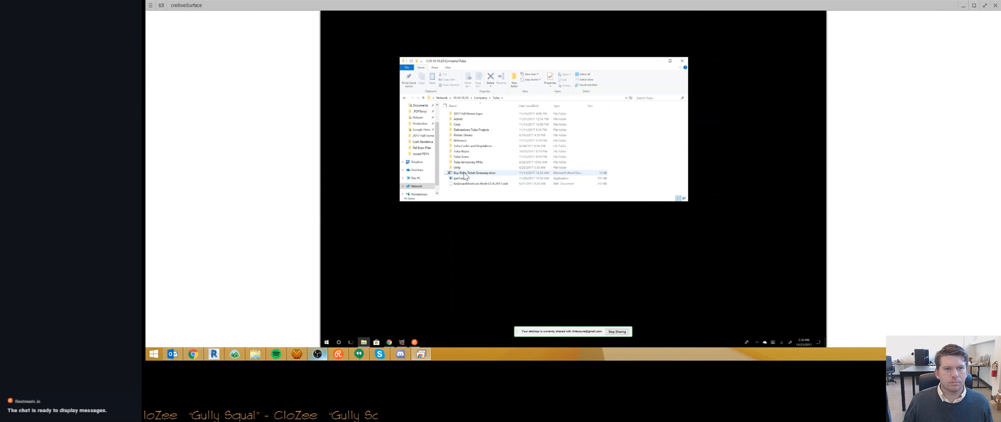
- Open the Grace plan folder under Delineations Tulsa Projects, Patriot Home Building, Plans on the remote machine
{"action": "double_click", "coordinate": [473, 131]}
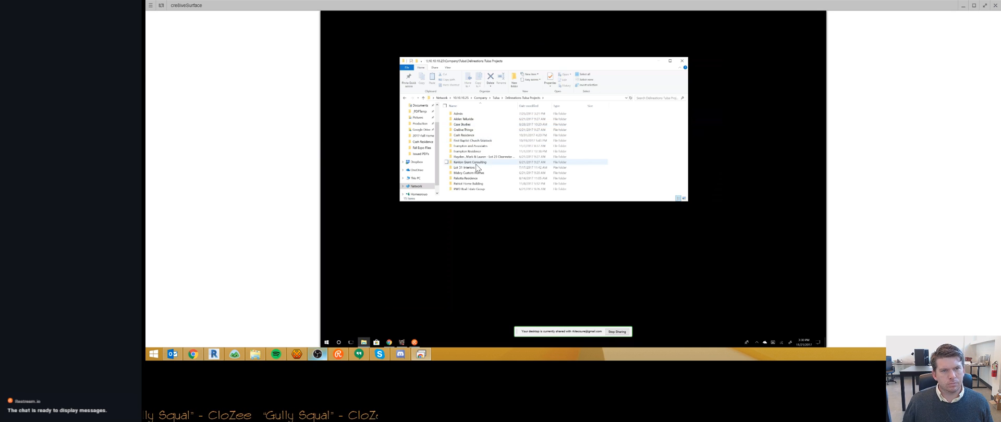
{"action": "left_click", "coordinate": [473, 184]}
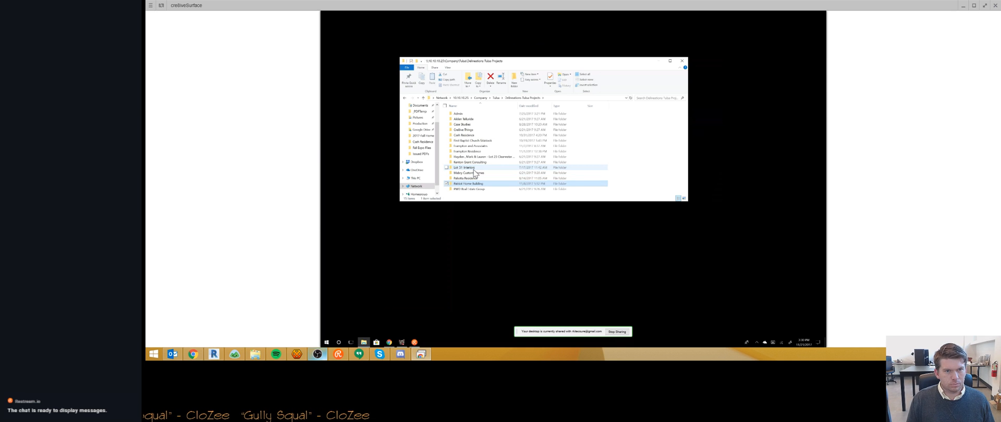
{"action": "key", "text": "Return"}
{"action": "left_click", "coordinate": [475, 125]}
{"action": "double_click", "coordinate": [475, 125]}
{"action": "double_click", "coordinate": [474, 146]}
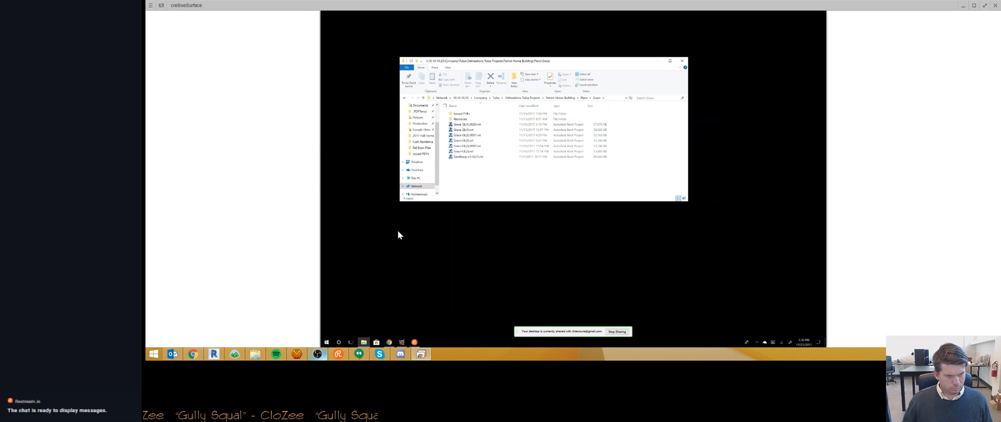
- Launch the Toggl Desktop time tracker on the local machine and return to the remote desktop session
{"action": "key", "text": "super"}
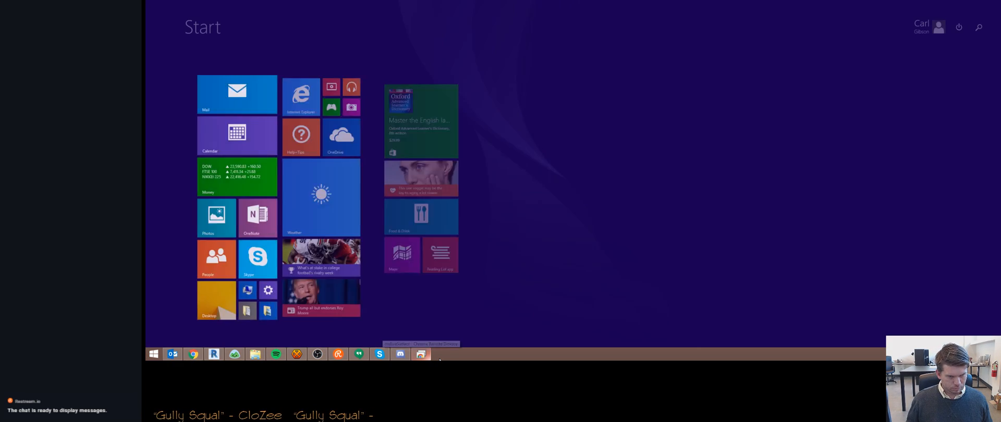
{"action": "type", "text": "snip"}
{"action": "key", "text": "Return"}
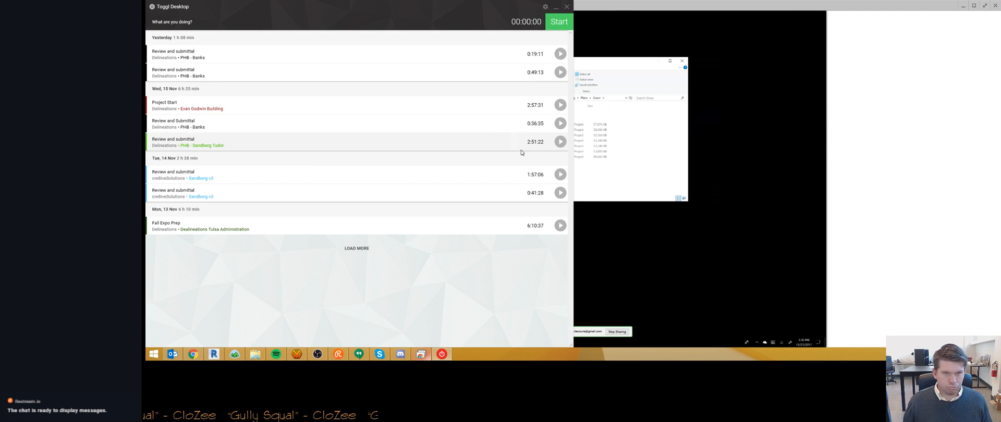
{"action": "left_click", "coordinate": [626, 71]}
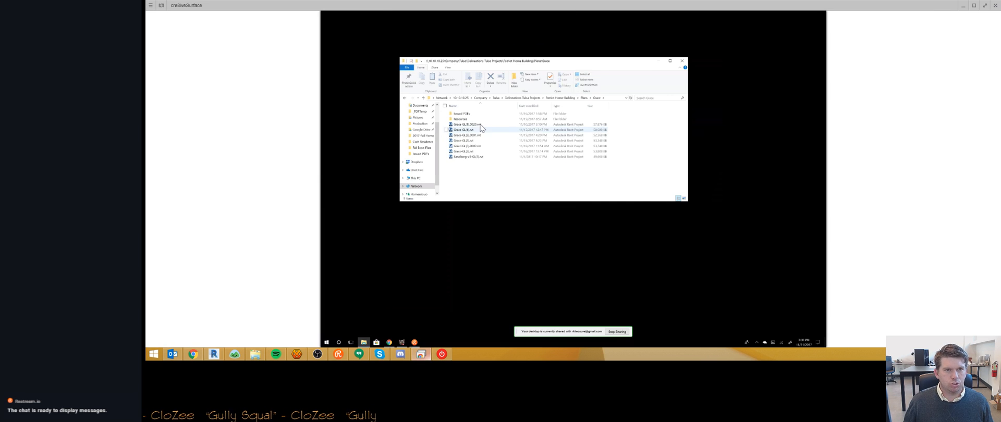
- In the Grace Resources folder, sort the files by date modified and open the Grace Plan Redlines PDF despite the open-documents warning
{"action": "double_click", "coordinate": [479, 119]}
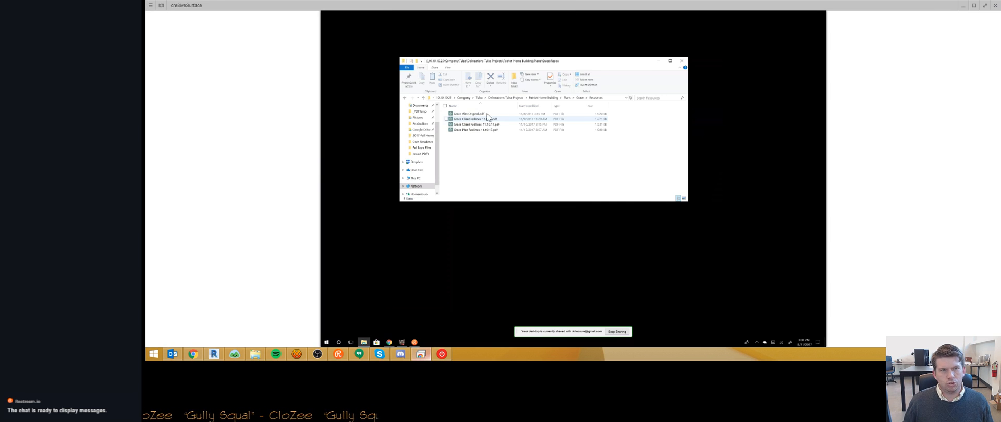
{"action": "left_click", "coordinate": [535, 107]}
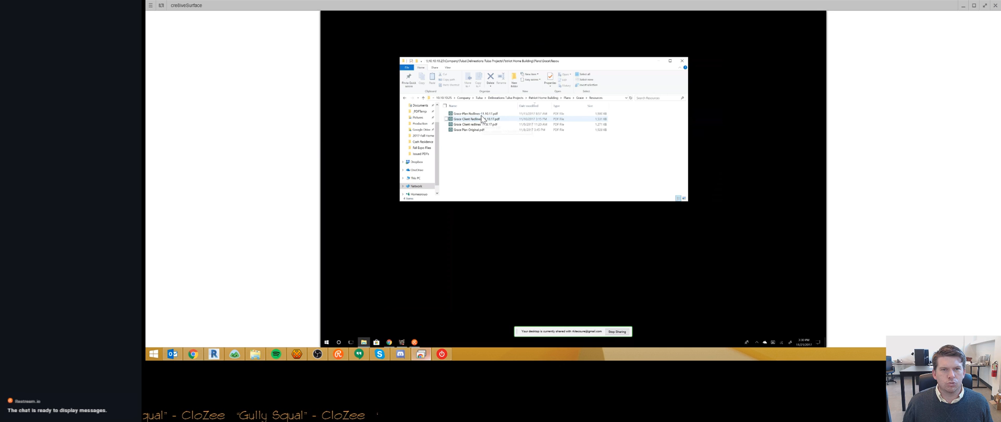
{"action": "double_click", "coordinate": [481, 115]}
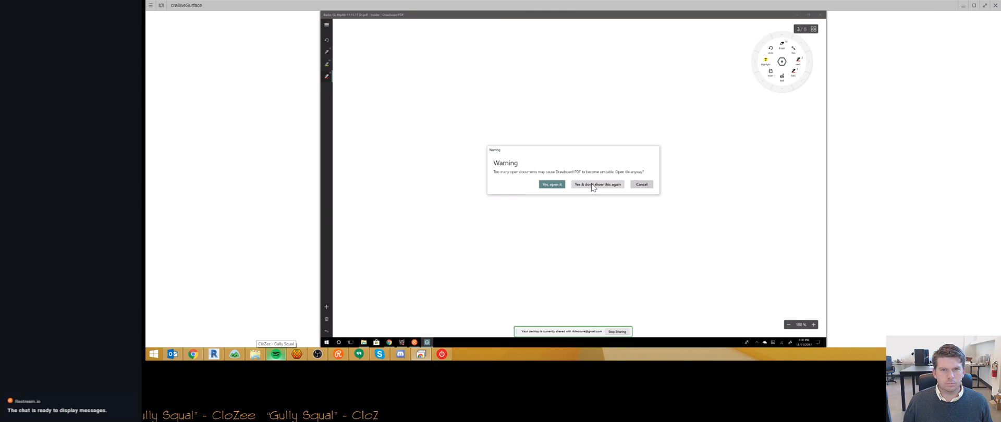
{"action": "left_click", "coordinate": [551, 185]}
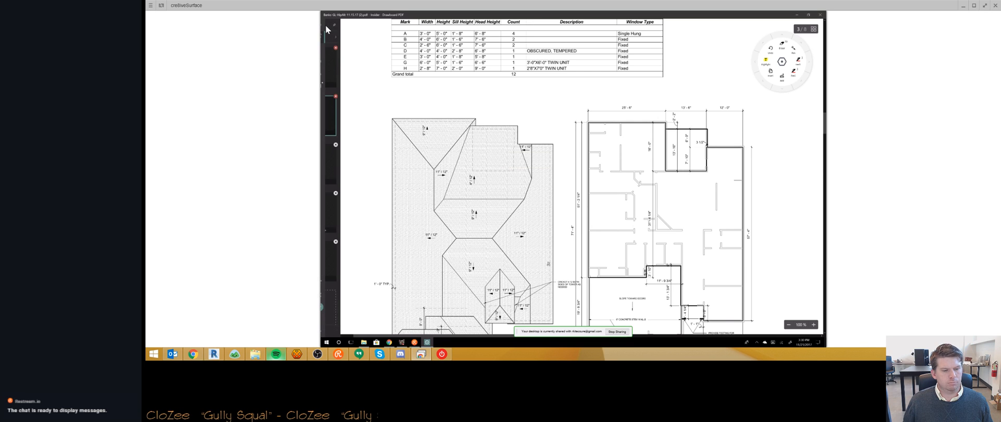
- Show the open document tabs and close three surplus Banks plan PDFs, keeping the Grace redlines open
{"action": "left_click", "coordinate": [327, 25]}
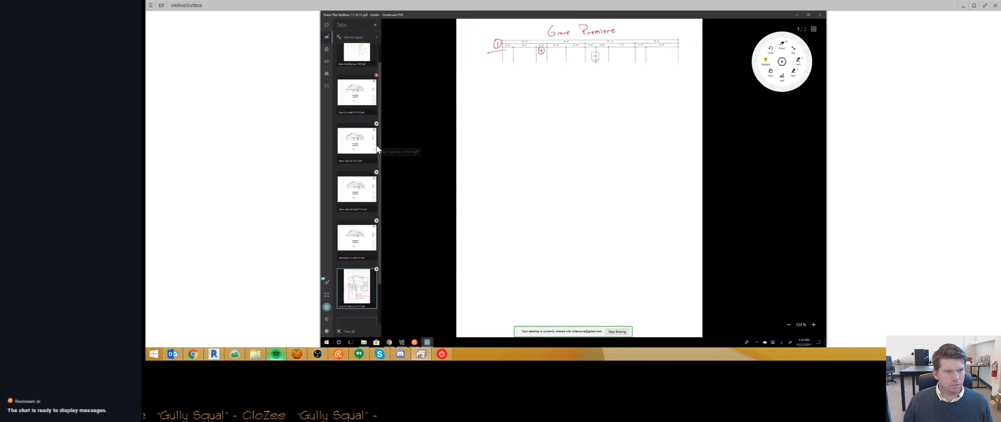
{"action": "left_click", "coordinate": [366, 147]}
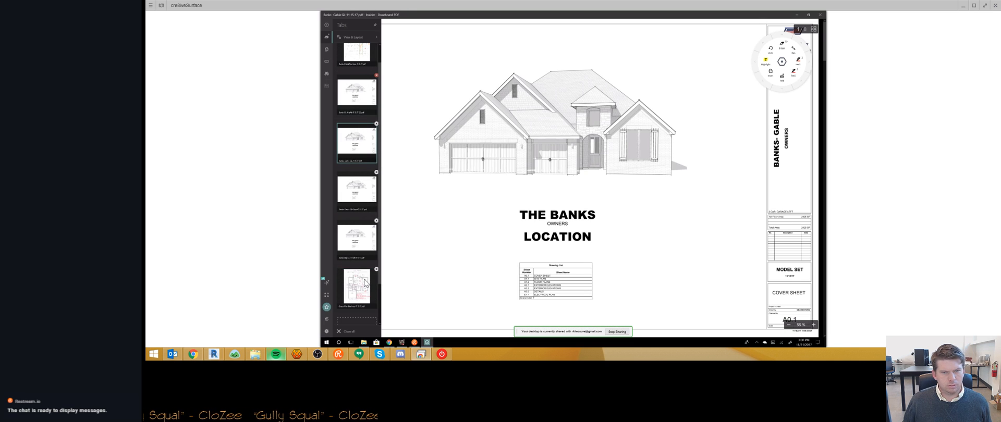
{"action": "left_click", "coordinate": [364, 280]}
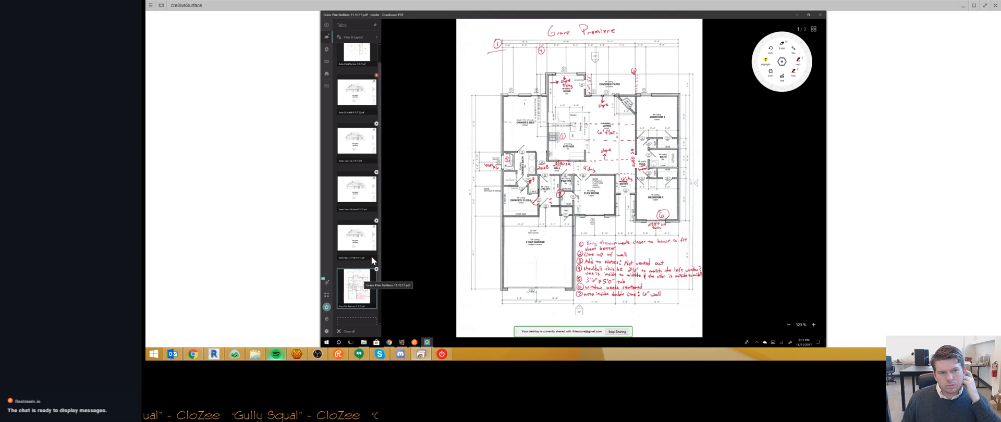
{"action": "left_click", "coordinate": [377, 220]}
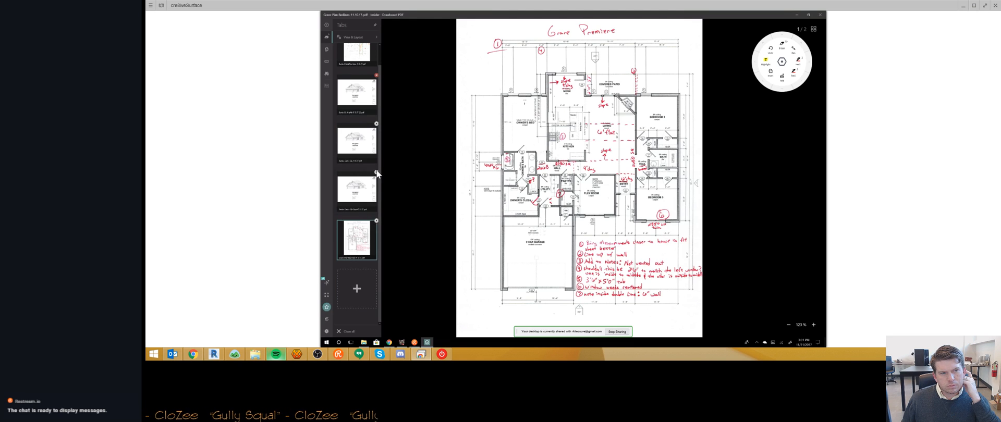
{"action": "left_click", "coordinate": [377, 173]}
{"action": "left_click", "coordinate": [377, 145]}
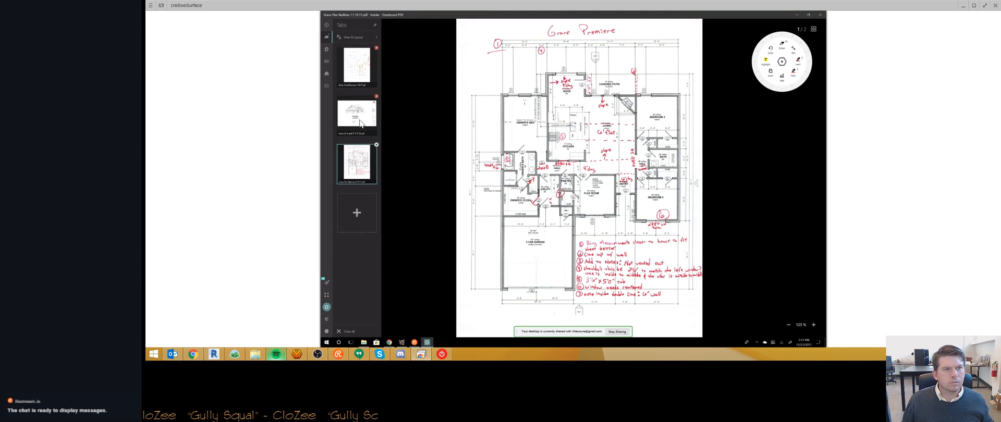
- Review the remaining Banks plan set and the Banks client redlines, and return to the Grace Premiere redlines
{"action": "left_click", "coordinate": [365, 121]}
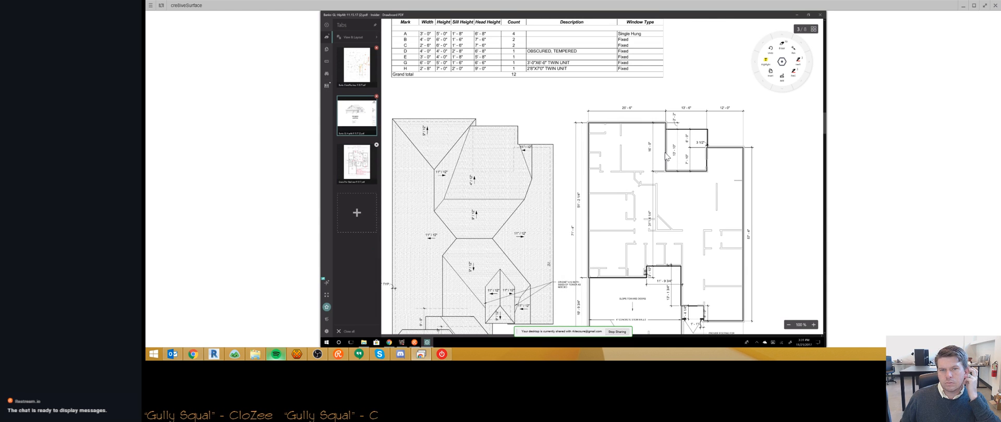
{"action": "scroll", "coordinate": [666, 157], "scroll_direction": "down", "scroll_amount": 5}
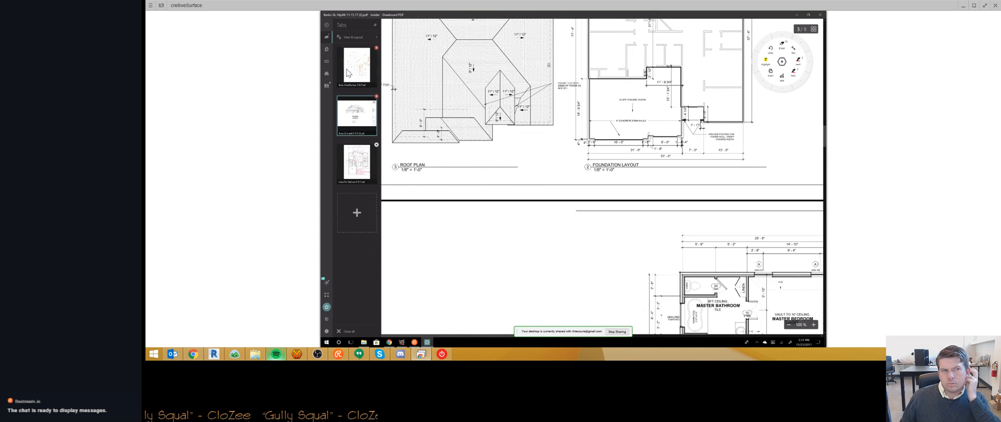
{"action": "left_click", "coordinate": [348, 73]}
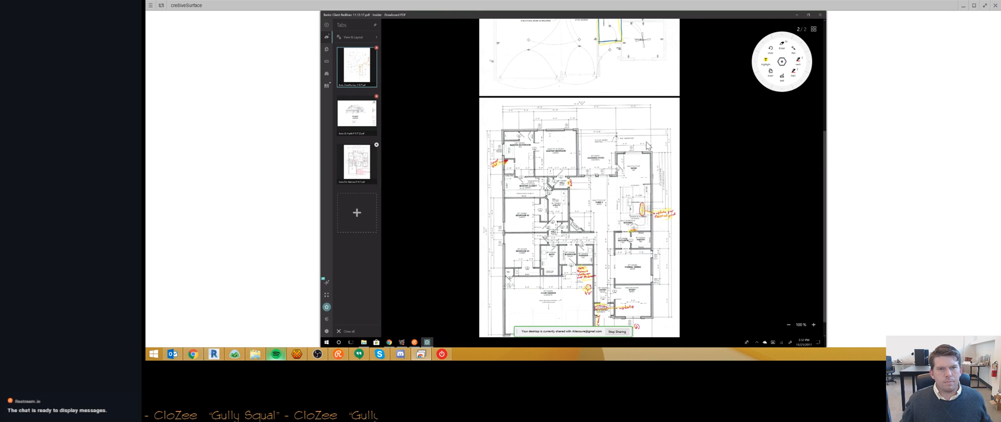
{"action": "scroll", "coordinate": [551, 247], "scroll_direction": "down", "scroll_amount": 1}
{"action": "left_click", "coordinate": [359, 152]}
- Switch to Revit, dismiss its Open dialog, and browse to the Tulsa (N:) drive in File Explorer
{"action": "left_click", "coordinate": [214, 354]}
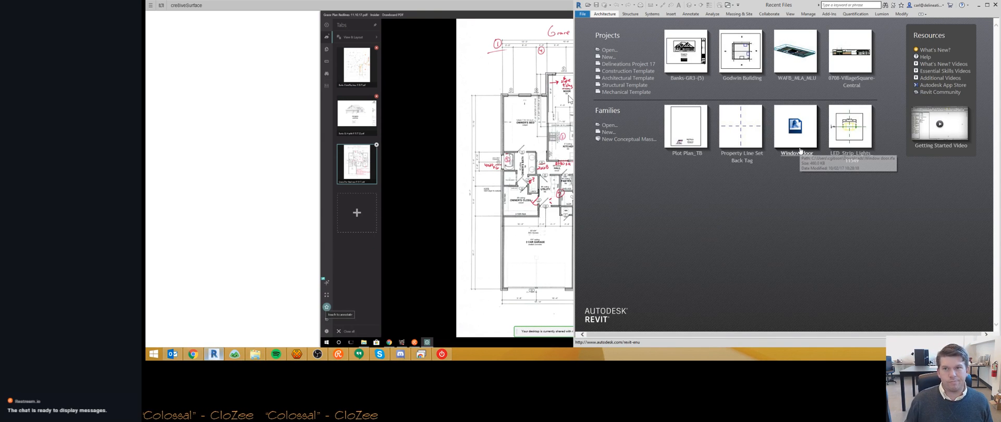
{"action": "left_click", "coordinate": [249, 354]}
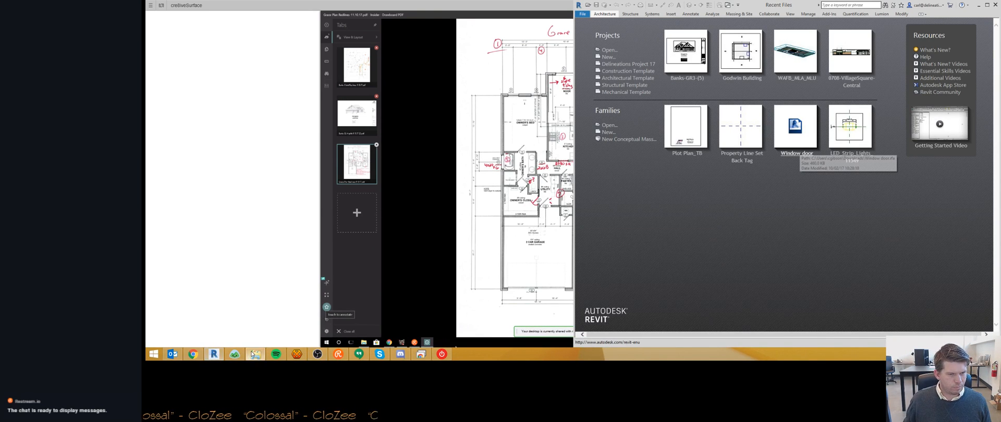
{"action": "left_click", "coordinate": [719, 213]}
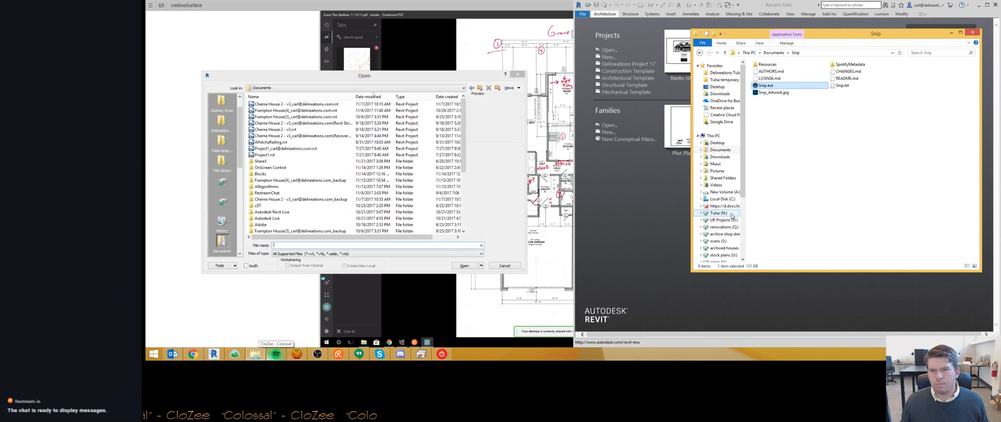
{"action": "left_click", "coordinate": [518, 75]}
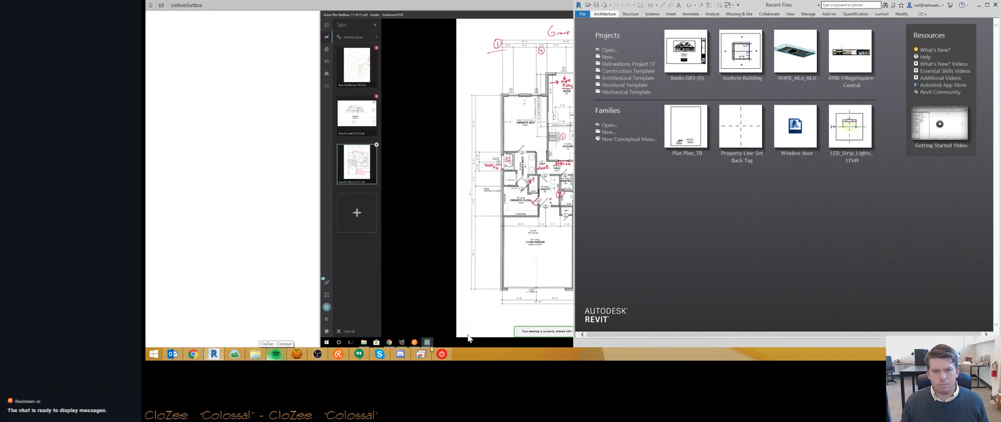
{"action": "left_click", "coordinate": [261, 355]}
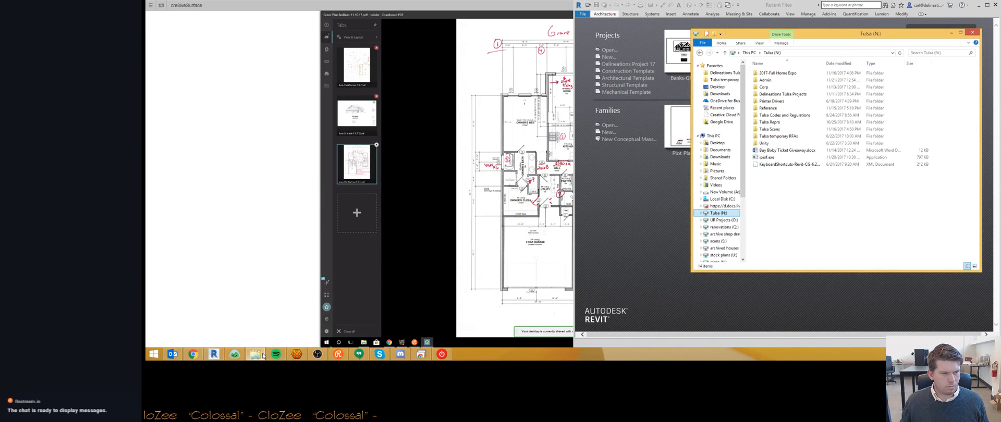
- Open the Grace folder under Delineations Tulsa Projects, Patriot Home Building, Plans on the Tulsa drive
{"action": "double_click", "coordinate": [790, 95]}
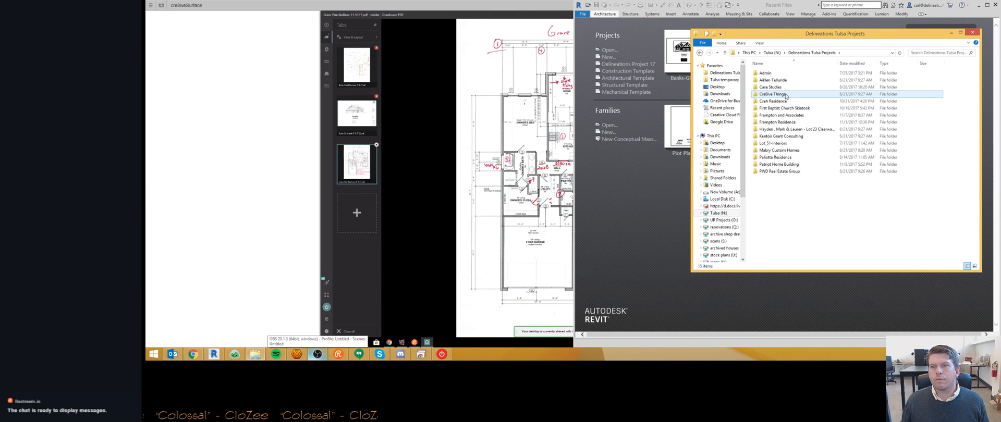
{"action": "double_click", "coordinate": [779, 164]}
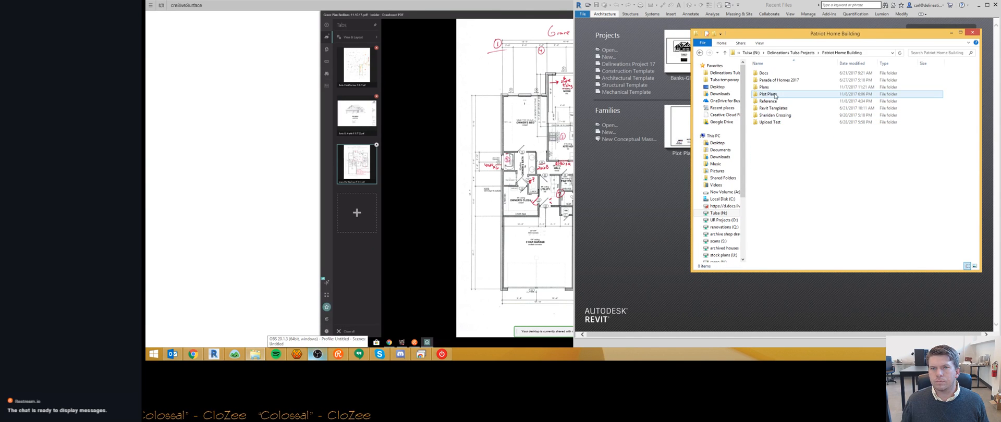
{"action": "double_click", "coordinate": [770, 87]}
{"action": "left_click", "coordinate": [777, 118]}
{"action": "double_click", "coordinate": [777, 118]}
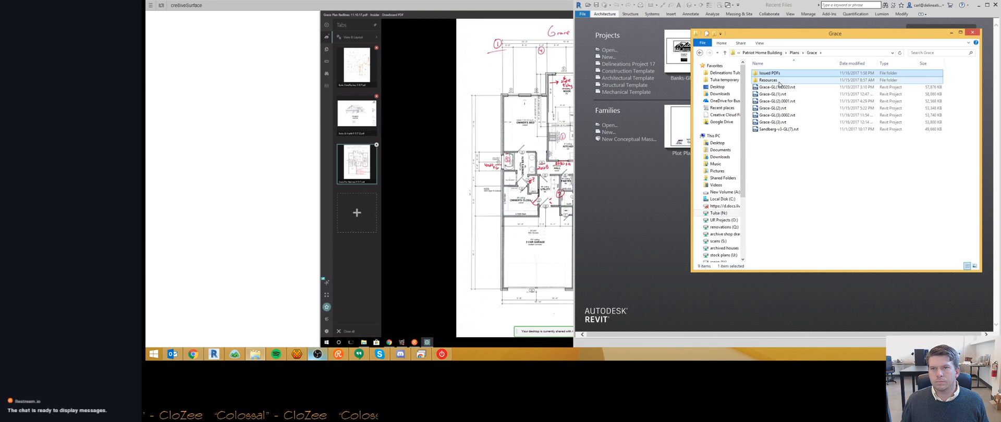
- Sort Issued PDFs by date modified, open Grace Premiere-2GL-Review-11.16.17-1 and Grace-2GL-Review-11.16.17, and compare their cover sheets
{"action": "double_click", "coordinate": [777, 74]}
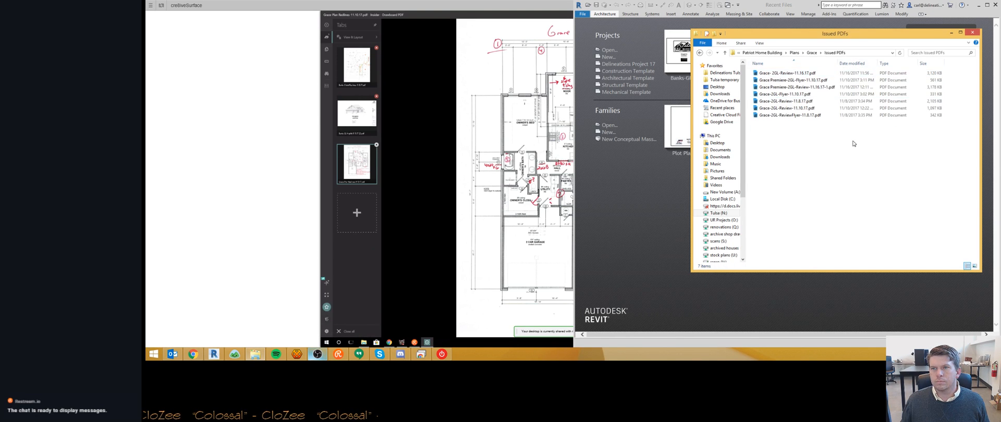
{"action": "left_click", "coordinate": [853, 63]}
{"action": "double_click", "coordinate": [800, 74]}
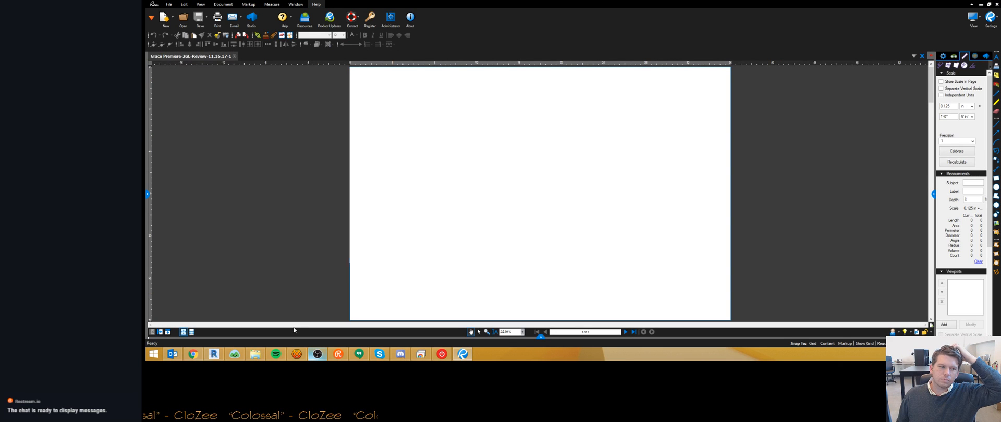
{"action": "left_click", "coordinate": [803, 80]}
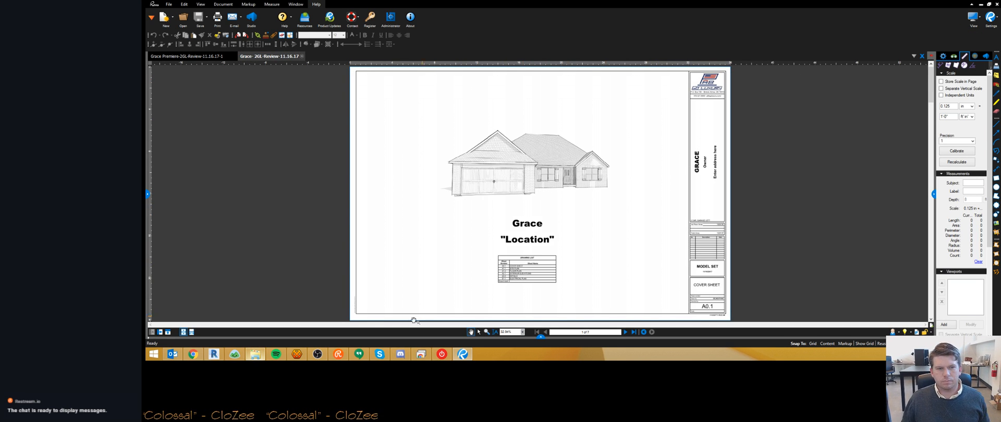
{"action": "left_click", "coordinate": [209, 56]}
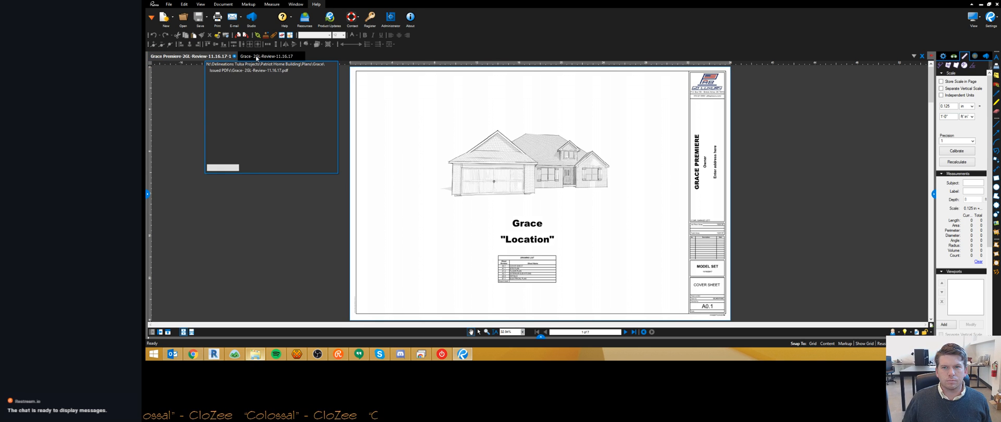
{"action": "left_click", "coordinate": [256, 57]}
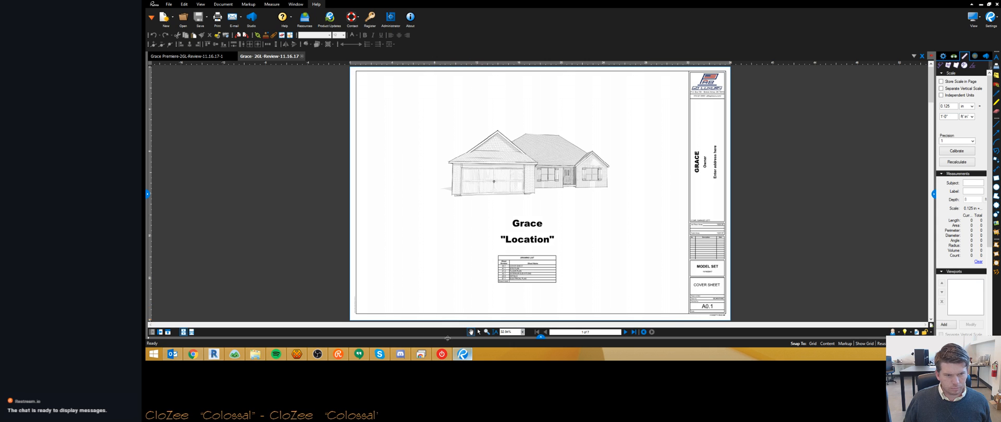
- Arrange the issued Grace PDFs and the remote desktop showing the Grace Premiere redlines side by side
{"action": "key", "text": "super+Left"}
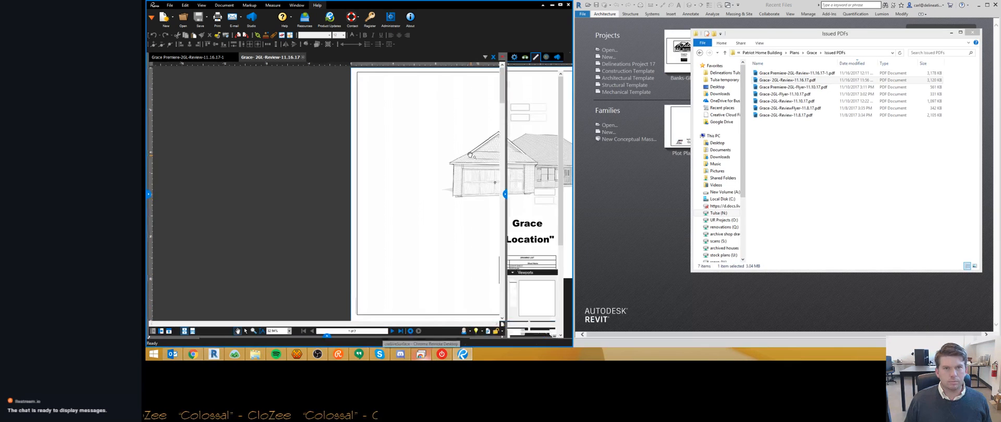
{"action": "left_click", "coordinate": [421, 354]}
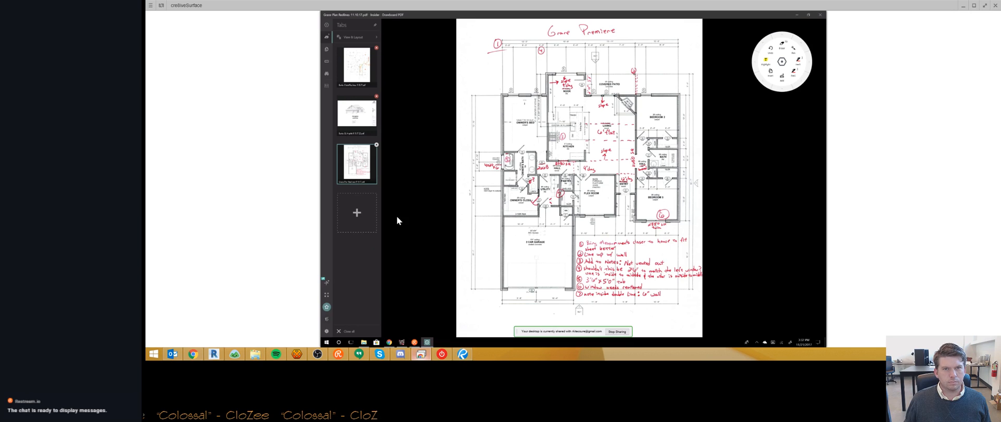
{"action": "key", "text": "super+Right"}
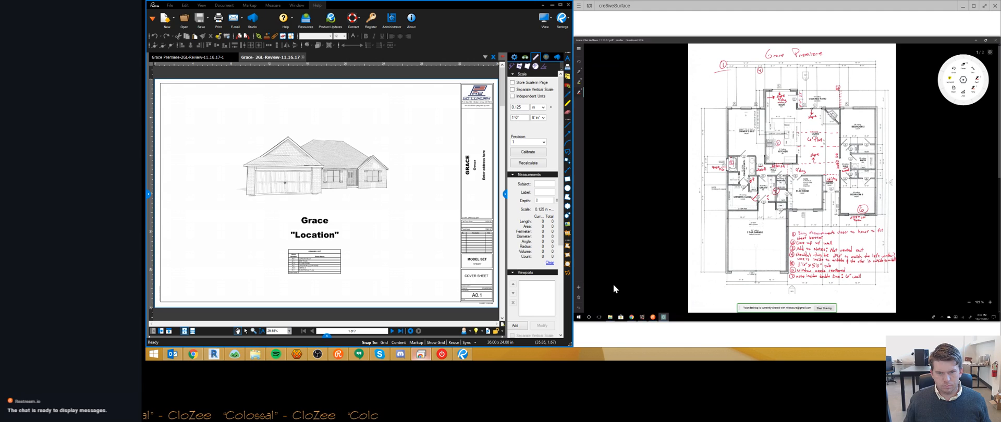
- Open Device Manager on the remote Surface desktop
{"action": "key", "text": "super"}
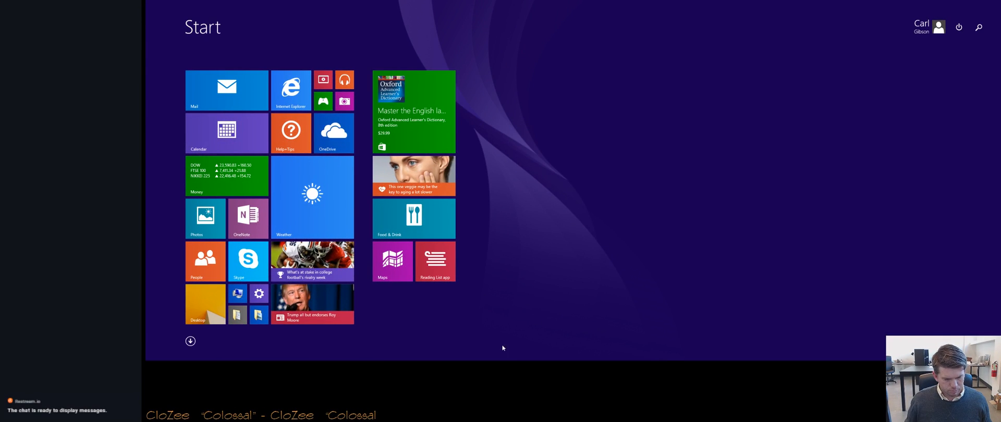
{"action": "key", "text": "super"}
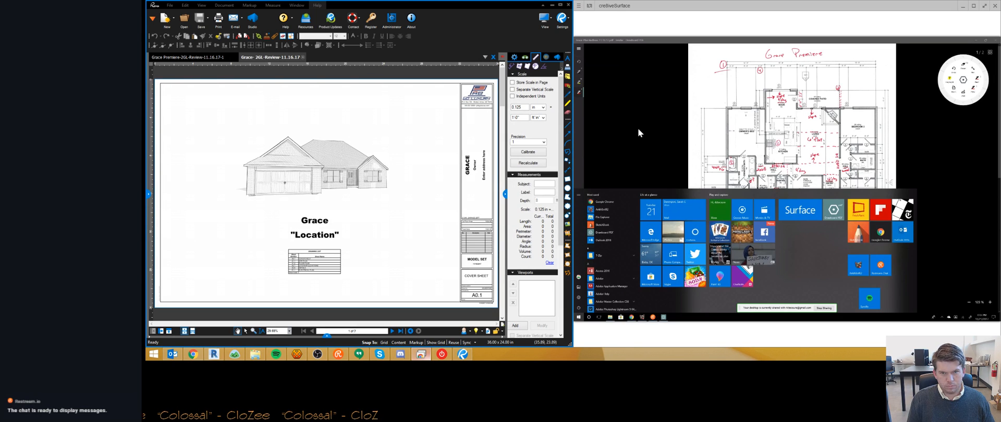
{"action": "type", "text": "device"}
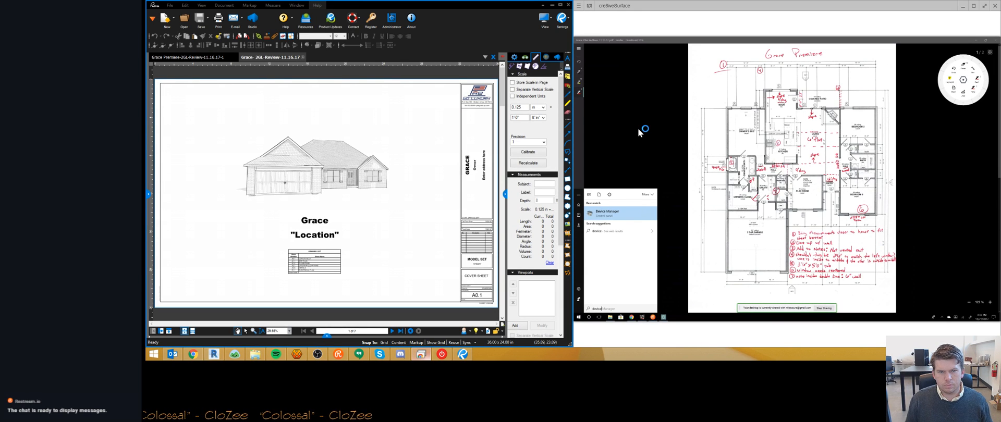
{"action": "key", "text": "Return"}
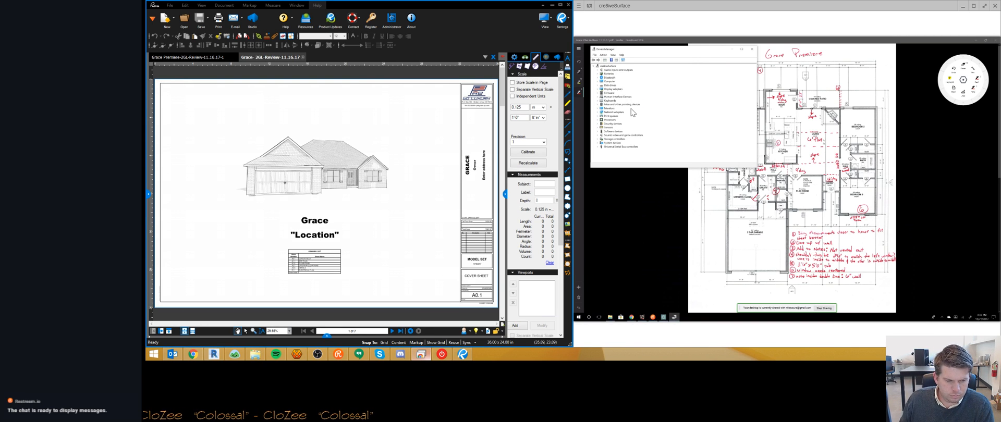
- Disable and re-enable the Intel Precise Touch Device under Human Interface Devices, then close Device Manager
{"action": "left_click", "coordinate": [598, 97]}
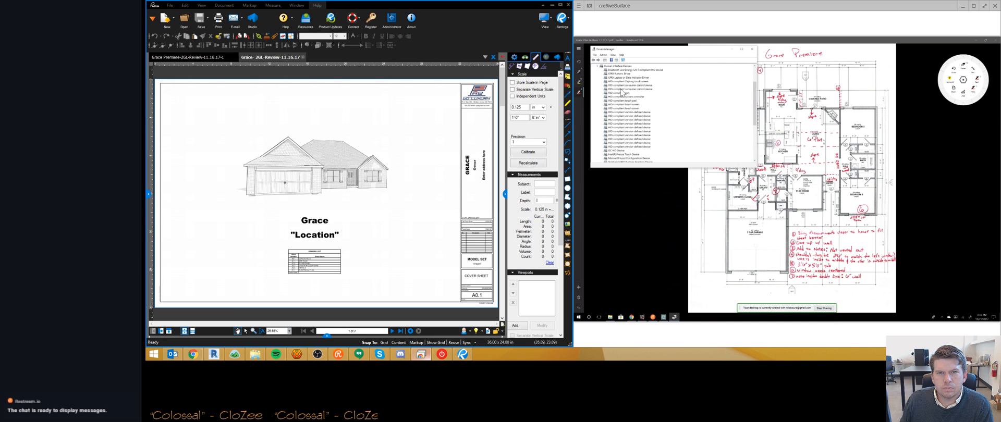
{"action": "right_click", "coordinate": [623, 155]}
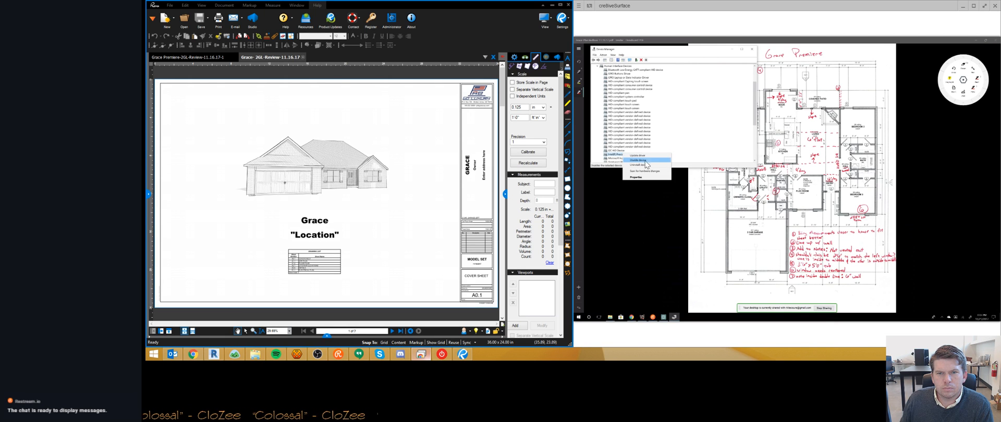
{"action": "left_click", "coordinate": [648, 160]}
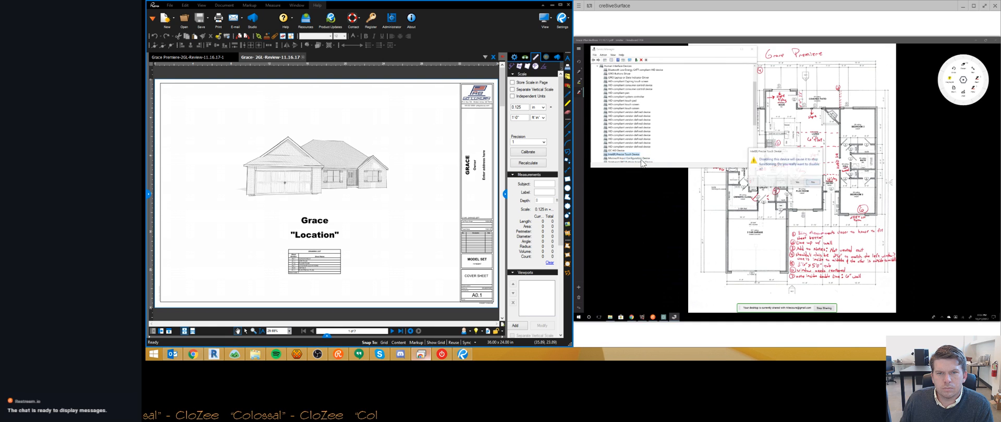
{"action": "left_click", "coordinate": [799, 183]}
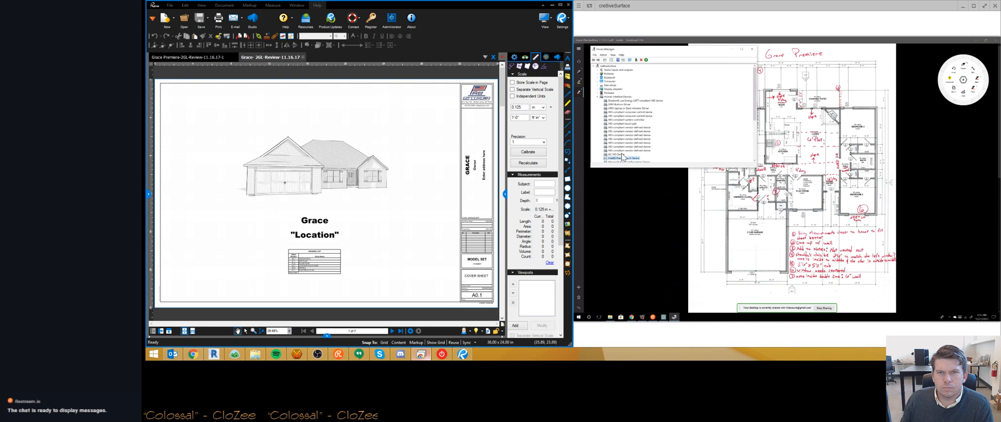
{"action": "right_click", "coordinate": [625, 158]}
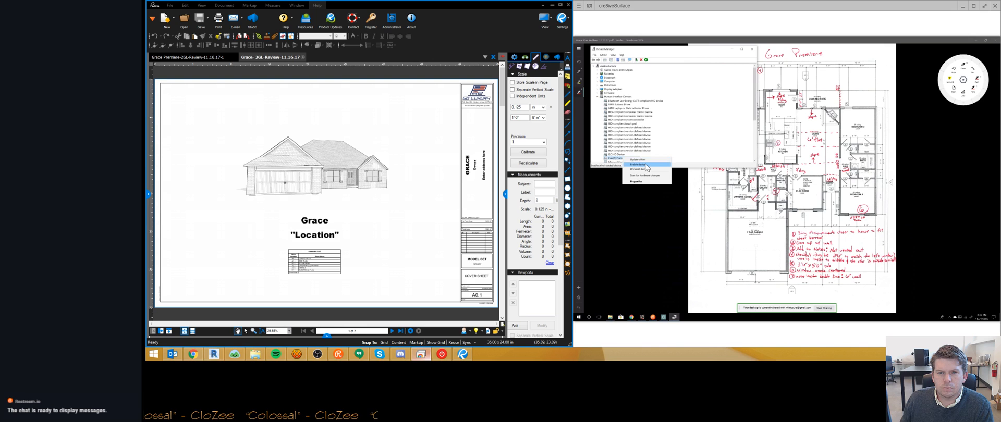
{"action": "left_click", "coordinate": [638, 164]}
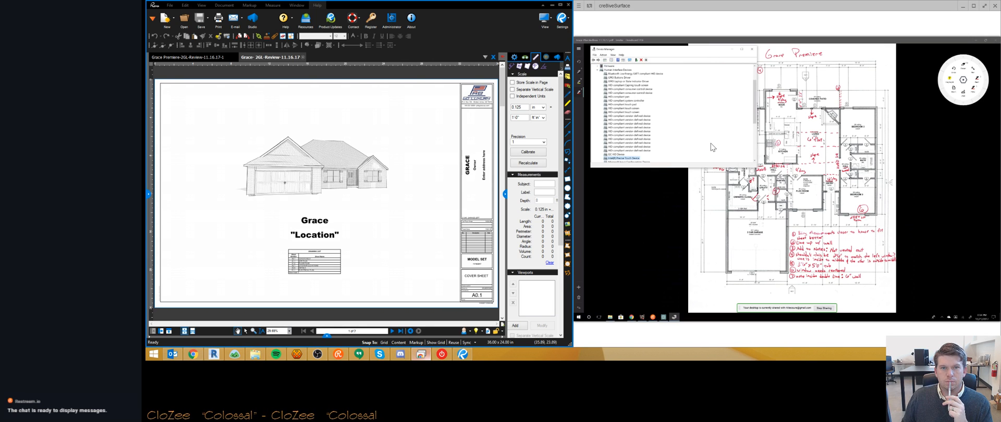
{"action": "left_click", "coordinate": [730, 50]}
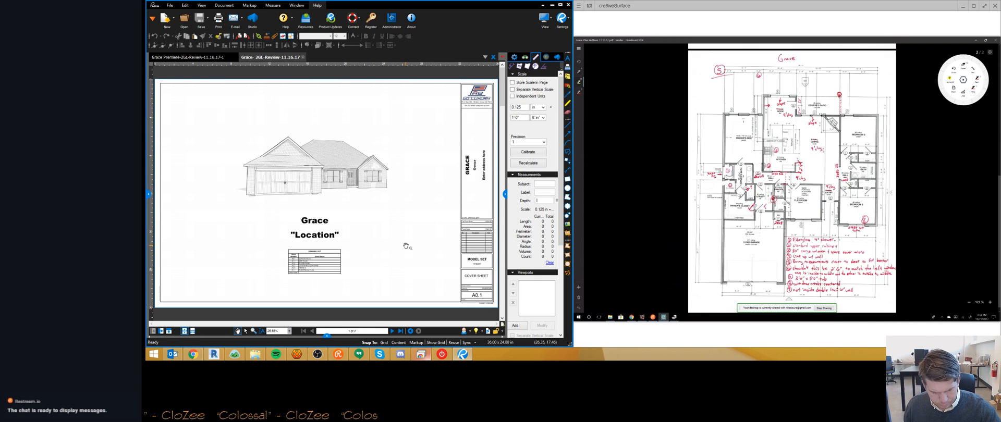
- Go to page 4 of the Grace review PDF and examine the fiberglass shower in the owner's bath against the redlines
{"action": "left_click", "coordinate": [367, 331]}
{"action": "type", "text": "4"}
{"action": "key", "text": "Return"}
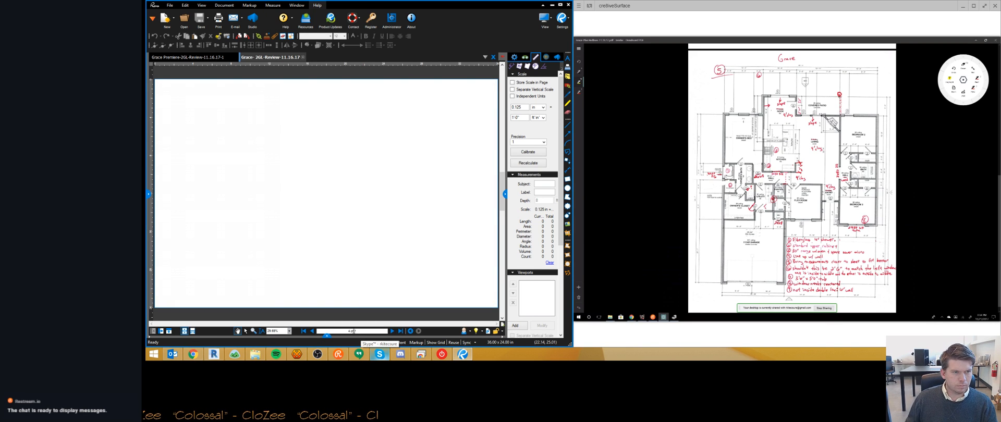
{"action": "scroll", "coordinate": [316, 148], "scroll_direction": "up", "scroll_amount": 5}
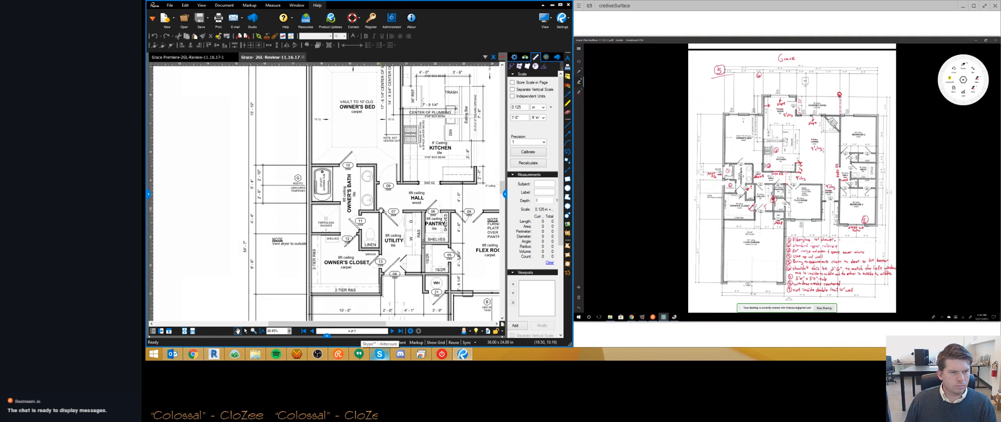
{"action": "scroll", "coordinate": [251, 202], "scroll_direction": "up", "scroll_amount": 3}
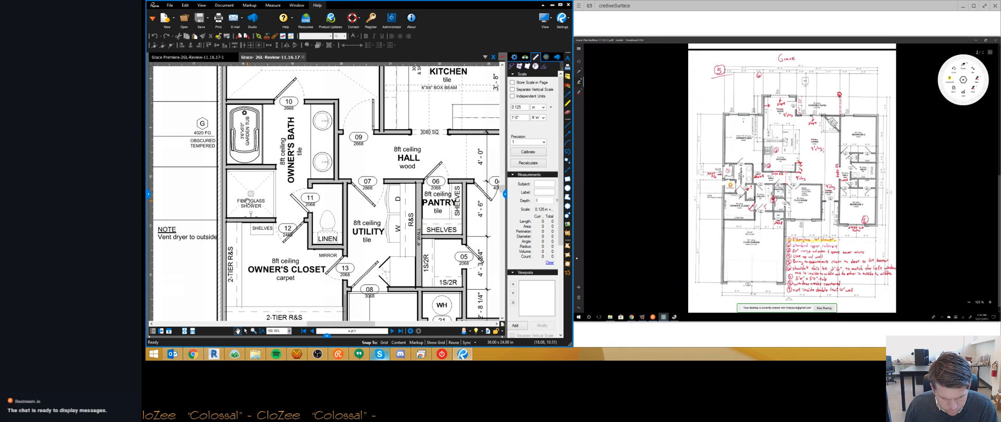
- Examine the kitchen's cabinets and the range and space saver micro note against the Grace redlines
{"action": "left_click_drag", "start_coordinate": [416, 186], "coordinate": [395, 258]}
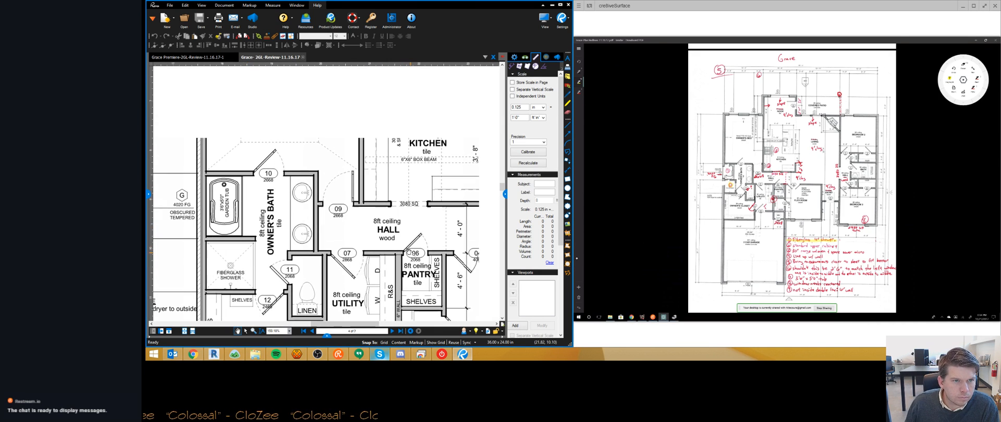
{"action": "scroll", "coordinate": [385, 180], "scroll_direction": "up", "scroll_amount": 3}
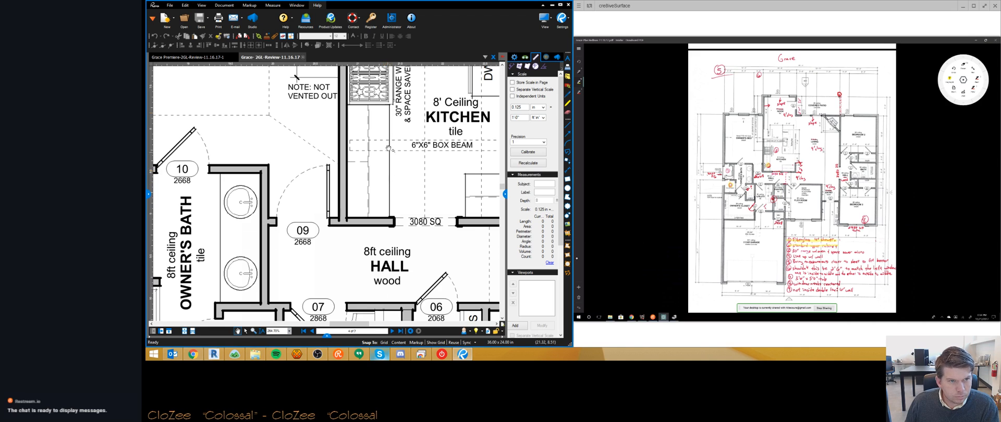
{"action": "left_click_drag", "start_coordinate": [399, 74], "coordinate": [397, 177]}
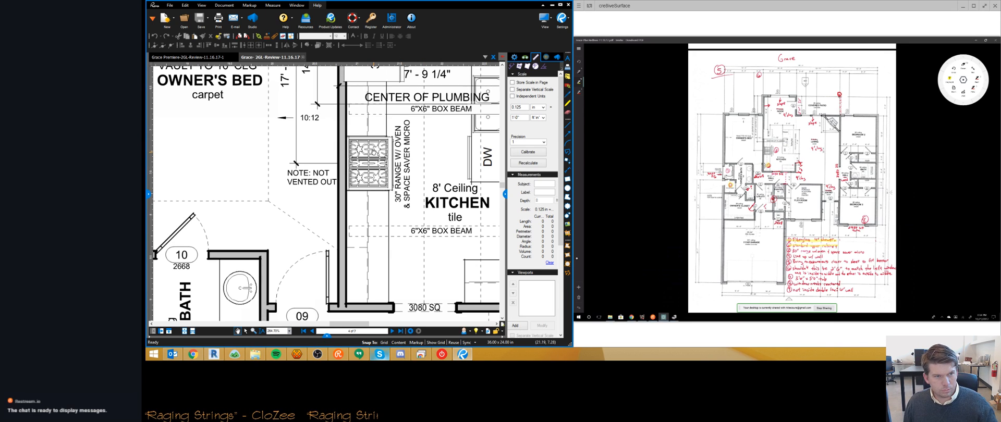
- Measure the kitchen's plumbing-center dimension from the owner's bedroom wall to the sink
{"action": "key", "text": "t"}
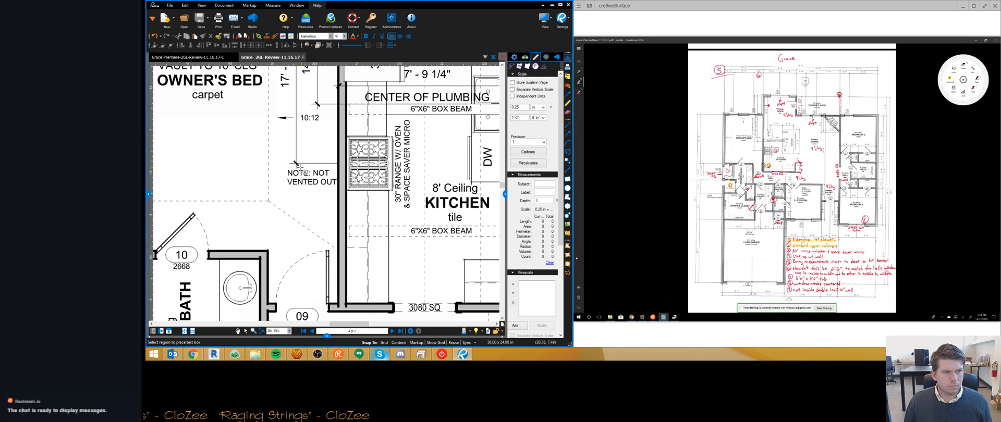
{"action": "scroll", "coordinate": [312, 210], "scroll_direction": "up", "scroll_amount": 3}
{"action": "scroll", "coordinate": [321, 155], "scroll_direction": "down", "scroll_amount": 2}
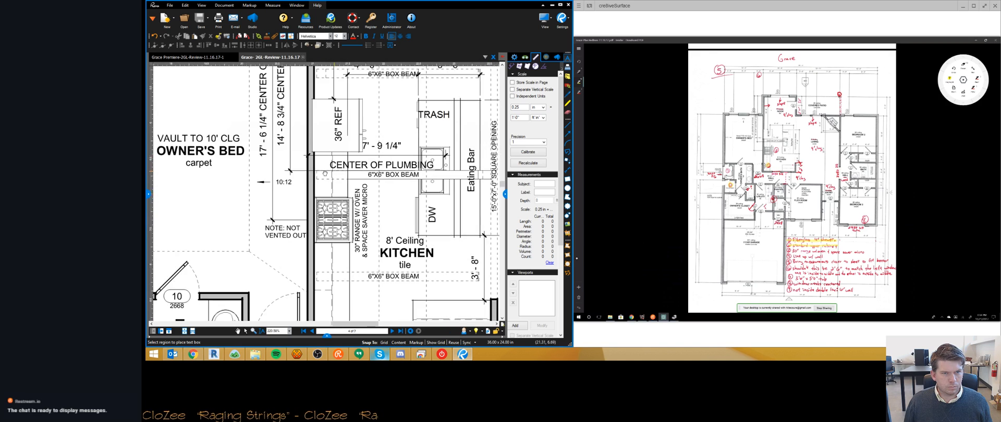
{"action": "left_click_drag", "start_coordinate": [282, 160], "coordinate": [460, 179]}
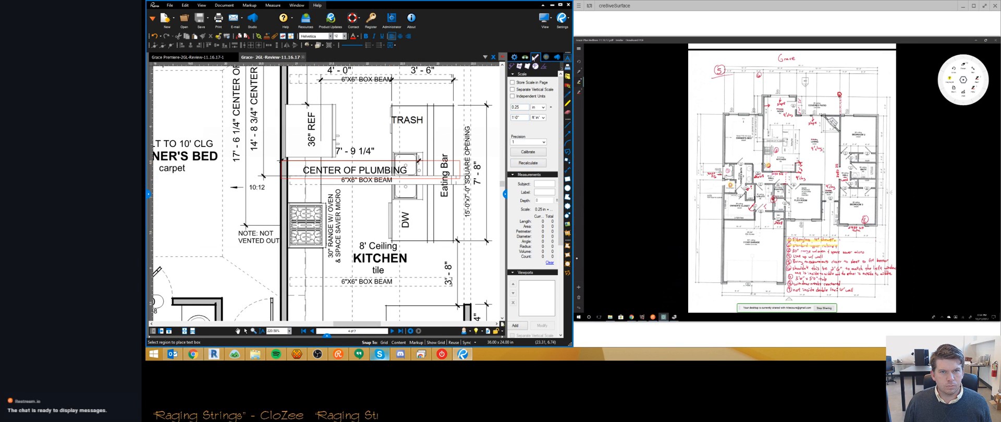
{"action": "left_click", "coordinate": [512, 66]}
{"action": "left_click", "coordinate": [281, 160]}
{"action": "scroll", "coordinate": [351, 189], "scroll_direction": "down", "scroll_amount": 3}
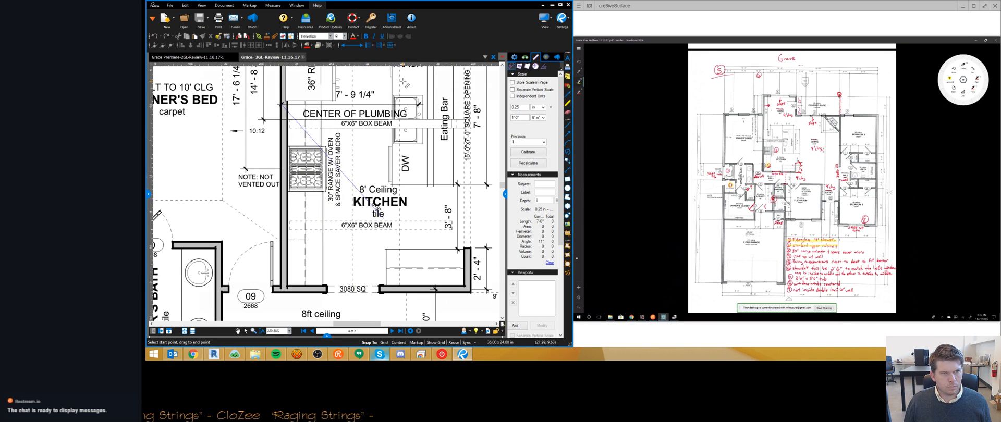
{"action": "left_click", "coordinate": [418, 103]}
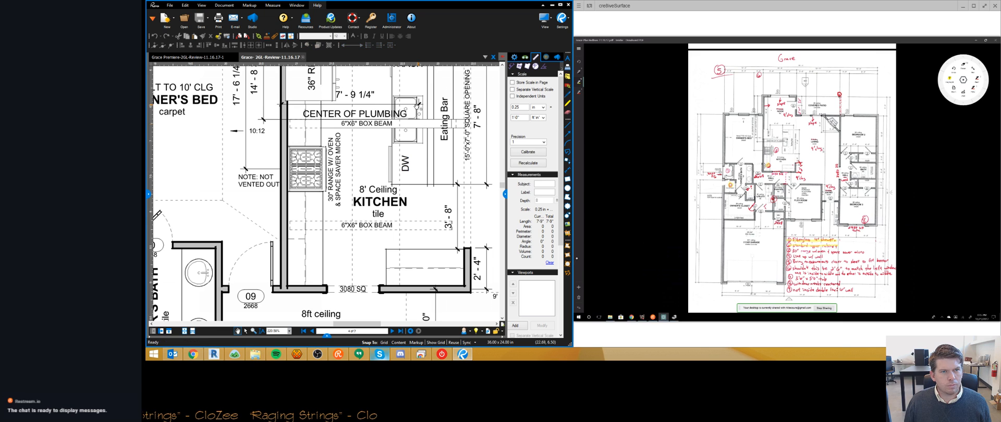
- Switch to OBS, dismiss the incoming chat notification, and close the Google Hangouts window
{"action": "left_click", "coordinate": [317, 355]}
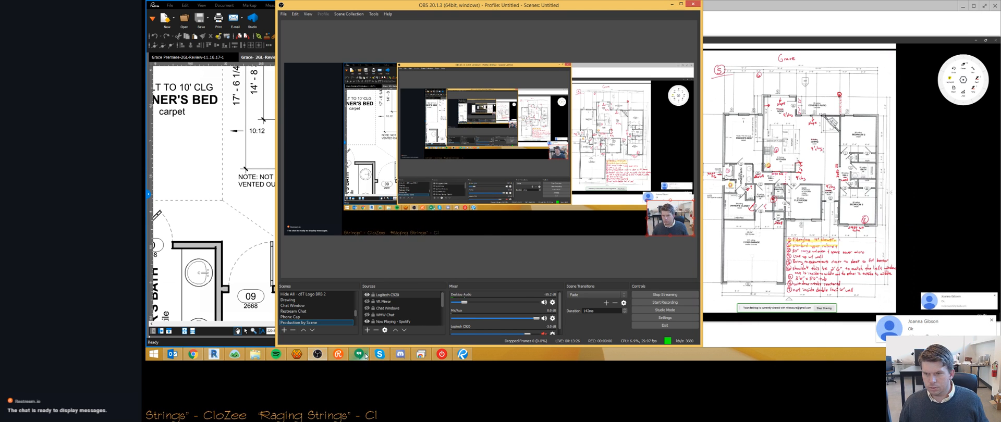
{"action": "left_click", "coordinate": [992, 323]}
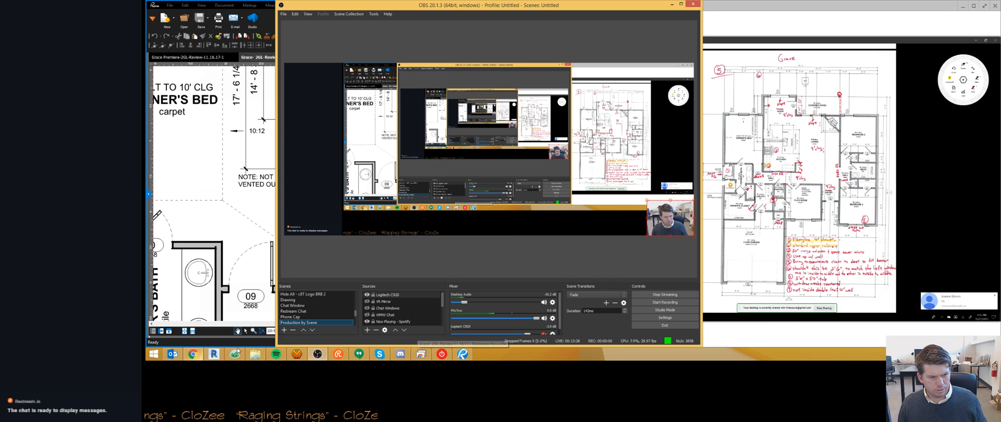
{"action": "right_click", "coordinate": [359, 354]}
{"action": "left_click", "coordinate": [364, 330]}
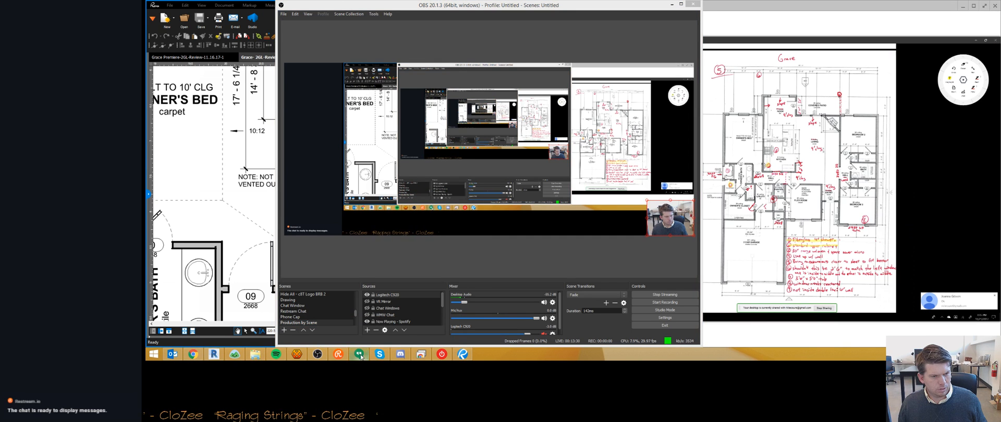
{"action": "right_click", "coordinate": [357, 354]}
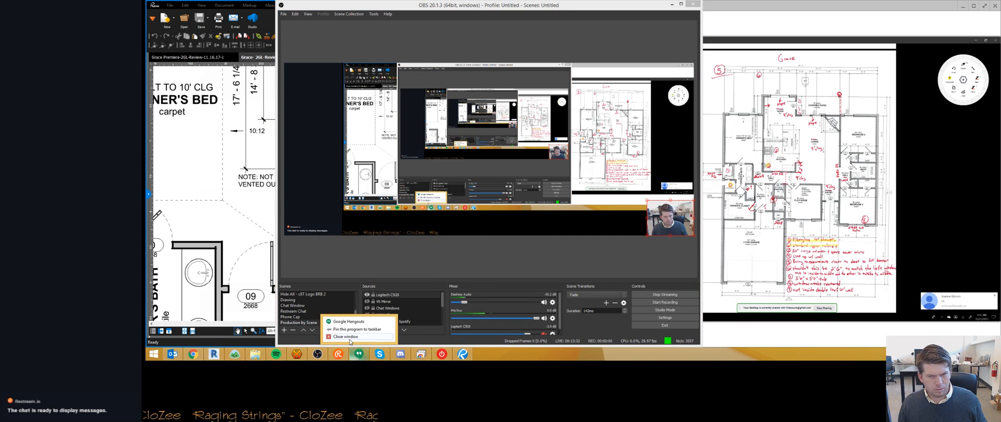
{"action": "left_click", "coordinate": [350, 341]}
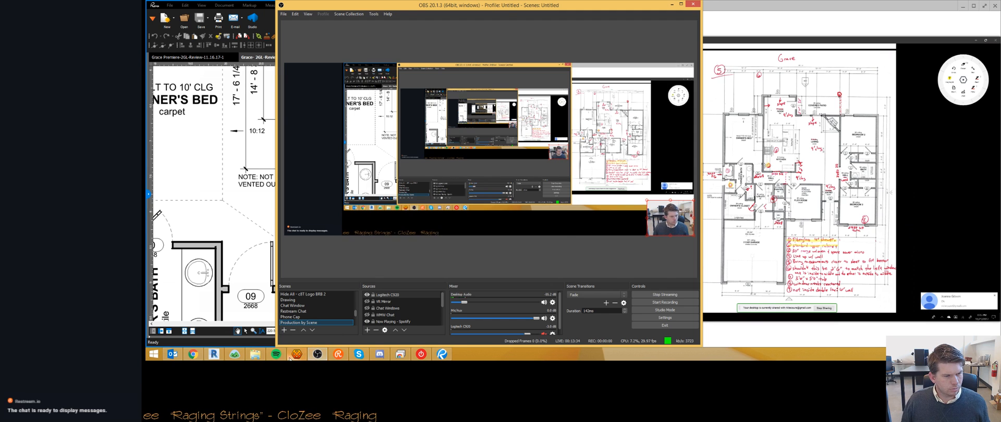
- Check the playing track in Spotify, then minimize Spotify and OBS to return to the Grace plan
{"action": "left_click", "coordinate": [276, 355]}
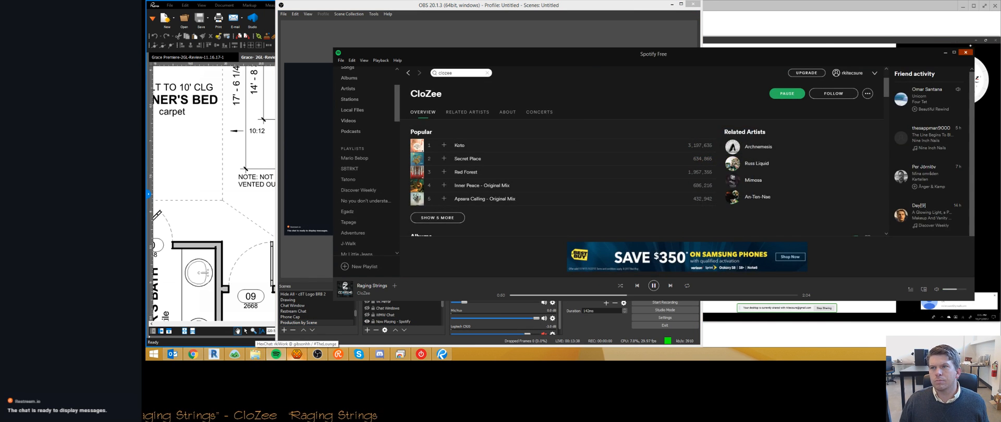
{"action": "left_click", "coordinate": [945, 54]}
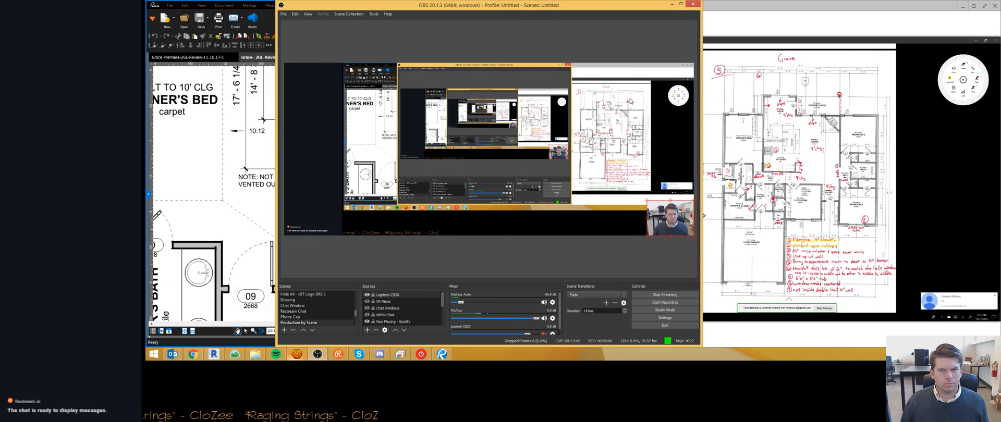
{"action": "left_click", "coordinate": [672, 4]}
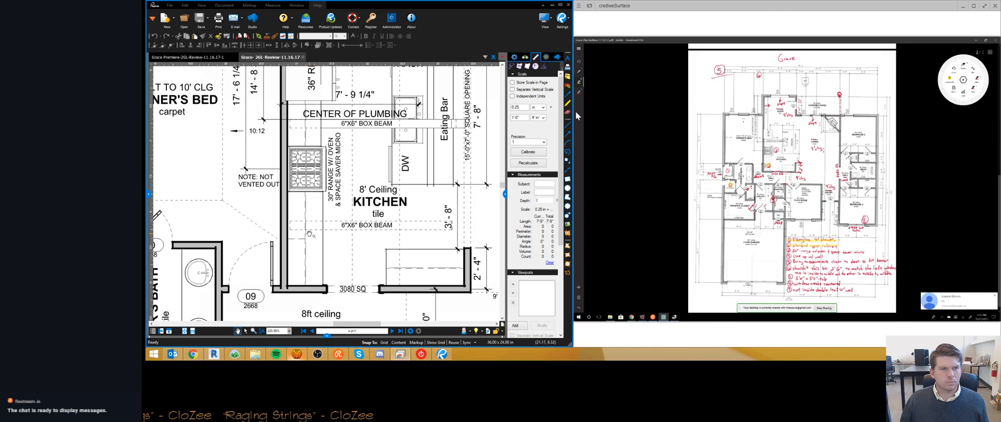
- Measure the range's width along the kitchen wall on the Grace floor plan
{"action": "left_click_drag", "start_coordinate": [281, 263], "coordinate": [236, 226]}
{"action": "left_click_drag", "start_coordinate": [274, 199], "coordinate": [282, 219]}
{"action": "key", "text": "t"}
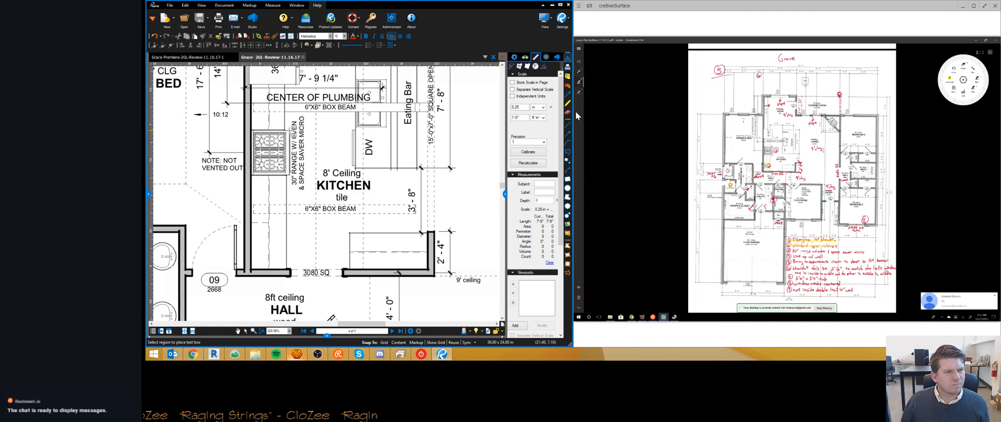
{"action": "middle_click_drag", "start_coordinate": [450, 126], "coordinate": [474, 164]}
{"action": "left_click", "coordinate": [512, 66]}
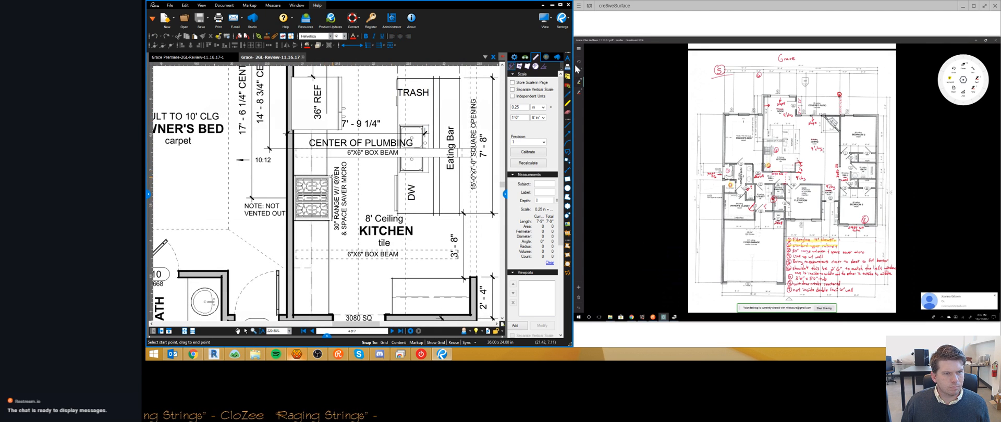
{"action": "left_click_drag", "start_coordinate": [331, 176], "coordinate": [331, 220]}
{"action": "key", "text": "Escape"}
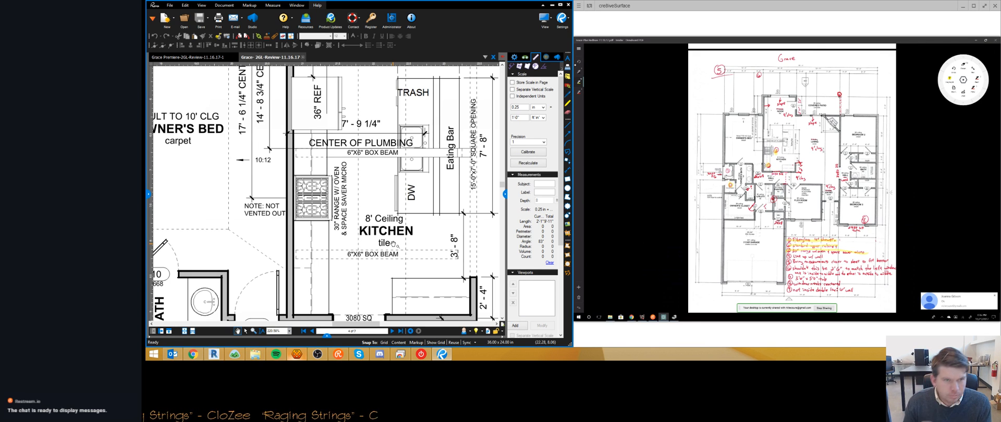
- Examine the dimensions and wall alignment between the covered patio and Bedroom 2 against the redlines
{"action": "scroll", "coordinate": [409, 143], "scroll_direction": "down", "scroll_amount": 4}
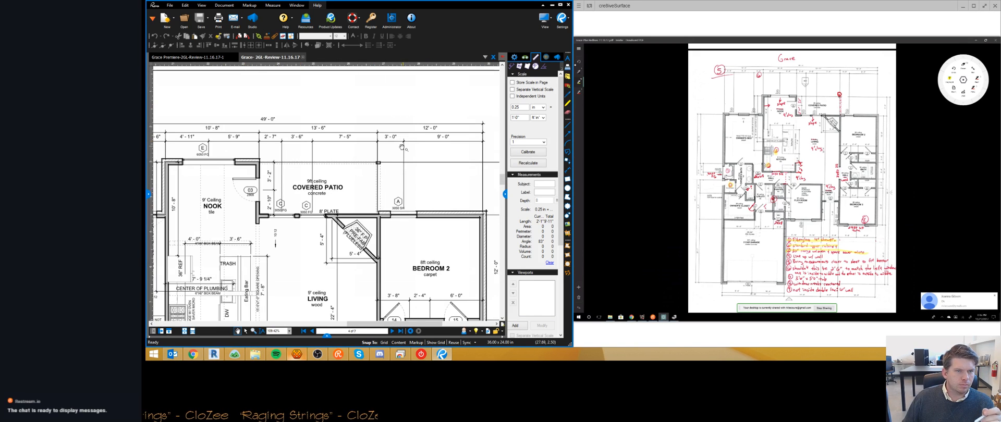
{"action": "scroll", "coordinate": [408, 144], "scroll_direction": "up", "scroll_amount": 3}
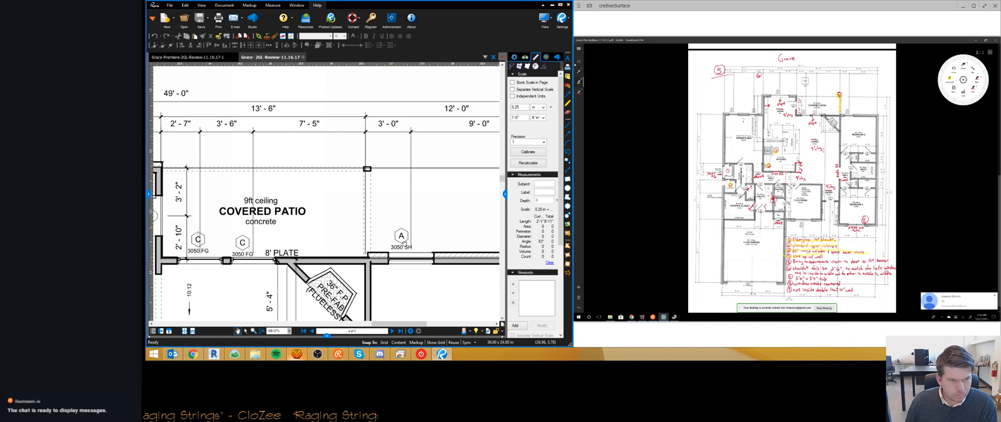
- Check the exterior dimension strings at the rear of the house and the owner's bath tub and window G against the redlines
{"action": "scroll", "coordinate": [373, 262], "scroll_direction": "down", "scroll_amount": 3}
{"action": "scroll", "coordinate": [331, 177], "scroll_direction": "down", "scroll_amount": 3}
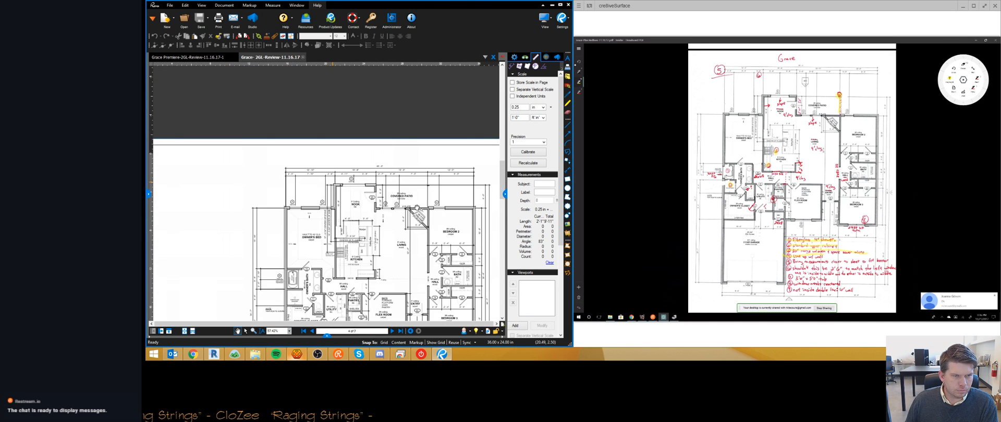
{"action": "scroll", "coordinate": [302, 188], "scroll_direction": "up", "scroll_amount": 2}
{"action": "scroll", "coordinate": [276, 171], "scroll_direction": "up", "scroll_amount": 2}
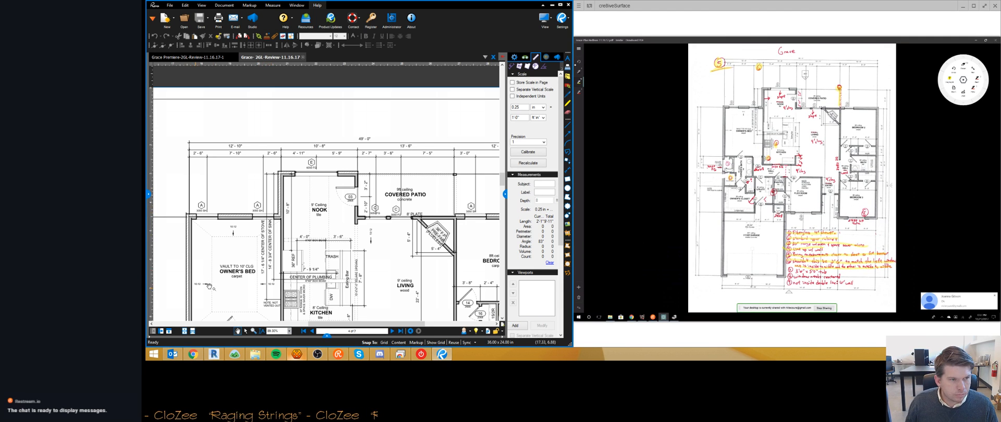
{"action": "scroll", "coordinate": [192, 288], "scroll_direction": "down", "scroll_amount": 3}
{"action": "scroll", "coordinate": [196, 250], "scroll_direction": "up", "scroll_amount": 4, "text": "ctrl"}
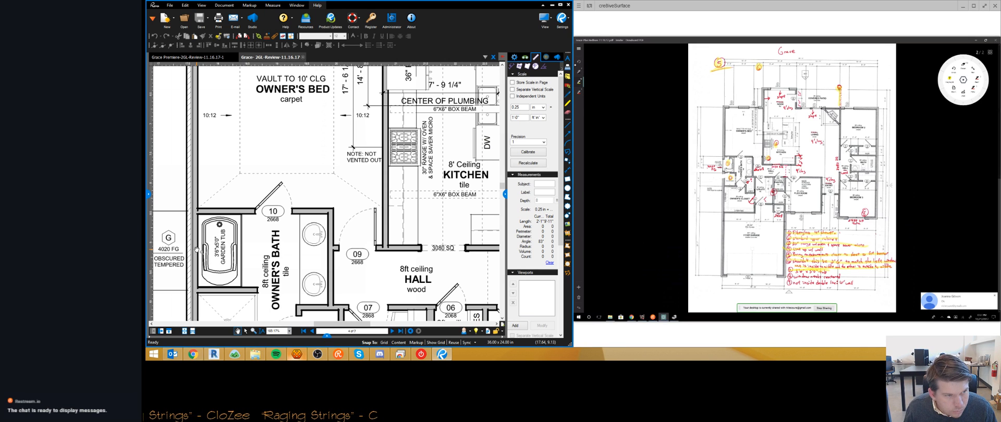
{"action": "left_click_drag", "start_coordinate": [206, 245], "coordinate": [299, 242]}
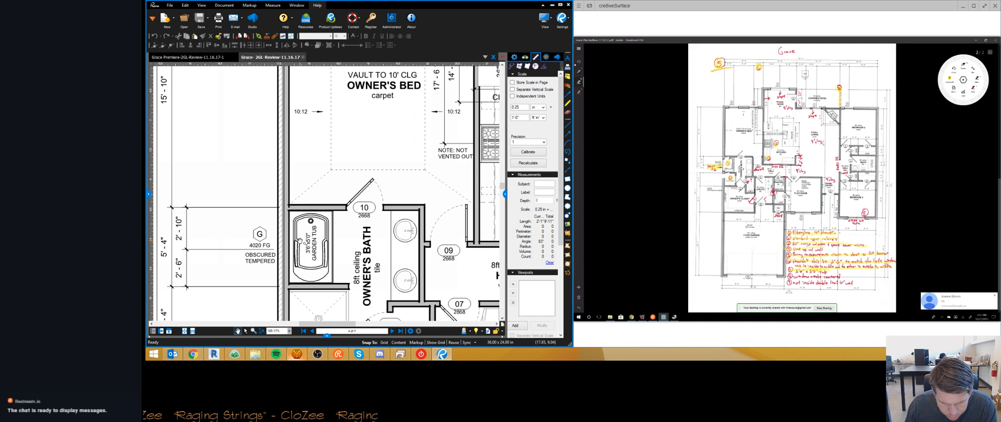
- Check Bedroom 3's front twin window and its surrounding dimensions against the redlines
{"action": "left_click_drag", "start_coordinate": [436, 204], "coordinate": [192, 198]}
{"action": "scroll", "coordinate": [193, 198], "scroll_direction": "down", "scroll_amount": 4}
{"action": "left_click_drag", "start_coordinate": [432, 258], "coordinate": [264, 127]}
{"action": "scroll", "coordinate": [243, 217], "scroll_direction": "up", "scroll_amount": 3}
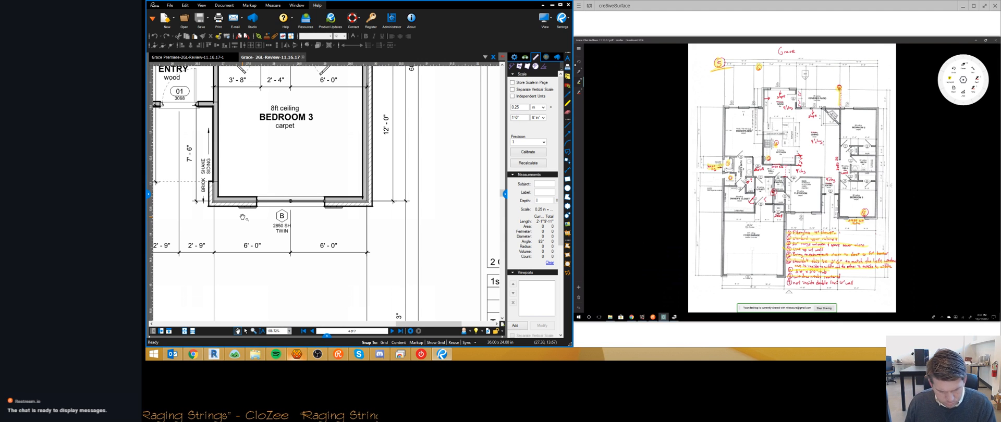
{"action": "scroll", "coordinate": [243, 218], "scroll_direction": "down", "scroll_amount": 5}
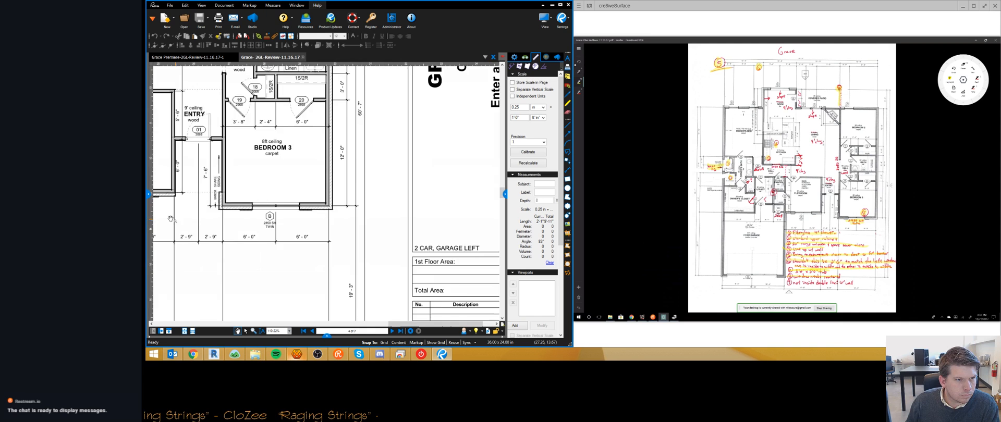
- Examine the 6" wall between the utility room and pantry and the folding door in the utility room
{"action": "scroll", "coordinate": [346, 184], "scroll_direction": "up", "scroll_amount": 8}
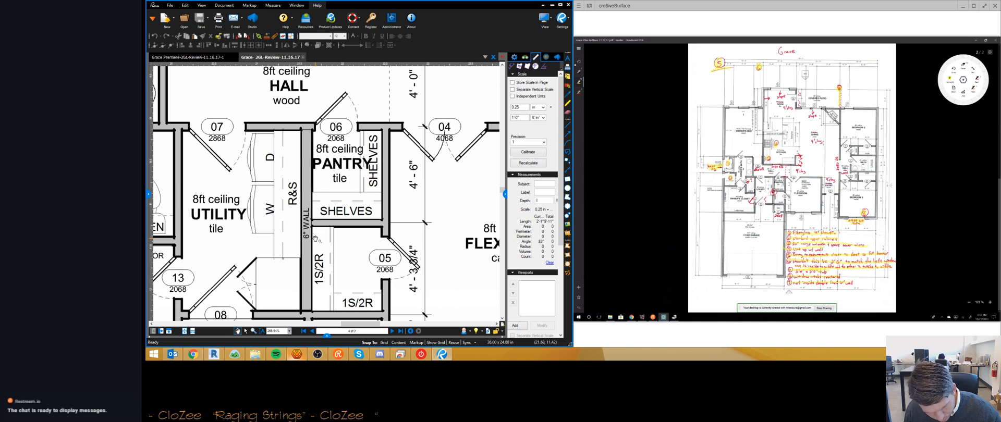
{"action": "left_click_drag", "start_coordinate": [269, 268], "coordinate": [280, 223]}
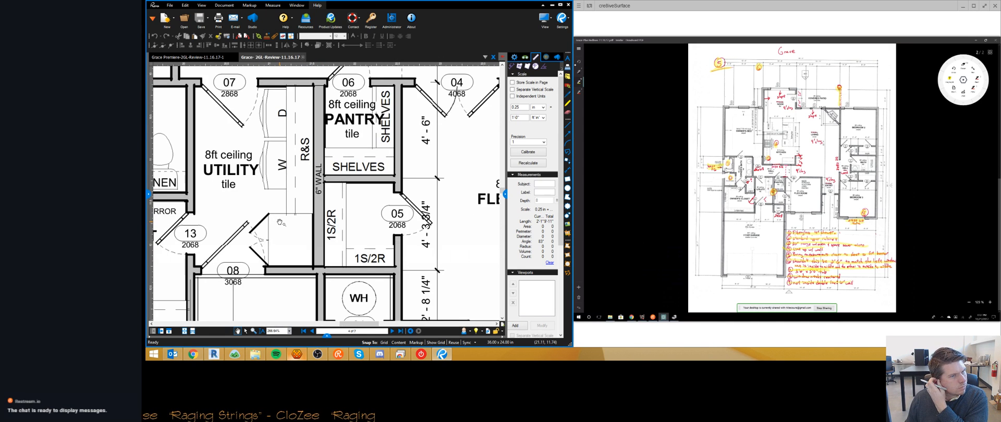
{"action": "left_click_drag", "start_coordinate": [249, 221], "coordinate": [464, 219]}
{"action": "scroll", "coordinate": [470, 219], "scroll_direction": "down", "scroll_amount": 1}
- Check the nook's ceiling height, door 03 and the adjoining covered patio windows against the redlines
{"action": "left_click_drag", "start_coordinate": [475, 183], "coordinate": [405, 310]}
{"action": "scroll", "coordinate": [405, 307], "scroll_direction": "down", "scroll_amount": 3}
{"action": "left_click_drag", "start_coordinate": [473, 201], "coordinate": [403, 319]}
{"action": "scroll", "coordinate": [392, 92], "scroll_direction": "up", "scroll_amount": 2}
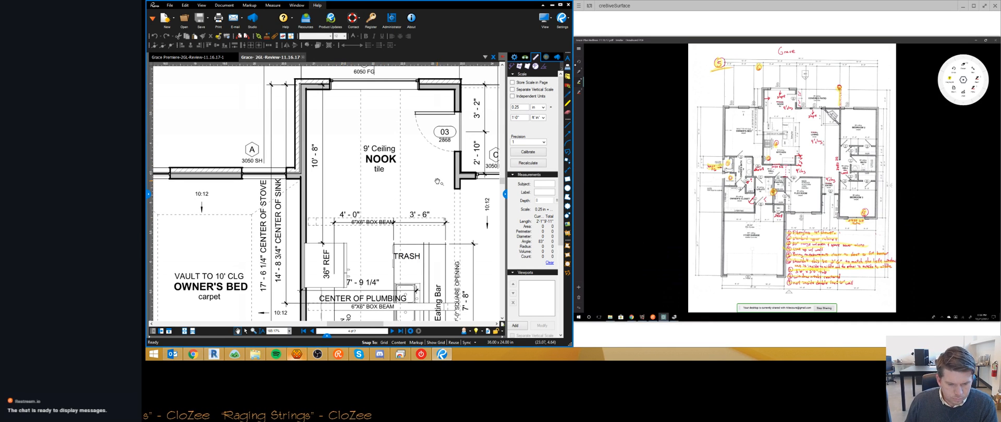
{"action": "left_click_drag", "start_coordinate": [437, 182], "coordinate": [331, 220]}
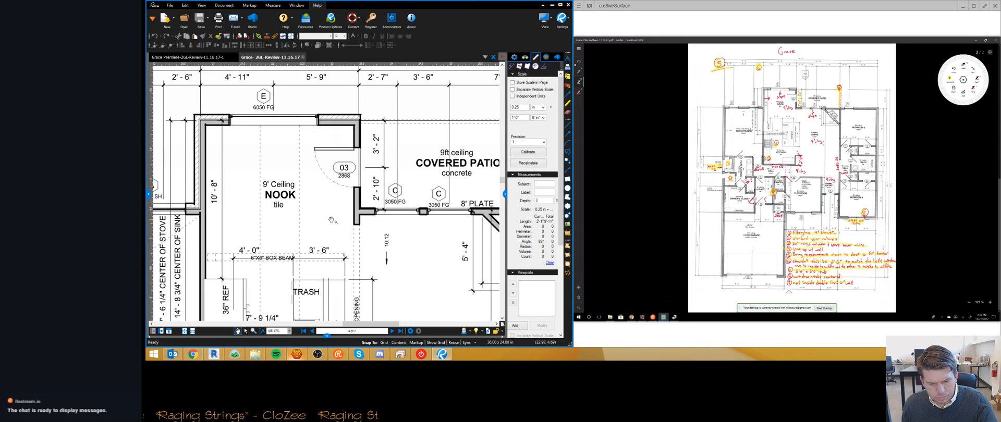
{"action": "left_click_drag", "start_coordinate": [427, 254], "coordinate": [338, 166]}
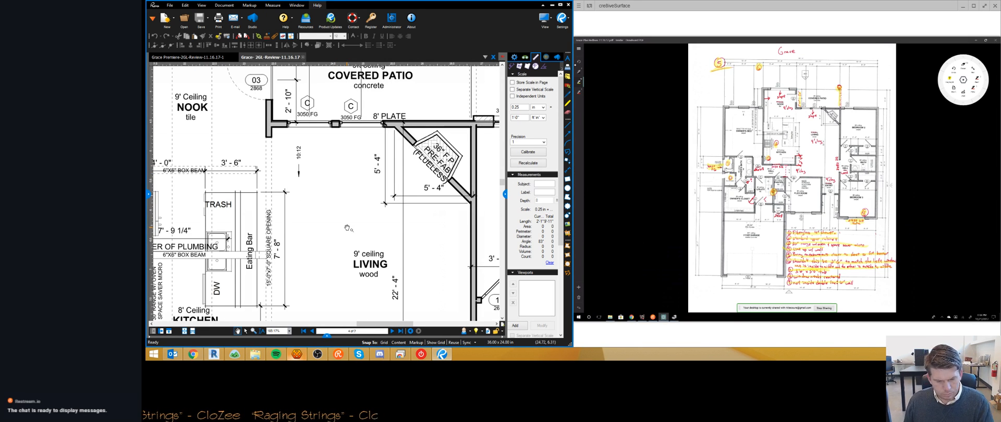
- Check the kitchen wall stub, the living and entry ceiling notes, and the cased opening into the bedroom hall
{"action": "scroll", "coordinate": [326, 238], "scroll_direction": "down", "scroll_amount": 4}
{"action": "mouse_move", "coordinate": [364, 267]}
{"action": "left_mouse_down"}
{"action": "mouse_move", "coordinate": [387, 246]}
{"action": "mouse_move", "coordinate": [393, 201]}
{"action": "left_mouse_up"}
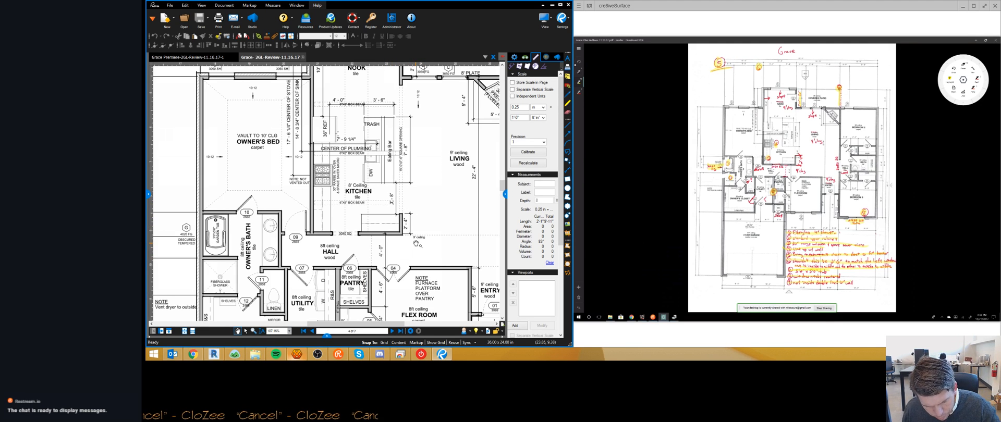
{"action": "left_click_drag", "start_coordinate": [464, 248], "coordinate": [369, 202]}
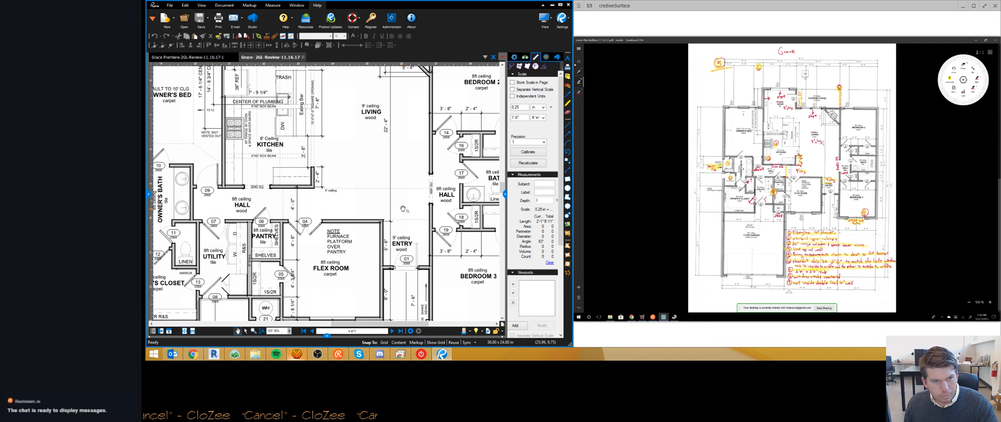
{"action": "scroll", "coordinate": [408, 193], "scroll_direction": "up", "scroll_amount": 3}
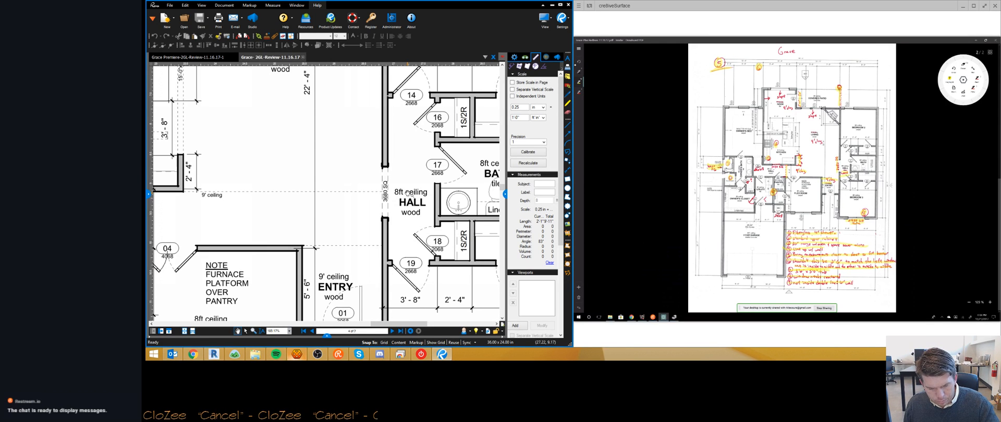
{"action": "left_click_drag", "start_coordinate": [411, 149], "coordinate": [368, 233]}
{"action": "left_click_drag", "start_coordinate": [306, 265], "coordinate": [341, 261]}
{"action": "scroll", "coordinate": [409, 244], "scroll_direction": "down", "scroll_amount": 1}
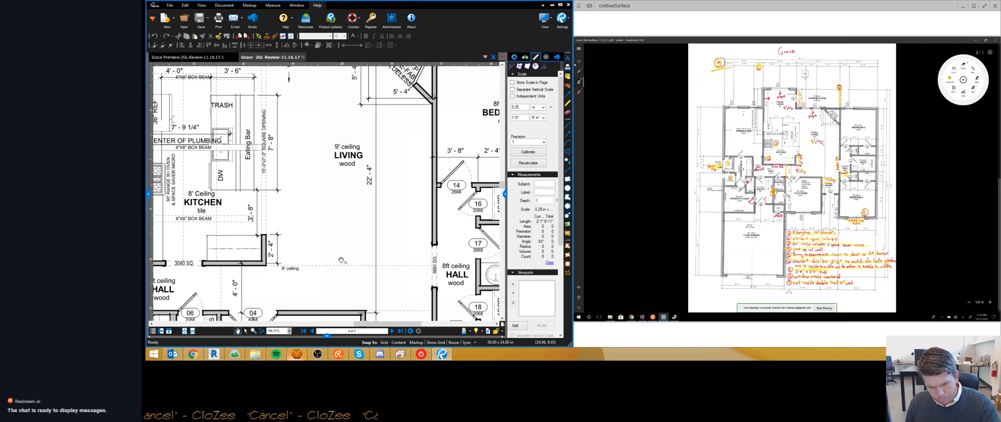
- Check the kitchen opening and the doors of the hall, owner's bath, closet, utility room and water heater closet against the redlines
{"action": "left_click_drag", "start_coordinate": [174, 276], "coordinate": [350, 262]}
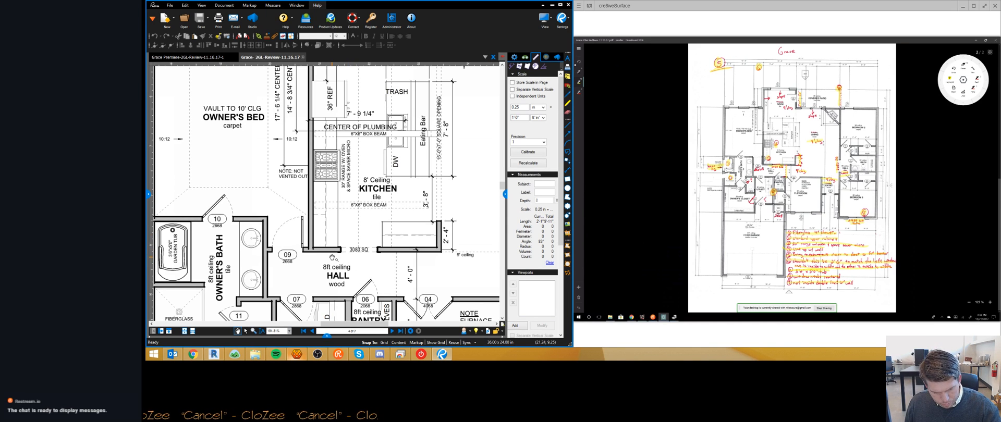
{"action": "left_click_drag", "start_coordinate": [332, 258], "coordinate": [390, 173]}
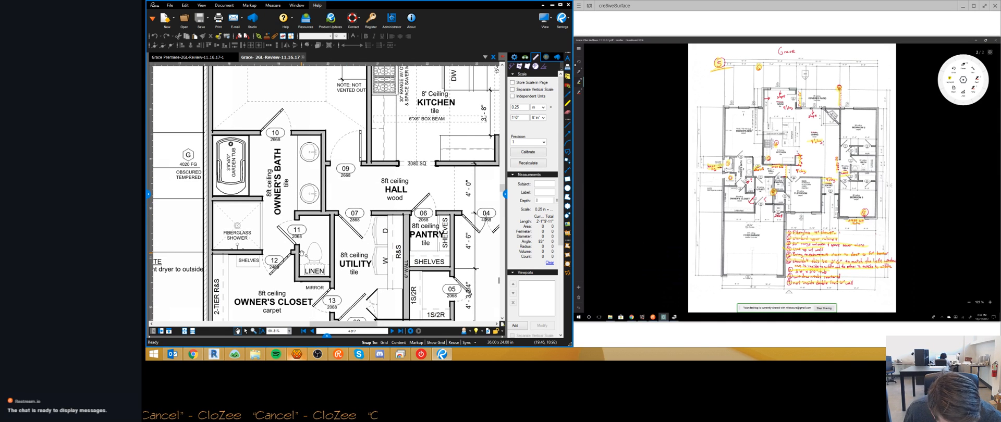
{"action": "scroll", "coordinate": [298, 242], "scroll_direction": "up", "scroll_amount": 3}
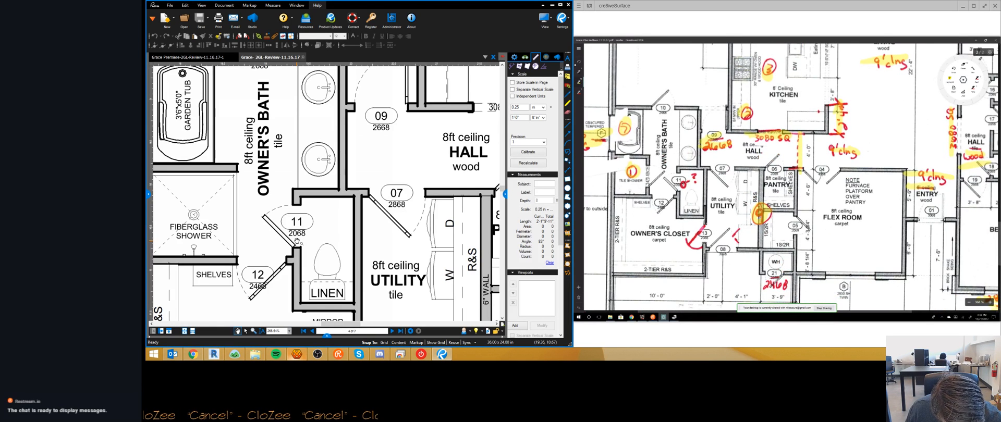
{"action": "scroll", "coordinate": [300, 242], "scroll_direction": "down", "scroll_amount": 2}
{"action": "left_click_drag", "start_coordinate": [309, 272], "coordinate": [316, 199]}
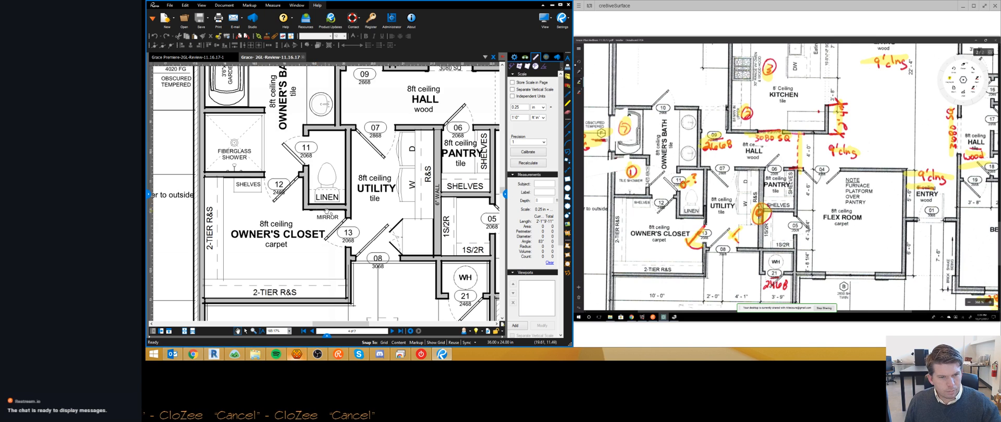
{"action": "left_click_drag", "start_coordinate": [407, 235], "coordinate": [348, 152]}
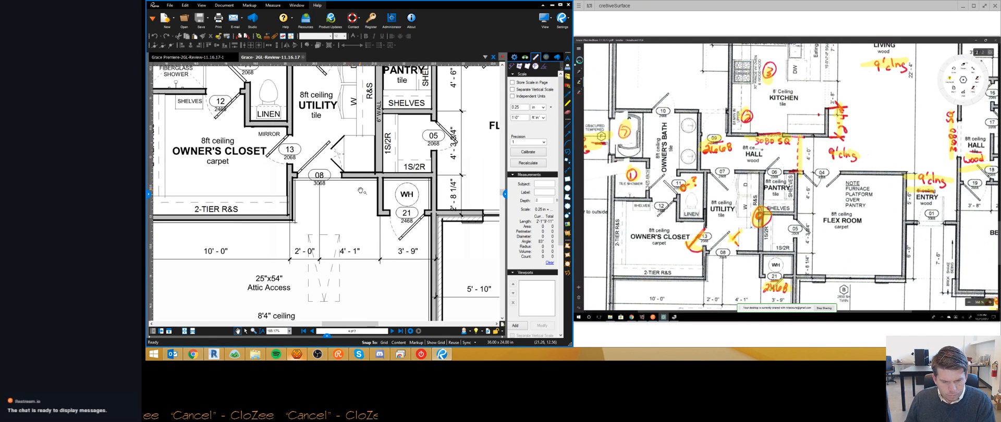
{"action": "left_click_drag", "start_coordinate": [325, 261], "coordinate": [302, 268]}
- Check the kitchen and nook once more against the redlines, and go back to the PDF's cover sheet
{"action": "left_click_drag", "start_coordinate": [402, 112], "coordinate": [402, 265]}
{"action": "left_click_drag", "start_coordinate": [353, 108], "coordinate": [367, 183]}
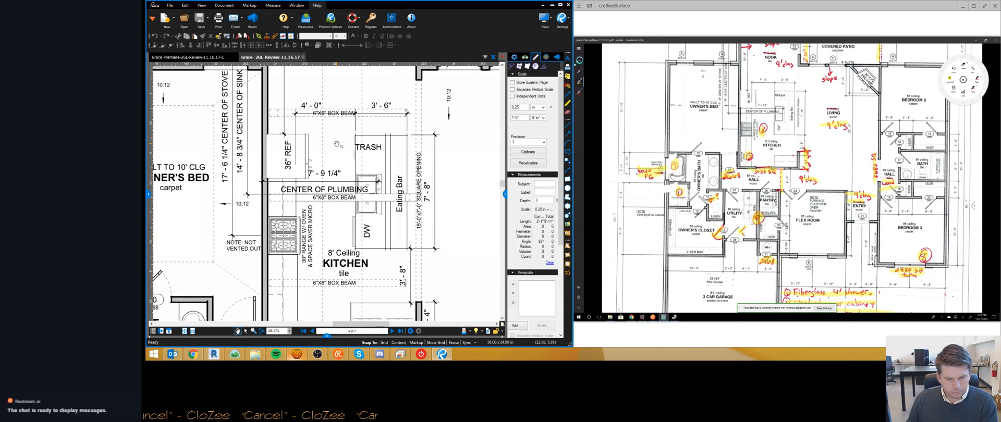
{"action": "left_click_drag", "start_coordinate": [339, 211], "coordinate": [338, 308]}
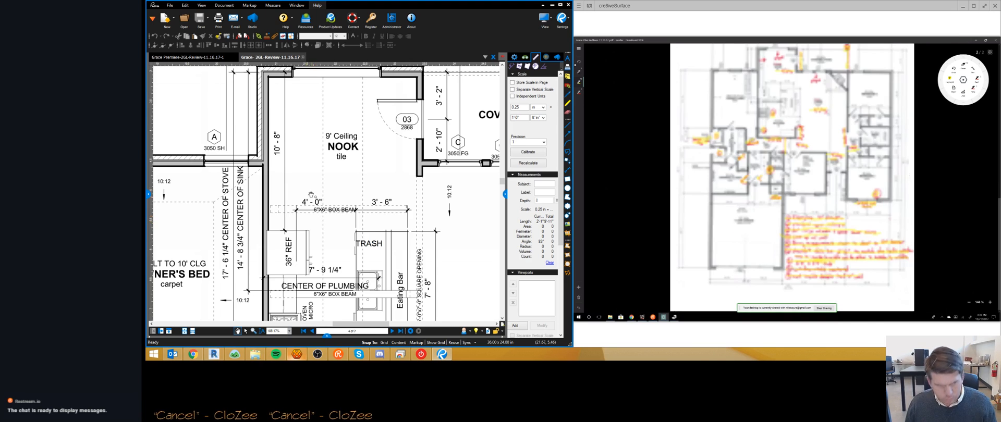
{"action": "scroll", "coordinate": [423, 181], "scroll_direction": "down", "scroll_amount": 3}
{"action": "scroll", "coordinate": [422, 181], "scroll_direction": "down", "scroll_amount": 2}
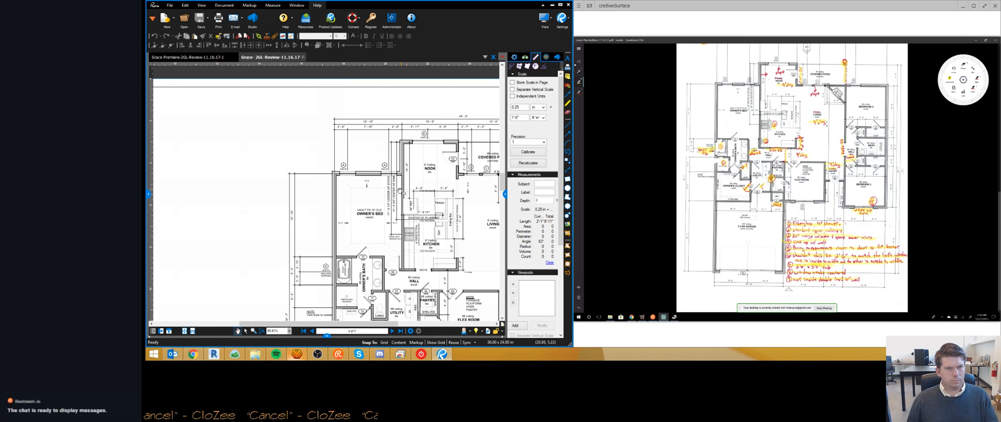
{"action": "left_click", "coordinate": [304, 331]}
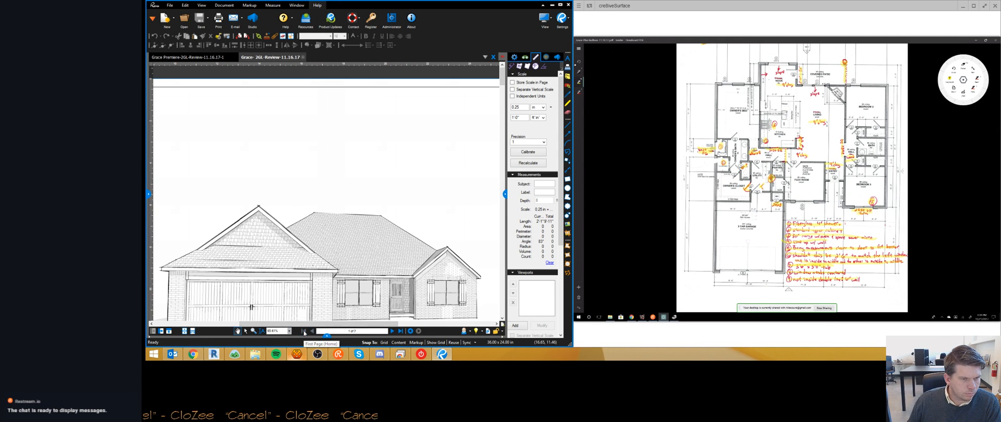
{"action": "scroll", "coordinate": [306, 155], "scroll_direction": "down", "scroll_amount": 3}
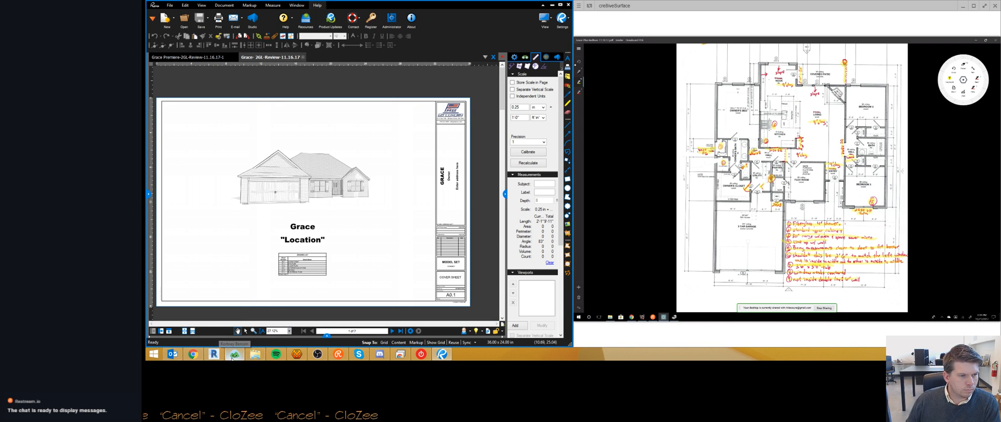
- Switch to Revit and start opening a project file, with a brief look at OBS
{"action": "left_click", "coordinate": [216, 356]}
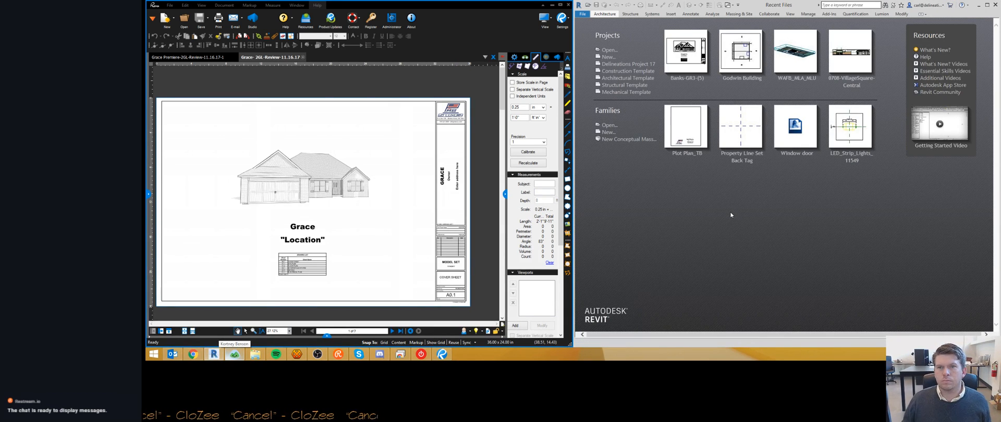
{"action": "key", "text": "ctrl+o"}
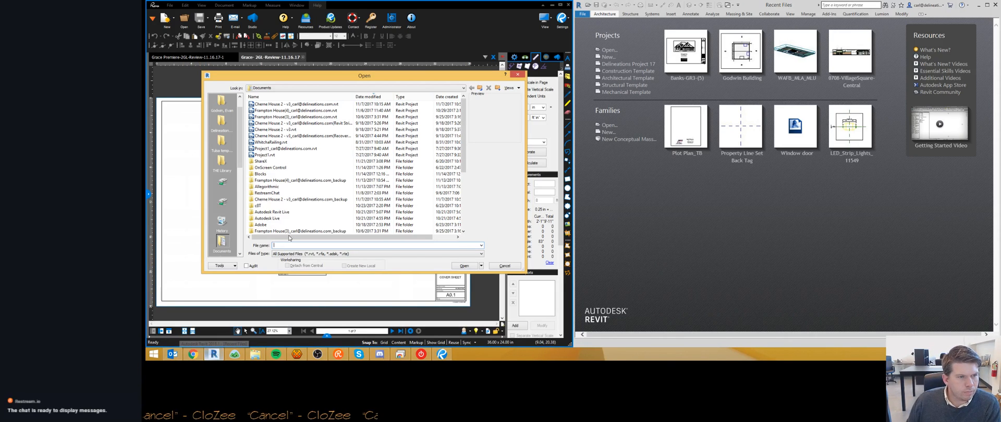
{"action": "left_click", "coordinate": [317, 355]}
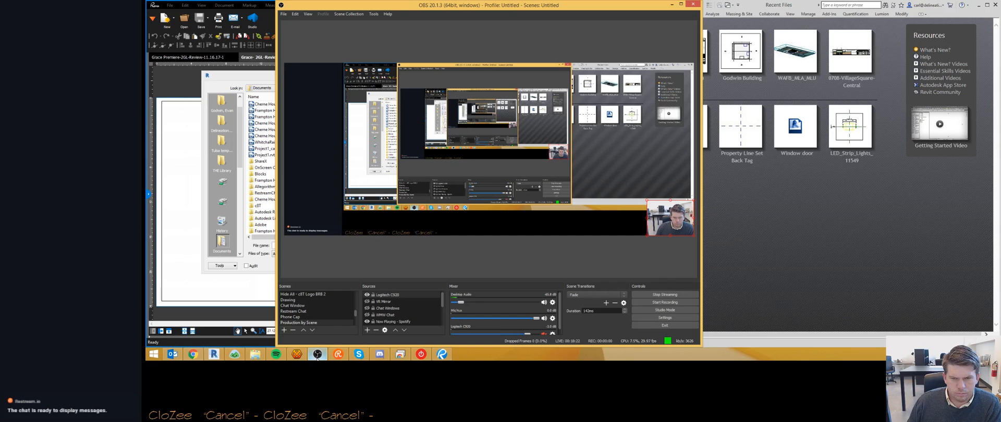
{"action": "left_click", "coordinate": [317, 355]}
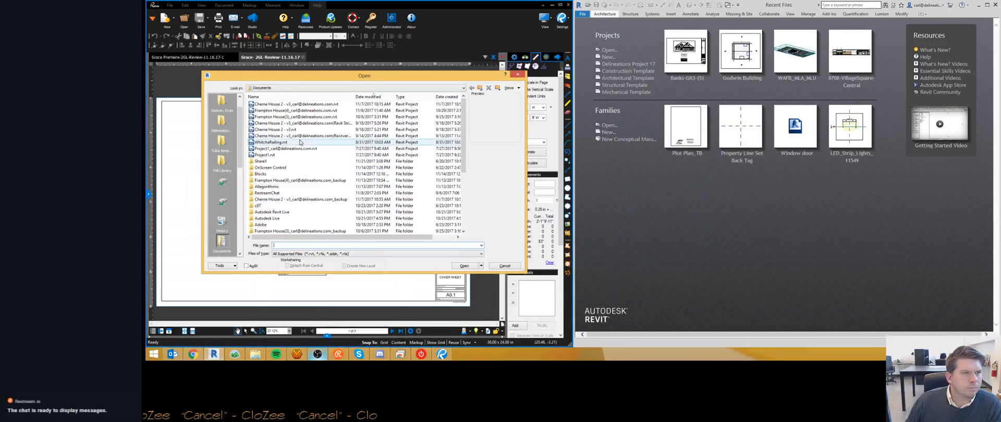
- Open Grace-GL(3).rvt from the Grace folder under Patriot Home Building and maximize the Revit window
{"action": "left_click", "coordinate": [222, 122]}
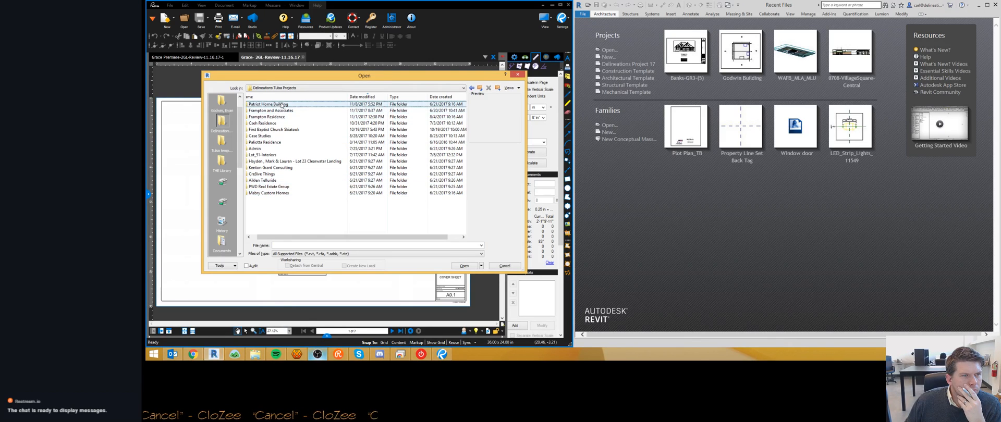
{"action": "double_click", "coordinate": [281, 104]}
{"action": "double_click", "coordinate": [273, 118]}
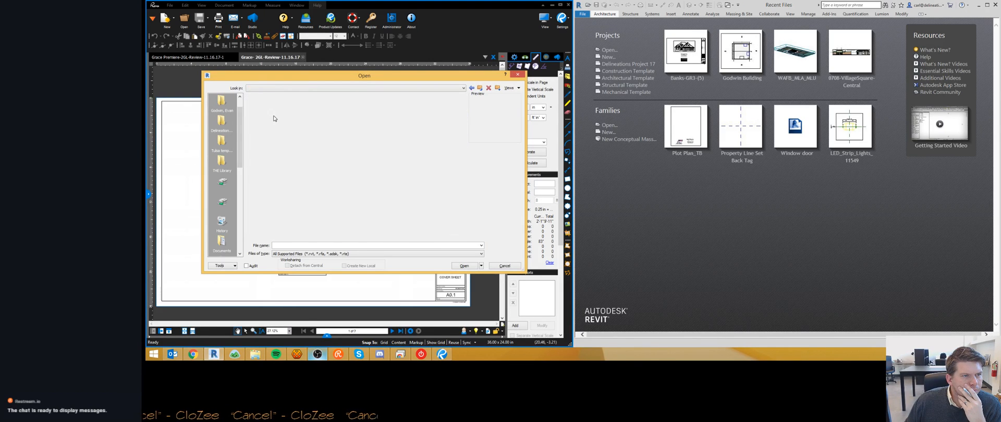
{"action": "double_click", "coordinate": [267, 105]}
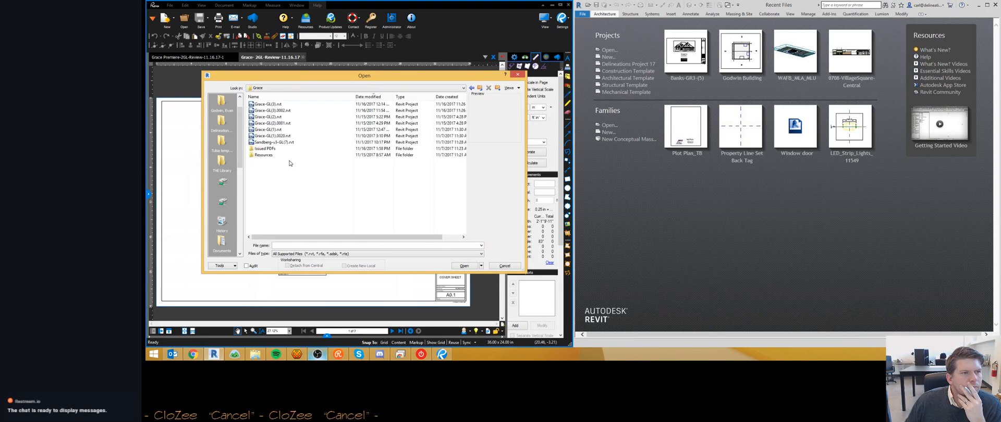
{"action": "left_click", "coordinate": [279, 104]}
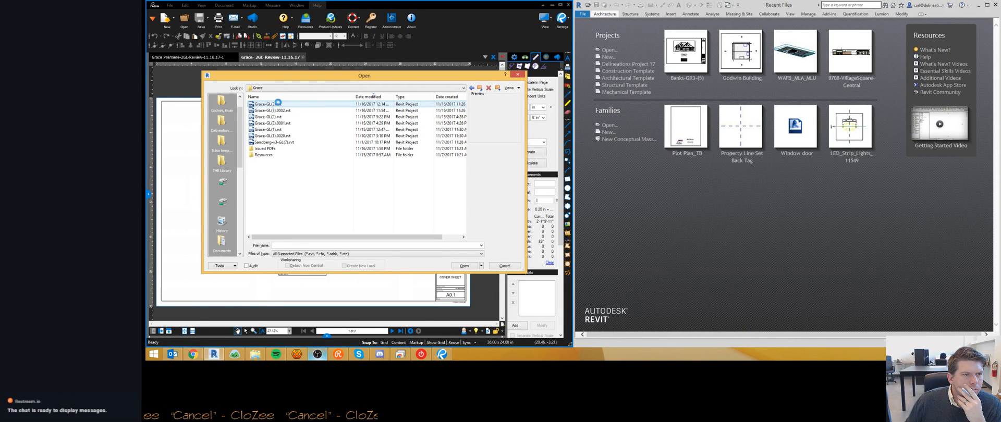
{"action": "left_click", "coordinate": [464, 267]}
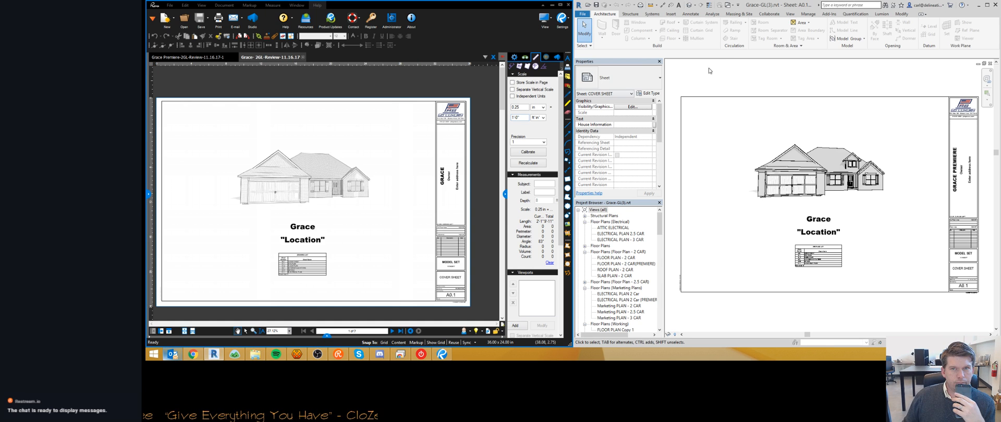
{"action": "double_click", "coordinate": [782, 7]}
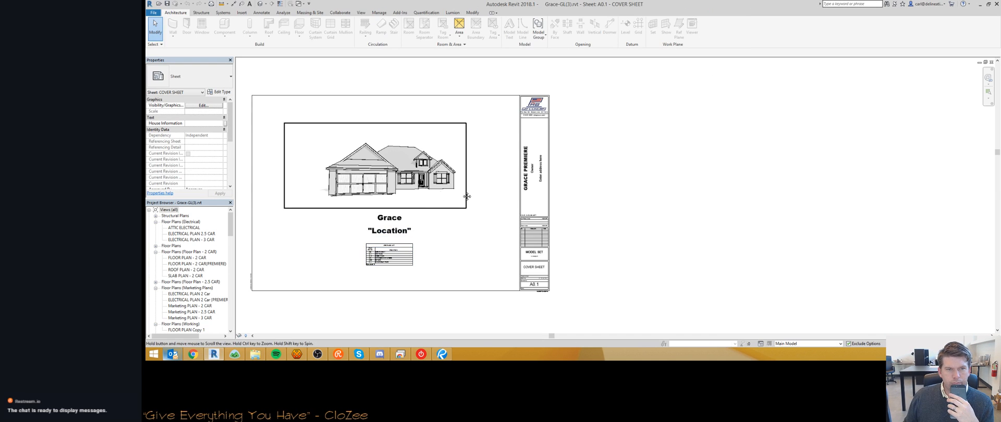
- Shorten the project name in the cover sheet's title block to GRACE by removing PREMIERE
{"action": "scroll", "coordinate": [537, 196], "scroll_direction": "up", "scroll_amount": 3}
{"action": "scroll", "coordinate": [537, 196], "scroll_direction": "down", "scroll_amount": 3}
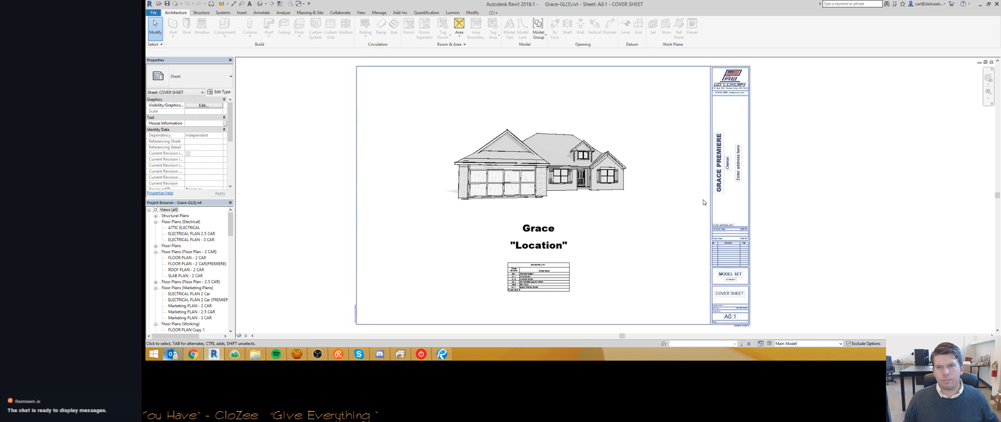
{"action": "left_click", "coordinate": [718, 180]}
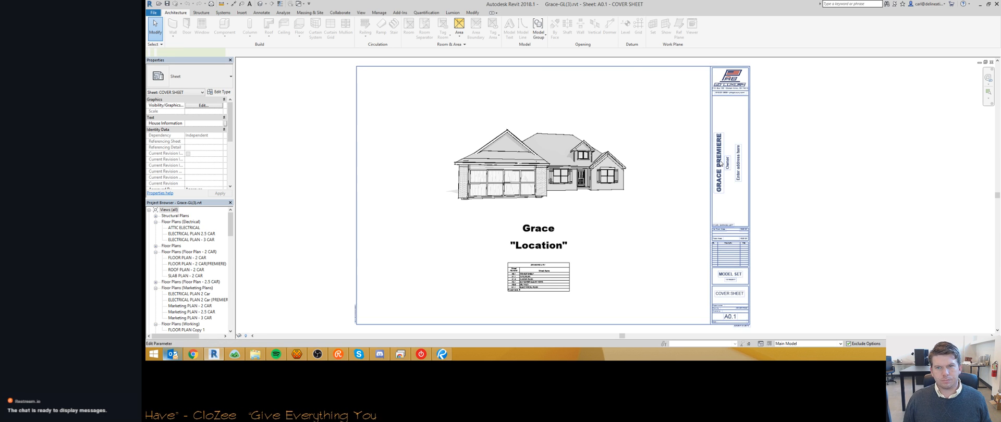
{"action": "left_click", "coordinate": [718, 180]}
{"action": "left_click_drag", "start_coordinate": [713, 163], "coordinate": [765, 165]}
{"action": "key", "text": "BackSpace"}
{"action": "left_click", "coordinate": [765, 163]}
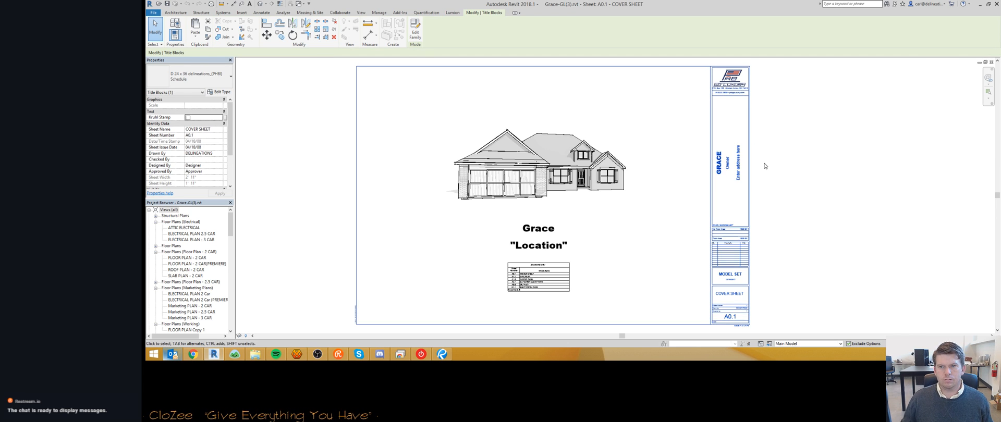
{"action": "left_click", "coordinate": [775, 159]}
- Set the issue date under MODEL SET in the cover sheet's title block to 11/21/2017
{"action": "scroll", "coordinate": [678, 271], "scroll_direction": "up", "scroll_amount": 4}
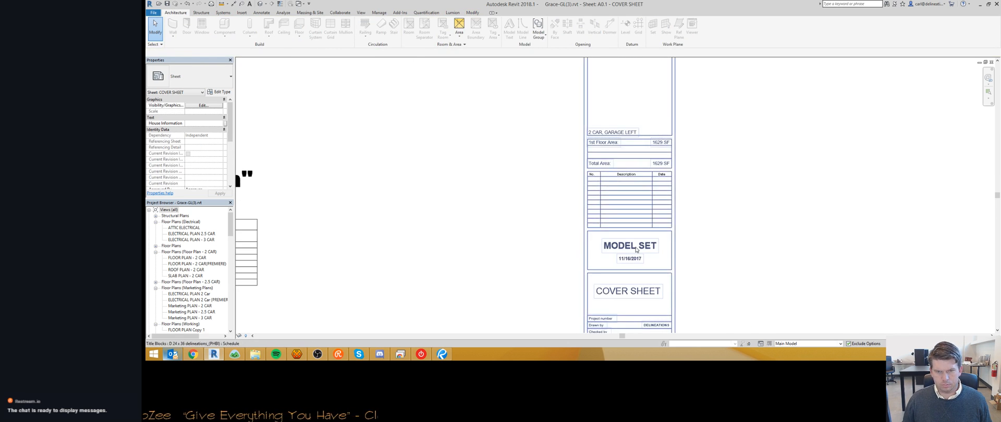
{"action": "left_click", "coordinate": [626, 259]}
{"action": "left_click", "coordinate": [626, 259]}
{"action": "key", "text": "BackSpace"}
{"action": "key", "text": "BackSpace"}
{"action": "type", "text": "21"}
{"action": "left_click", "coordinate": [630, 290]}
{"action": "left_click", "coordinate": [782, 242]}
{"action": "scroll", "coordinate": [741, 237], "scroll_direction": "down", "scroll_amount": 3}
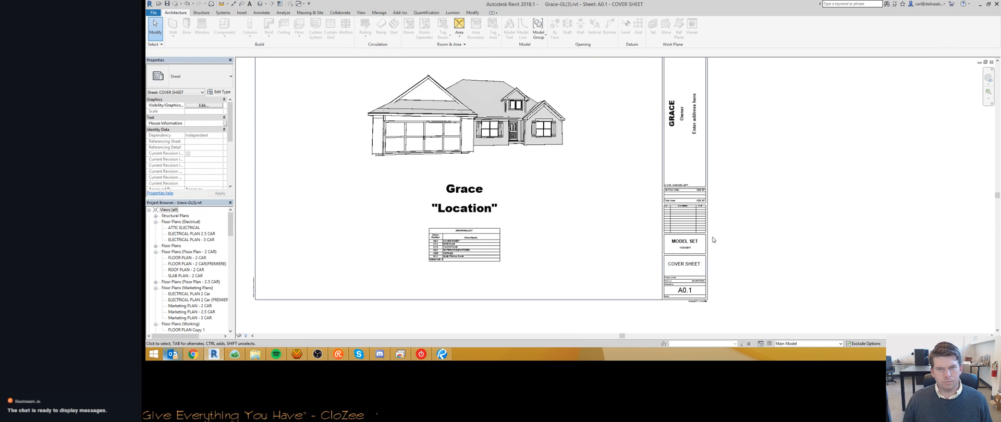
{"action": "middle_click_drag", "start_coordinate": [569, 242], "coordinate": [572, 244]}
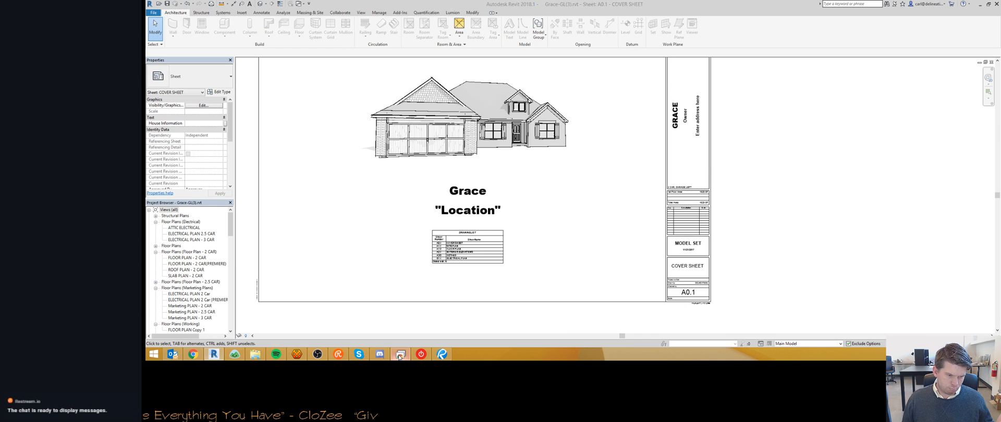
- Bring up the shared screen with the redlined floor plan, look it over, and return to the Revit cover sheet
{"action": "left_click", "coordinate": [401, 354]}
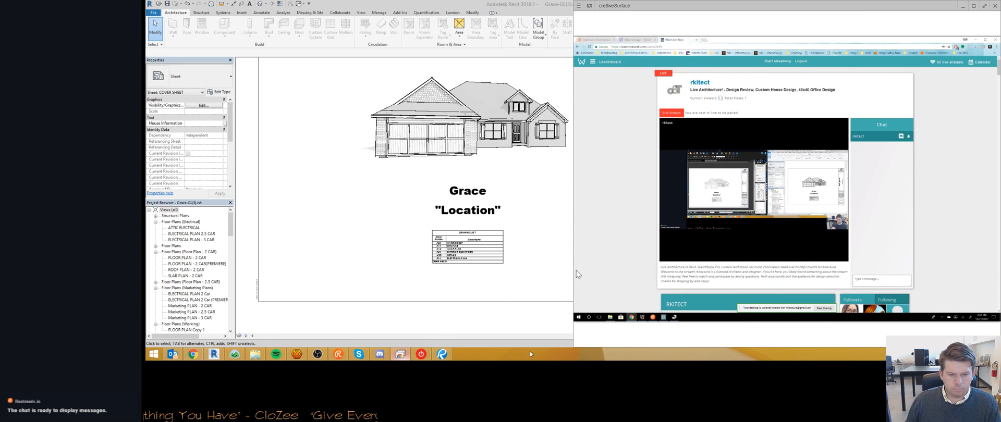
{"action": "left_click", "coordinate": [663, 318]}
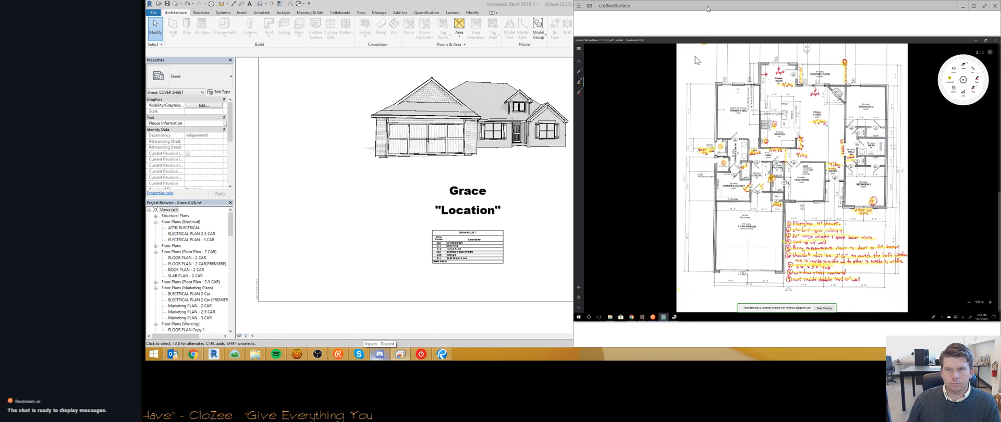
{"action": "left_click", "coordinate": [343, 257]}
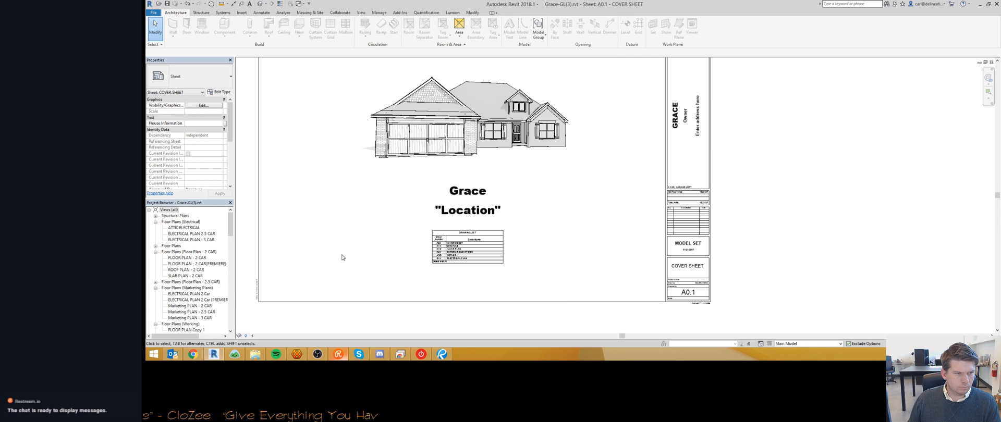
- Find the Model Set sheets in the project's view list and look over the A0.1 cover sheet once more
{"action": "left_click", "coordinate": [192, 310]}
{"action": "scroll", "coordinate": [185, 311], "scroll_direction": "down", "scroll_amount": 15}
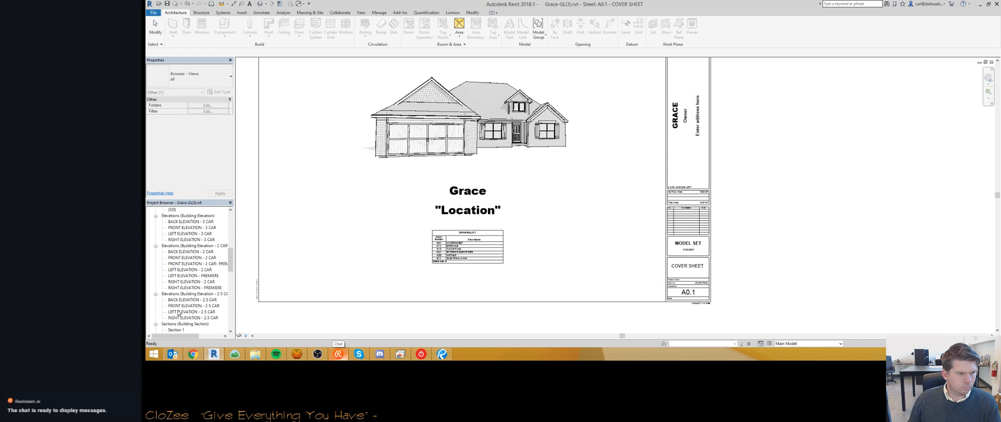
{"action": "scroll", "coordinate": [178, 313], "scroll_direction": "down", "scroll_amount": 10}
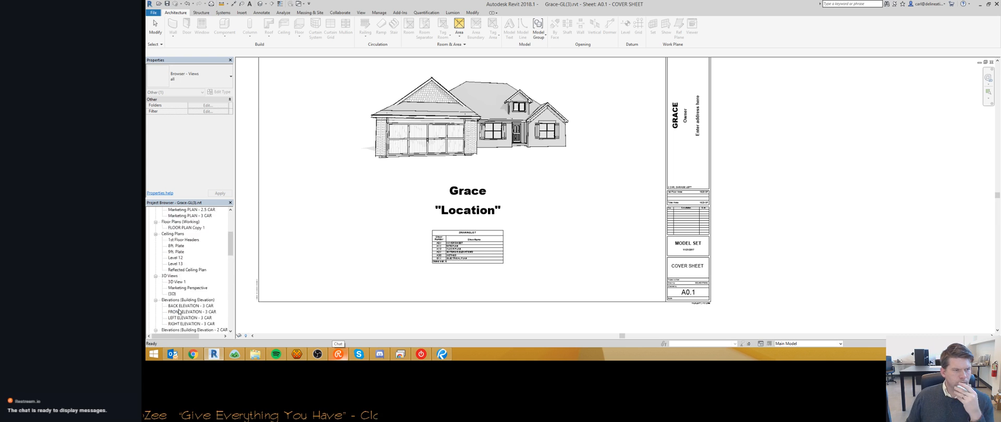
{"action": "scroll", "coordinate": [181, 312], "scroll_direction": "up", "scroll_amount": 4}
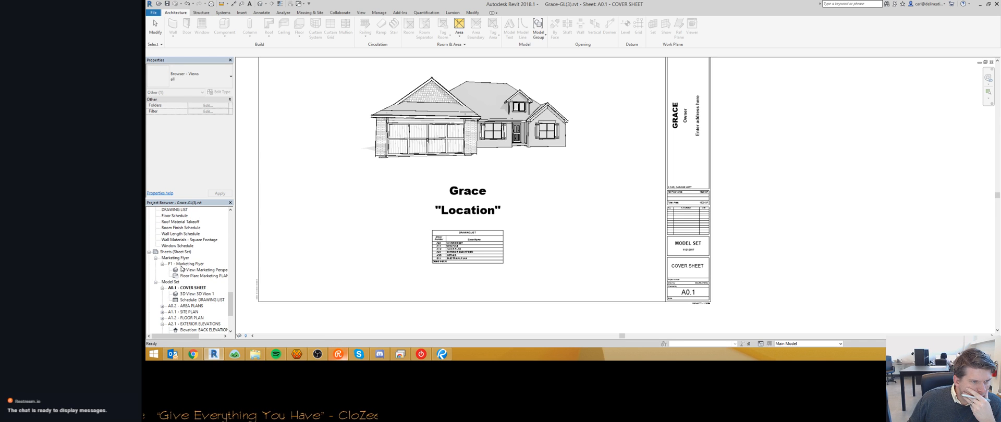
{"action": "left_click", "coordinate": [183, 291]}
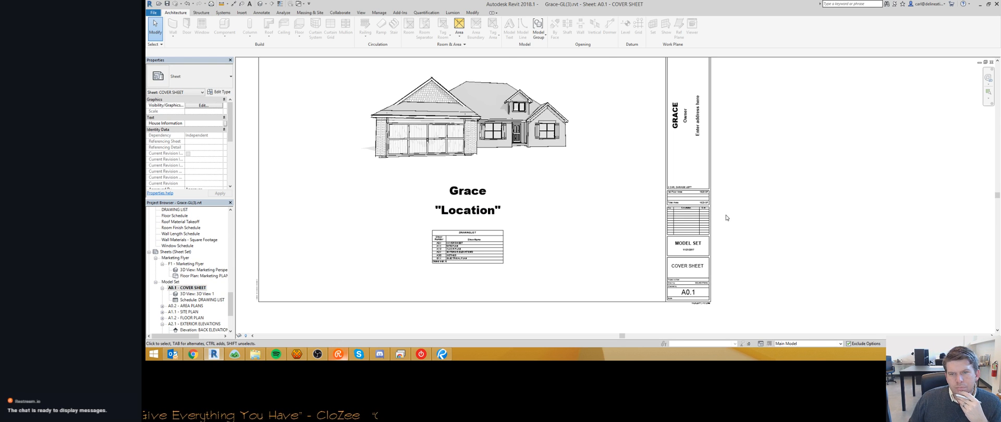
{"action": "scroll", "coordinate": [727, 217], "scroll_direction": "up", "scroll_amount": 2}
{"action": "scroll", "coordinate": [727, 217], "scroll_direction": "down", "scroll_amount": 2}
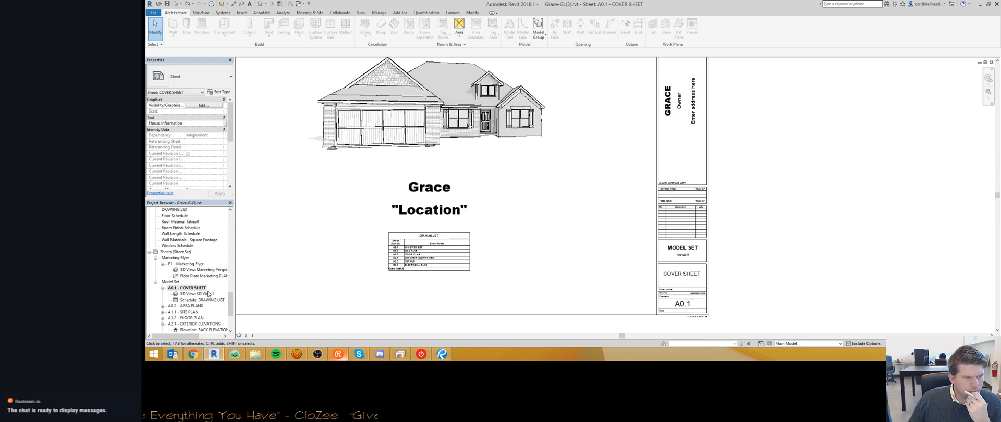
- Open sheet A0.2 AREA PLANS and check the two area plans and their area schedules
{"action": "double_click", "coordinate": [186, 306]}
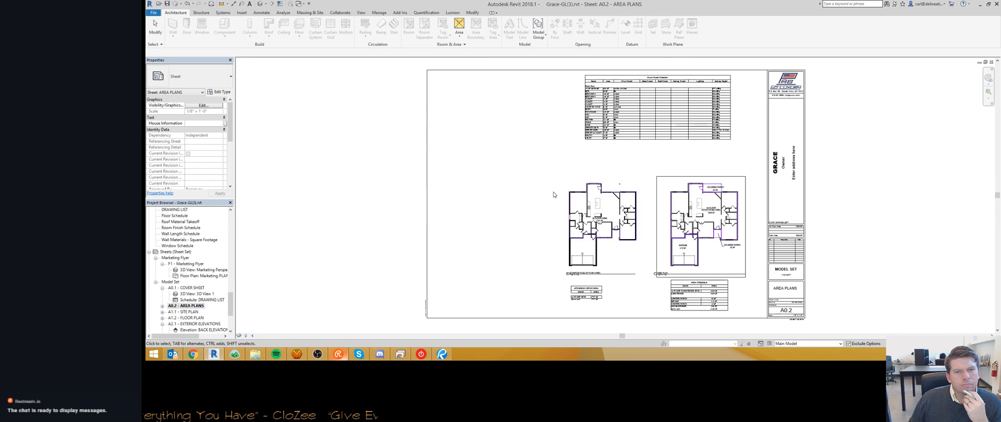
{"action": "scroll", "coordinate": [644, 224], "scroll_direction": "up", "scroll_amount": 8}
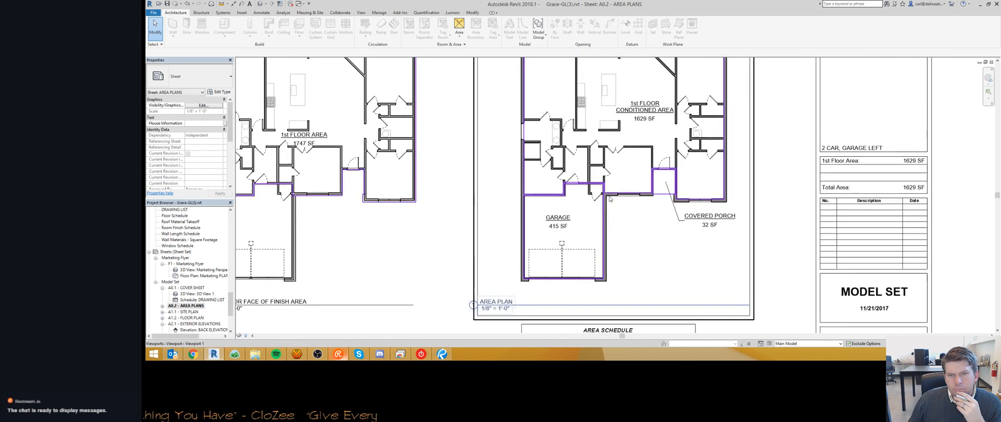
{"action": "scroll", "coordinate": [587, 186], "scroll_direction": "down", "scroll_amount": 1}
{"action": "scroll", "coordinate": [559, 220], "scroll_direction": "down", "scroll_amount": 3}
{"action": "middle_click_drag", "start_coordinate": [559, 219], "coordinate": [498, 302]}
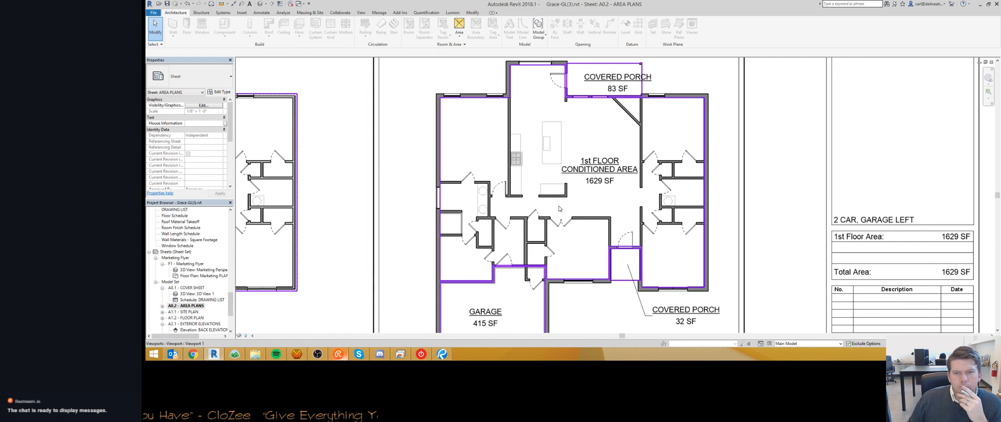
{"action": "scroll", "coordinate": [559, 207], "scroll_direction": "down", "scroll_amount": 1}
{"action": "middle_click_drag", "start_coordinate": [560, 207], "coordinate": [457, 120]}
{"action": "scroll", "coordinate": [456, 120], "scroll_direction": "down", "scroll_amount": 1}
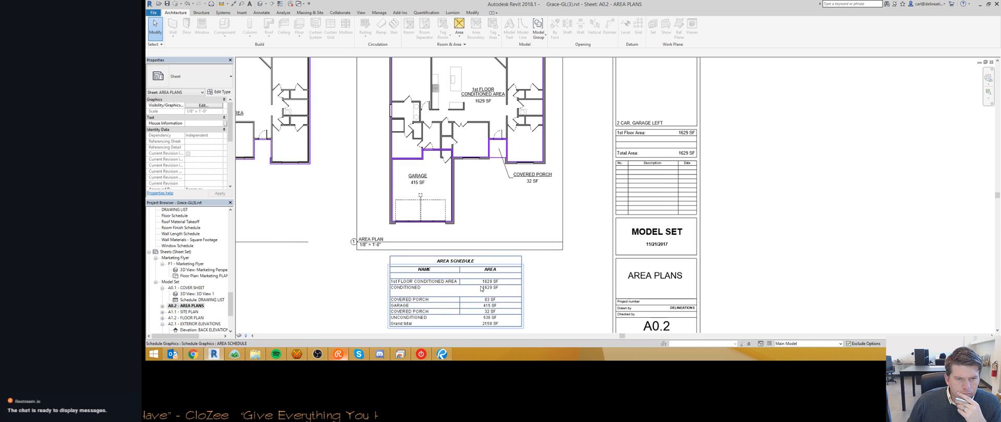
{"action": "middle_click_drag", "start_coordinate": [437, 202], "coordinate": [446, 263]}
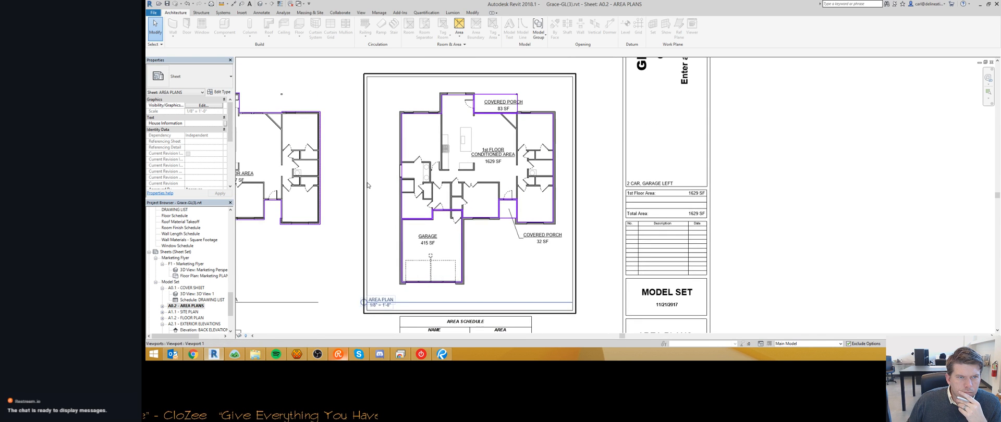
{"action": "middle_click_drag", "start_coordinate": [310, 207], "coordinate": [560, 206]}
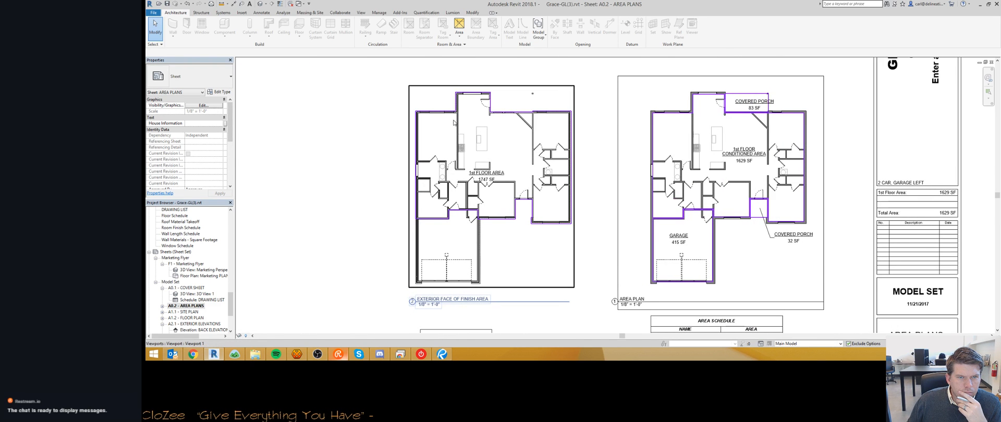
{"action": "scroll", "coordinate": [585, 259], "scroll_direction": "down", "scroll_amount": 1}
{"action": "middle_click_drag", "start_coordinate": [585, 259], "coordinate": [459, 205]}
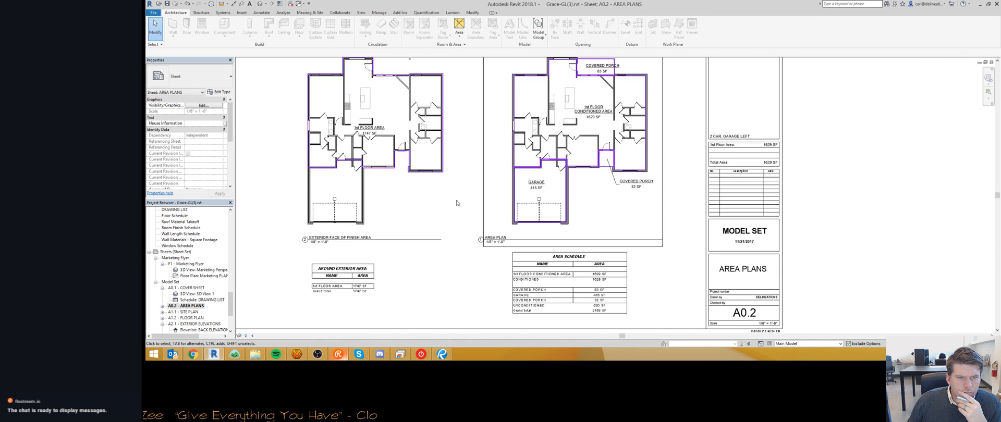
- Check the floor finishes and ceiling heights in the Room Finish Schedule on the area plans sheet
{"action": "middle_click_drag", "start_coordinate": [422, 165], "coordinate": [437, 312]}
{"action": "middle_click_drag", "start_coordinate": [439, 141], "coordinate": [448, 241]}
{"action": "scroll", "coordinate": [449, 219], "scroll_direction": "down", "scroll_amount": 3}
{"action": "scroll", "coordinate": [421, 152], "scroll_direction": "up", "scroll_amount": 5}
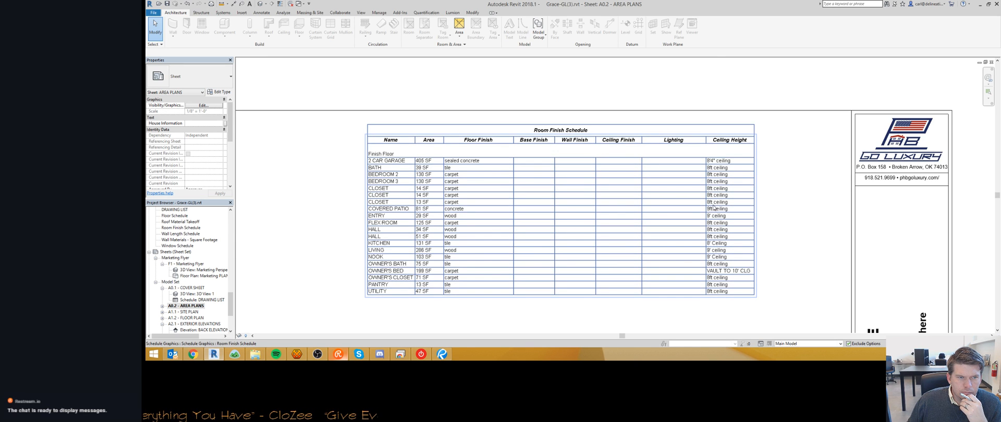
{"action": "middle_click_drag", "start_coordinate": [659, 256], "coordinate": [600, 181]}
{"action": "scroll", "coordinate": [599, 181], "scroll_direction": "down", "scroll_amount": 1}
{"action": "scroll", "coordinate": [393, 151], "scroll_direction": "up", "scroll_amount": 1}
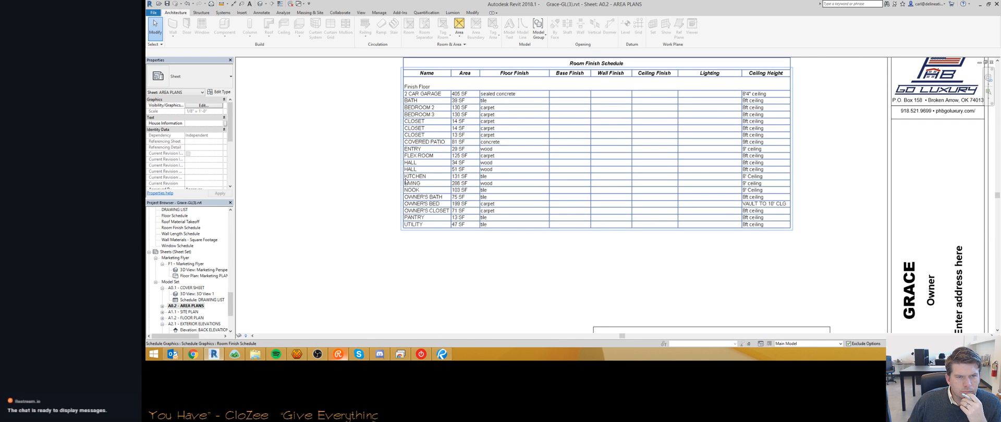
{"action": "scroll", "coordinate": [620, 177], "scroll_direction": "down", "scroll_amount": 2}
{"action": "scroll", "coordinate": [620, 177], "scroll_direction": "down", "scroll_amount": 2}
{"action": "middle_click_drag", "start_coordinate": [485, 238], "coordinate": [444, 220]}
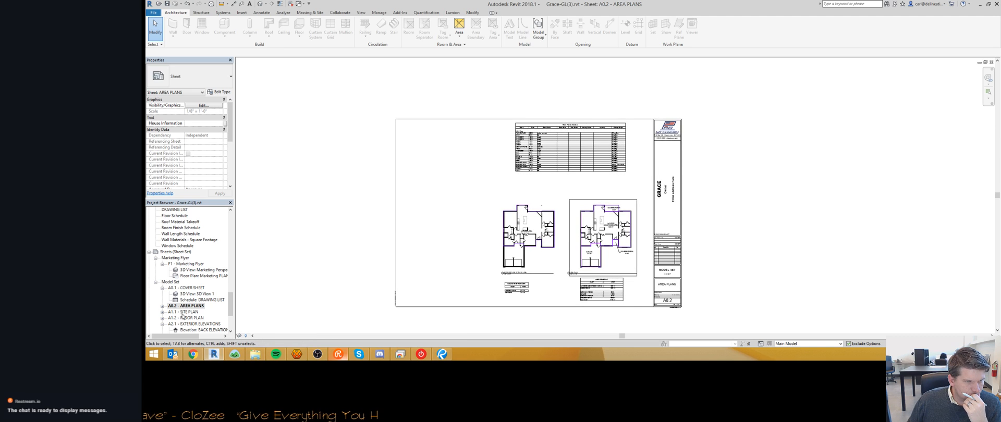
- Open sheet A1.1 SITE PLAN and check the door and window schedules and the plans below them
{"action": "double_click", "coordinate": [182, 312]}
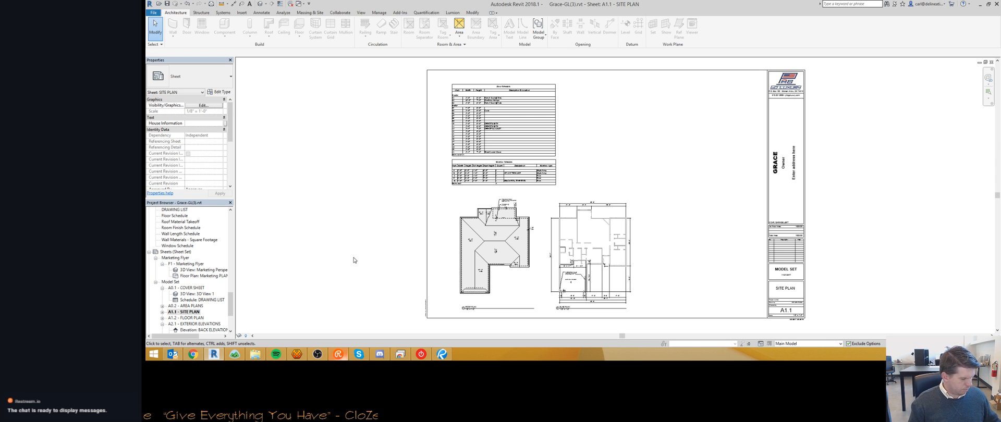
{"action": "scroll", "coordinate": [443, 107], "scroll_direction": "up", "scroll_amount": 5}
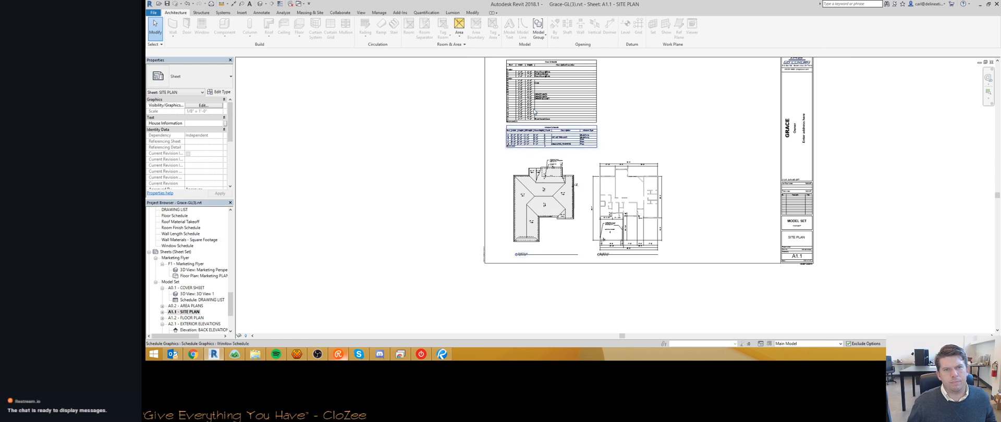
{"action": "scroll", "coordinate": [526, 74], "scroll_direction": "up", "scroll_amount": 1}
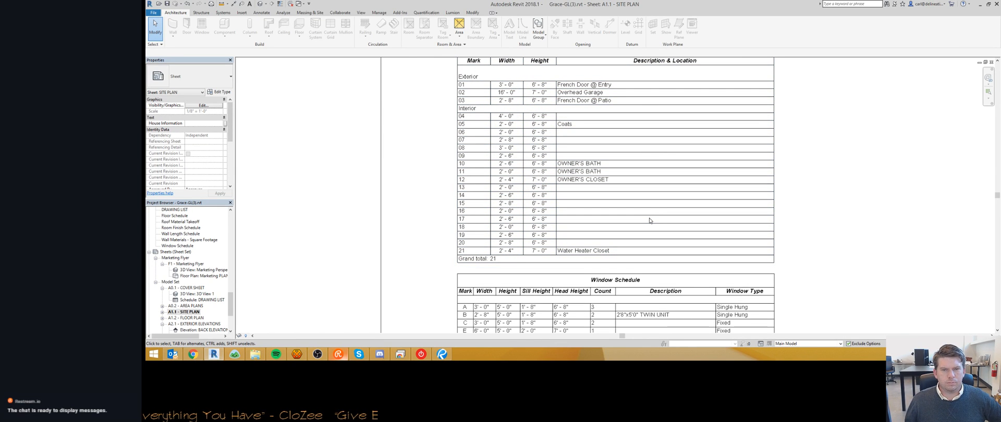
{"action": "middle_click_drag", "start_coordinate": [615, 172], "coordinate": [600, 215]}
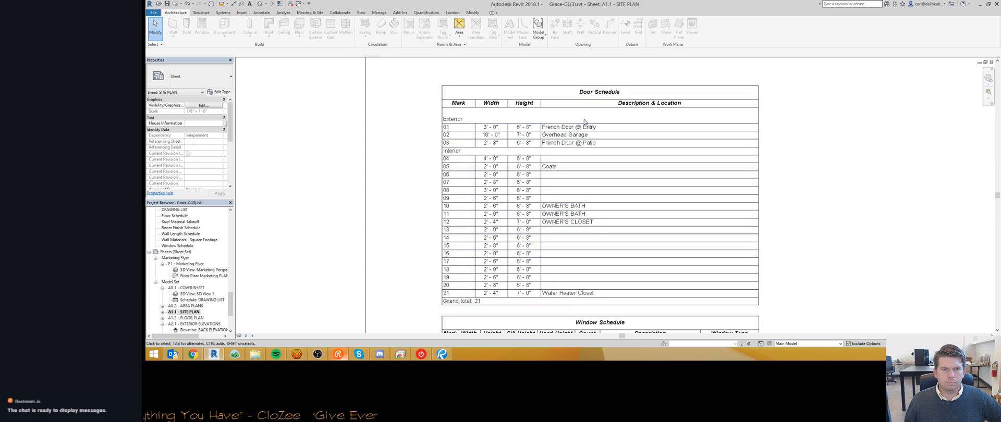
{"action": "scroll", "coordinate": [583, 188], "scroll_direction": "down", "scroll_amount": 2}
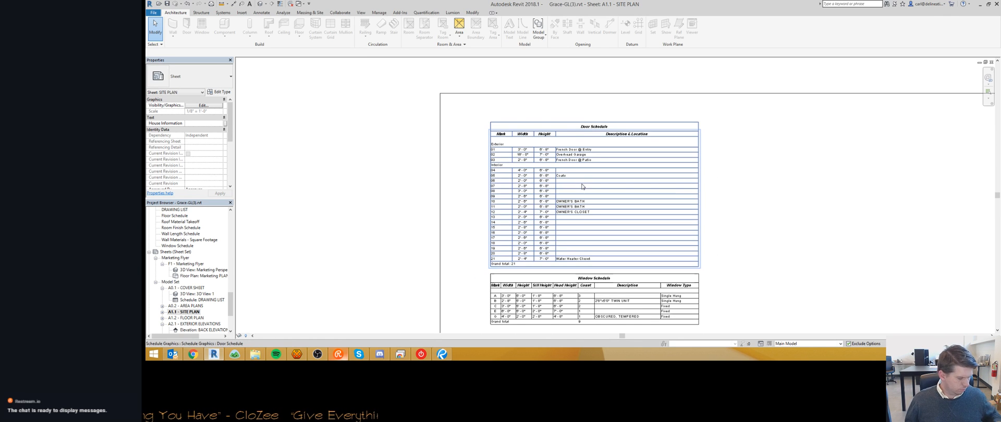
{"action": "scroll", "coordinate": [583, 187], "scroll_direction": "down", "scroll_amount": 3}
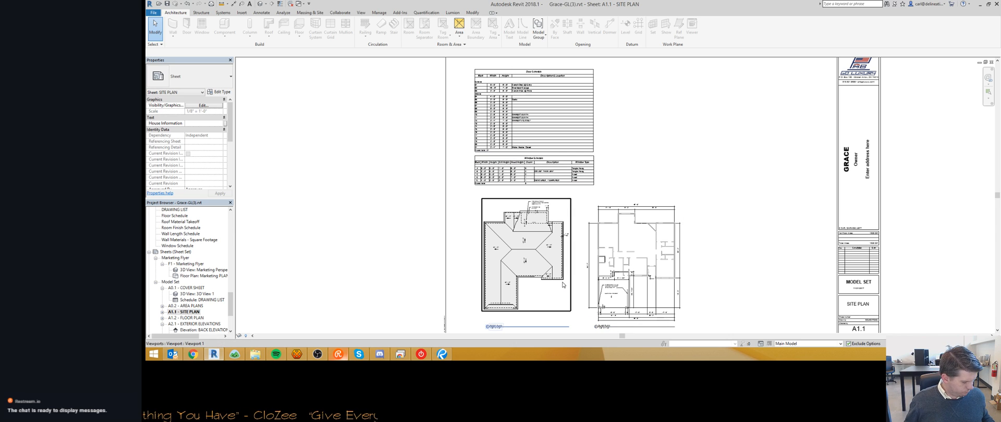
{"action": "middle_click_drag", "start_coordinate": [558, 243], "coordinate": [538, 214]}
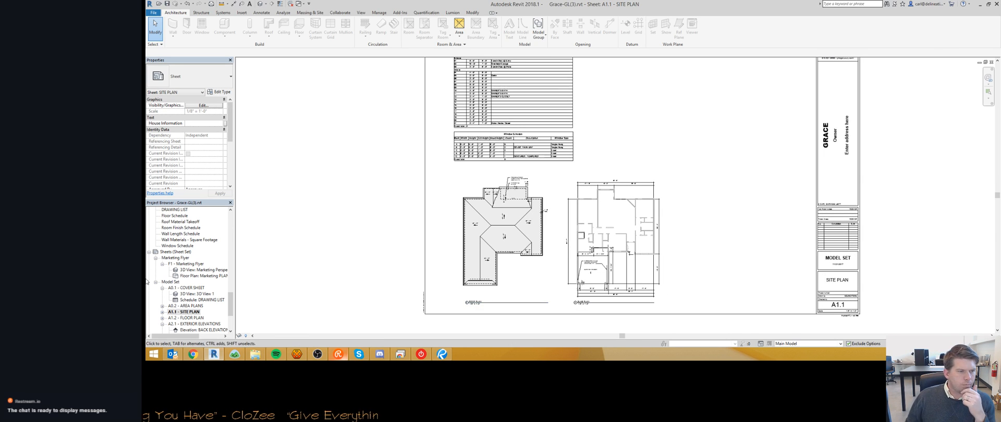
- Open sheet A2.1 EXTERIOR ELEVATIONS and examine the front elevation's gables, dormer, windows and entry door
{"action": "left_click", "coordinate": [183, 324]}
{"action": "double_click", "coordinate": [183, 323]}
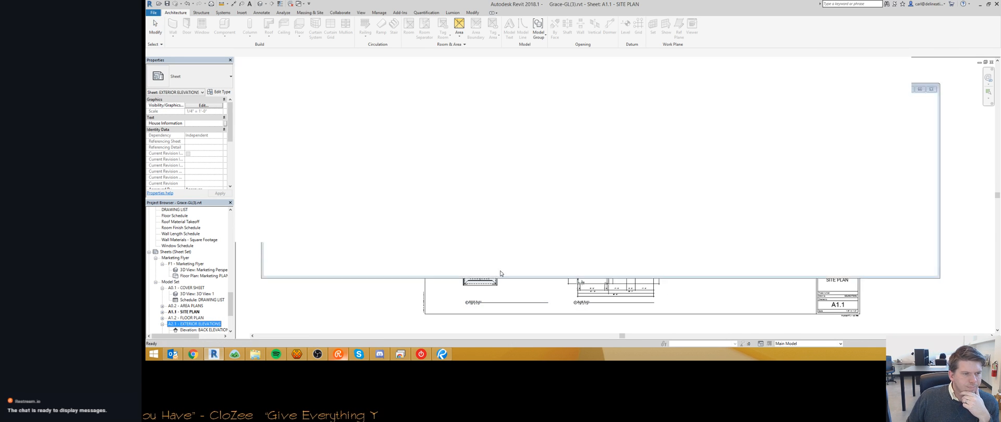
{"action": "scroll", "coordinate": [738, 300], "scroll_direction": "up", "scroll_amount": 5}
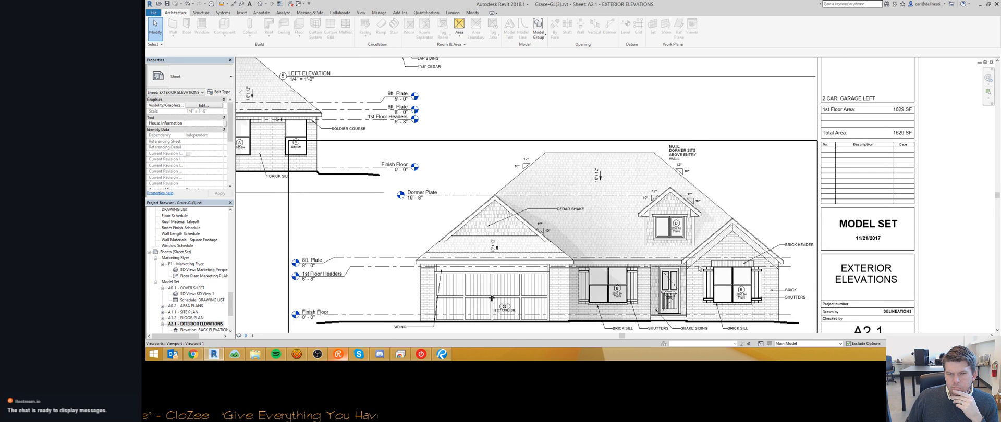
{"action": "scroll", "coordinate": [704, 263], "scroll_direction": "up", "scroll_amount": 3}
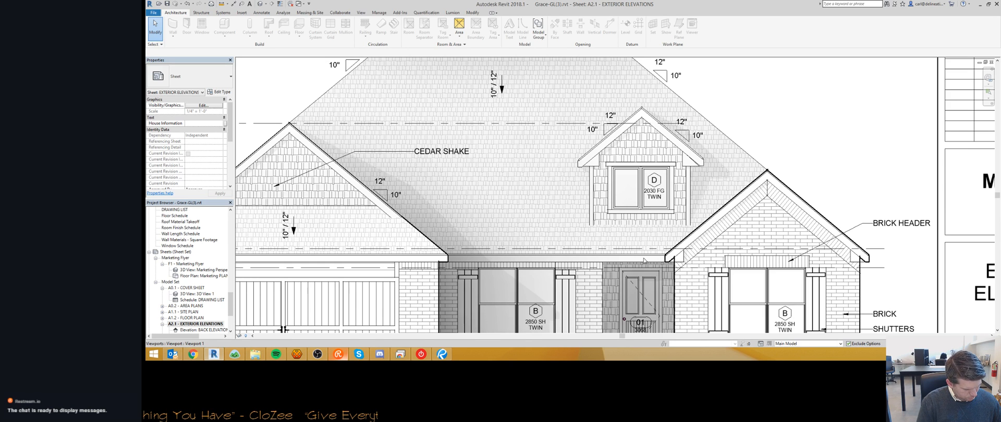
{"action": "scroll", "coordinate": [571, 236], "scroll_direction": "down", "scroll_amount": 2}
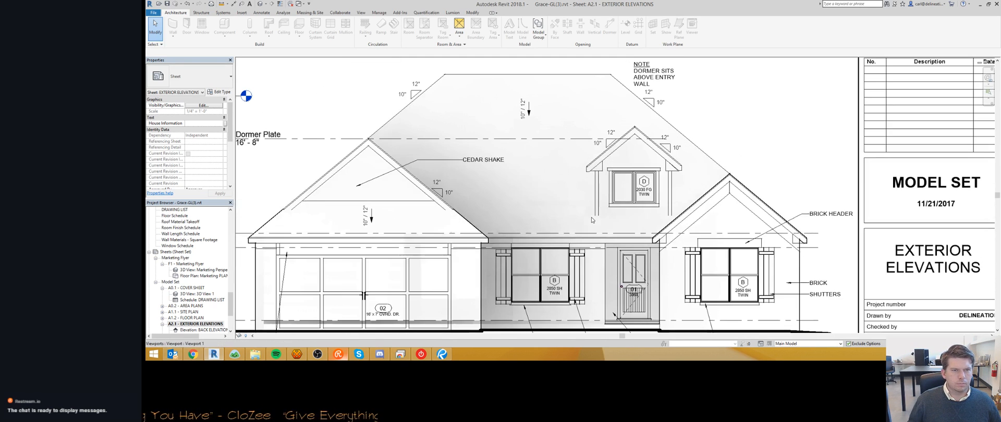
- Check the rest of the front elevation and the back elevation's windows, gables, plate levels and siding notes on the elevations sheet
{"action": "scroll", "coordinate": [463, 219], "scroll_direction": "down", "scroll_amount": 1}
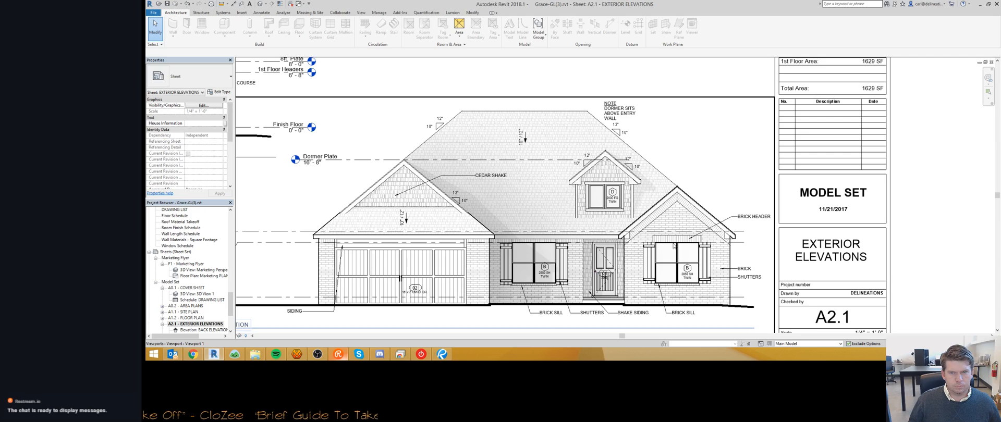
{"action": "middle_click_drag", "start_coordinate": [532, 308], "coordinate": [456, 267]}
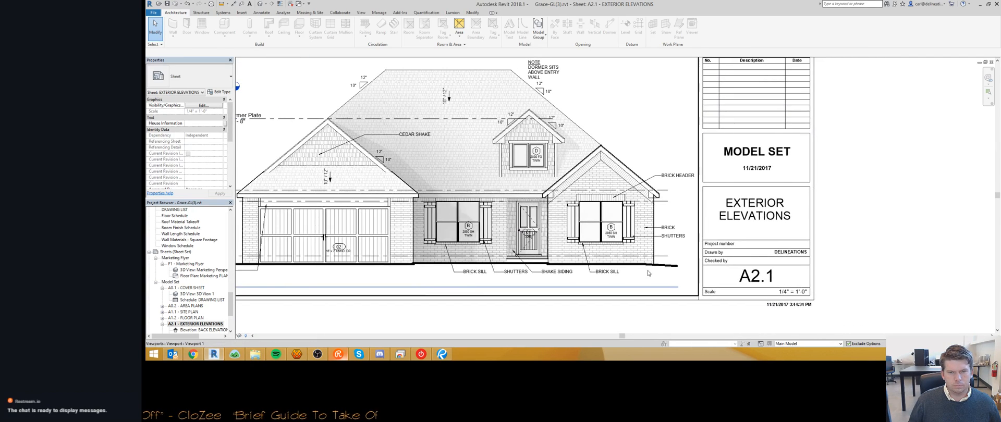
{"action": "middle_click_drag", "start_coordinate": [567, 244], "coordinate": [735, 242]}
{"action": "scroll", "coordinate": [604, 229], "scroll_direction": "down", "scroll_amount": 2}
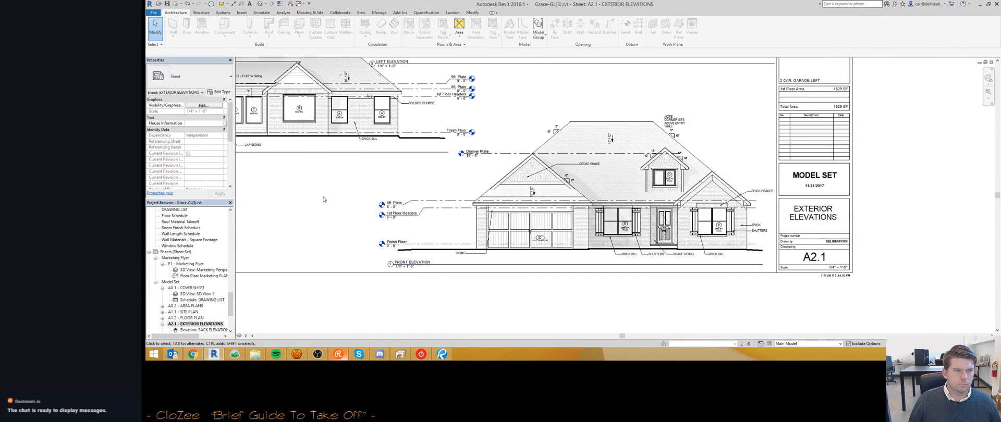
{"action": "middle_click_drag", "start_coordinate": [333, 202], "coordinate": [498, 266]}
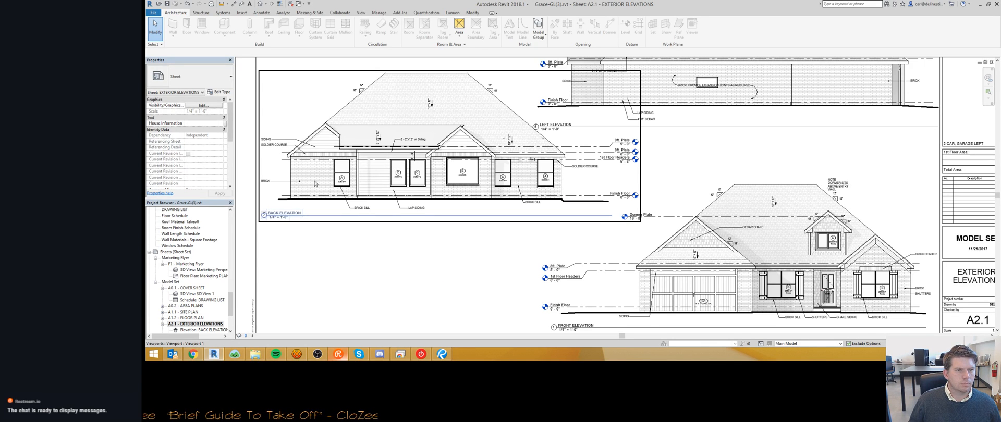
{"action": "scroll", "coordinate": [439, 138], "scroll_direction": "up", "scroll_amount": 3}
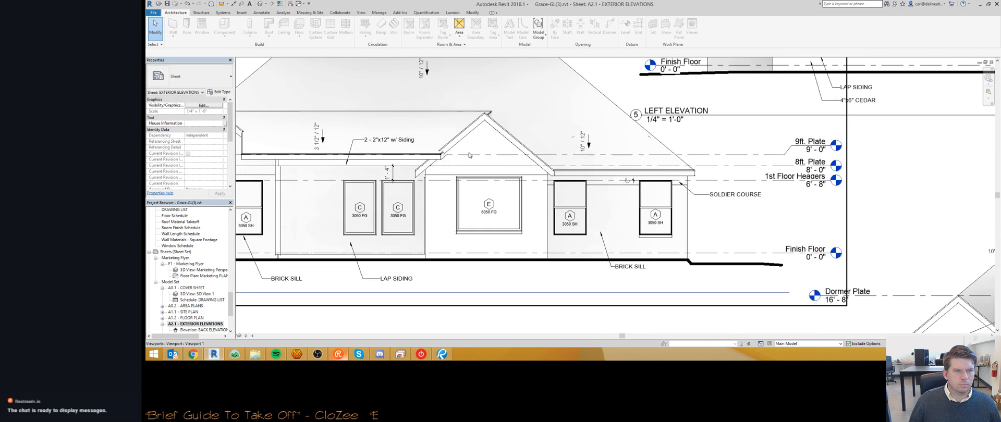
{"action": "scroll", "coordinate": [407, 161], "scroll_direction": "up", "scroll_amount": 1}
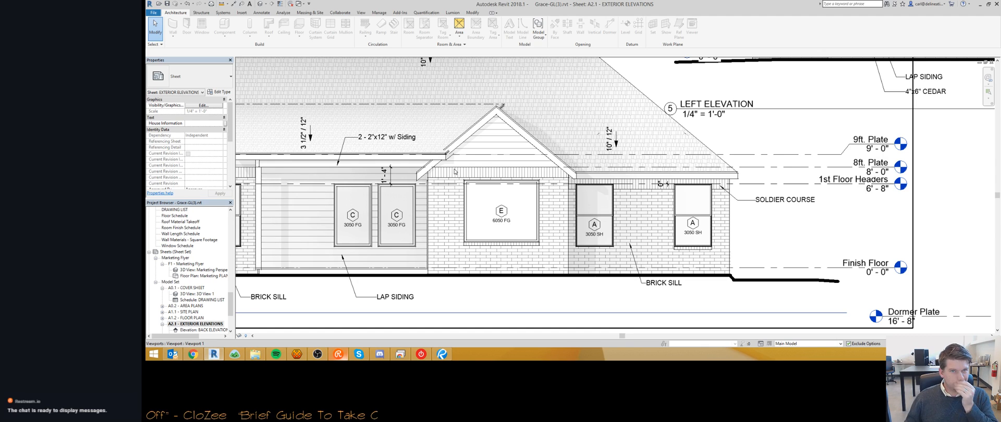
{"action": "middle_click_drag", "start_coordinate": [520, 133], "coordinate": [604, 152]}
{"action": "scroll", "coordinate": [604, 160], "scroll_direction": "down", "scroll_amount": 4}
{"action": "middle_click_drag", "start_coordinate": [650, 170], "coordinate": [438, 170]}
{"action": "scroll", "coordinate": [629, 225], "scroll_direction": "down", "scroll_amount": 3}
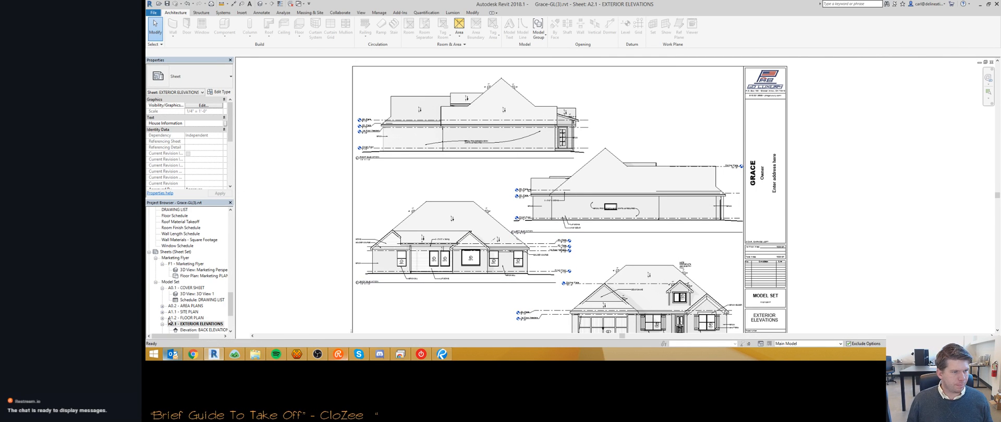
- Open sheet E1.1 ELECTRICAL PLAN and check the electrical plan and the Electrical Symbol Legend
{"action": "left_click", "coordinate": [193, 323]}
{"action": "scroll", "coordinate": [170, 311], "scroll_direction": "down", "scroll_amount": 3}
{"action": "scroll", "coordinate": [170, 312], "scroll_direction": "down", "scroll_amount": 1}
{"action": "double_click", "coordinate": [188, 294]}
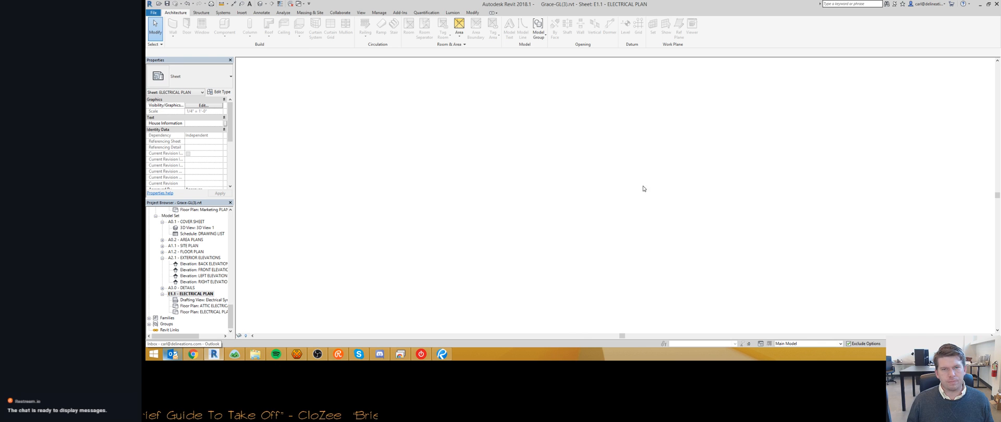
{"action": "scroll", "coordinate": [708, 158], "scroll_direction": "up", "scroll_amount": 3}
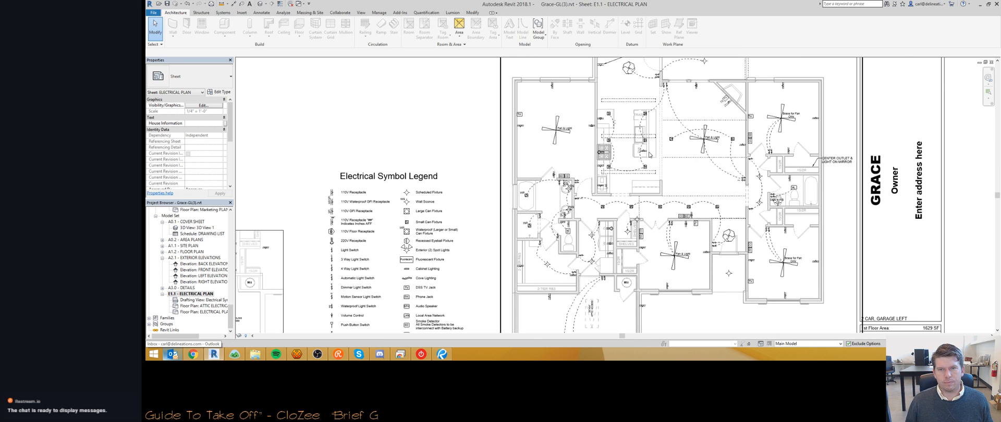
{"action": "middle_click_drag", "start_coordinate": [644, 110], "coordinate": [643, 156]}
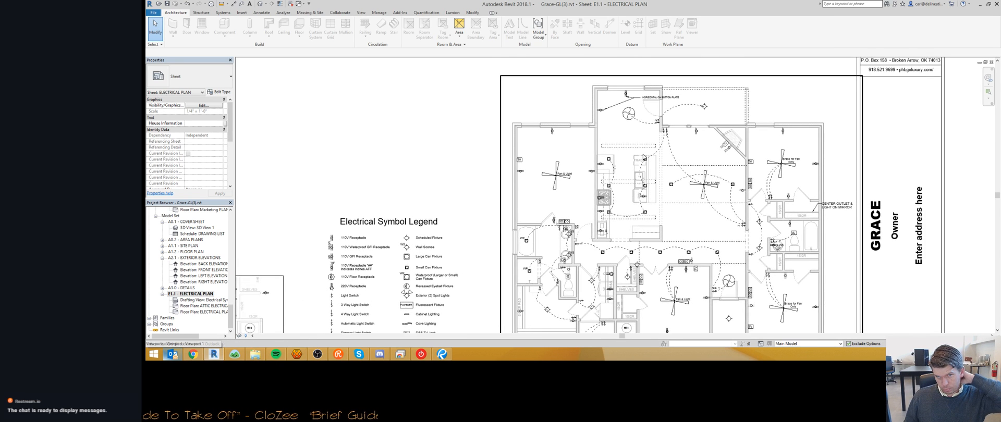
{"action": "scroll", "coordinate": [644, 156], "scroll_direction": "down", "scroll_amount": 2}
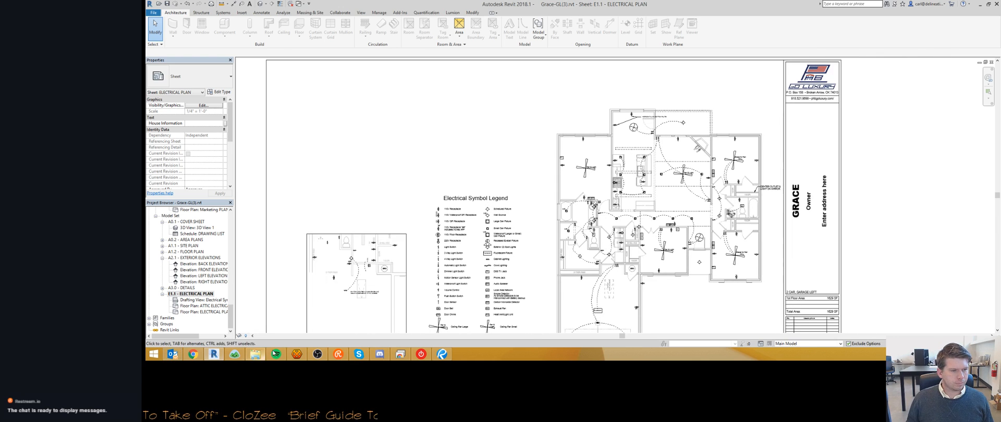
- Switch to Basecamp and message the drafting technician "When you have a free moment I'd like to go over a few revit/design things with you"
{"action": "left_click", "coordinate": [235, 354]}
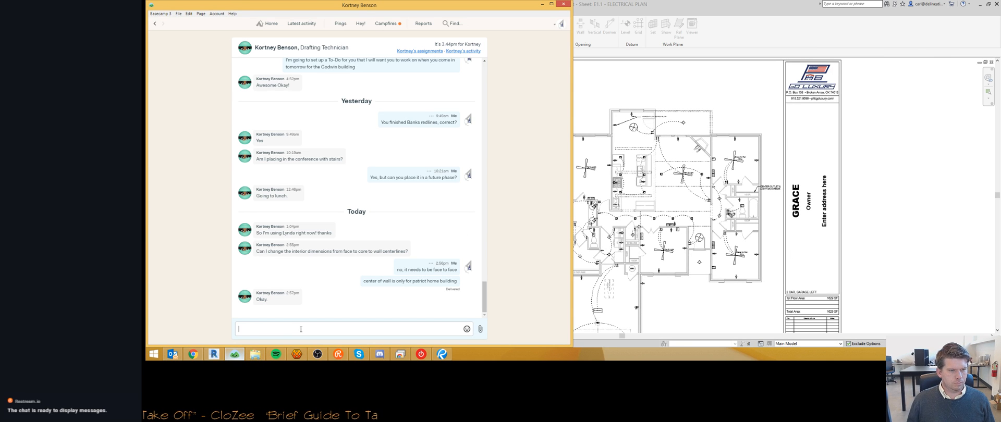
{"action": "type", "text": "When you have a free moment I'd like to go over a few revit/design thi"}
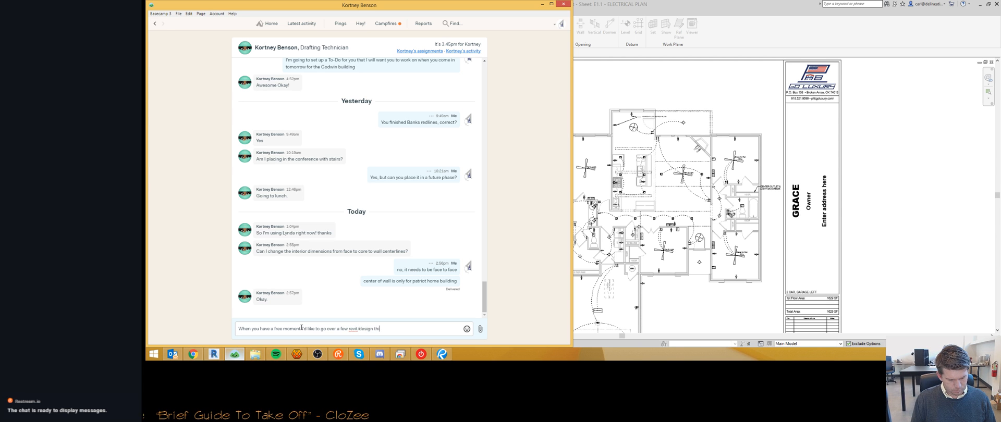
{"action": "type", "text": "ngs with you"}
{"action": "key", "text": "Return"}
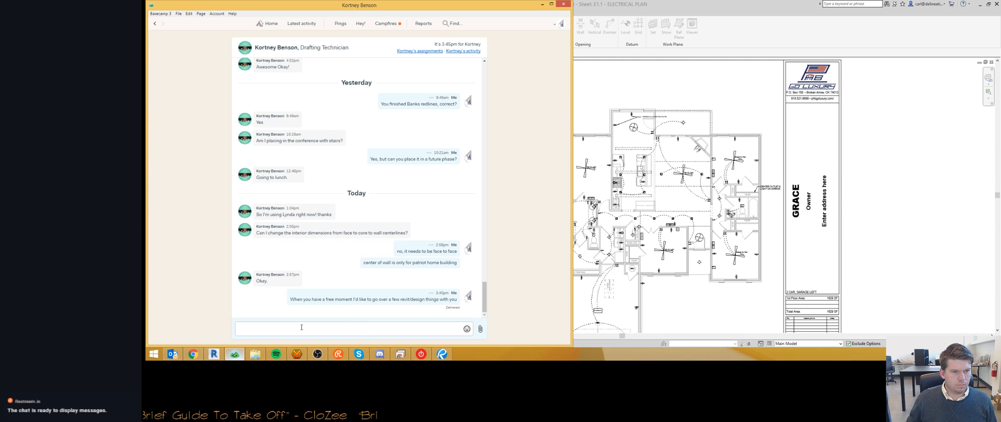
{"action": "left_click", "coordinate": [542, 4]}
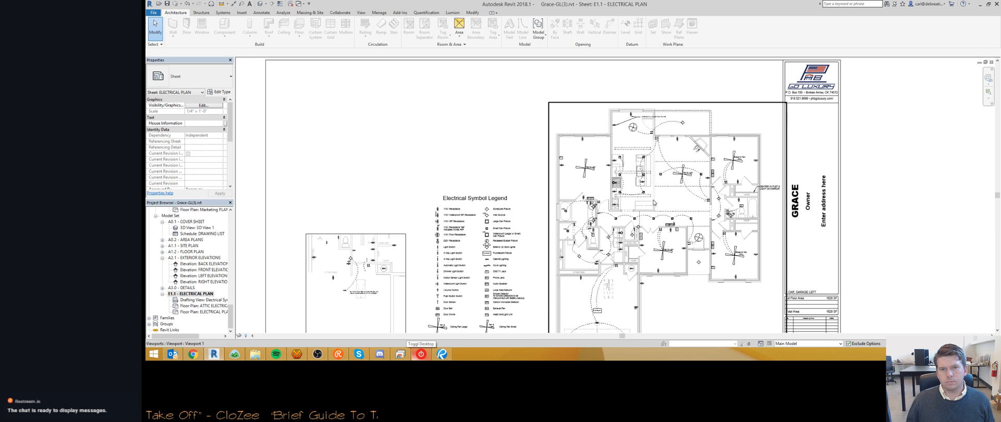
- Switch to Bluebeam Revu and compare the Grace review PDF's cover and area plans pages with the redlined floor plan
{"action": "middle_click_drag", "start_coordinate": [692, 190], "coordinate": [683, 164]}
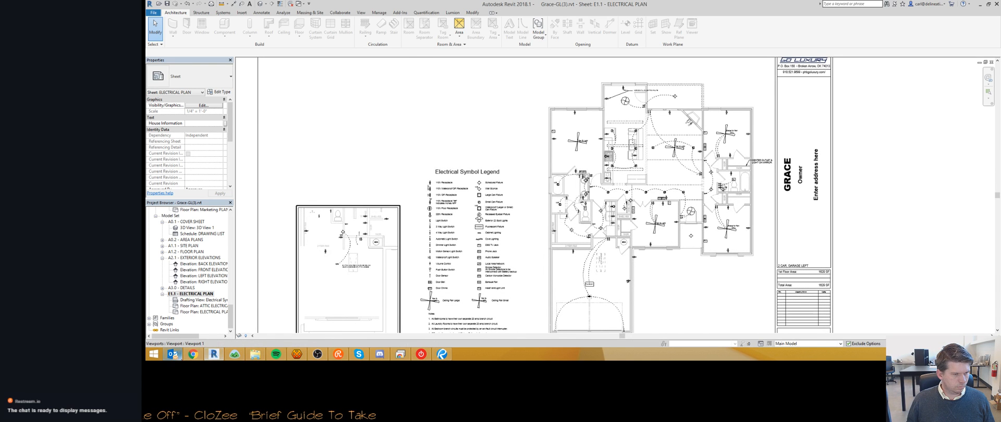
{"action": "left_click", "coordinate": [216, 356]}
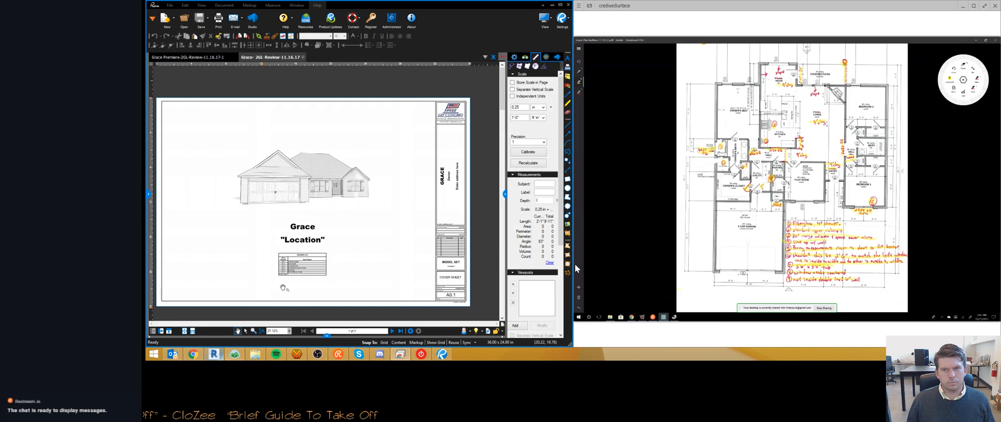
{"action": "middle_click_drag", "start_coordinate": [348, 217], "coordinate": [319, 226]}
{"action": "scroll", "coordinate": [320, 226], "scroll_direction": "down", "scroll_amount": 2}
{"action": "middle_click_drag", "start_coordinate": [283, 197], "coordinate": [311, 186]}
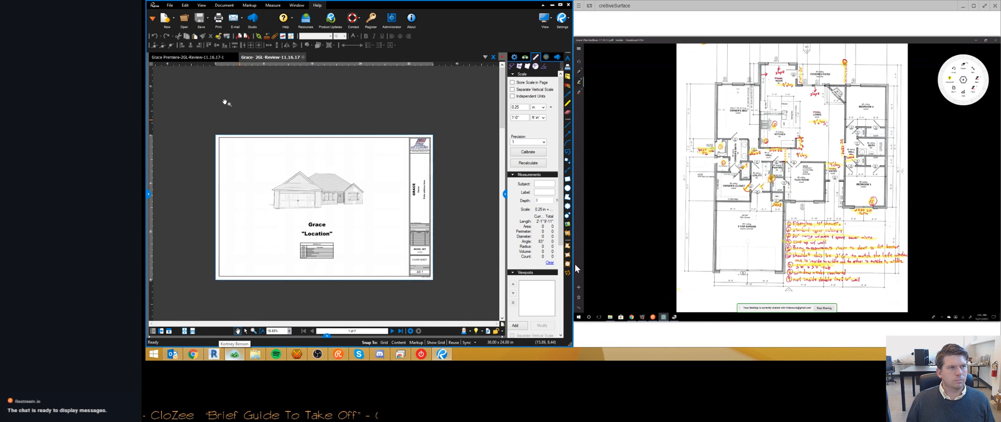
{"action": "scroll", "coordinate": [329, 202], "scroll_direction": "up", "scroll_amount": 2}
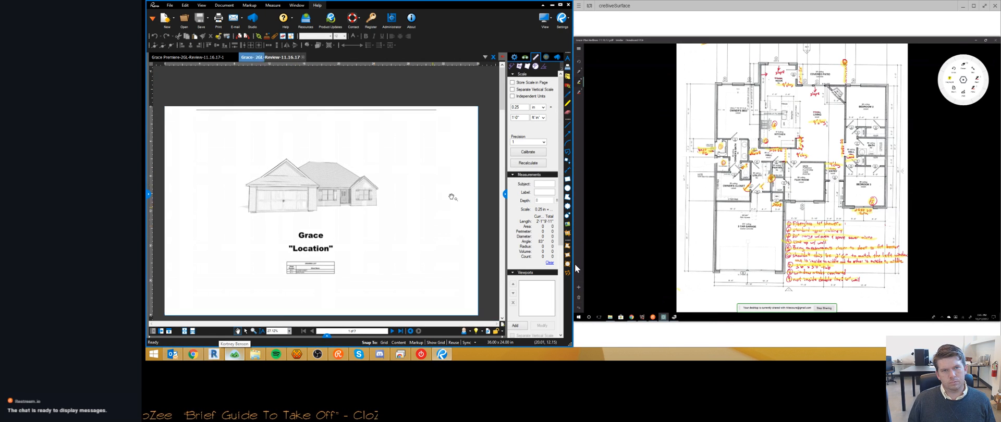
{"action": "left_click", "coordinate": [502, 194]}
{"action": "left_click", "coordinate": [505, 195]}
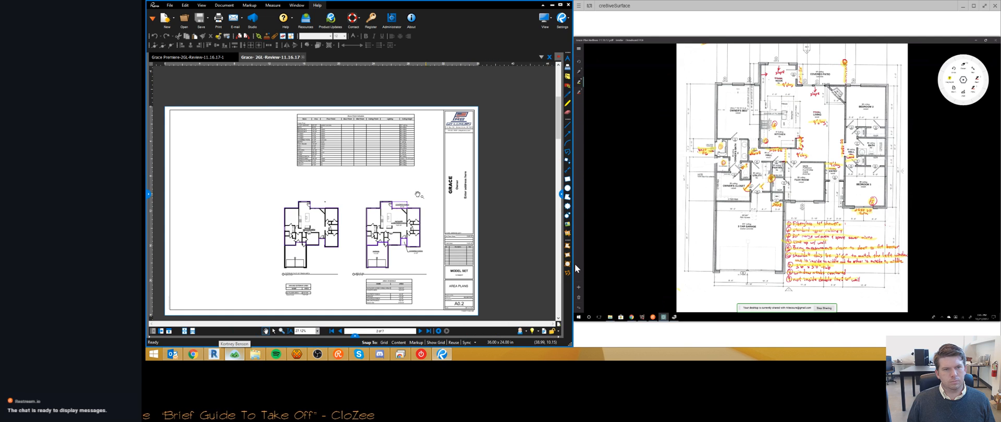
{"action": "left_click_drag", "start_coordinate": [337, 225], "coordinate": [349, 216]}
{"action": "left_click", "coordinate": [882, 180]}
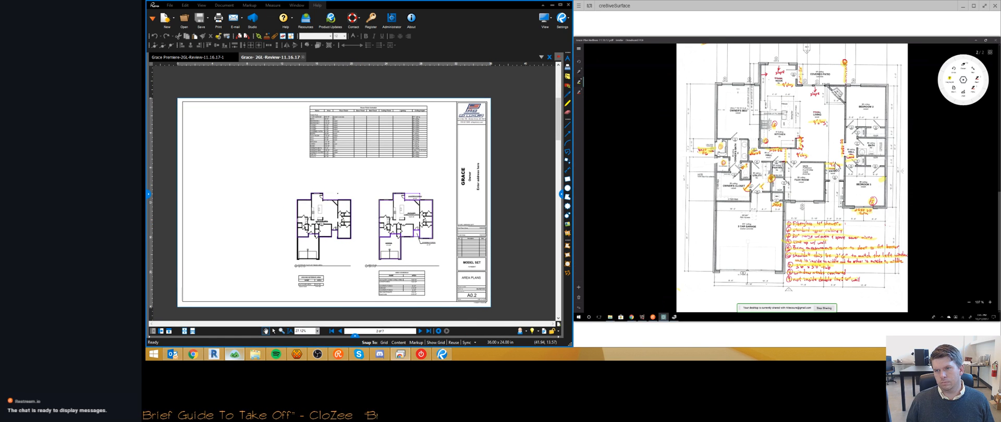
{"action": "scroll", "coordinate": [896, 186], "scroll_direction": "up", "scroll_amount": 2}
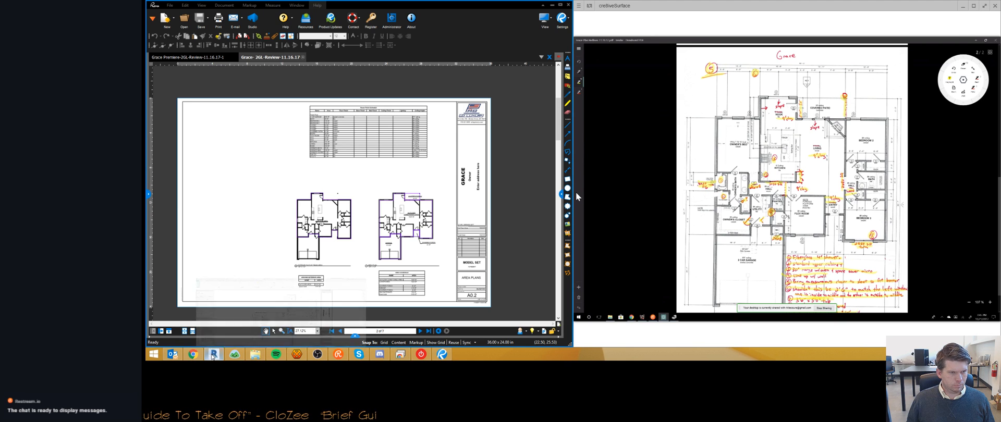
- Switch back to Revit, open sheet A1.2 FLOOR PLAN and check the kitchen, nook, living room and bedrooms
{"action": "left_click", "coordinate": [212, 357]}
{"action": "scroll", "coordinate": [647, 243], "scroll_direction": "down", "scroll_amount": 2}
{"action": "left_click", "coordinate": [201, 277]}
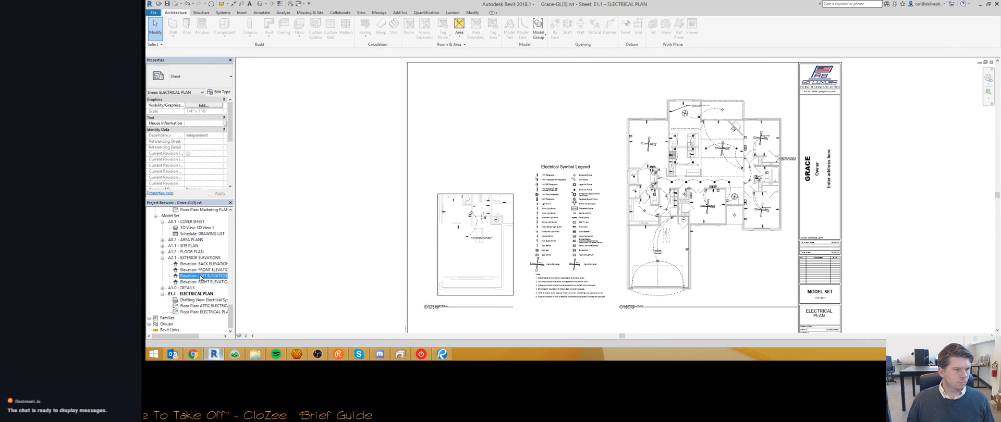
{"action": "left_click", "coordinate": [196, 252]}
{"action": "double_click", "coordinate": [196, 253]}
{"action": "middle_click_drag", "start_coordinate": [703, 98], "coordinate": [571, 102]}
{"action": "scroll", "coordinate": [570, 102], "scroll_direction": "up", "scroll_amount": 6}
{"action": "scroll", "coordinate": [570, 104], "scroll_direction": "down", "scroll_amount": 5}
{"action": "middle_click_drag", "start_coordinate": [570, 163], "coordinate": [505, 164]}
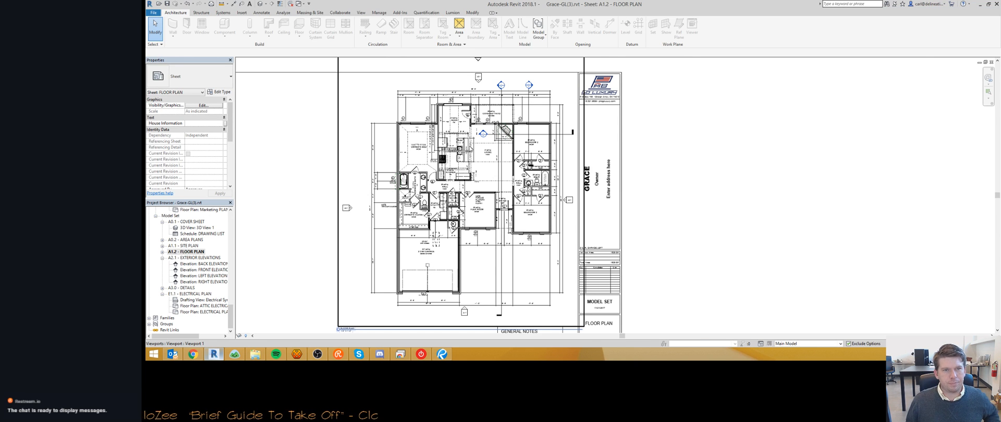
{"action": "scroll", "coordinate": [472, 123], "scroll_direction": "up", "scroll_amount": 5}
{"action": "scroll", "coordinate": [407, 125], "scroll_direction": "down", "scroll_amount": 3}
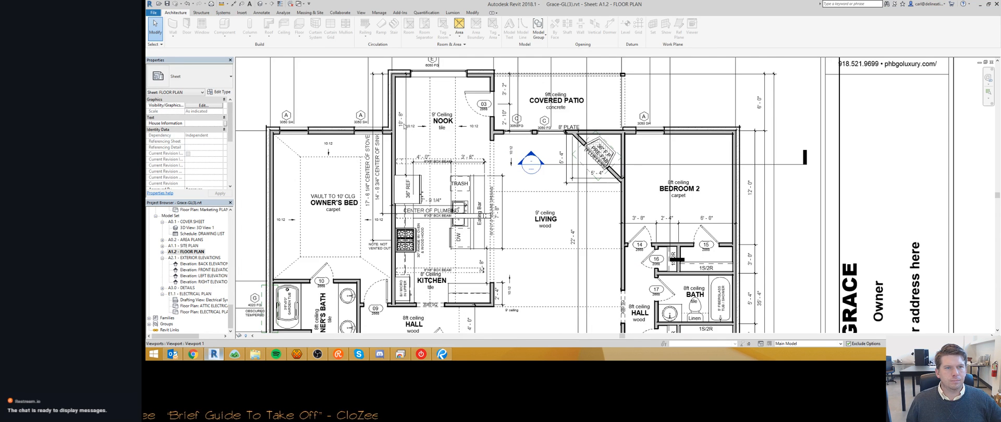
{"action": "middle_click_drag", "start_coordinate": [412, 143], "coordinate": [471, 142]}
- Show the 3D view and inspect the house's roof and front from several angles
{"action": "key", "text": "ctrl+Tab"}
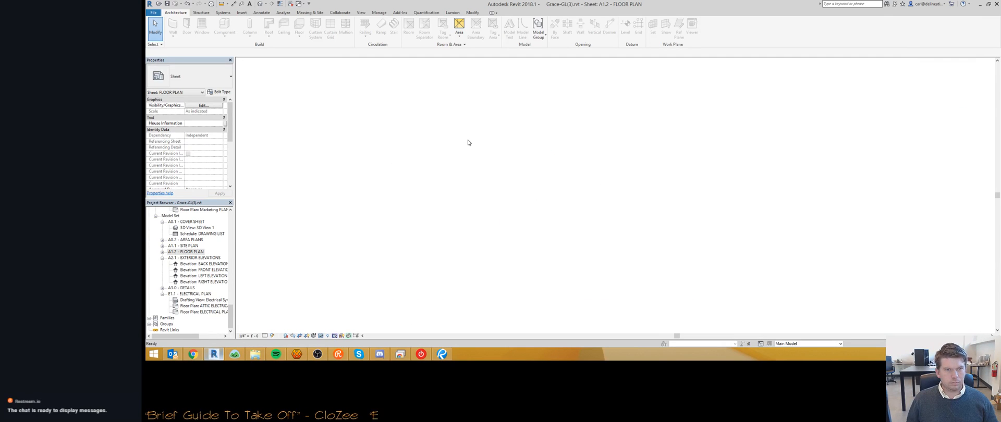
{"action": "middle_click_drag", "start_coordinate": [759, 191], "coordinate": [615, 164], "text": "shift"}
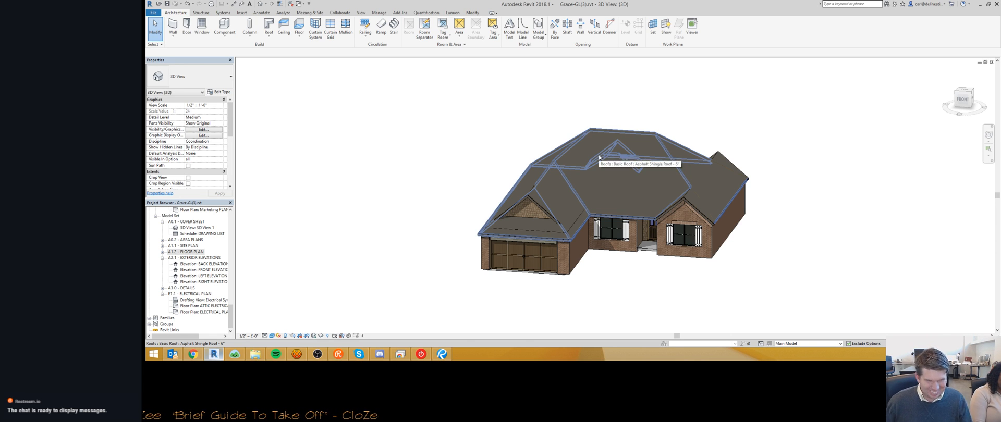
{"action": "middle_click_drag", "start_coordinate": [727, 279], "coordinate": [757, 246], "text": "shift"}
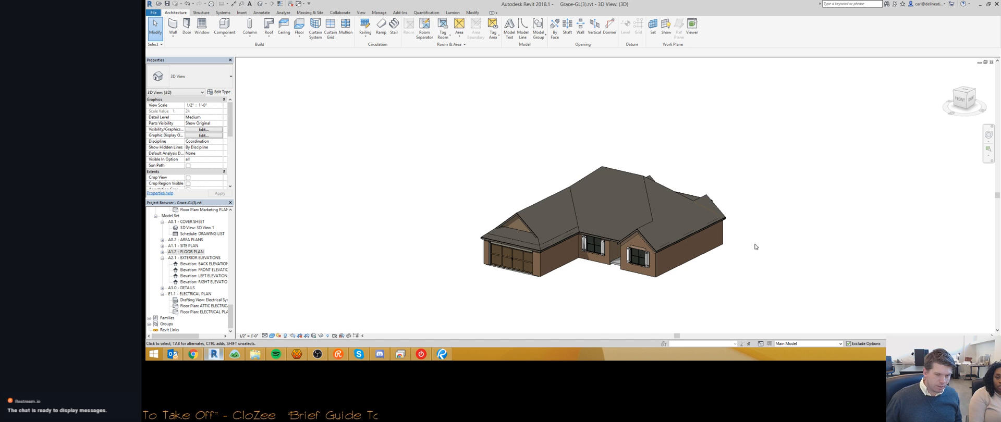
{"action": "scroll", "coordinate": [548, 277], "scroll_direction": "up", "scroll_amount": 2}
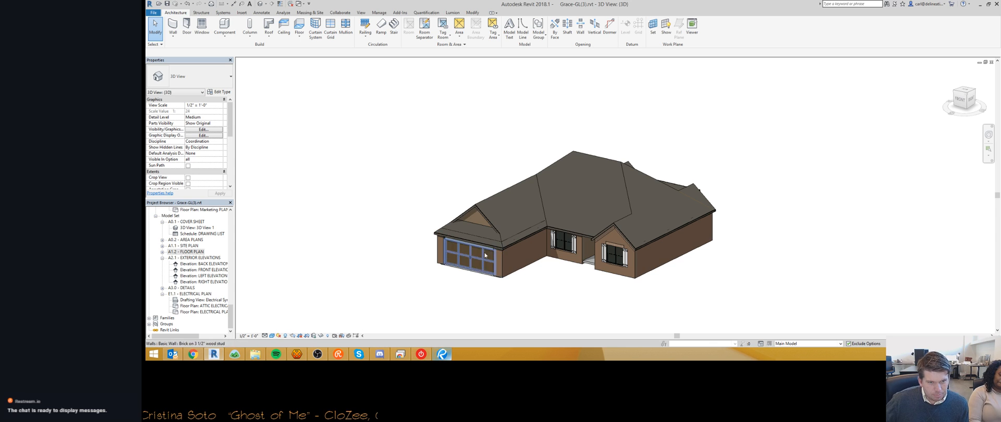
{"action": "middle_click_drag", "start_coordinate": [369, 272], "coordinate": [297, 237]}
- Reopen sheet A1.2 FLOOR PLAN and select the floor plan viewport around the nook and kitchen
{"action": "left_click", "coordinate": [184, 251]}
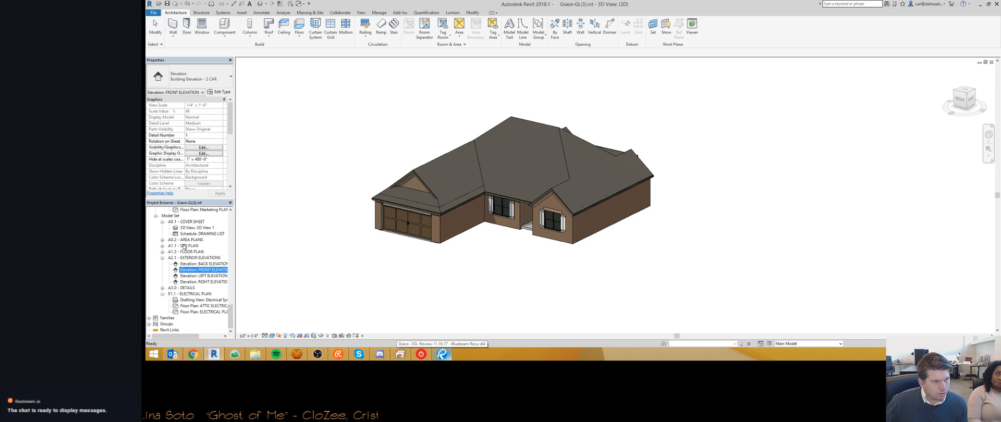
{"action": "double_click", "coordinate": [185, 252]}
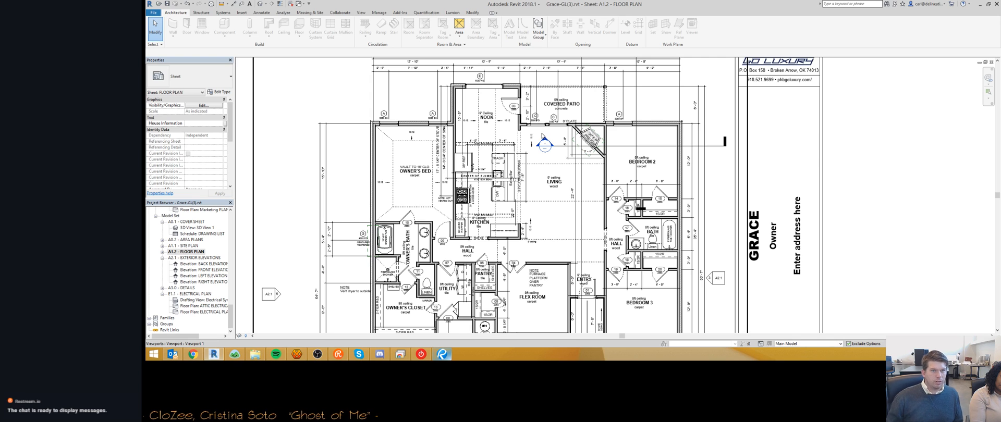
{"action": "scroll", "coordinate": [464, 125], "scroll_direction": "up", "scroll_amount": 2}
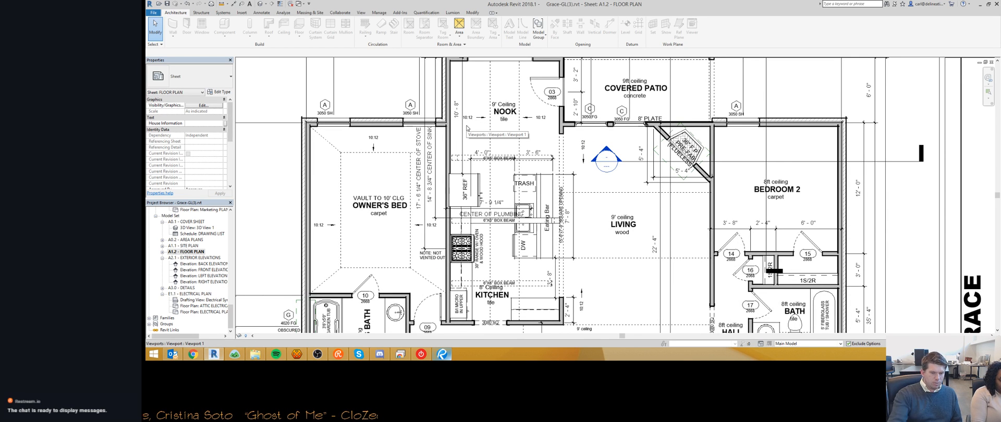
{"action": "left_click", "coordinate": [516, 102]}
{"action": "middle_click_drag", "start_coordinate": [511, 122], "coordinate": [473, 147]}
{"action": "scroll", "coordinate": [473, 147], "scroll_direction": "down", "scroll_amount": 1}
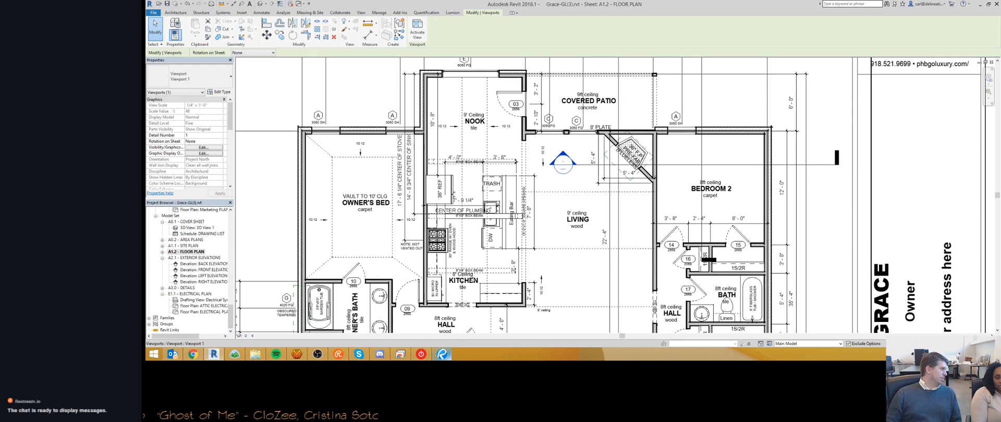
- Change the ceiling note in the kitchen's room tag to 9' Ceiling
{"action": "double_click", "coordinate": [471, 281]}
{"action": "left_click", "coordinate": [471, 281]}
{"action": "scroll", "coordinate": [450, 277], "scroll_direction": "up", "scroll_amount": 8}
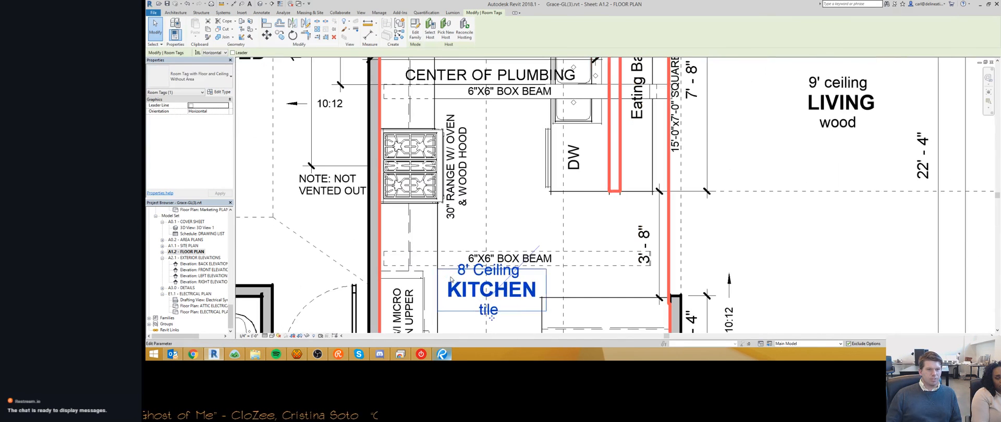
{"action": "left_click", "coordinate": [481, 271]}
{"action": "type", "text": "9' Ceiling"}
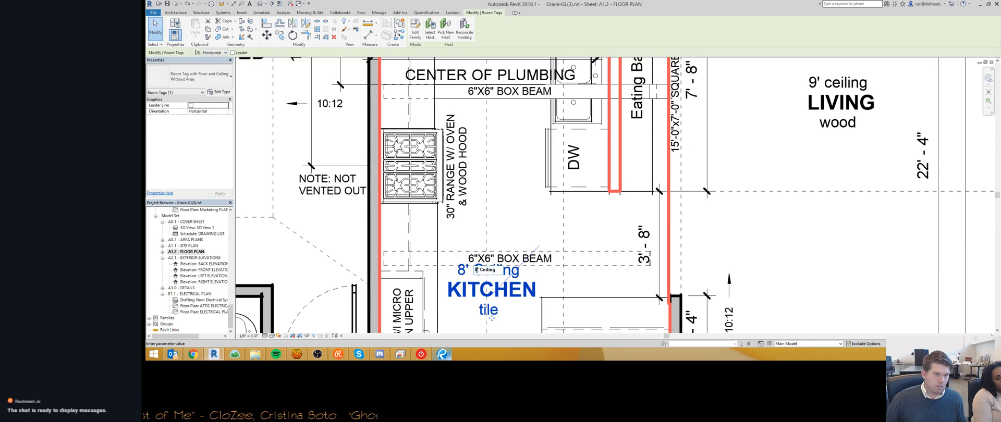
{"action": "left_click", "coordinate": [470, 273]}
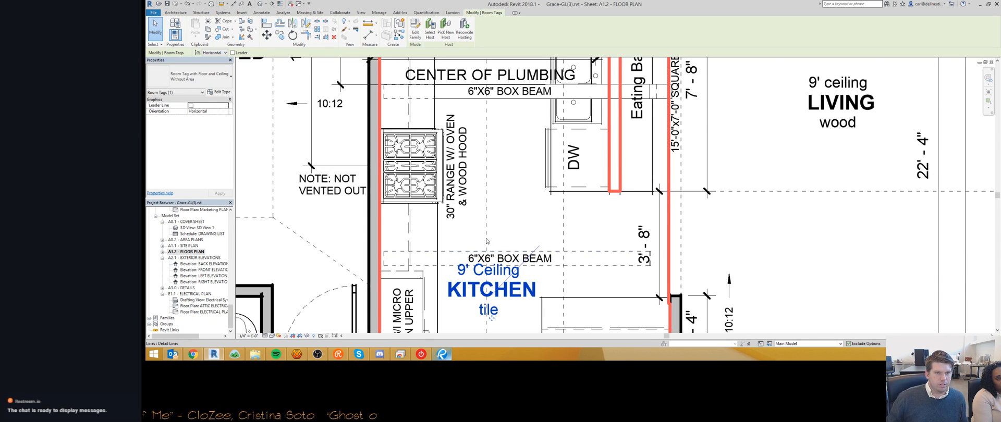
- Bring up the redlined floor plan beside Revit and compare its nook, kitchen and living room ceiling markups with the sheet
{"action": "scroll", "coordinate": [469, 272], "scroll_direction": "down", "scroll_amount": 3}
{"action": "scroll", "coordinate": [413, 218], "scroll_direction": "down", "scroll_amount": 3}
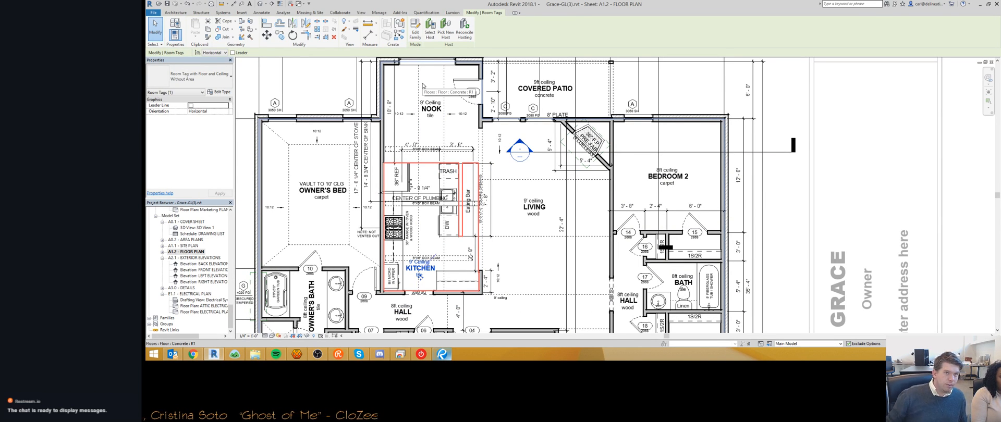
{"action": "scroll", "coordinate": [422, 85], "scroll_direction": "up", "scroll_amount": 1}
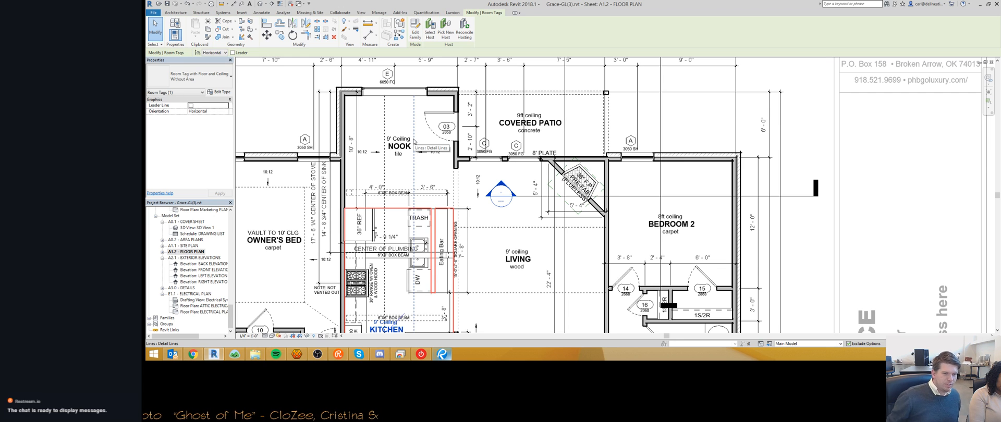
{"action": "left_click", "coordinate": [400, 355]}
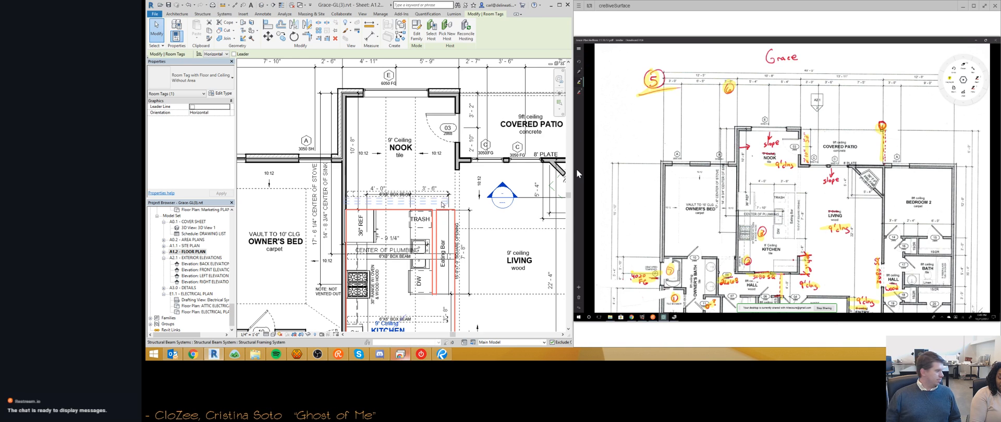
{"action": "scroll", "coordinate": [442, 205], "scroll_direction": "down", "scroll_amount": 1}
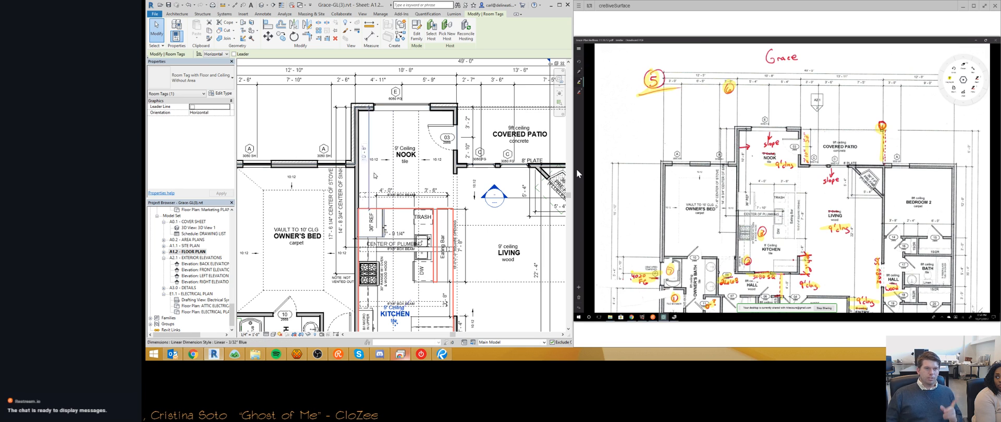
{"action": "left_click", "coordinate": [398, 131]}
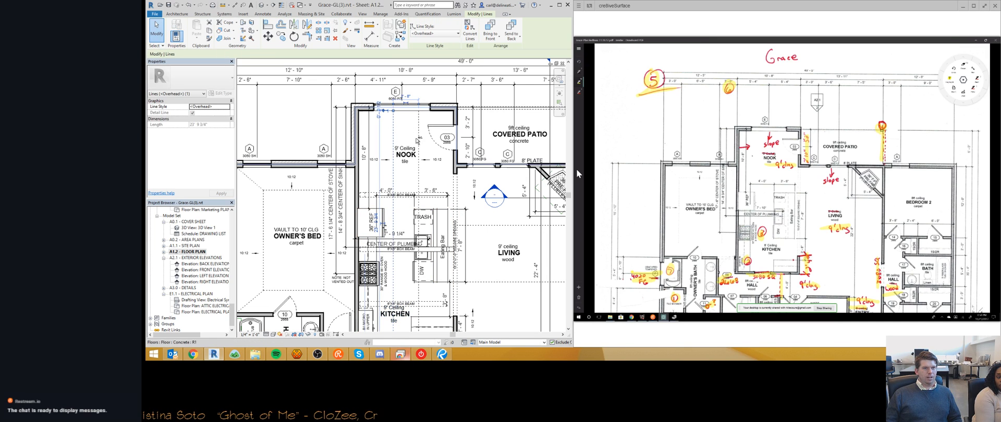
{"action": "scroll", "coordinate": [515, 148], "scroll_direction": "down", "scroll_amount": 1}
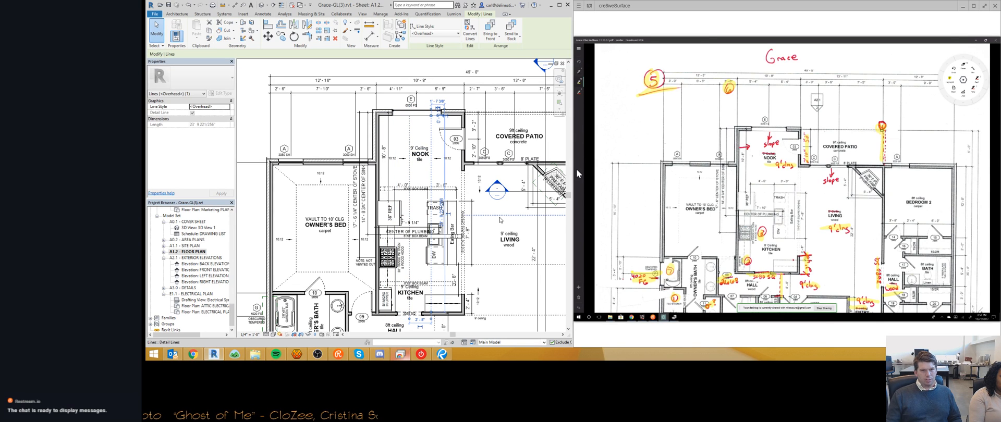
{"action": "key", "text": "Escape"}
{"action": "middle_click_drag", "start_coordinate": [529, 255], "coordinate": [434, 183]}
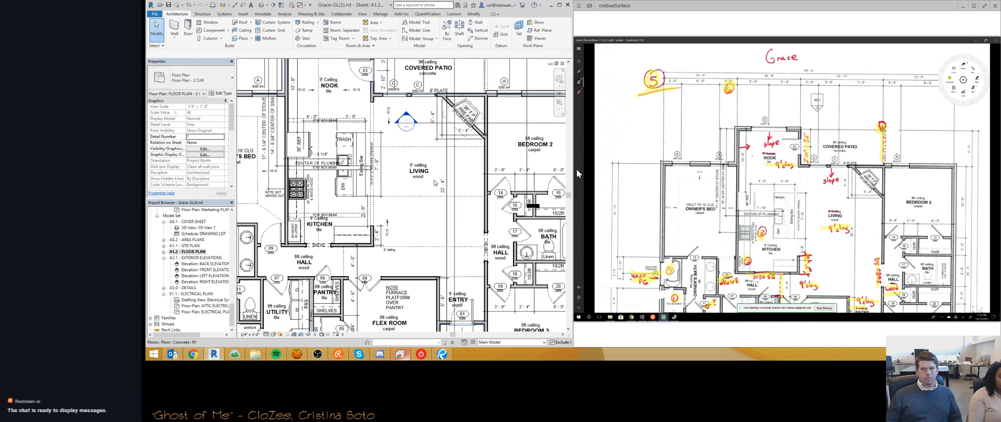
{"action": "left_click", "coordinate": [407, 196]}
{"action": "left_click", "coordinate": [388, 229], "text": "ctrl"}
{"action": "middle_click_drag", "start_coordinate": [398, 207], "coordinate": [425, 223]}
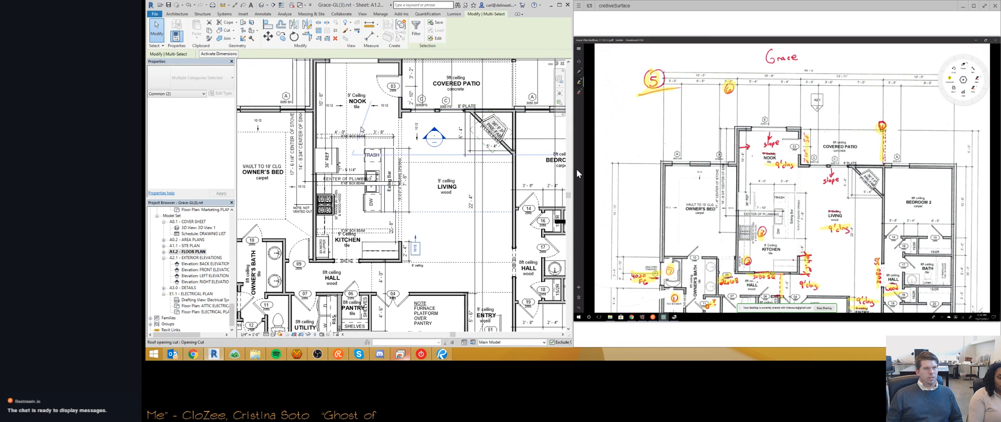
{"action": "middle_click_drag", "start_coordinate": [362, 131], "coordinate": [424, 183]}
{"action": "key", "text": "Escape"}
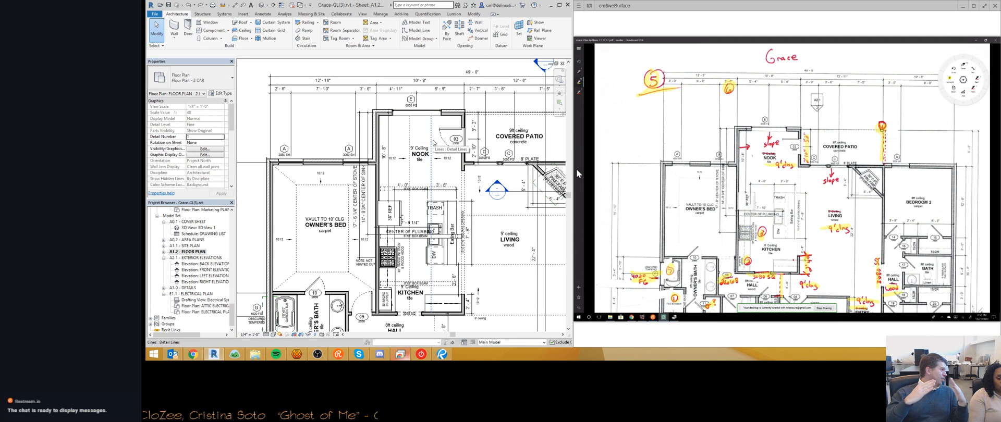
{"action": "left_click", "coordinate": [433, 142]}
{"action": "left_click", "coordinate": [447, 159], "text": "ctrl"}
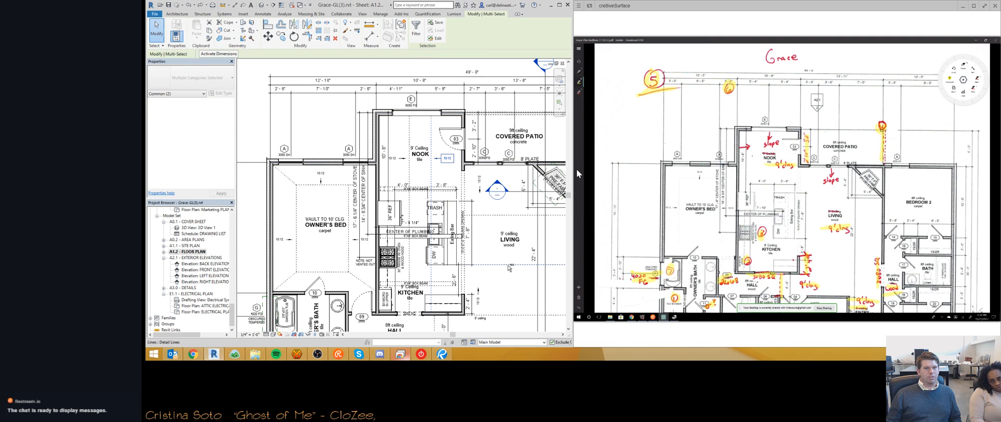
{"action": "left_click", "coordinate": [478, 302], "text": "ctrl"}
{"action": "left_click", "coordinate": [493, 216], "text": "ctrl"}
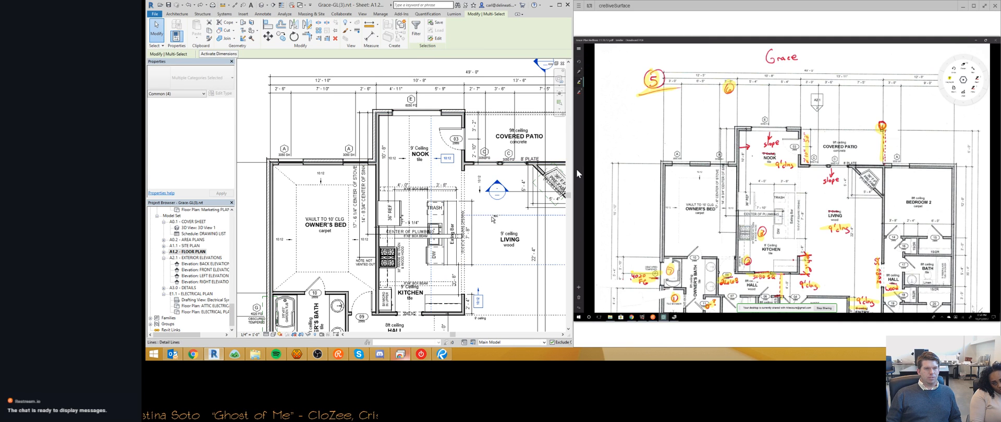
{"action": "left_click", "coordinate": [492, 216], "text": "ctrl"}
{"action": "left_click", "coordinate": [410, 152], "text": "ctrl"}
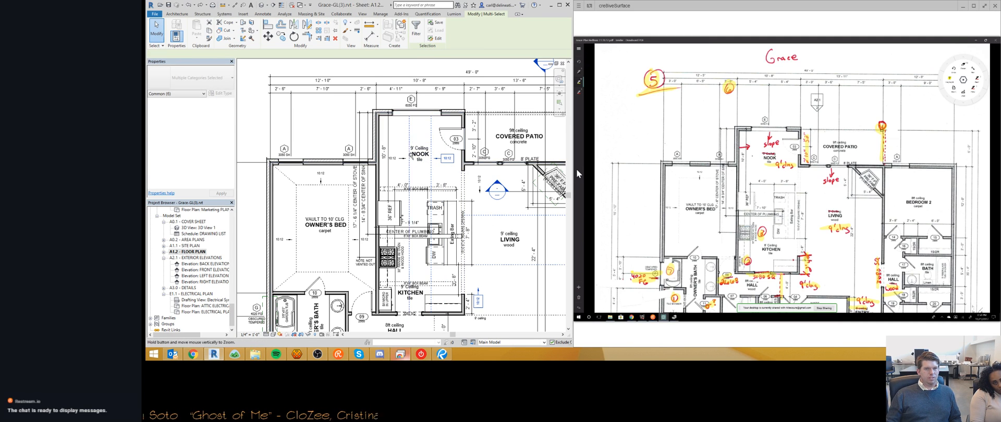
{"action": "scroll", "coordinate": [409, 151], "scroll_direction": "up", "scroll_amount": 5}
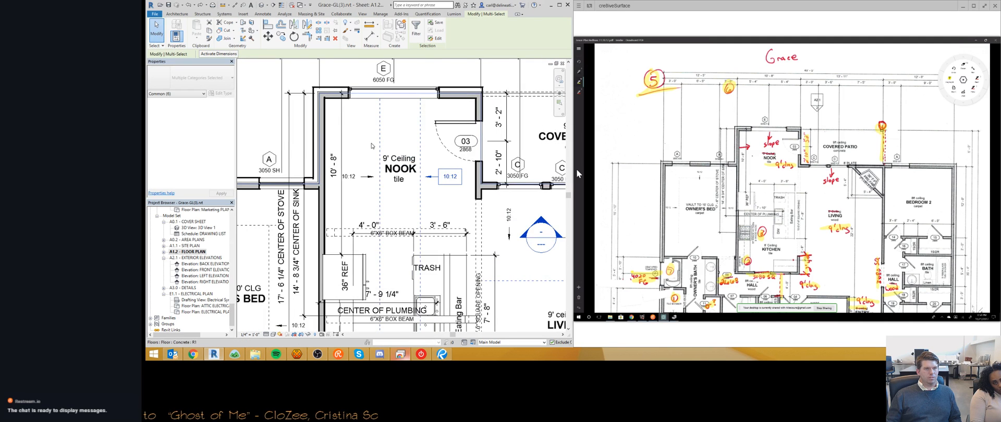
{"action": "scroll", "coordinate": [372, 146], "scroll_direction": "down", "scroll_amount": 2}
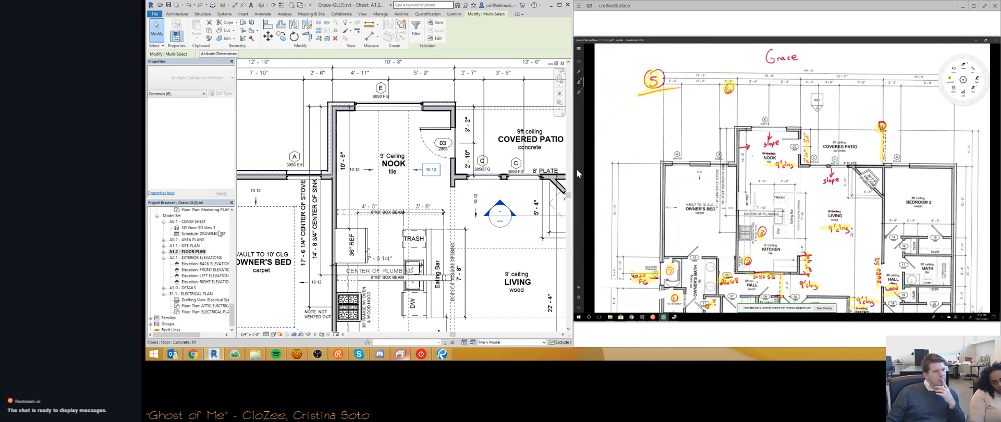
- Open the FLOOR PLAN - 2 CAR(PREMIERE) view, compare it with the plan on sheet A1.2, and return to the sheet
{"action": "left_click", "coordinate": [187, 253]}
{"action": "scroll", "coordinate": [188, 259], "scroll_direction": "up", "scroll_amount": 10}
{"action": "scroll", "coordinate": [186, 258], "scroll_direction": "up", "scroll_amount": 5}
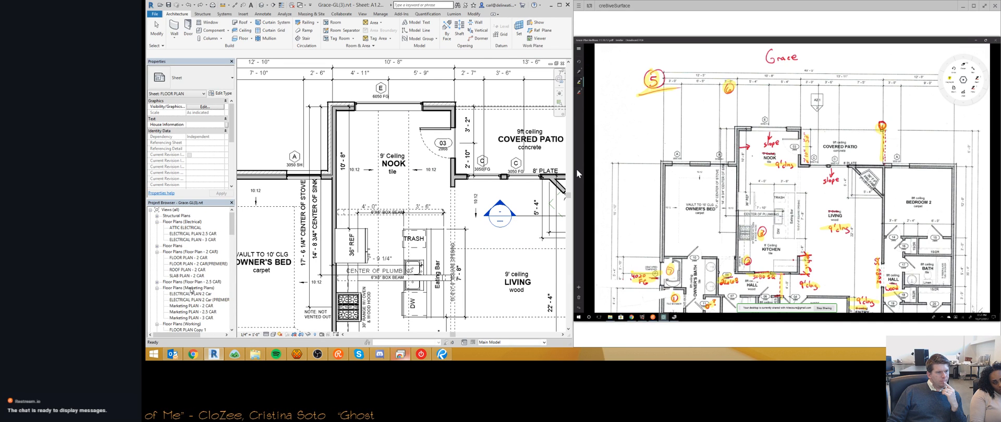
{"action": "scroll", "coordinate": [191, 288], "scroll_direction": "down", "scroll_amount": 1}
{"action": "double_click", "coordinate": [198, 257]}
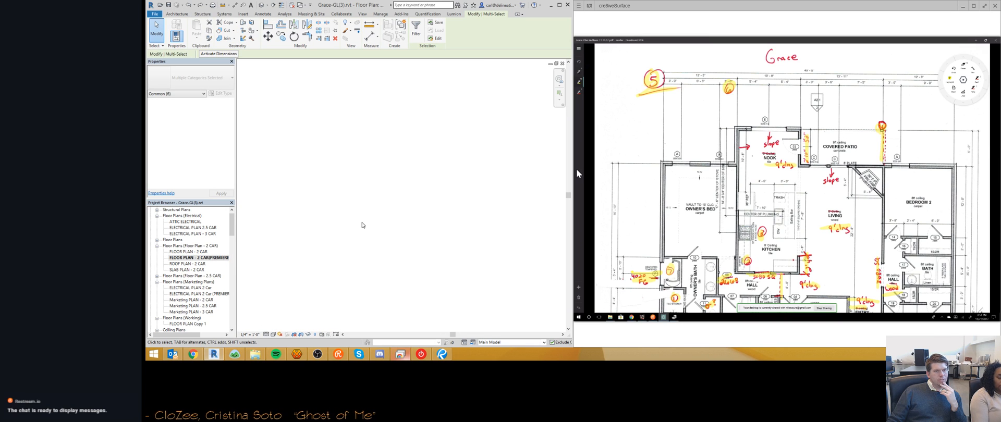
{"action": "scroll", "coordinate": [438, 158], "scroll_direction": "up", "scroll_amount": 3}
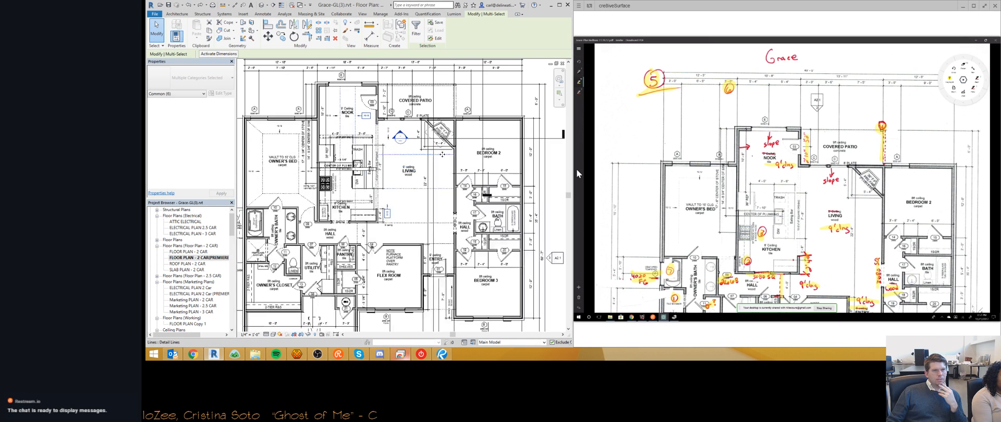
{"action": "key", "text": "ctrl+Tab"}
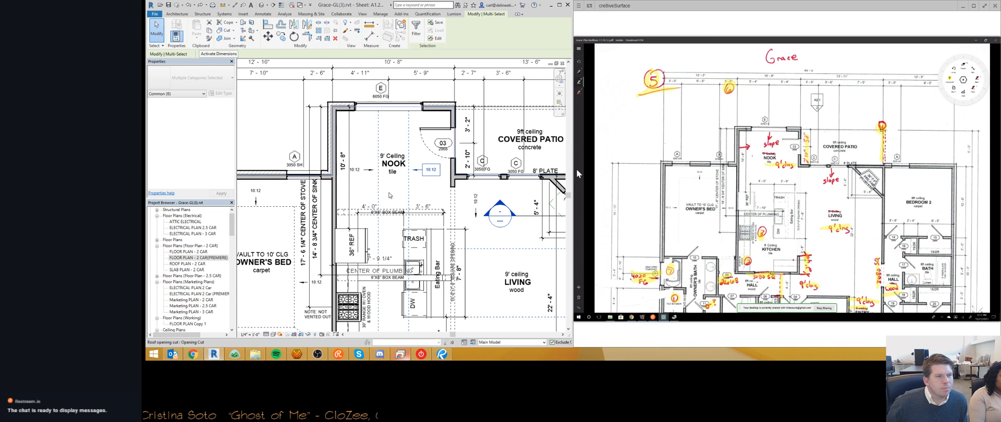
{"action": "scroll", "coordinate": [368, 179], "scroll_direction": "down", "scroll_amount": 5}
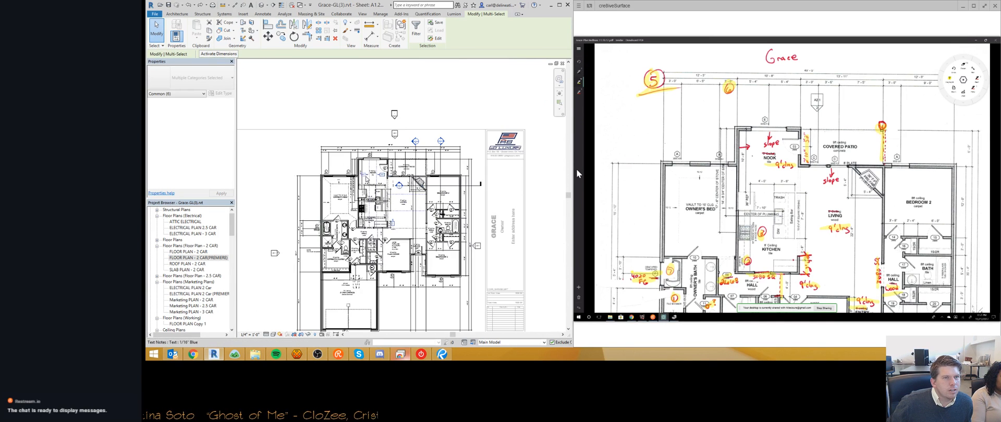
{"action": "key", "text": "Escape"}
{"action": "scroll", "coordinate": [492, 246], "scroll_direction": "up", "scroll_amount": 3}
{"action": "scroll", "coordinate": [493, 246], "scroll_direction": "down", "scroll_amount": 3}
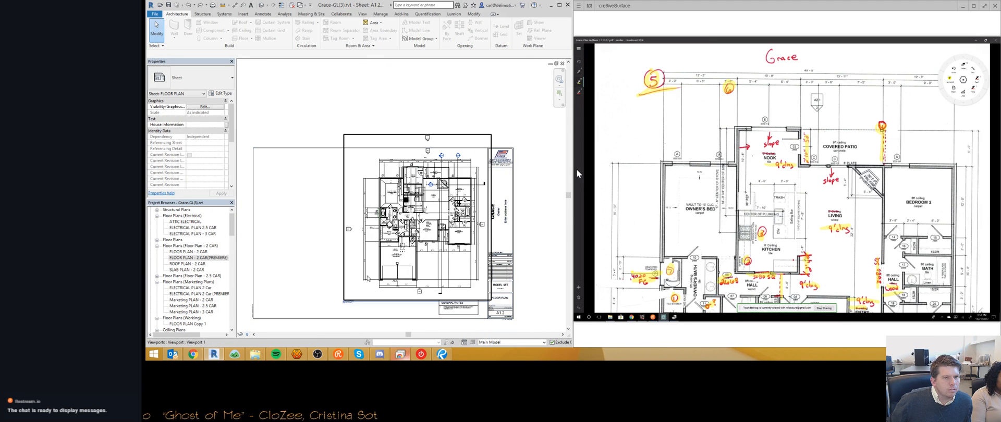
- Place the FLOOR PLAN - 2 CAR view on sheet A1.2 beside the existing floor plan viewport
{"action": "left_click", "coordinate": [203, 254]}
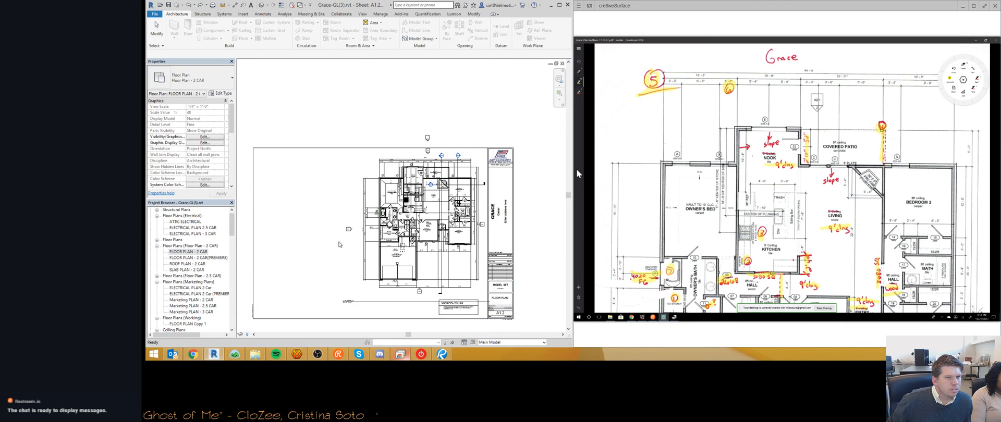
{"action": "scroll", "coordinate": [349, 221], "scroll_direction": "down", "scroll_amount": 1}
{"action": "left_click_drag", "start_coordinate": [306, 212], "coordinate": [301, 229]}
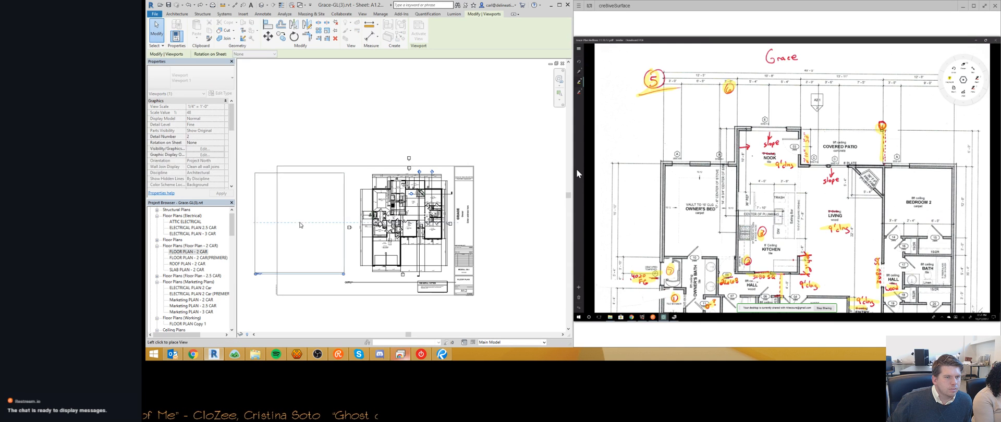
{"action": "left_click", "coordinate": [301, 225]}
{"action": "scroll", "coordinate": [346, 200], "scroll_direction": "up", "scroll_amount": 6}
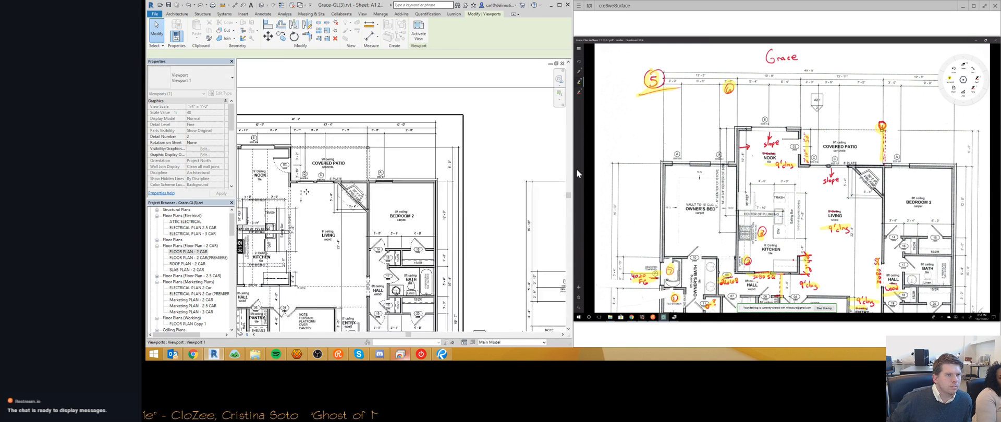
{"action": "scroll", "coordinate": [346, 200], "scroll_direction": "down", "scroll_amount": 5}
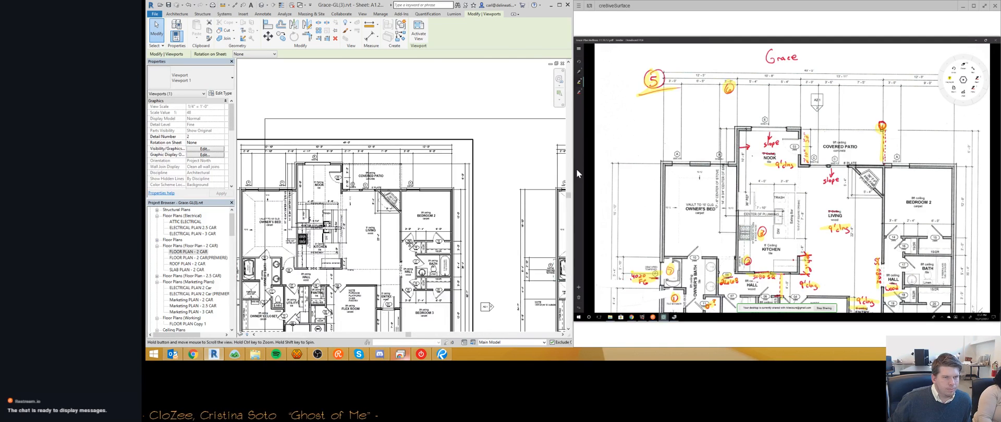
{"action": "scroll", "coordinate": [483, 153], "scroll_direction": "down", "scroll_amount": 2}
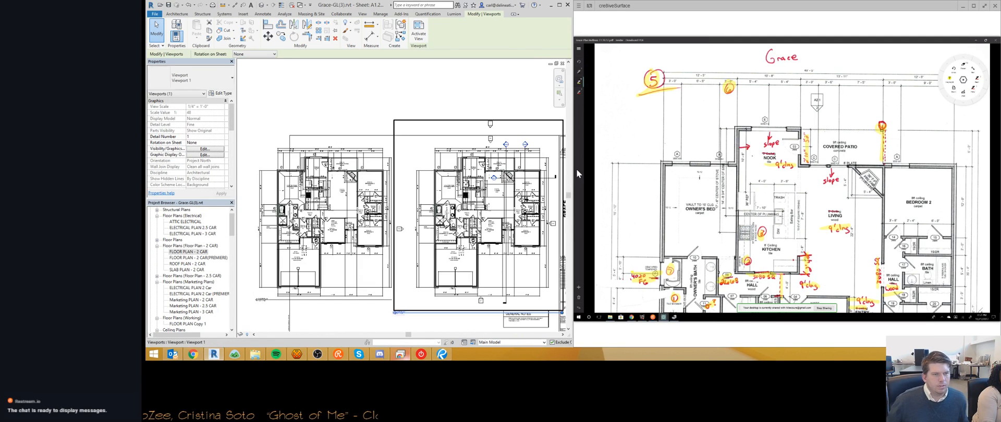
- Shift both floor plan viewports across so the new one sits within sheet A1.2's border, and delete the old viewport
{"action": "left_click", "coordinate": [339, 199], "text": "ctrl"}
{"action": "left_click_drag", "start_coordinate": [363, 202], "coordinate": [502, 203]}
{"action": "middle_click_drag", "start_coordinate": [501, 202], "coordinate": [384, 193]}
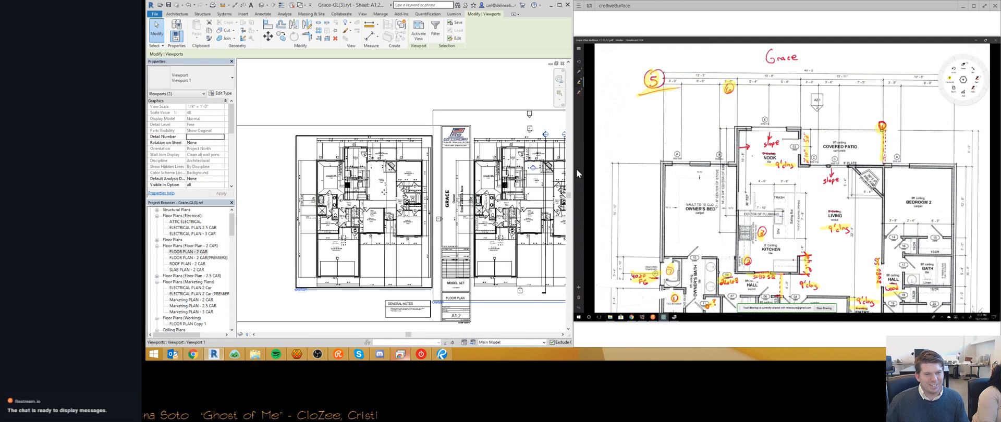
{"action": "left_click", "coordinate": [384, 193]}
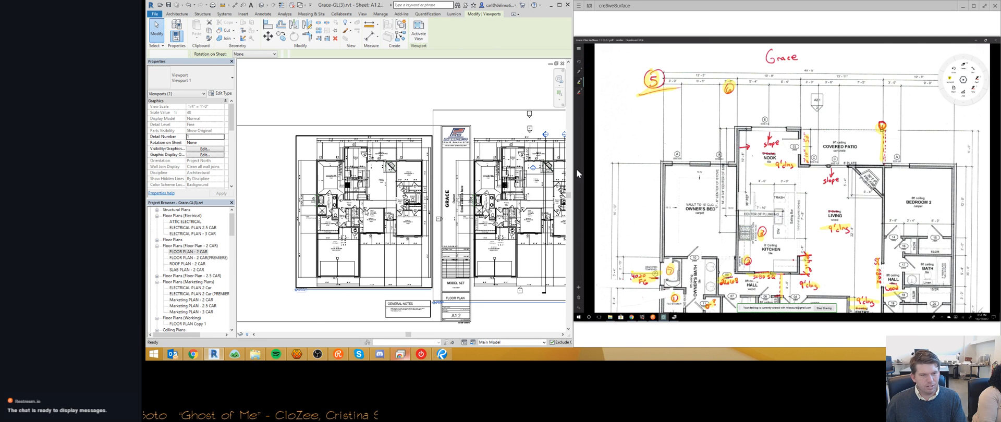
{"action": "key", "text": "Delete"}
- Set the new floor plan viewport's detail number to 1 and adjust its title line on the sheet
{"action": "left_click", "coordinate": [290, 292]}
{"action": "scroll", "coordinate": [291, 292], "scroll_direction": "up", "scroll_amount": 5}
{"action": "scroll", "coordinate": [291, 292], "scroll_direction": "down", "scroll_amount": 4}
{"action": "middle_click_drag", "start_coordinate": [271, 248], "coordinate": [358, 239]}
{"action": "left_click", "coordinate": [386, 278]}
{"action": "type", "text": "1"}
{"action": "left_click", "coordinate": [376, 313]}
{"action": "left_click", "coordinate": [390, 307]}
{"action": "left_click_drag", "start_coordinate": [392, 277], "coordinate": [413, 277]}
{"action": "middle_click_drag", "start_coordinate": [503, 245], "coordinate": [457, 241]}
{"action": "left_click_drag", "start_coordinate": [514, 274], "coordinate": [492, 273]}
{"action": "left_click", "coordinate": [371, 299]}
- Activate the new floor plan viewport and select the overhead line running through the nook and kitchen
{"action": "scroll", "coordinate": [408, 119], "scroll_direction": "up", "scroll_amount": 5}
{"action": "double_click", "coordinate": [423, 125]}
{"action": "left_click", "coordinate": [425, 126]}
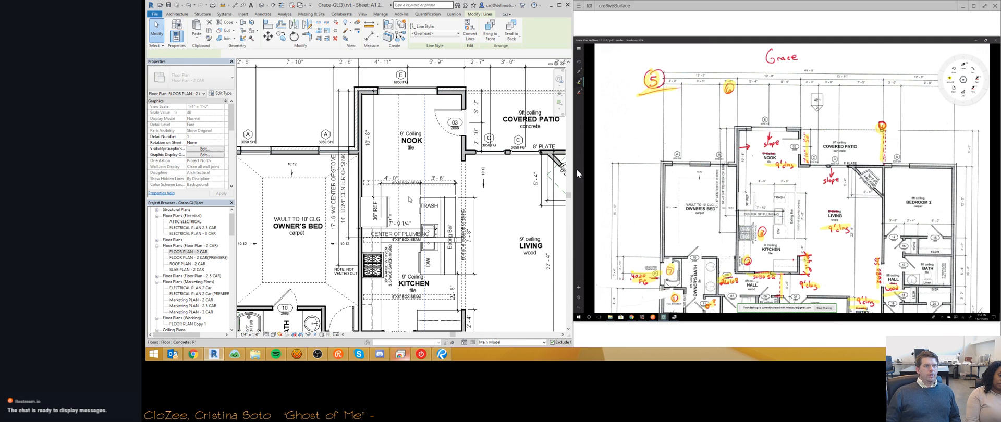
{"action": "scroll", "coordinate": [424, 292], "scroll_direction": "down", "scroll_amount": 1}
{"action": "middle_click_drag", "start_coordinate": [421, 234], "coordinate": [369, 270]}
{"action": "middle_click_drag", "start_coordinate": [426, 284], "coordinate": [421, 193]}
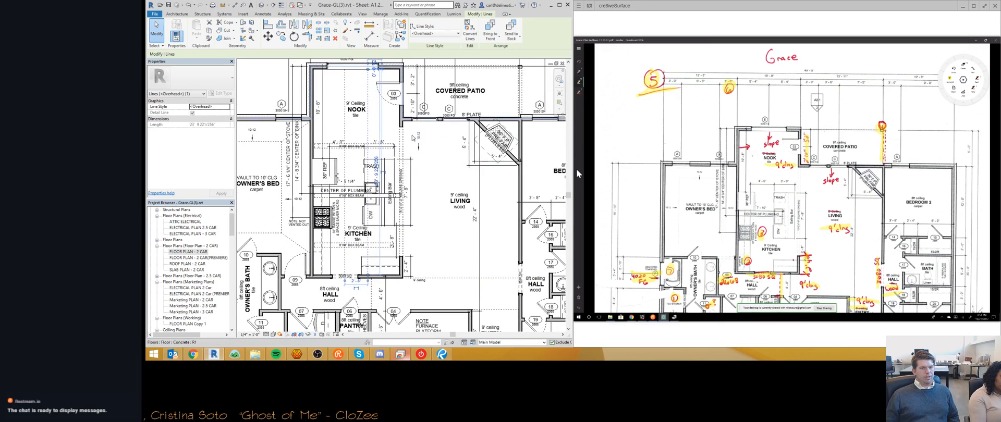
- Check the nook, kitchen and covered patio against the redlined slope directions and 9' ceiling notes, leaving nothing selected
{"action": "middle_click_drag", "start_coordinate": [423, 167], "coordinate": [428, 192]}
{"action": "middle_click_drag", "start_coordinate": [370, 102], "coordinate": [378, 132]}
{"action": "scroll", "coordinate": [408, 199], "scroll_direction": "up", "scroll_amount": 2}
{"action": "scroll", "coordinate": [409, 199], "scroll_direction": "down", "scroll_amount": 2}
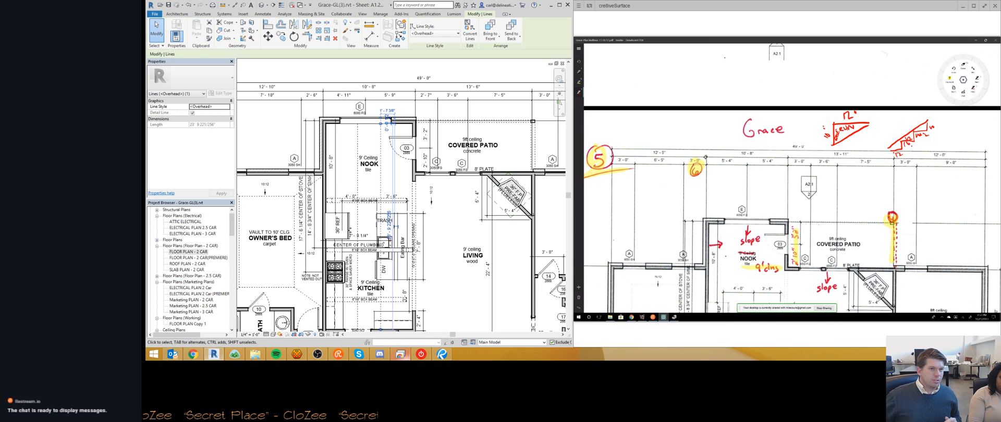
{"action": "scroll", "coordinate": [371, 142], "scroll_direction": "down", "scroll_amount": 1}
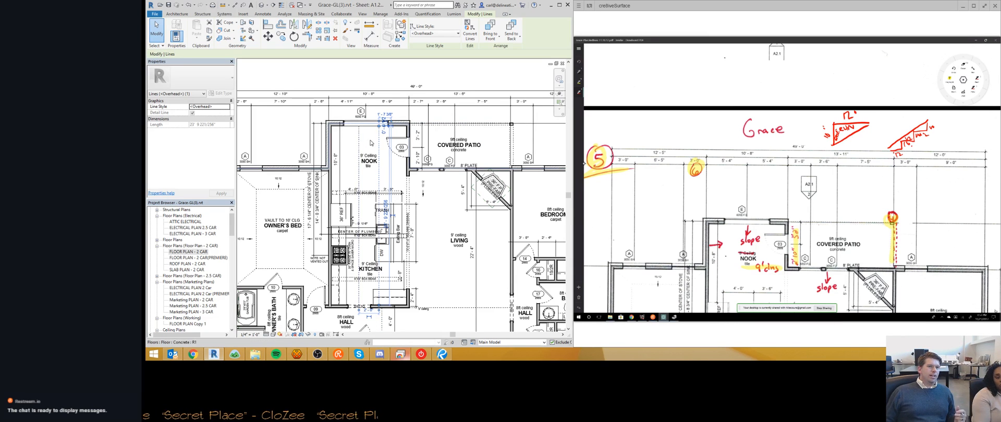
{"action": "left_click", "coordinate": [371, 142]}
{"action": "key", "text": "Escape"}
{"action": "scroll", "coordinate": [362, 136], "scroll_direction": "up", "scroll_amount": 2}
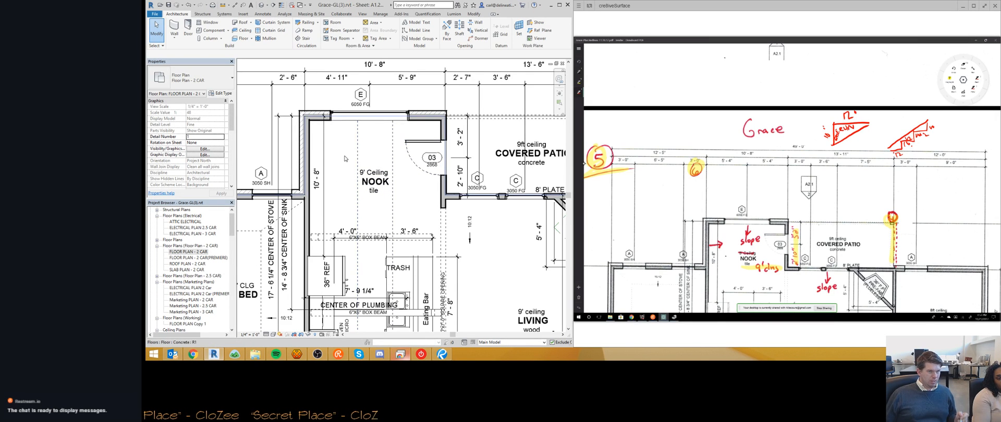
{"action": "scroll", "coordinate": [365, 155], "scroll_direction": "down", "scroll_amount": 2}
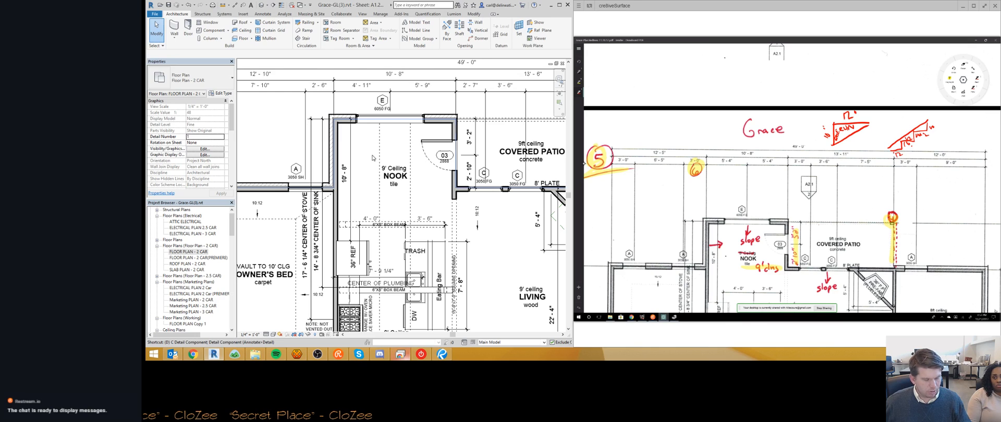
{"action": "key", "text": "d"}
{"action": "key", "text": "l"}
{"action": "scroll", "coordinate": [335, 136], "scroll_direction": "up", "scroll_amount": 4}
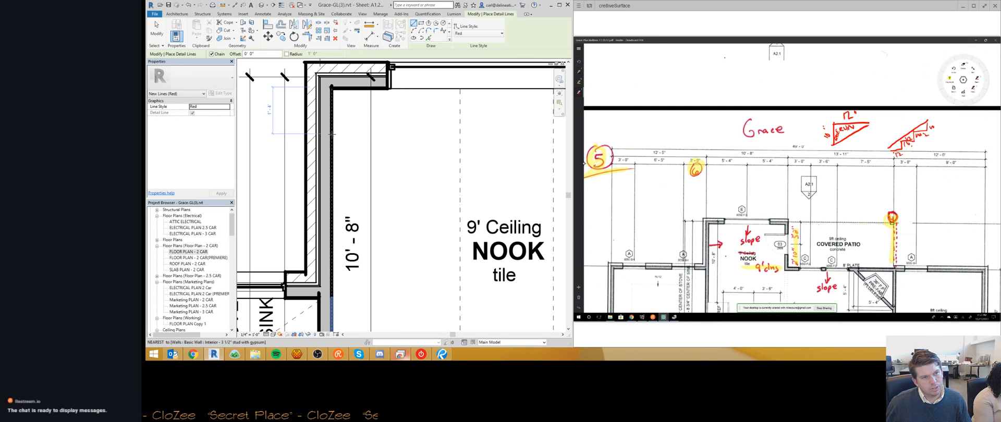
{"action": "left_click", "coordinate": [332, 134]}
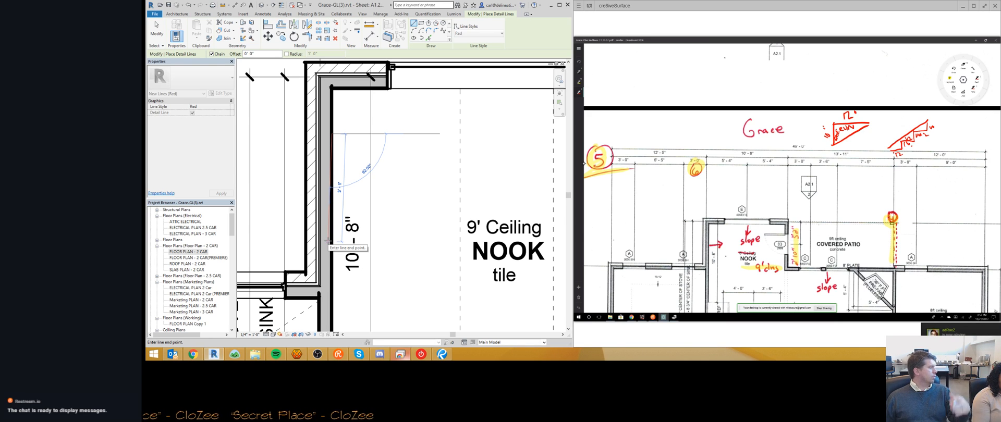
{"action": "key", "text": "Escape"}
{"action": "key", "text": "Escape"}
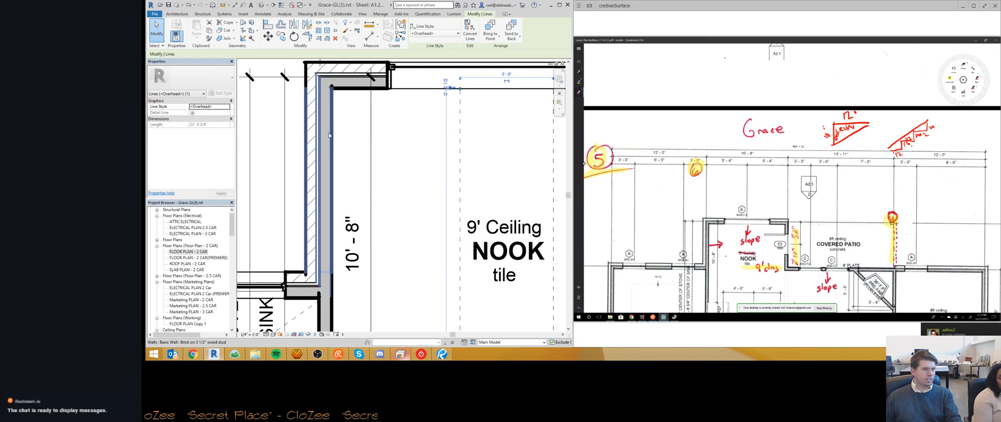
- Set the nook's overhead line 9" from the inner face of the nook's exterior wall beside the 10'-8" dimension
{"action": "scroll", "coordinate": [469, 96], "scroll_direction": "down", "scroll_amount": 1}
{"action": "scroll", "coordinate": [468, 96], "scroll_direction": "down", "scroll_amount": 2}
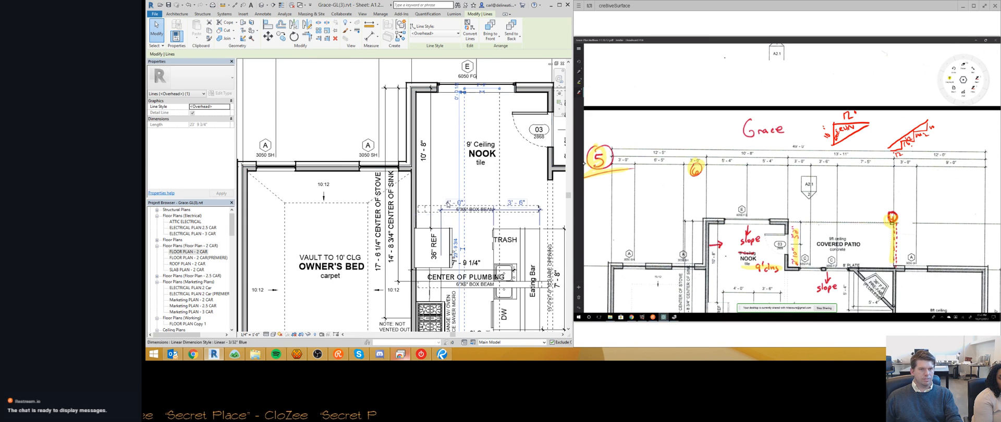
{"action": "middle_click_drag", "start_coordinate": [454, 292], "coordinate": [459, 151]}
{"action": "scroll", "coordinate": [447, 291], "scroll_direction": "up", "scroll_amount": 2}
{"action": "scroll", "coordinate": [447, 291], "scroll_direction": "down", "scroll_amount": 2}
{"action": "middle_click_drag", "start_coordinate": [461, 179], "coordinate": [442, 164]}
{"action": "scroll", "coordinate": [465, 228], "scroll_direction": "up", "scroll_amount": 4}
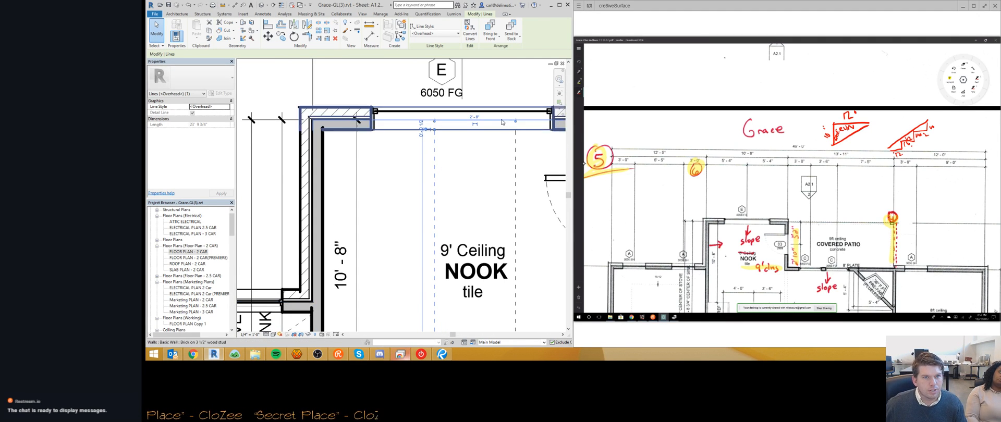
{"action": "left_click_drag", "start_coordinate": [346, 171], "coordinate": [324, 172]}
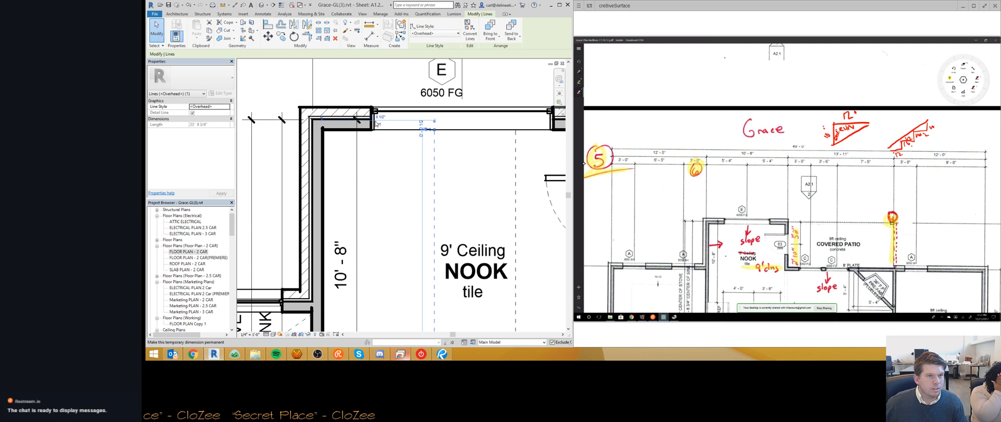
{"action": "left_click", "coordinate": [382, 118]}
{"action": "type", "text": "9\""}
{"action": "key", "text": "Return"}
{"action": "key", "text": "Escape"}
{"action": "scroll", "coordinate": [471, 210], "scroll_direction": "down", "scroll_amount": 2}
{"action": "middle_click_drag", "start_coordinate": [472, 157], "coordinate": [453, 90]}
{"action": "scroll", "coordinate": [467, 225], "scroll_direction": "up", "scroll_amount": 4}
{"action": "middle_click_drag", "start_coordinate": [467, 226], "coordinate": [400, 189]}
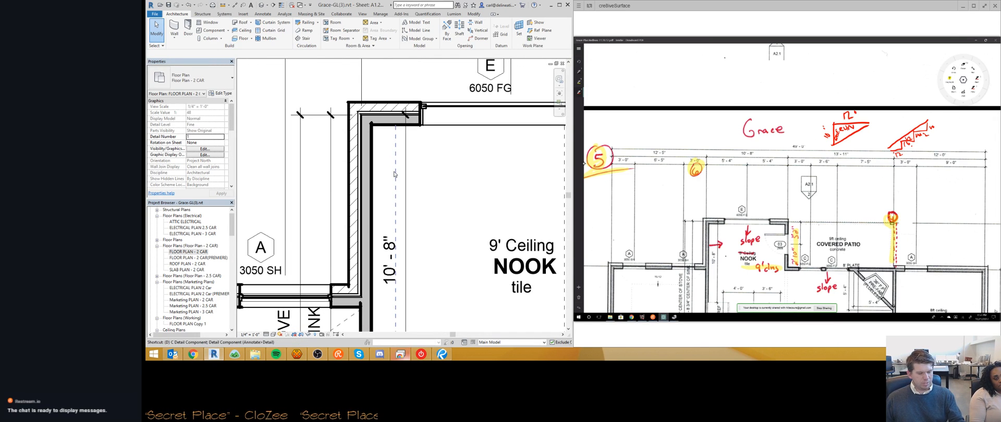
{"action": "key", "text": "d"}
{"action": "key", "text": "l"}
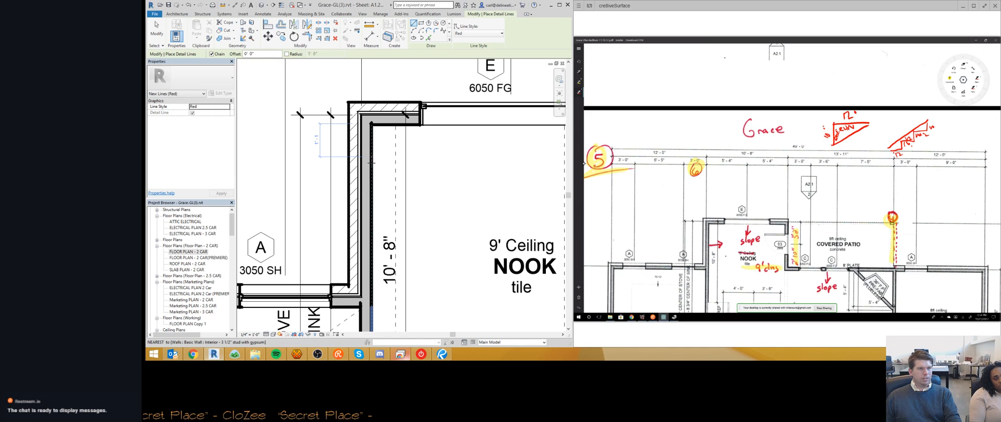
{"action": "left_click", "coordinate": [372, 213]}
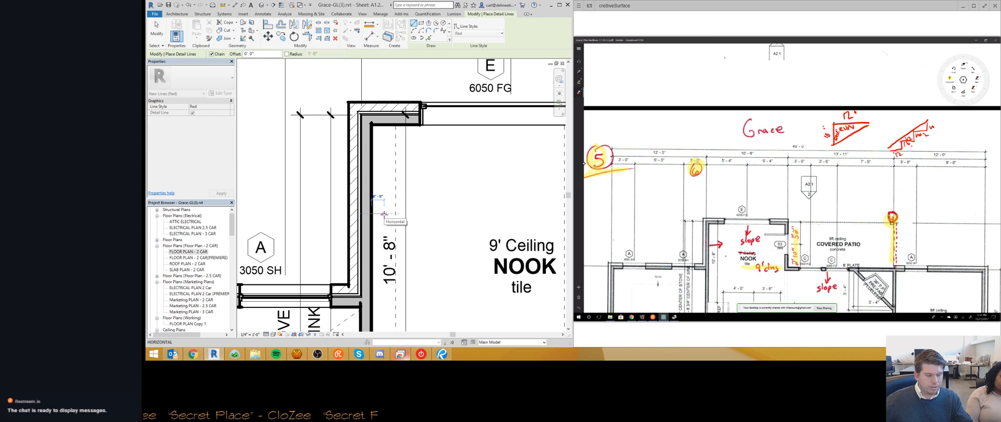
{"action": "key", "text": "Escape"}
{"action": "key", "text": "Escape"}
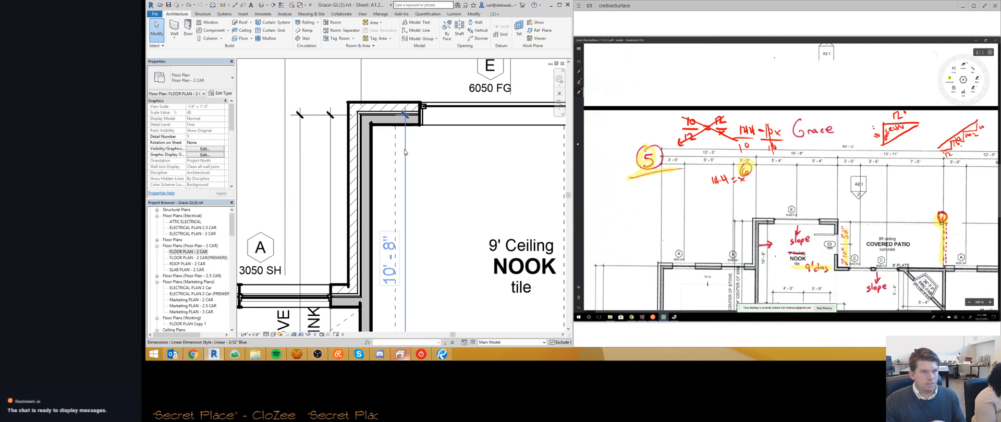
- Set the nook's overhead line 14.4" from the inner face of the exterior side wall, matching the redlined slope calculation
{"action": "left_click", "coordinate": [378, 143]}
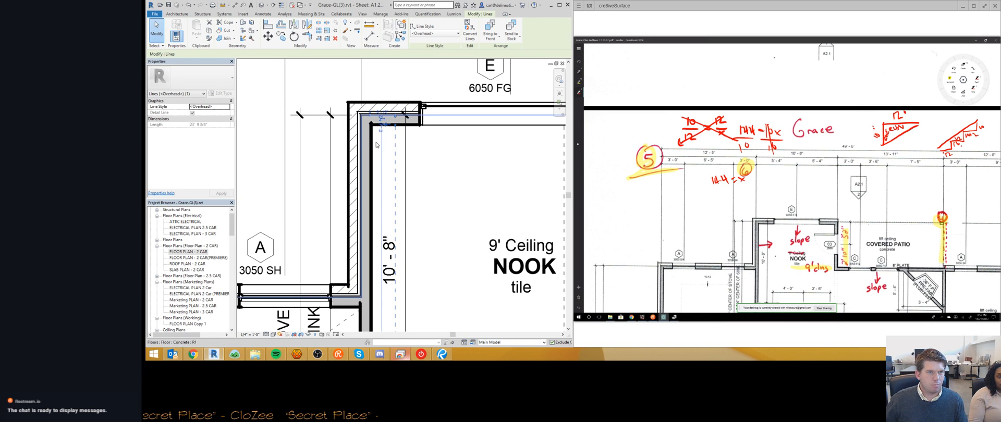
{"action": "middle_click_drag", "start_coordinate": [390, 151], "coordinate": [393, 139]}
{"action": "left_click", "coordinate": [384, 110]}
{"action": "type", "text": "0 147."}
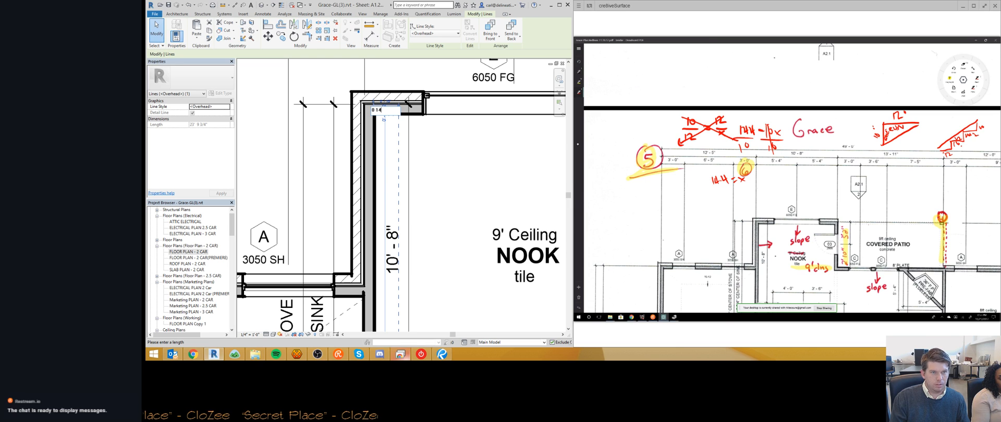
{"action": "key", "text": "Return"}
{"action": "key", "text": "Escape"}
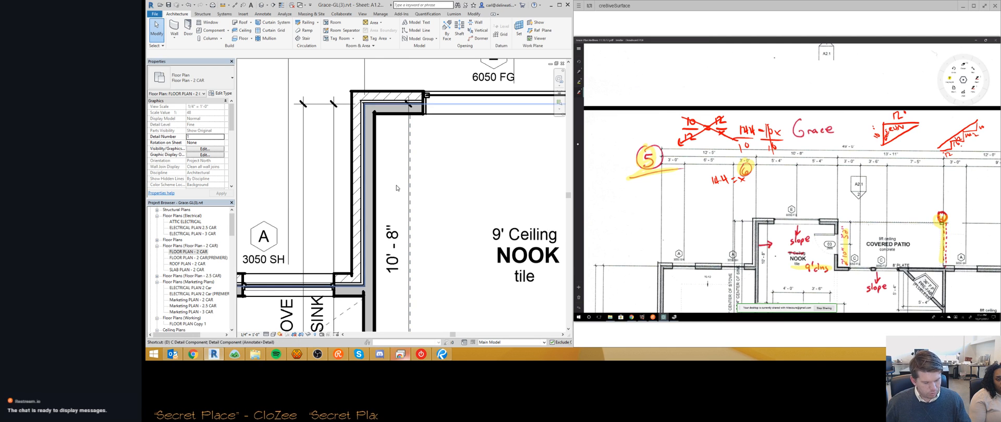
- Draw red detail lines 1' up along the nook's side wall and 10" horizontally into the room
{"action": "key", "text": "d"}
{"action": "key", "text": "l"}
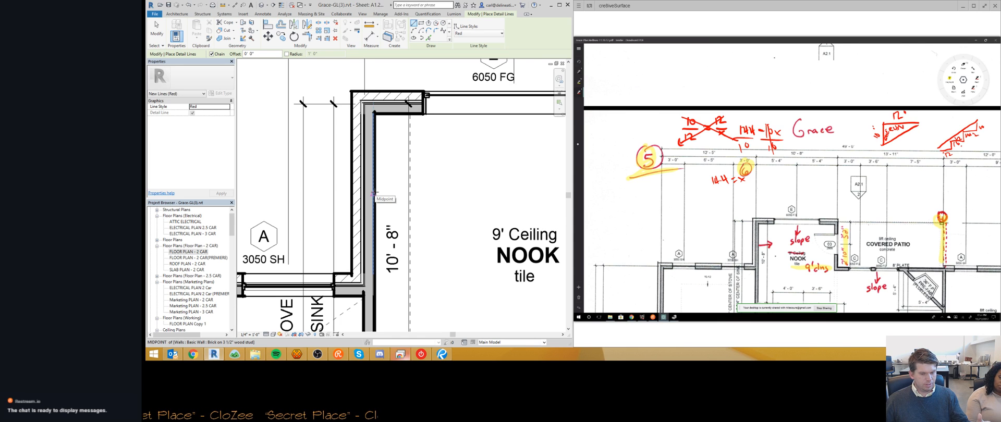
{"action": "left_click", "coordinate": [374, 194]}
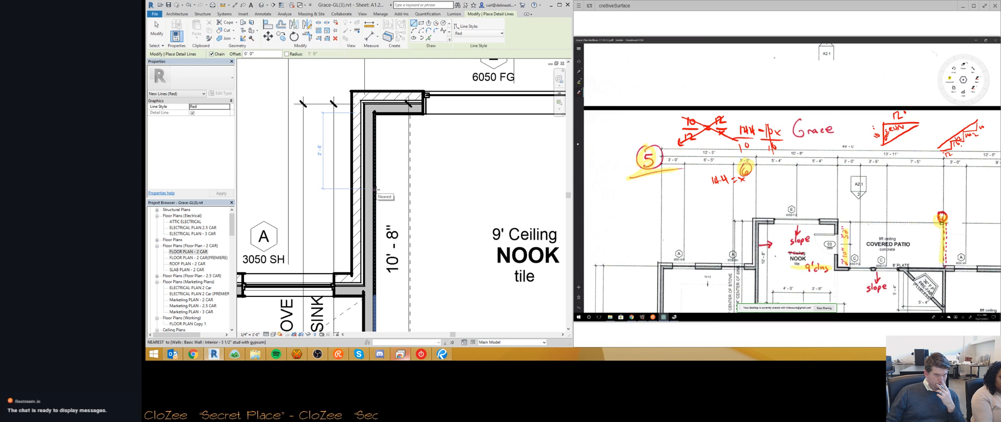
{"action": "left_click", "coordinate": [375, 190]}
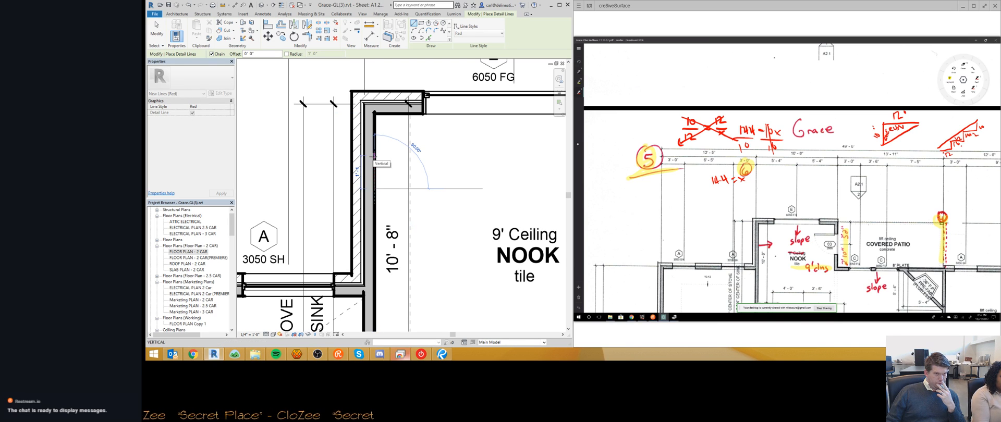
{"action": "type", "text": "1'"}
{"action": "key", "text": "Return"}
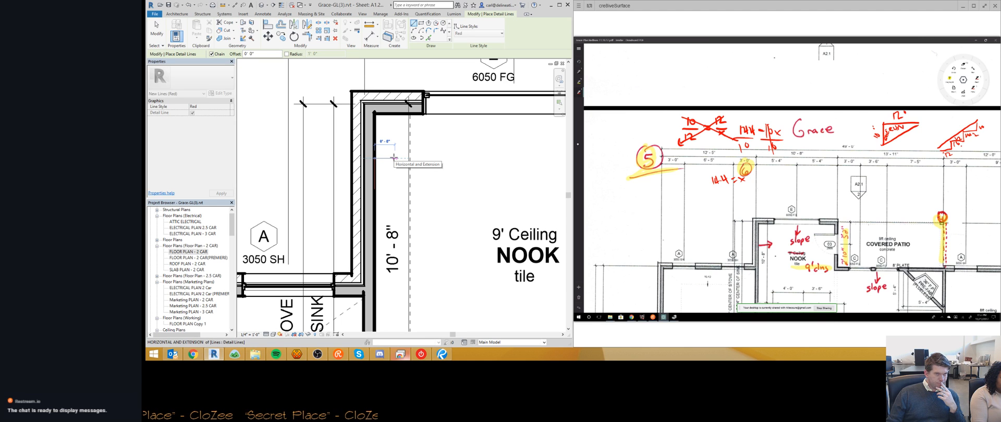
{"action": "type", "text": "0 10"}
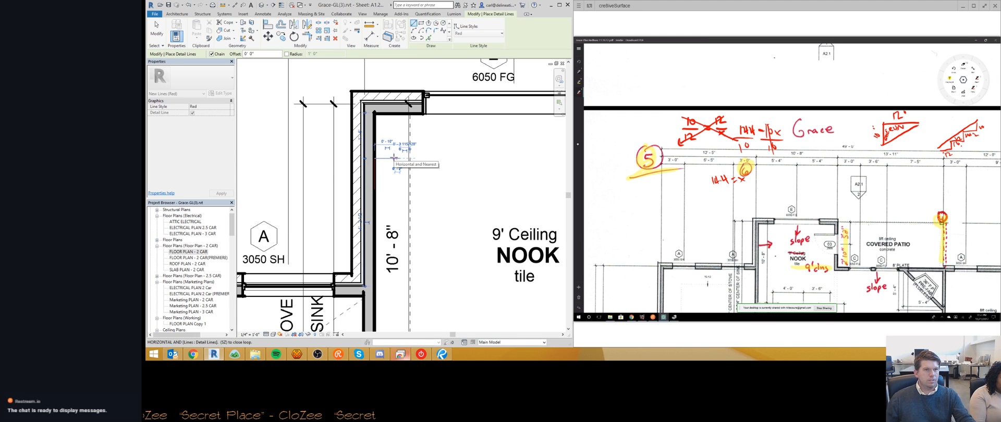
{"action": "key", "text": "Return"}
- Close the slope triangle with a diagonal detail line from the base of the 1' leg to the end of the 10" leg
{"action": "left_click", "coordinate": [375, 188]}
{"action": "left_click", "coordinate": [400, 158]}
{"action": "key", "text": "Escape"}
{"action": "key", "text": "Escape"}
{"action": "left_click", "coordinate": [393, 170]}
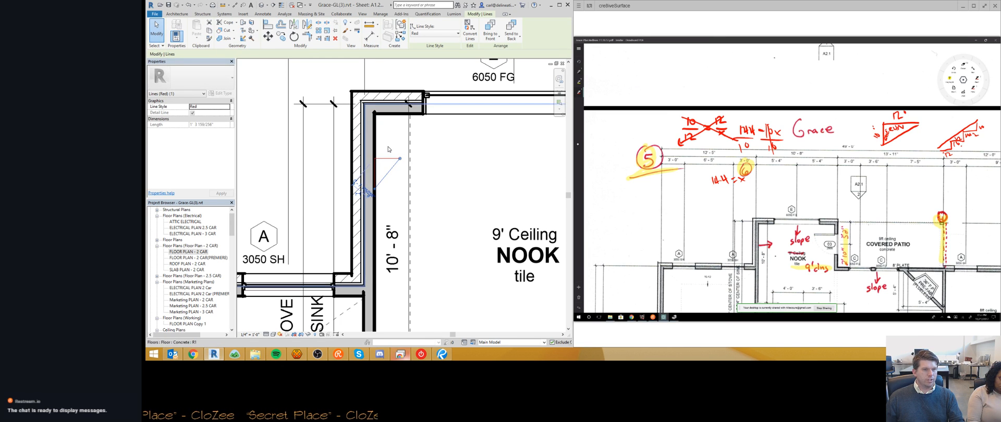
- Draw a horizontal detail line from the nook wall to the overhead line above the slope triangle and set its length to 12"
{"action": "key", "text": "d"}
{"action": "key", "text": "l"}
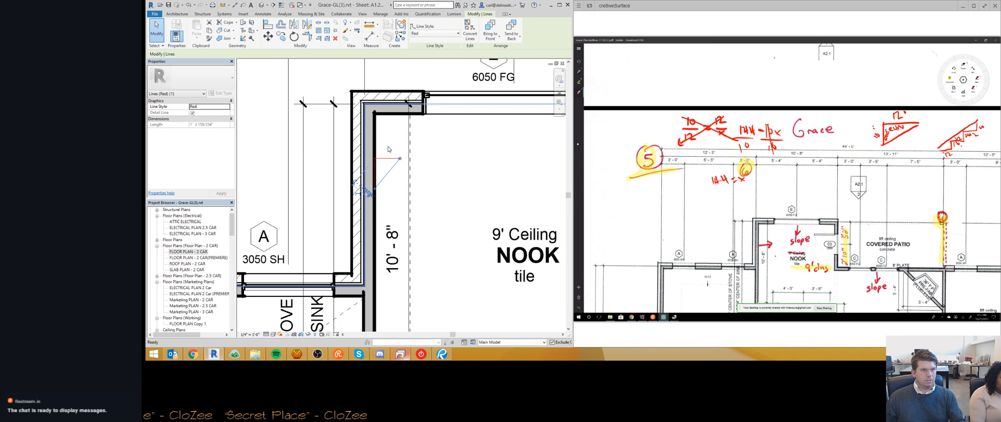
{"action": "left_click", "coordinate": [374, 130]}
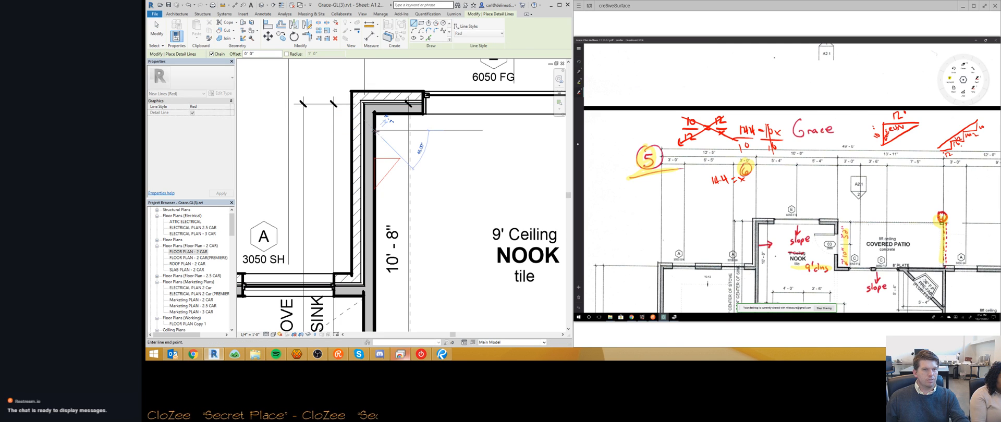
{"action": "left_click", "coordinate": [410, 130]}
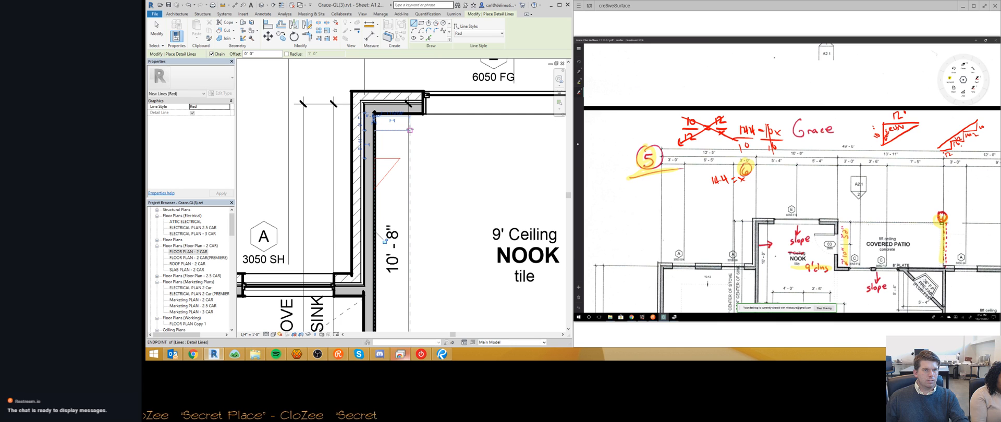
{"action": "key", "text": "Escape"}
{"action": "key", "text": "Escape"}
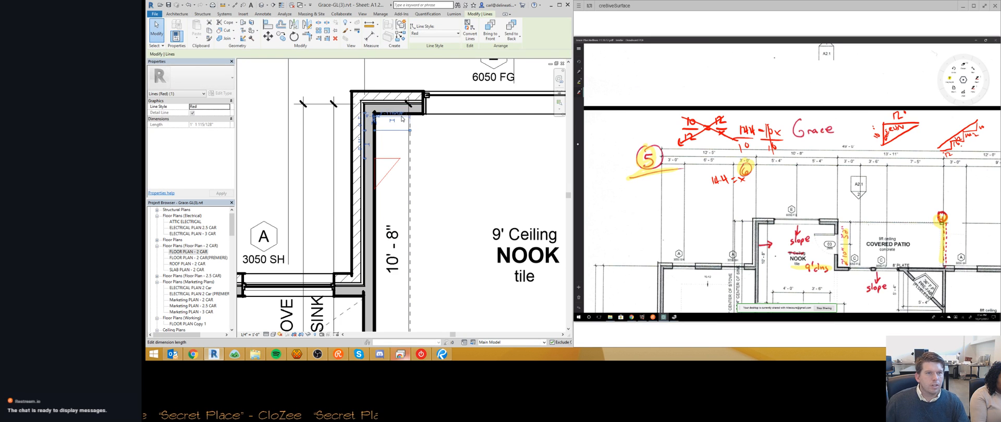
{"action": "left_click", "coordinate": [401, 118]}
{"action": "type", "text": "0 1"}
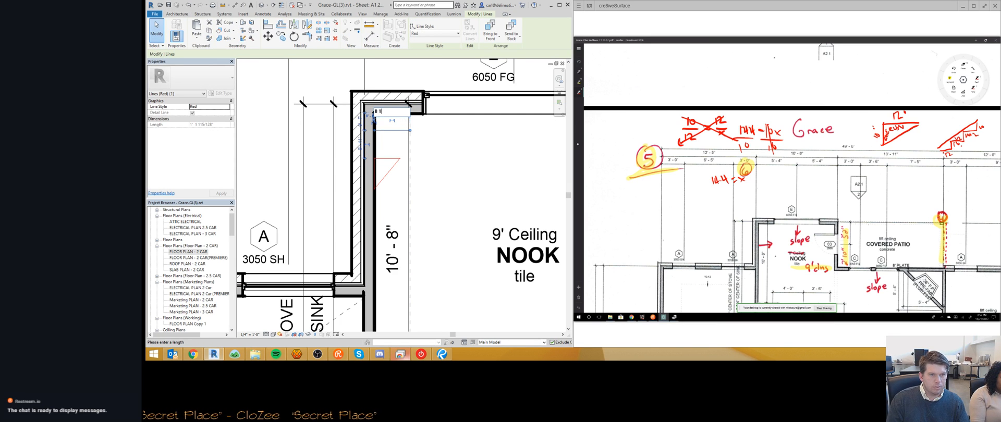
{"action": "type", "text": "2"}
{"action": "key", "text": "Return"}
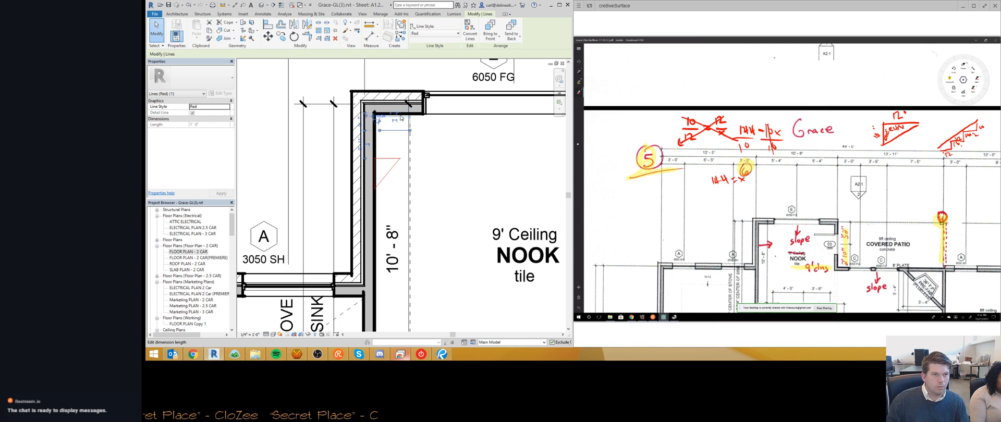
- Move the 12" detail line sideways so its end meets the nook wall, keeping its length at 1'-0"
{"action": "key", "text": "m"}
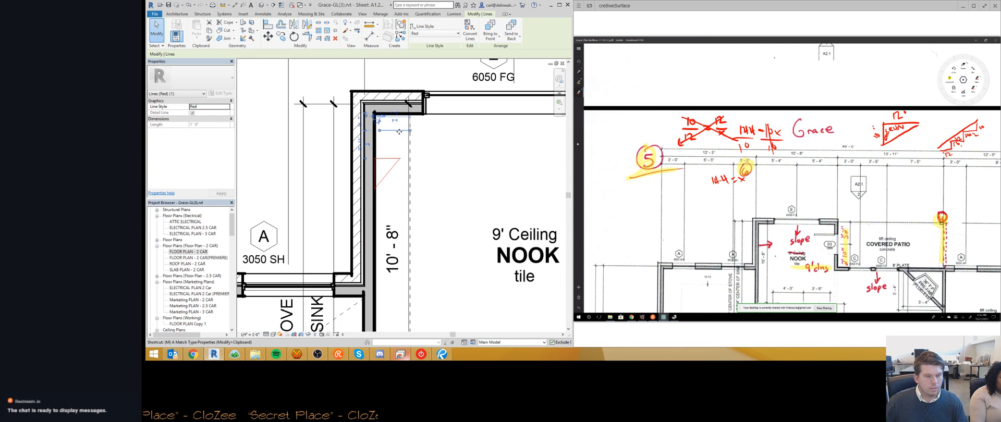
{"action": "key", "text": "v"}
{"action": "left_click", "coordinate": [380, 130]}
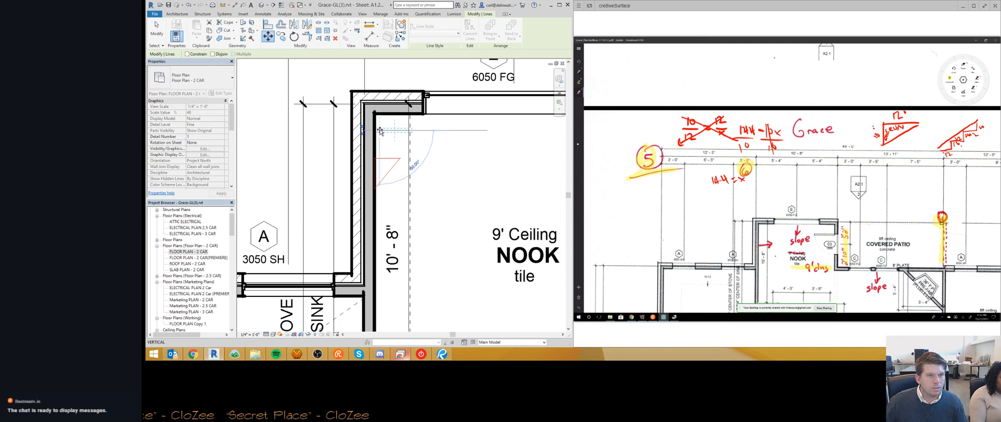
{"action": "left_click", "coordinate": [375, 138]}
{"action": "key", "text": "m"}
{"action": "key", "text": "v"}
{"action": "left_click", "coordinate": [409, 131]}
{"action": "key", "text": "Escape"}
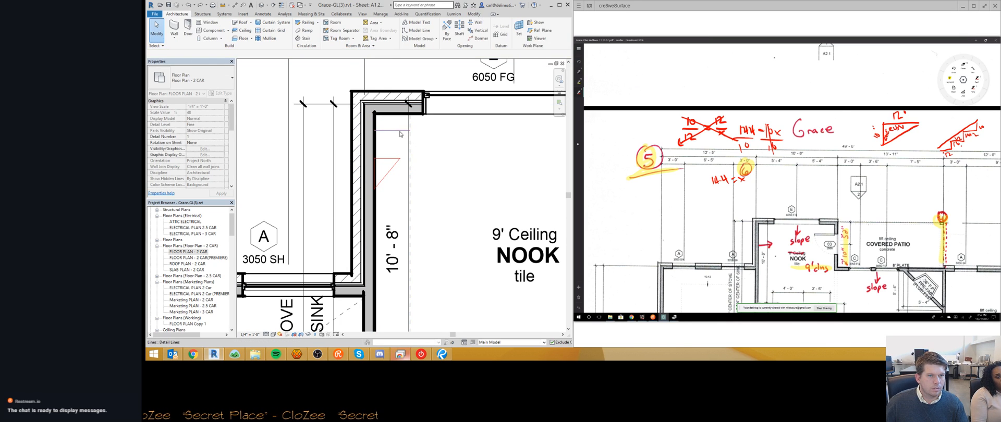
{"action": "left_click", "coordinate": [410, 132]}
{"action": "left_click", "coordinate": [386, 112]}
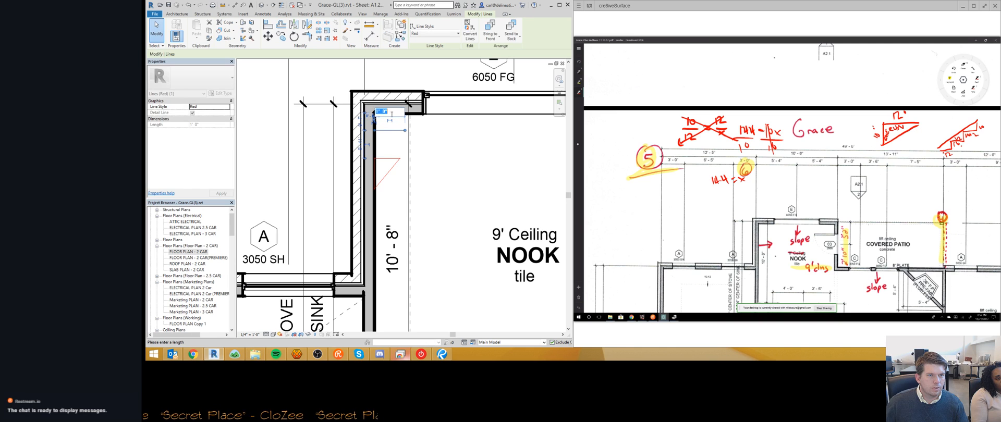
{"action": "key", "text": "Return"}
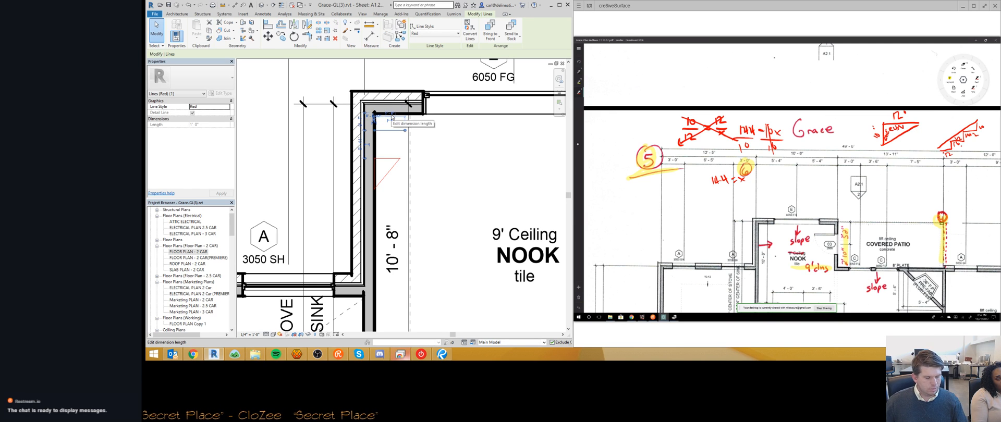
- Move the 12" line's end onto the slope triangle's outer corner and shift the triangle lines into the open nook area
{"action": "key", "text": "m"}
{"action": "key", "text": "v"}
{"action": "left_click", "coordinate": [405, 130]}
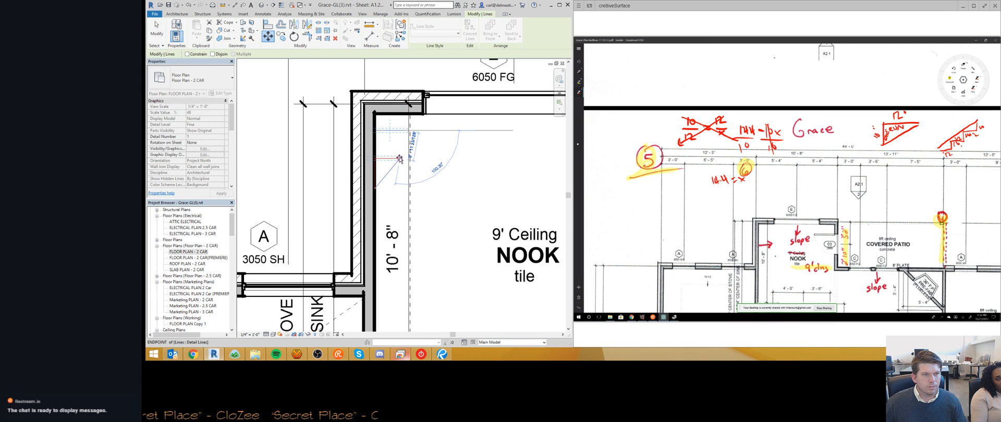
{"action": "left_click", "coordinate": [400, 158]}
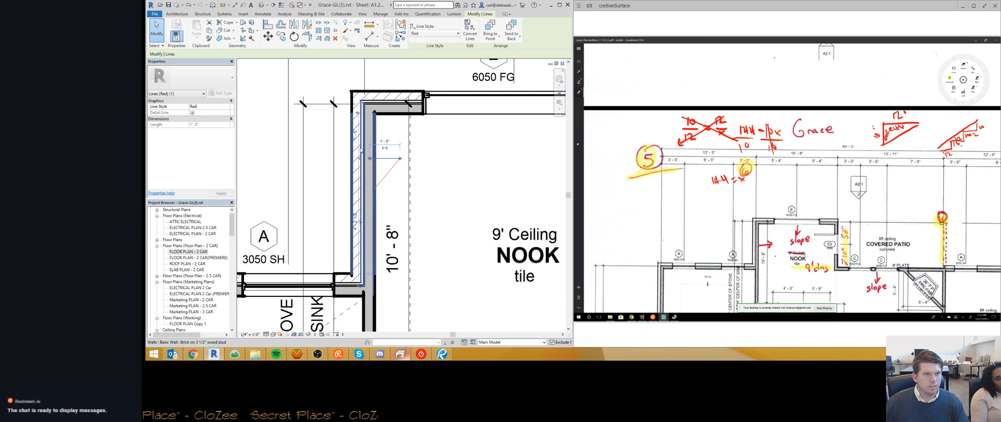
{"action": "left_click_drag", "start_coordinate": [389, 174], "coordinate": [487, 161]}
{"action": "key", "text": "Escape"}
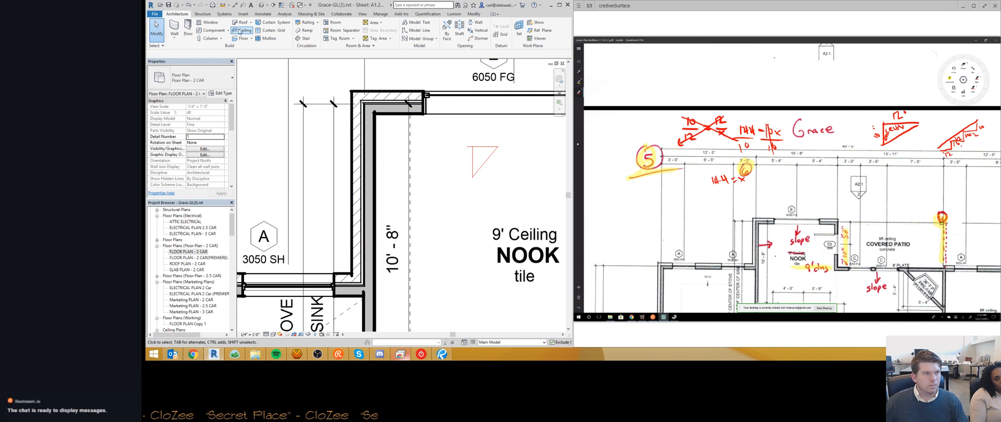
- Draw a vertical detail line from the slope triangle's outer corner down to the base of its diagonal, and select it
{"action": "key", "text": "d"}
{"action": "key", "text": "l"}
{"action": "left_click", "coordinate": [481, 146]}
{"action": "left_click", "coordinate": [468, 183]}
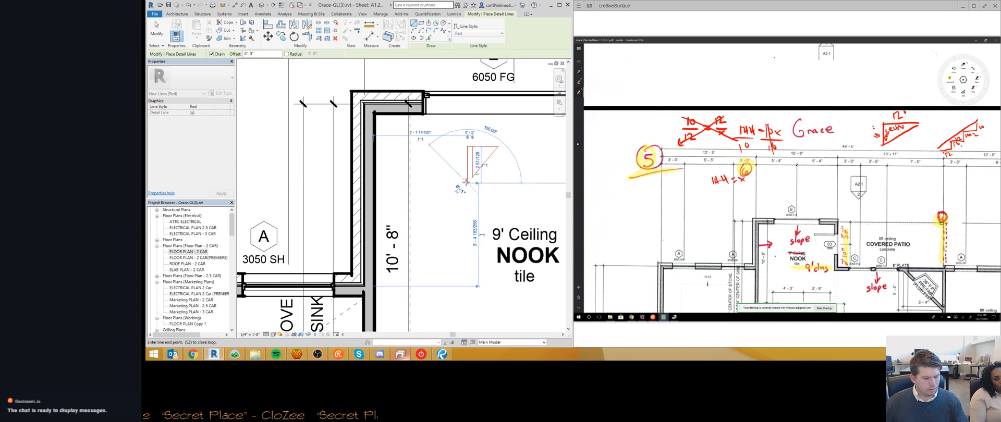
{"action": "key", "text": "Escape"}
{"action": "key", "text": "Escape"}
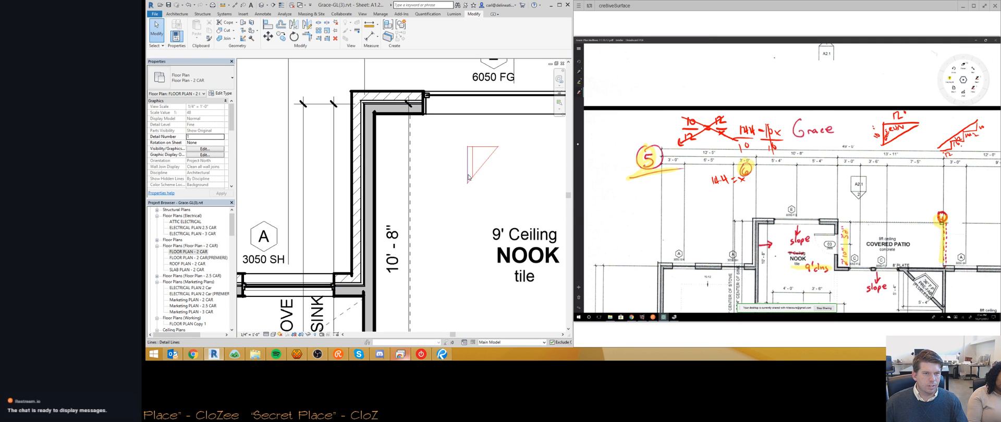
{"action": "left_click", "coordinate": [469, 176]}
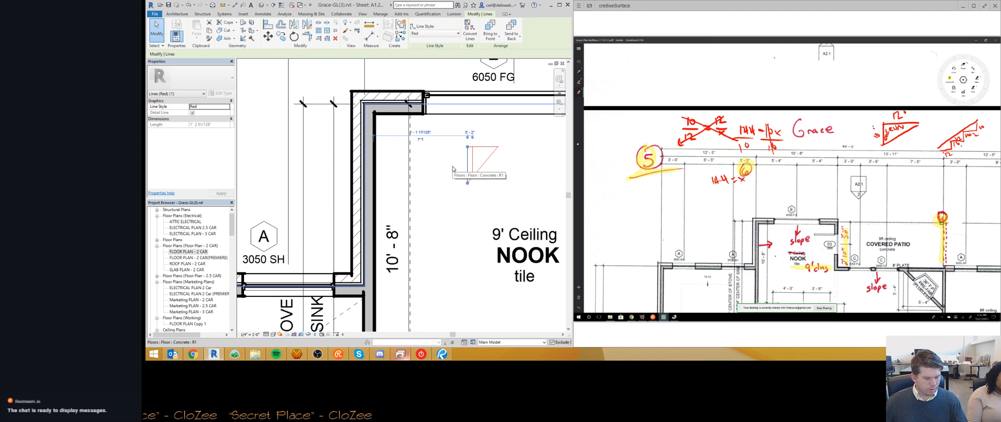
- Dimension the vertical side of the slope triangle, placing the dimension beside it toward the nook wall
{"action": "key", "text": "d"}
{"action": "key", "text": "i"}
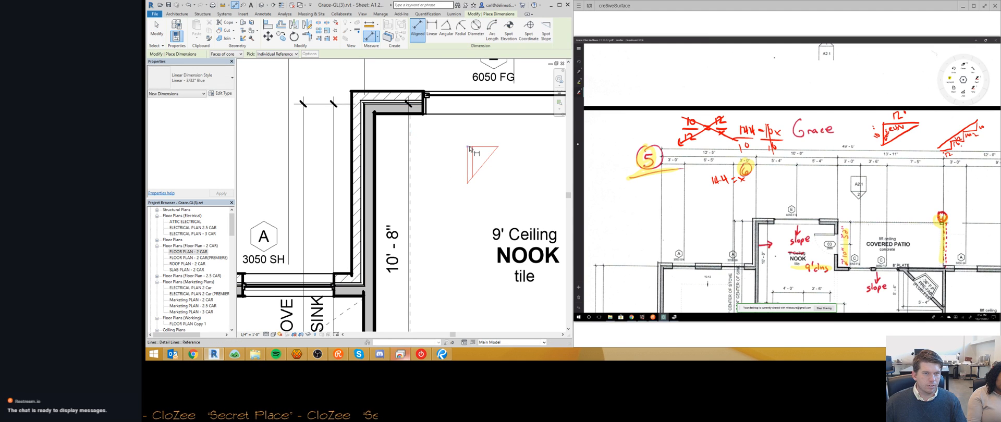
{"action": "left_click", "coordinate": [469, 148]}
{"action": "left_click", "coordinate": [468, 183]}
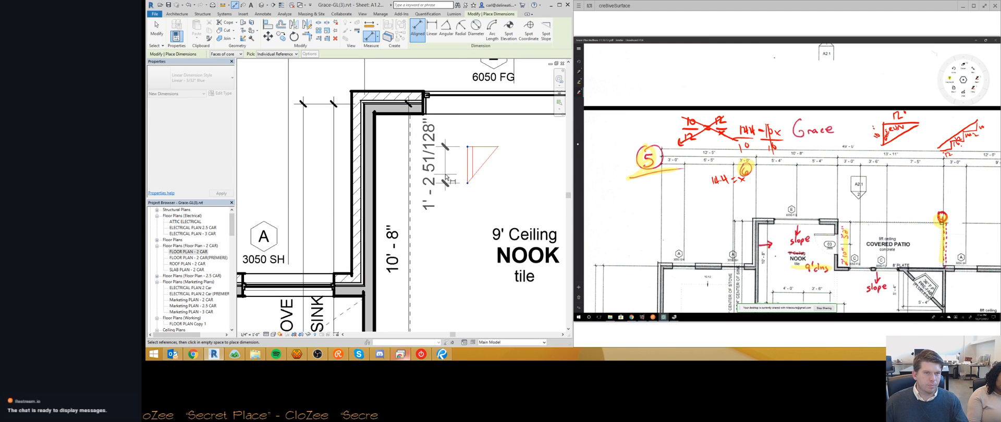
{"action": "left_click", "coordinate": [447, 177]}
{"action": "key", "text": "Escape"}
{"action": "key", "text": "Escape"}
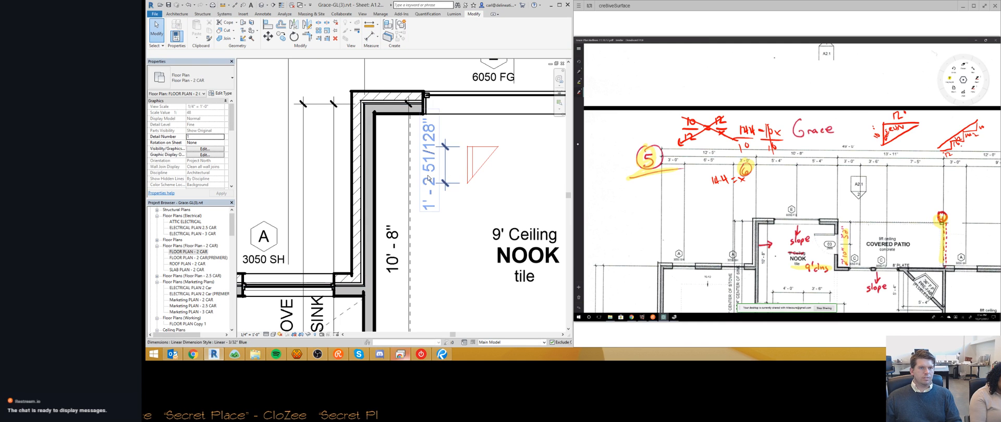
- Draw a vertical 14.4" detail line beside the slope triangle and compare its end with the triangle's base
{"action": "key", "text": "d"}
{"action": "key", "text": "l"}
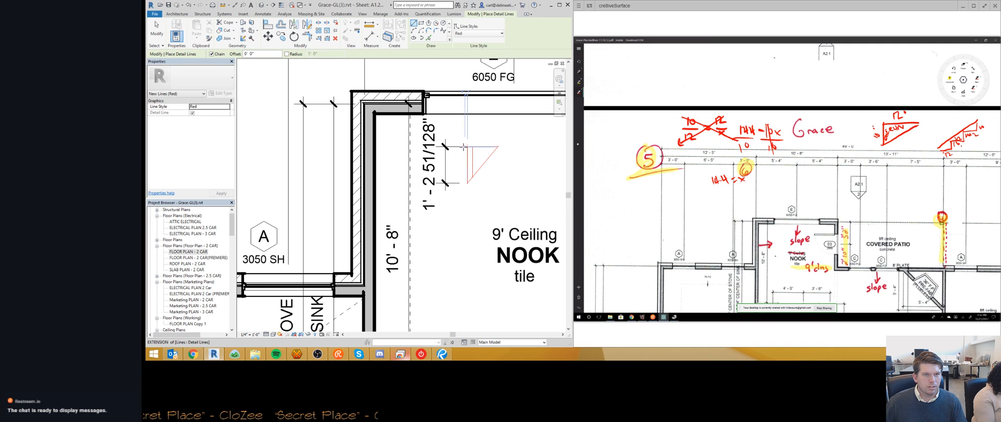
{"action": "left_click", "coordinate": [462, 148]}
{"action": "type", "text": "0"}
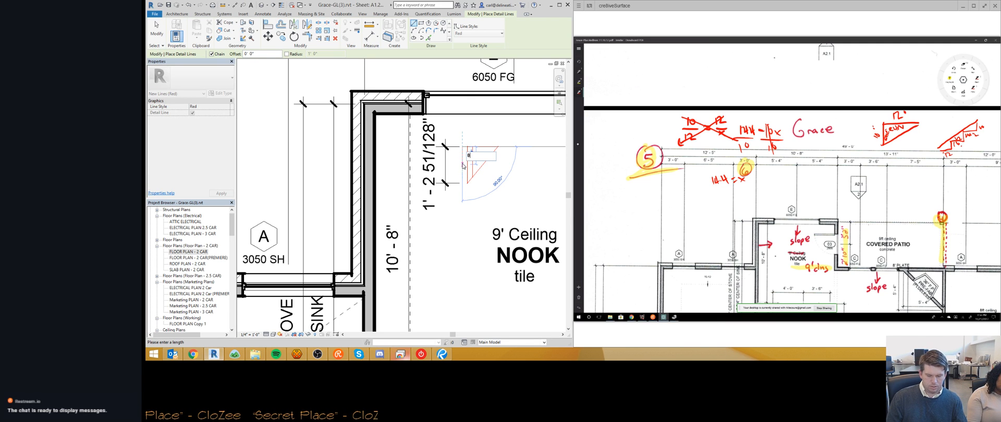
{"action": "type", "text": " 14.4"}
{"action": "key", "text": "Return"}
{"action": "key", "text": "Escape"}
{"action": "key", "text": "Escape"}
{"action": "scroll", "coordinate": [468, 178], "scroll_direction": "up", "scroll_amount": 4}
{"action": "scroll", "coordinate": [469, 177], "scroll_direction": "up", "scroll_amount": 1}
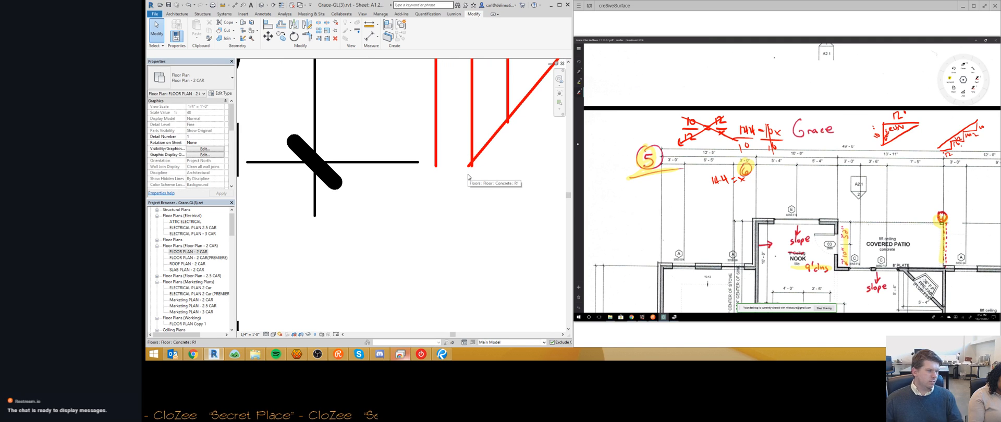
{"action": "scroll", "coordinate": [469, 177], "scroll_direction": "down", "scroll_amount": 5}
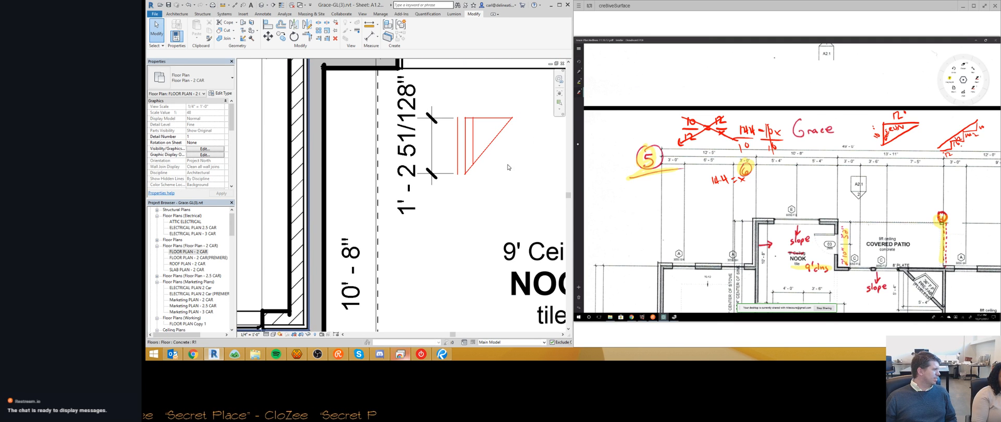
- Delete the vertical dimension and all the red slope triangle detail lines from the nook
{"action": "middle_click_drag", "start_coordinate": [508, 202], "coordinate": [487, 206]}
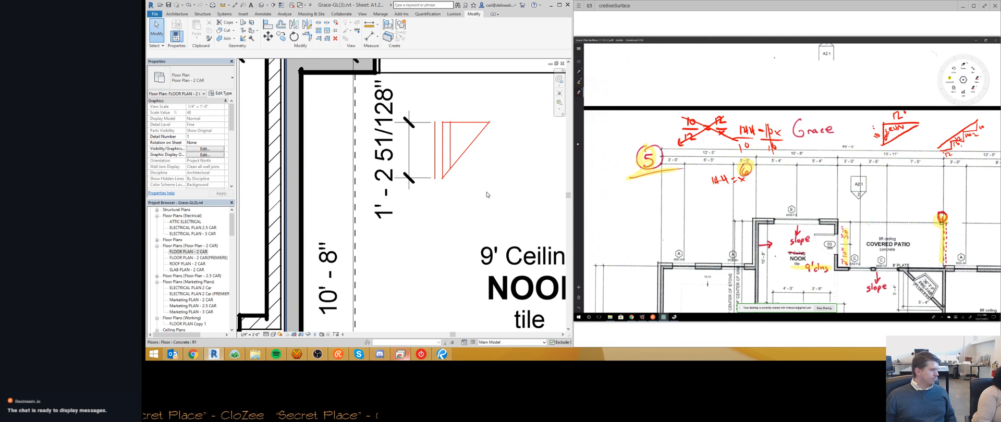
{"action": "middle_click_drag", "start_coordinate": [486, 195], "coordinate": [433, 199]}
{"action": "scroll", "coordinate": [375, 202], "scroll_direction": "down", "scroll_amount": 1}
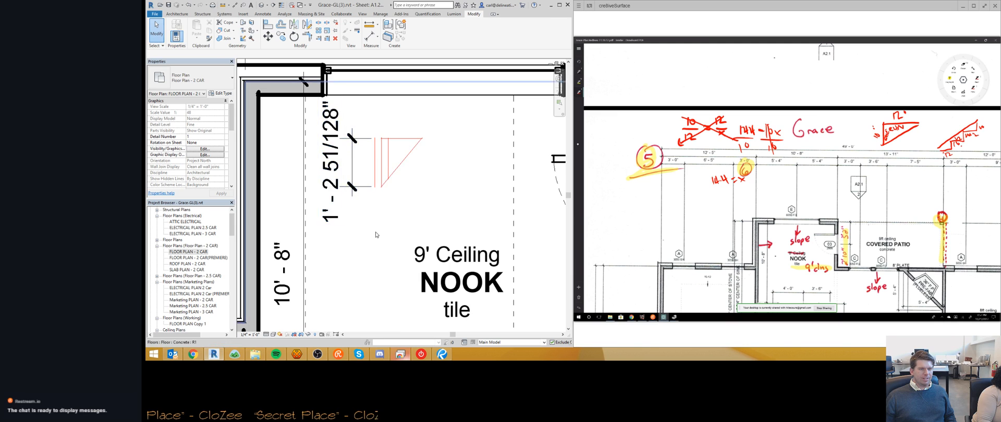
{"action": "middle_click_drag", "start_coordinate": [367, 204], "coordinate": [449, 194]}
{"action": "scroll", "coordinate": [380, 190], "scroll_direction": "down", "scroll_amount": 1}
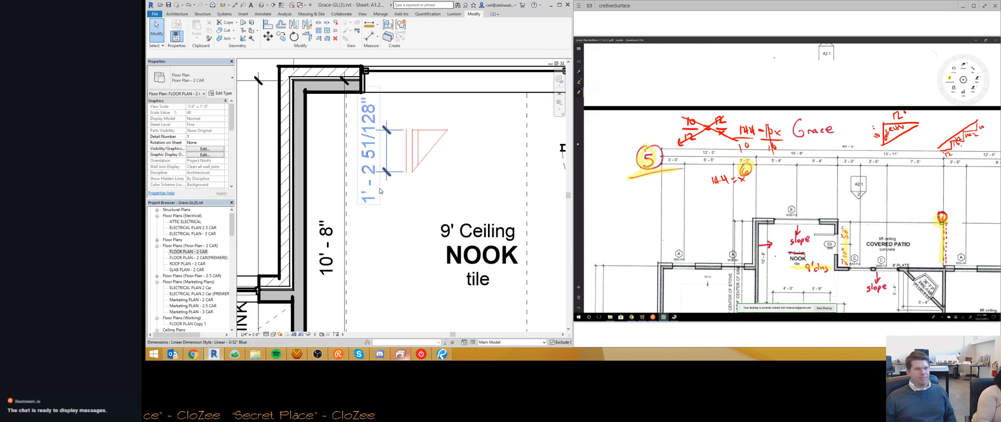
{"action": "left_click", "coordinate": [387, 157]}
{"action": "key", "text": "Delete"}
{"action": "scroll", "coordinate": [369, 155], "scroll_direction": "up", "scroll_amount": 2}
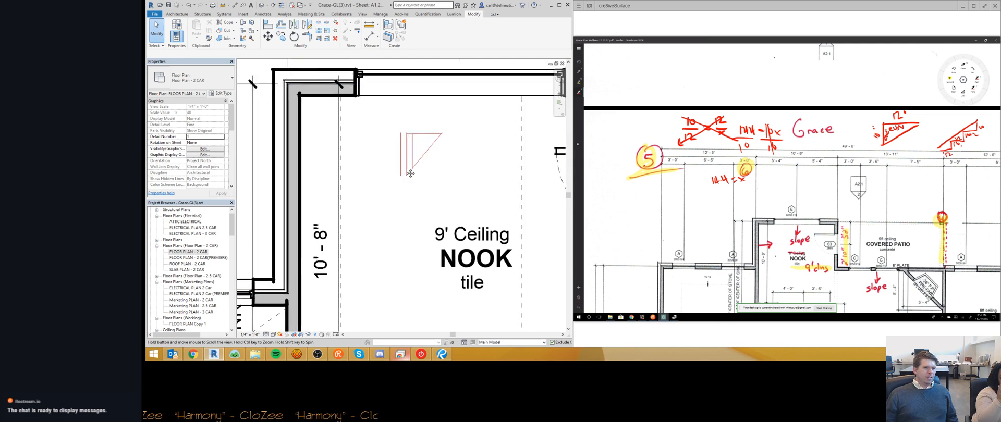
{"action": "left_click_drag", "start_coordinate": [357, 137], "coordinate": [459, 257]}
{"action": "key", "text": "Delete"}
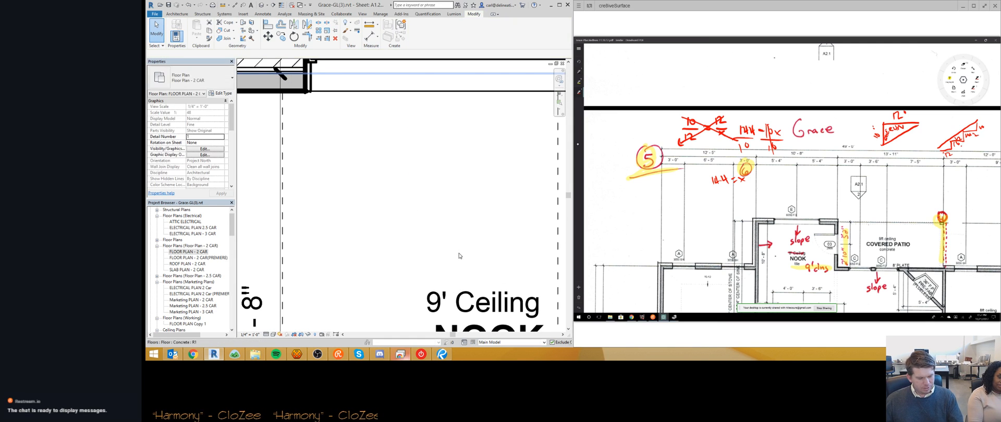
- Draw a new slope triangle in the nook with an 8" vertical leg, a 12" horizontal leg and a closing diagonal
{"action": "key", "text": "d"}
{"action": "key", "text": "l"}
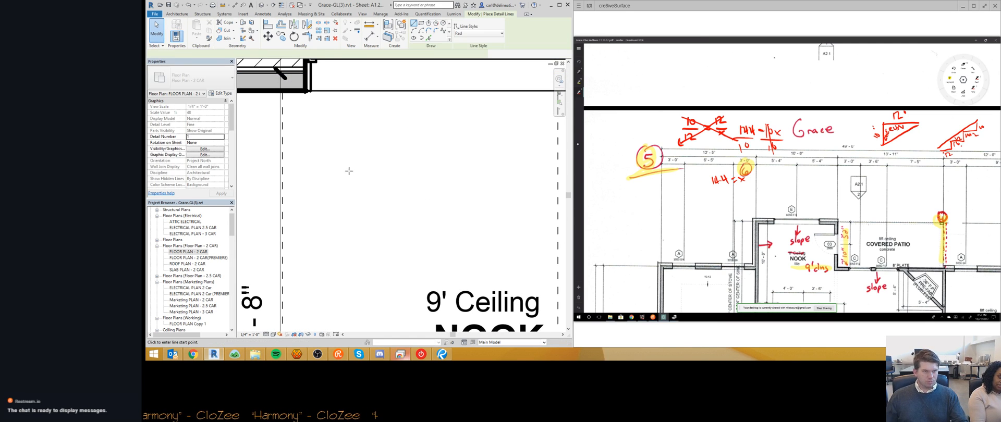
{"action": "left_click", "coordinate": [370, 215]}
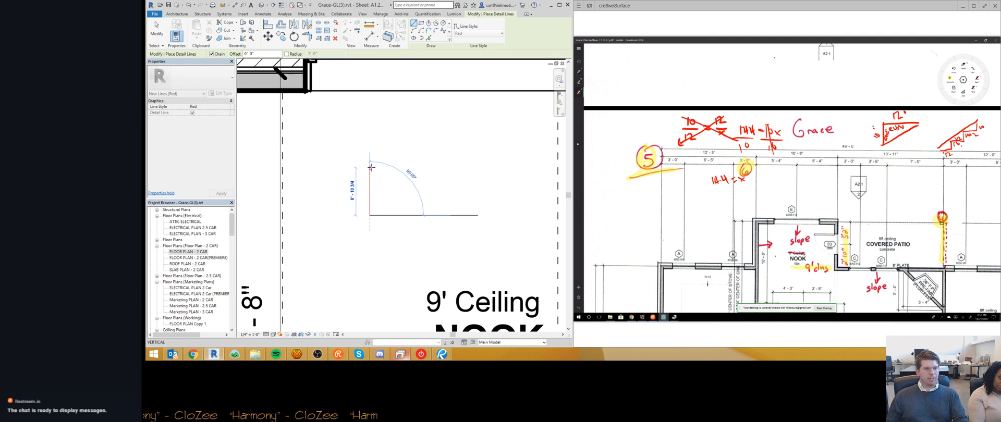
{"action": "type", "text": "08"}
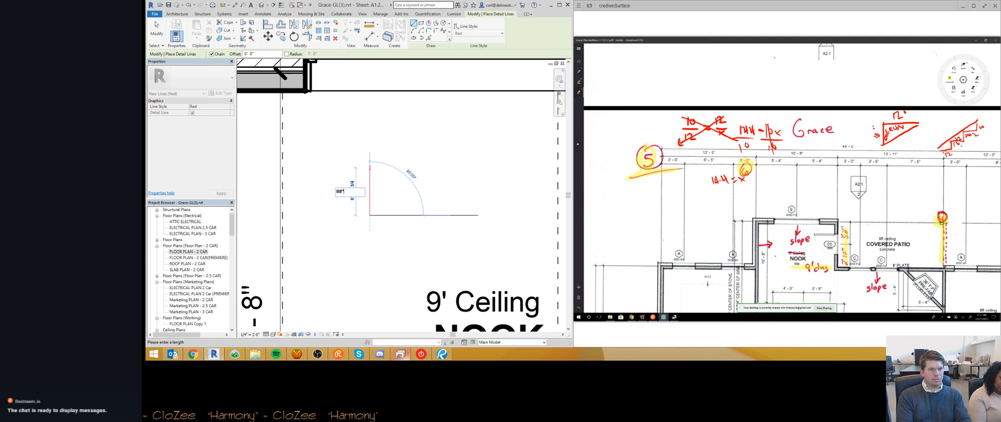
{"action": "key", "text": "Return"}
{"action": "type", "text": "0 12"}
{"action": "key", "text": "Return"}
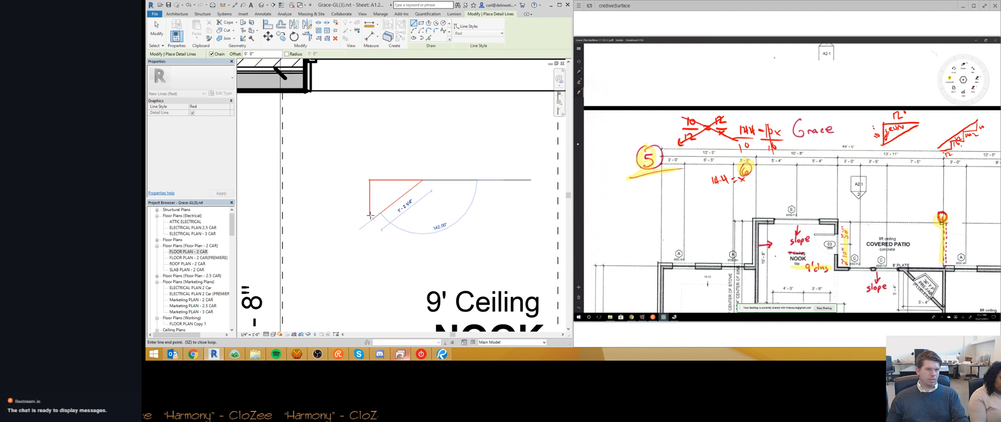
{"action": "left_click", "coordinate": [369, 215]}
{"action": "key", "text": "Escape"}
{"action": "key", "text": "Escape"}
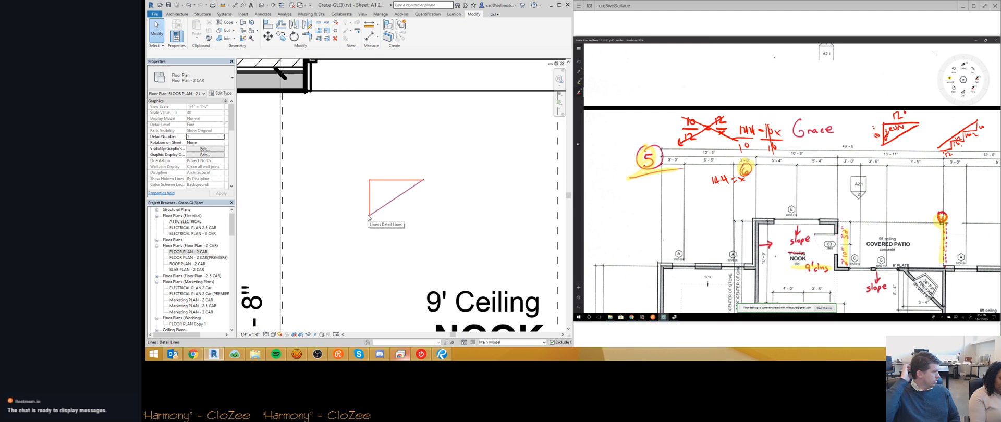
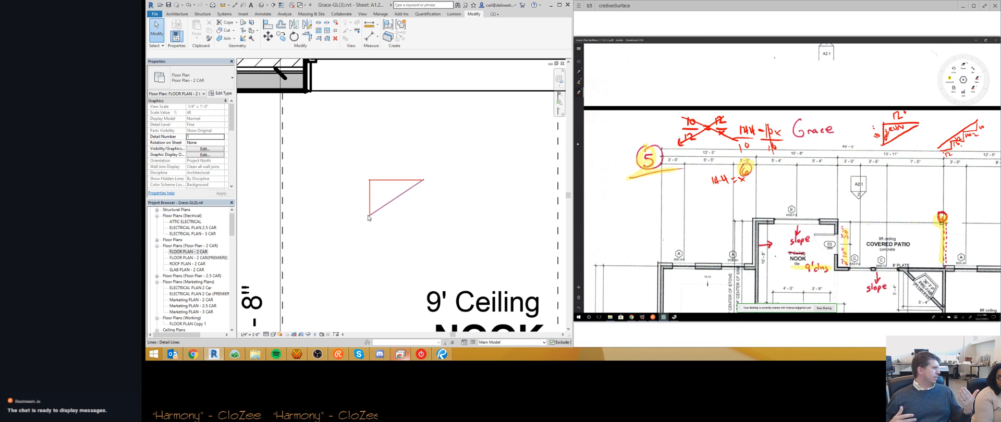
- Draw a 2' vertical detail line down from the slope triangle's right-angle corner, over its 8" leg
{"action": "middle_click_drag", "start_coordinate": [354, 229], "coordinate": [383, 224]}
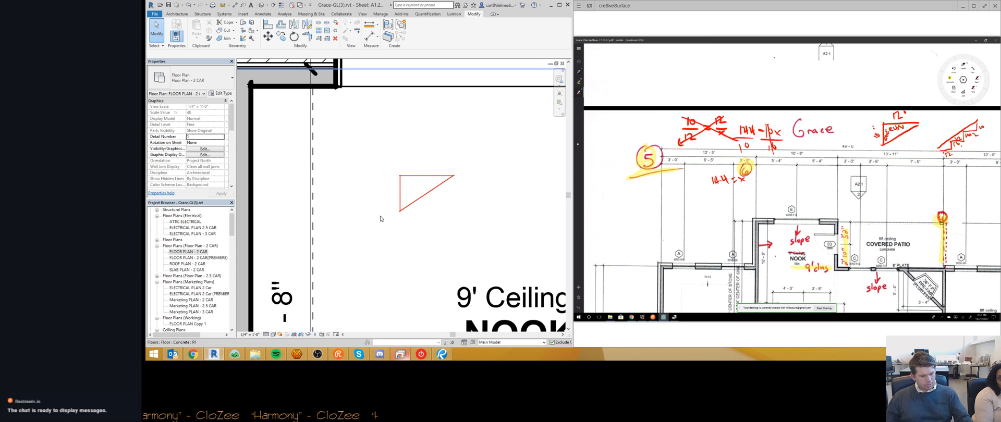
{"action": "key", "text": "d"}
{"action": "key", "text": "l"}
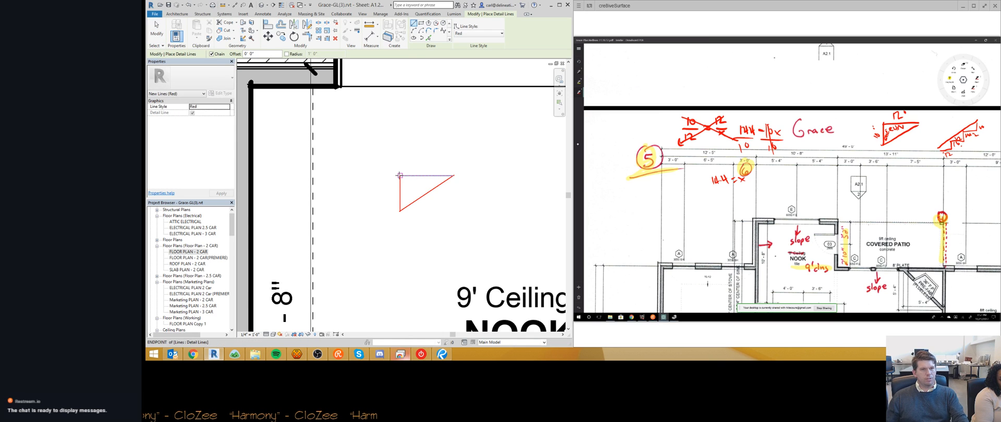
{"action": "left_click", "coordinate": [400, 211]}
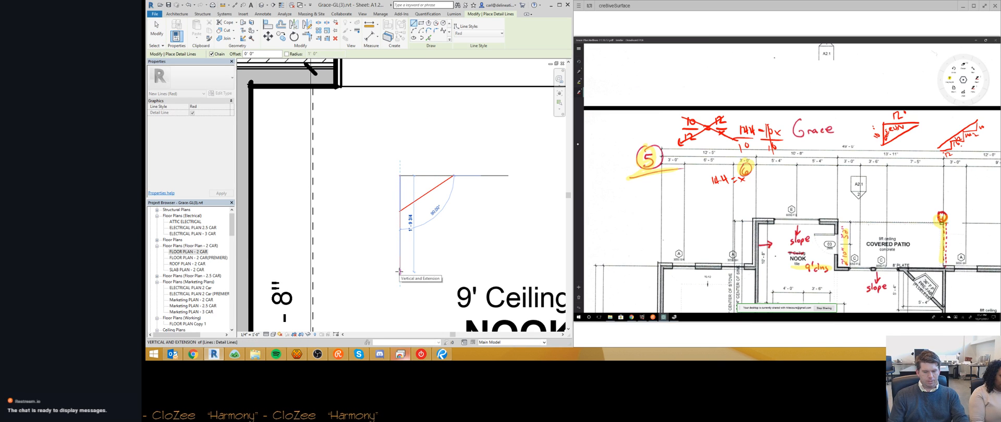
{"action": "type", "text": "2'"}
{"action": "key", "text": "Return"}
{"action": "key", "text": "Escape"}
{"action": "key", "text": "Escape"}
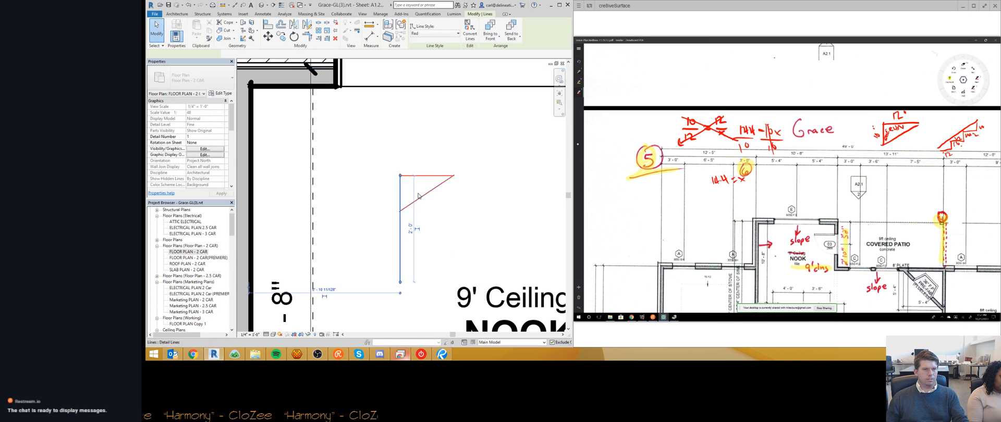
- Copy the triangle's diagonal to the lower end of the 2' line and extend it to a corner with the horizontal leg
{"action": "left_click", "coordinate": [414, 203]}
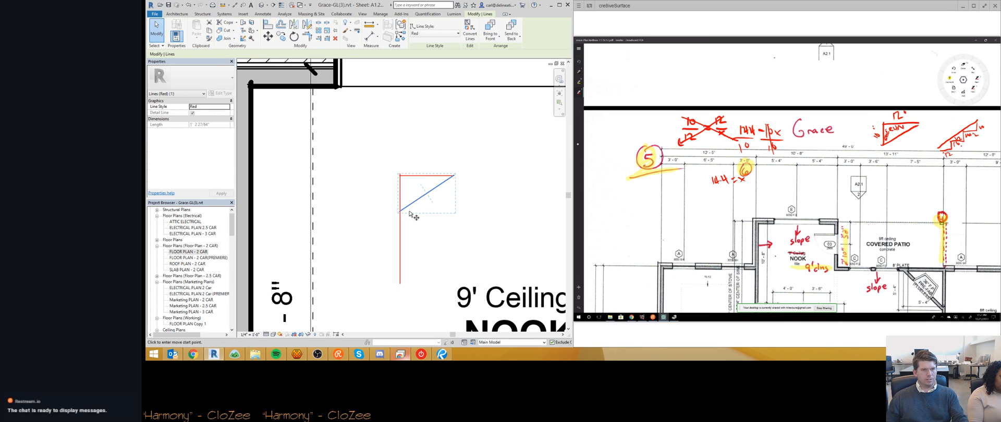
{"action": "key", "text": "c"}
{"action": "key", "text": "o"}
{"action": "left_click", "coordinate": [400, 212]}
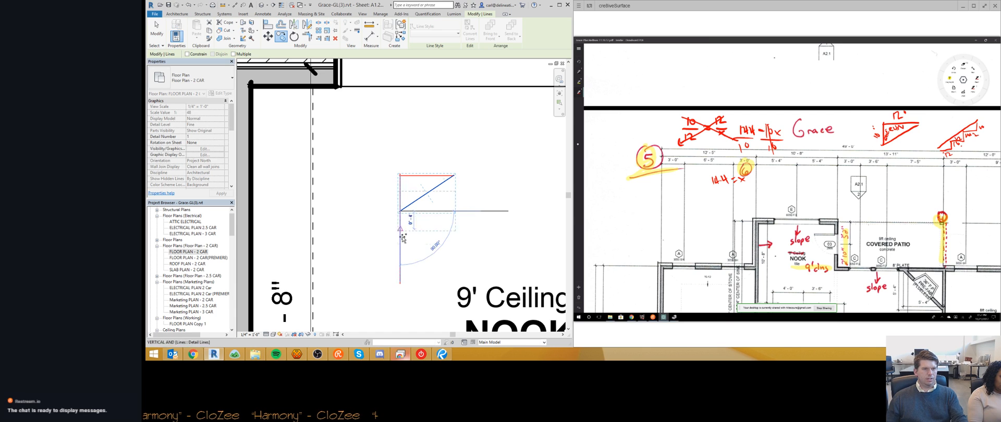
{"action": "left_click", "coordinate": [402, 281]}
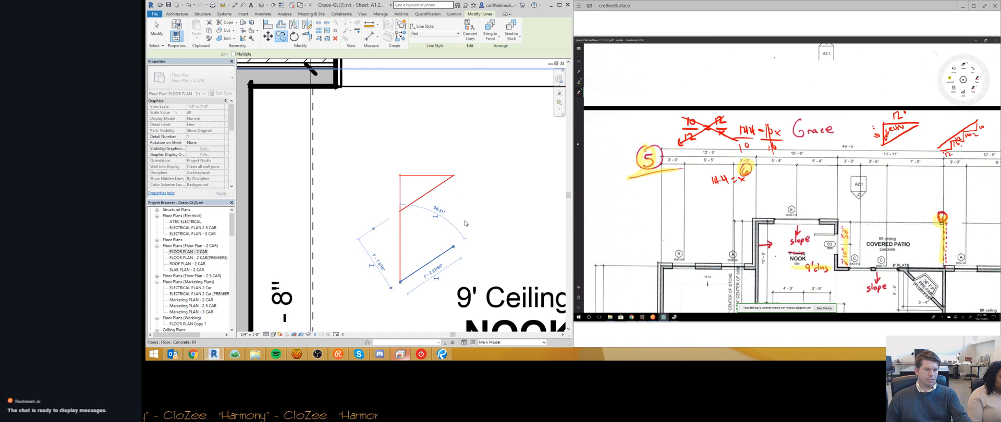
{"action": "left_click", "coordinate": [481, 216]}
{"action": "left_click", "coordinate": [434, 265]}
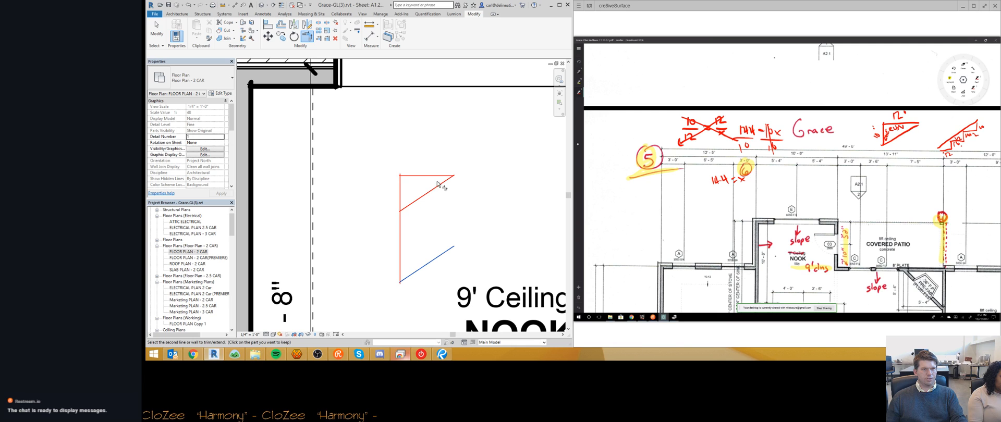
{"action": "left_click", "coordinate": [443, 176]}
{"action": "scroll", "coordinate": [387, 210], "scroll_direction": "down", "scroll_amount": 1}
{"action": "key", "text": "Escape"}
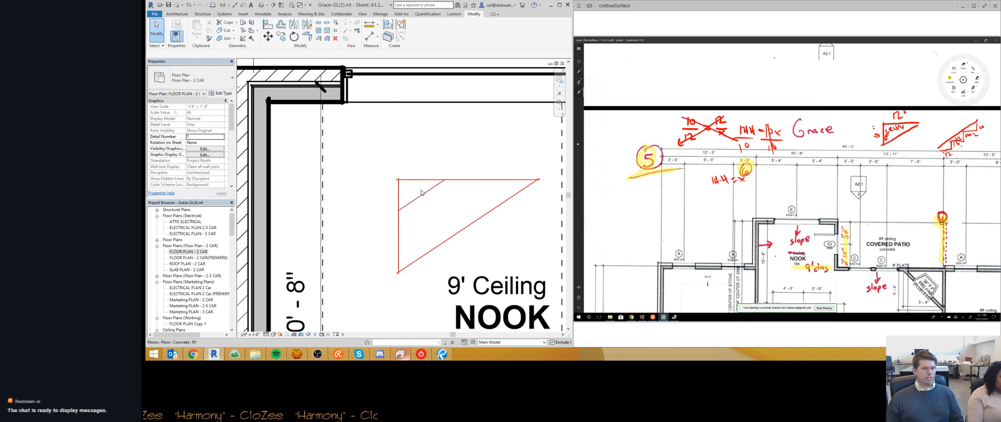
- Duplicate the linear dimension type as Ordinate - 3/32" Blue and set its dimension string type to Ordinate
{"action": "middle_click_drag", "start_coordinate": [458, 223], "coordinate": [439, 227]}
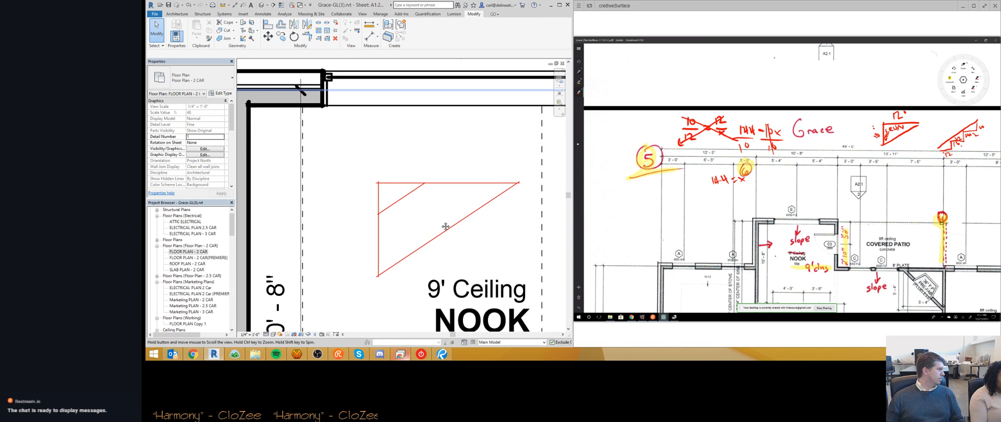
{"action": "key", "text": "d"}
{"action": "key", "text": "i"}
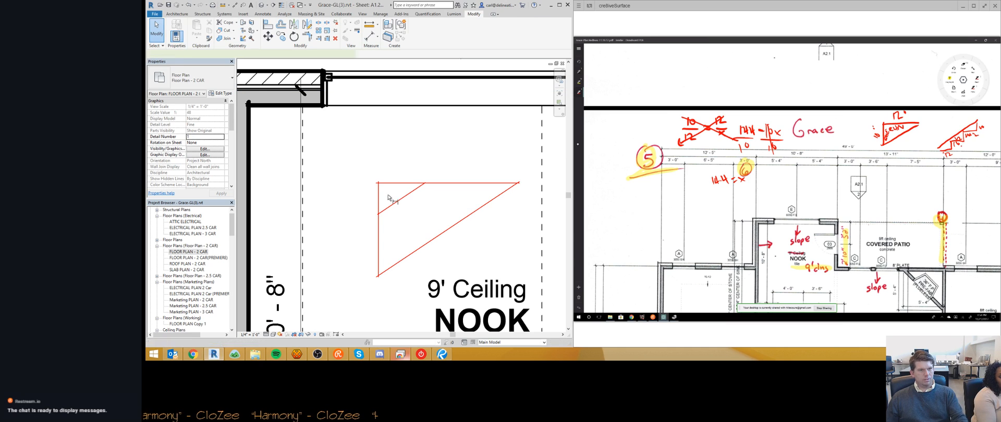
{"action": "left_click", "coordinate": [190, 78]}
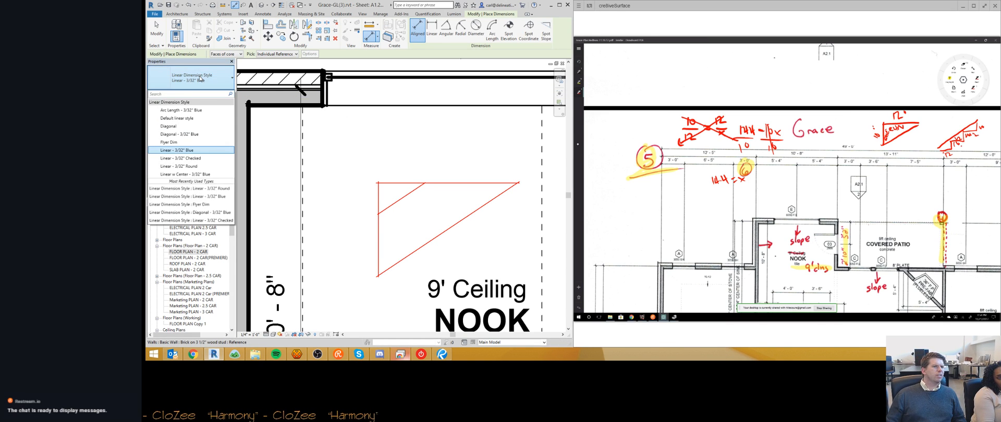
{"action": "left_click", "coordinate": [199, 79]}
{"action": "left_click", "coordinate": [220, 95]}
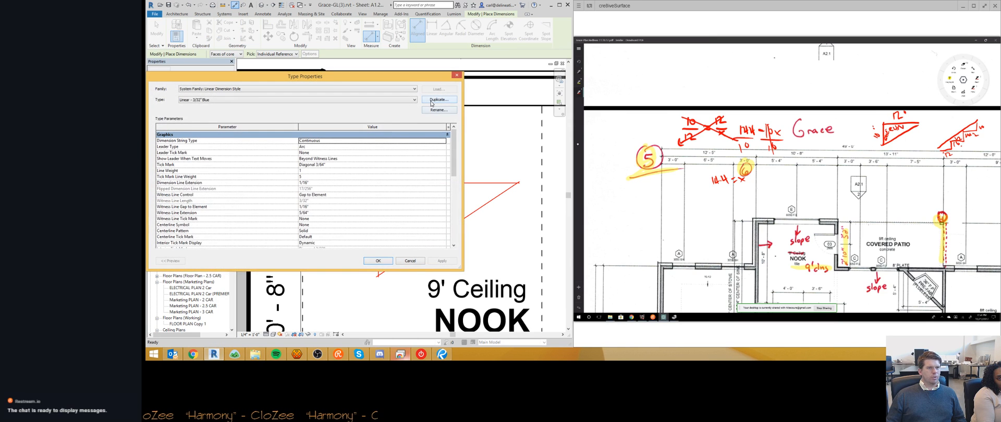
{"action": "left_click", "coordinate": [439, 99]}
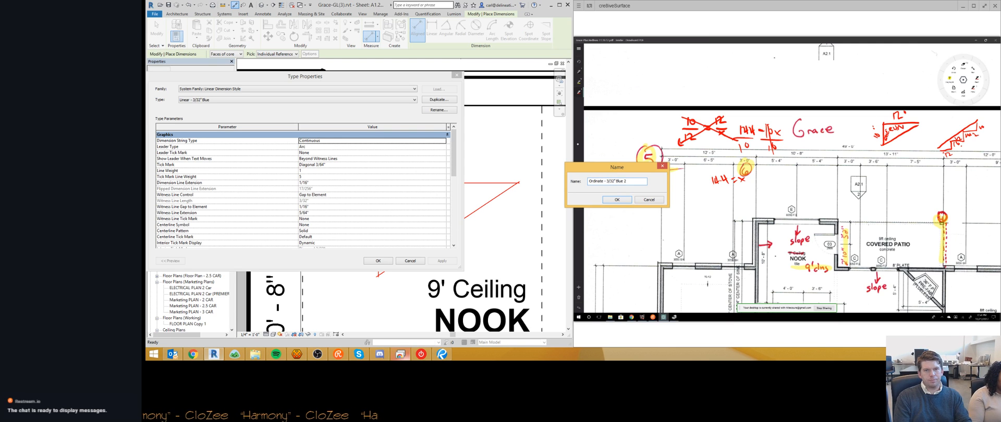
{"action": "key", "text": "Return"}
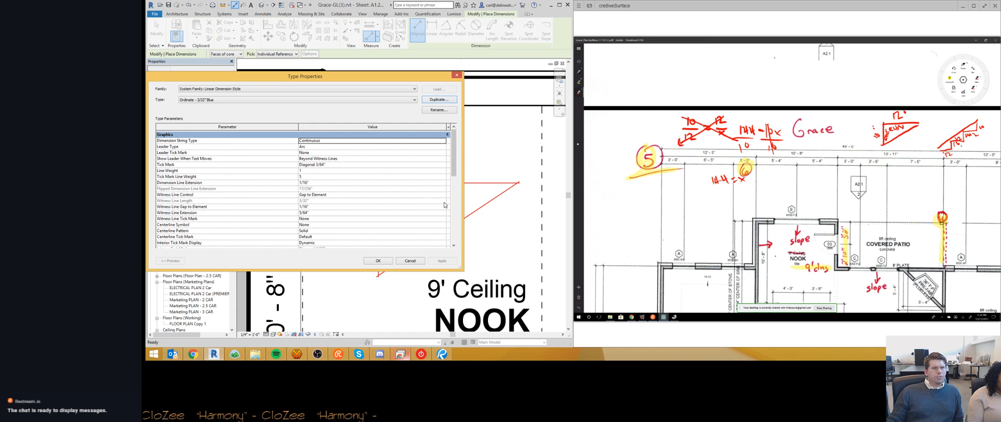
{"action": "left_click", "coordinate": [440, 140]}
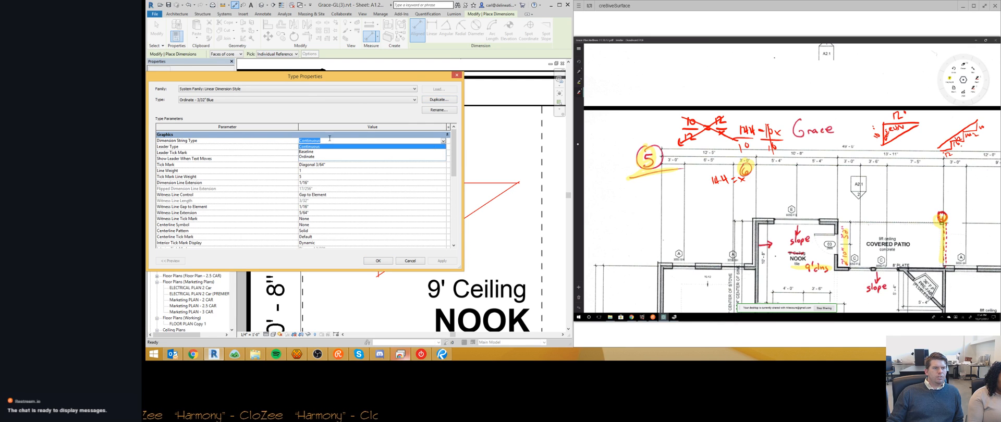
{"action": "left_click", "coordinate": [307, 157]}
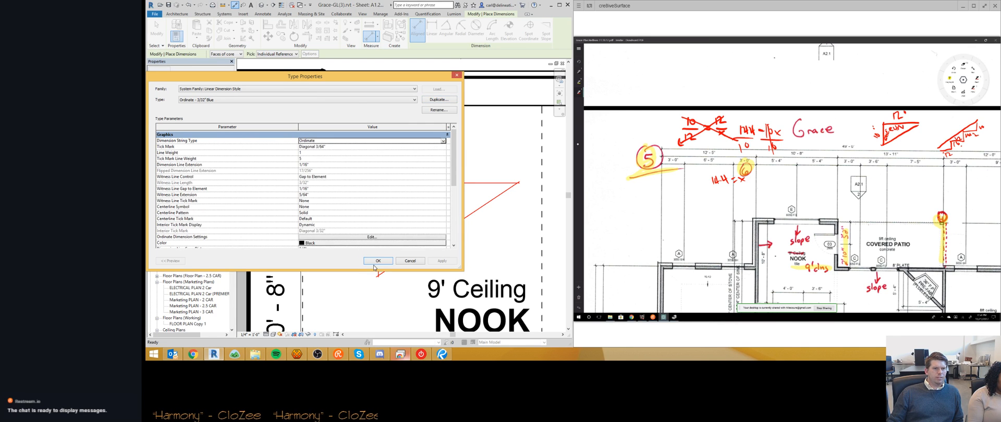
{"action": "left_click", "coordinate": [379, 261]}
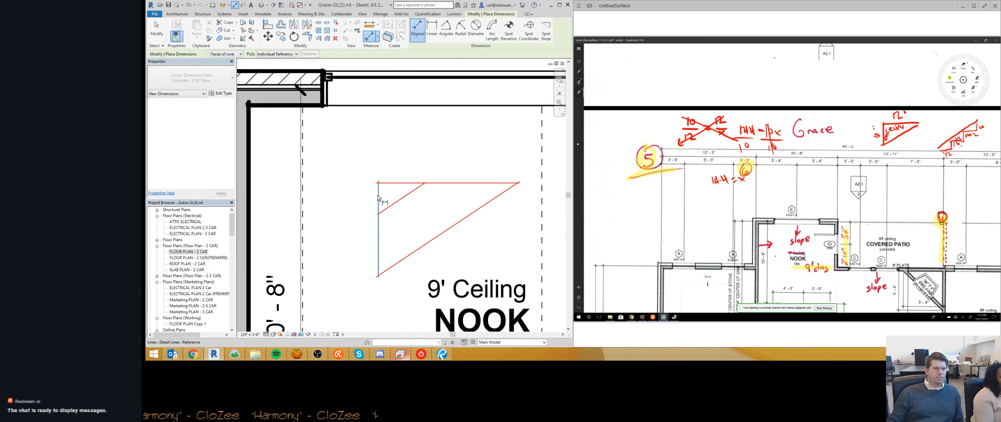
- Place an ordinate dimension above the slope triangles, through the ends of both horizontal legs, and spread its text apart
{"action": "left_click", "coordinate": [425, 182]}
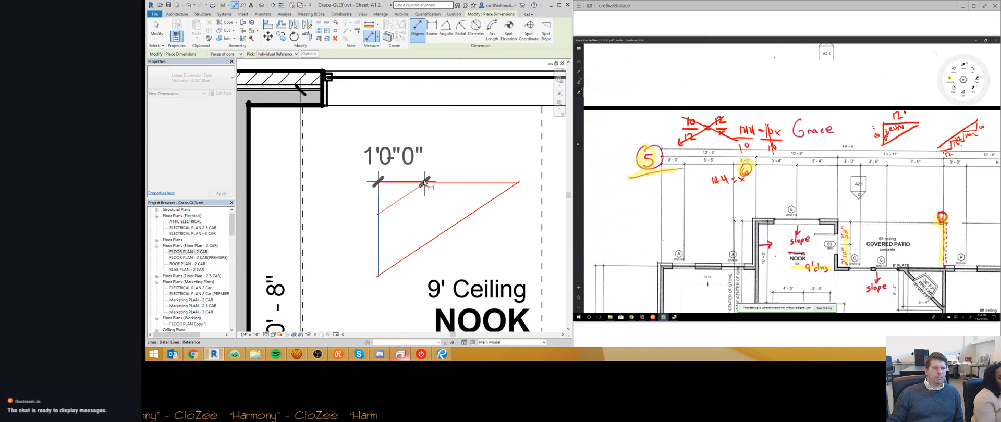
{"action": "left_click", "coordinate": [516, 181]}
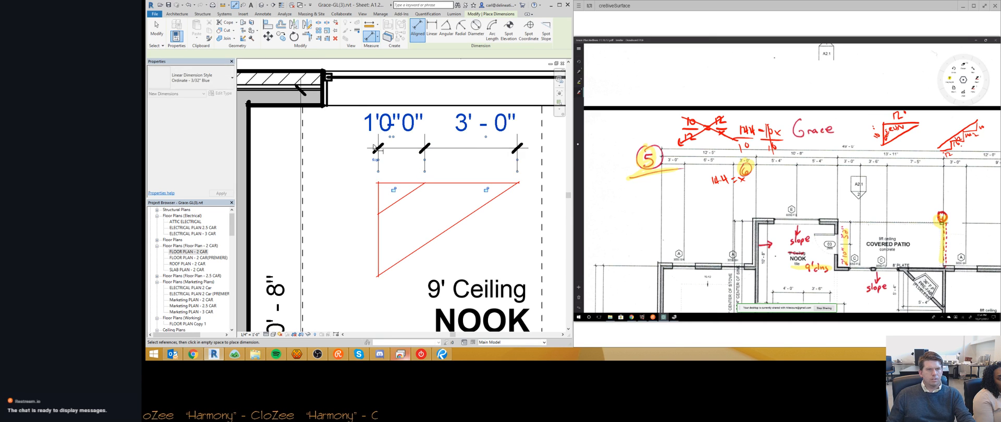
{"action": "left_click", "coordinate": [380, 147]}
{"action": "middle_click_drag", "start_coordinate": [380, 148], "coordinate": [410, 207]}
{"action": "left_click_drag", "start_coordinate": [420, 199], "coordinate": [452, 194]}
{"action": "middle_click_drag", "start_coordinate": [515, 201], "coordinate": [441, 210]}
{"action": "left_click_drag", "start_coordinate": [439, 208], "coordinate": [471, 202]}
{"action": "left_click", "coordinate": [400, 211]}
{"action": "middle_click_drag", "start_coordinate": [398, 211], "coordinate": [450, 180]}
{"action": "scroll", "coordinate": [424, 204], "scroll_direction": "down", "scroll_amount": 2}
{"action": "key", "text": "Escape"}
{"action": "key", "text": "Escape"}
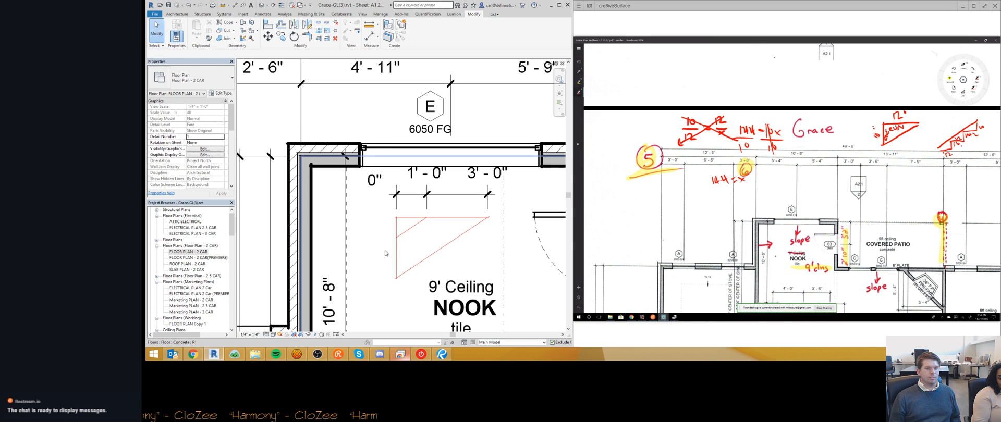
- Delete the ordinate dimension and the red slope triangle lines from the nook
{"action": "left_click", "coordinate": [411, 197]}
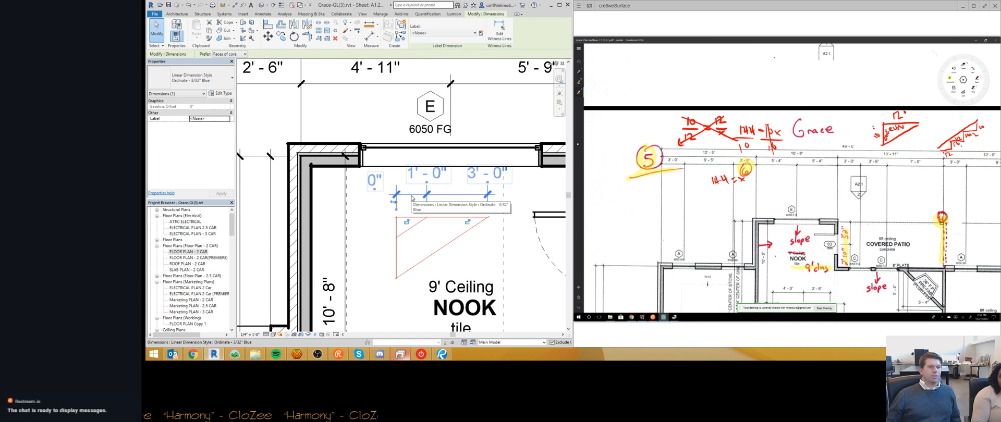
{"action": "key", "text": "Delete"}
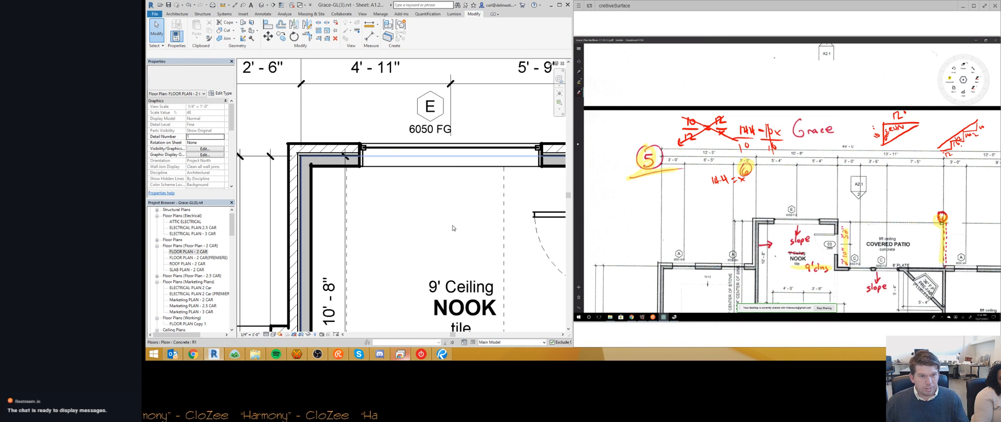
- Shift the nook's 10'-8" vertical dimension sideways into the room, clear of the dashed overhead line
{"action": "scroll", "coordinate": [453, 228], "scroll_direction": "down", "scroll_amount": 2}
{"action": "middle_click_drag", "start_coordinate": [350, 279], "coordinate": [355, 154]}
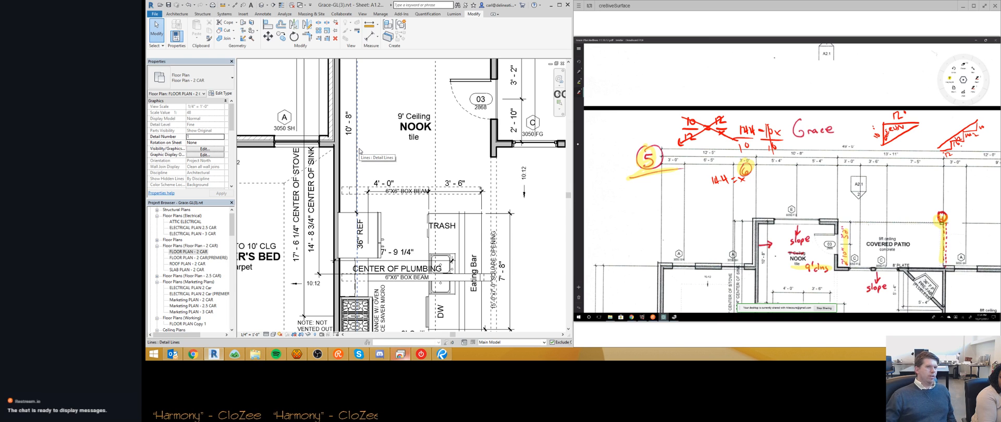
{"action": "scroll", "coordinate": [367, 138], "scroll_direction": "up", "scroll_amount": 5}
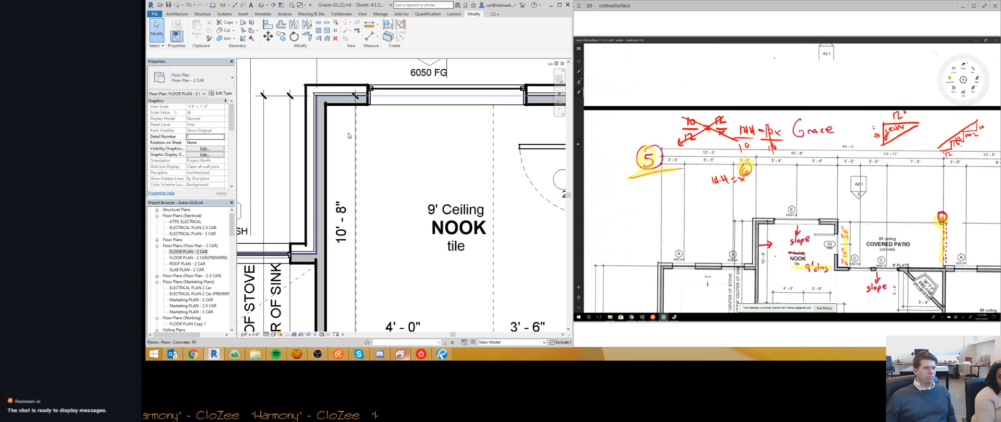
{"action": "left_click", "coordinate": [358, 130]}
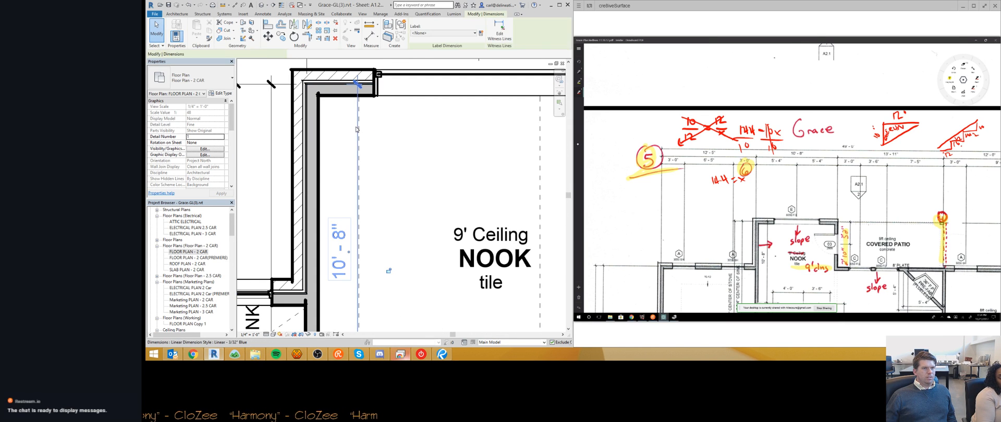
{"action": "left_click_drag", "start_coordinate": [358, 130], "coordinate": [391, 134]}
{"action": "scroll", "coordinate": [415, 160], "scroll_direction": "down", "scroll_amount": 3}
{"action": "left_click", "coordinate": [415, 112]}
{"action": "scroll", "coordinate": [410, 179], "scroll_direction": "down", "scroll_amount": 2}
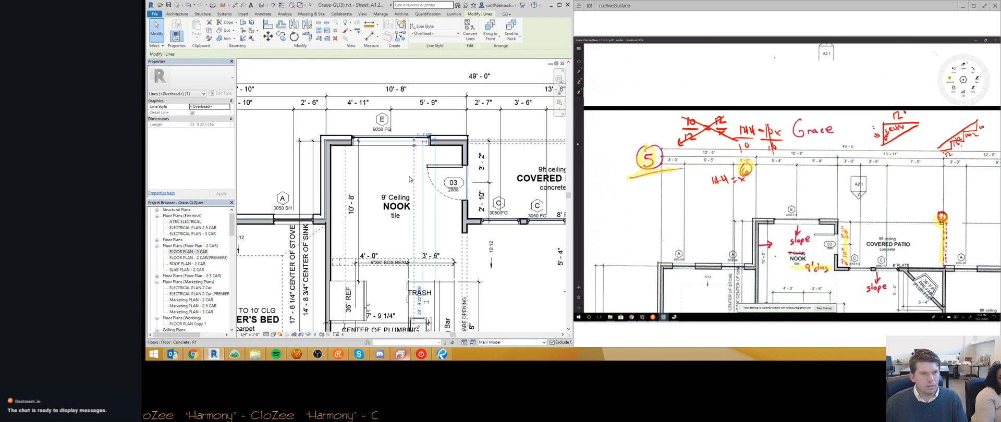
{"action": "left_click", "coordinate": [375, 169]}
{"action": "scroll", "coordinate": [360, 166], "scroll_direction": "up", "scroll_amount": 3}
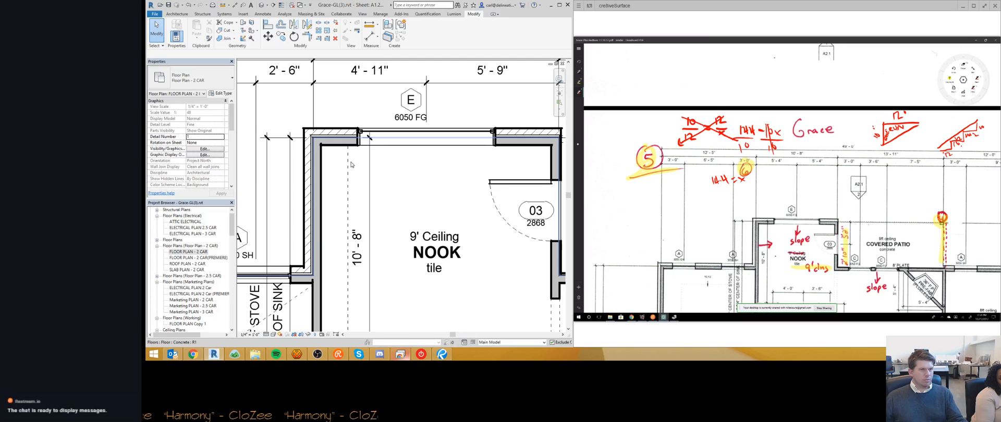
{"action": "left_click", "coordinate": [348, 162]}
{"action": "key", "text": "Escape"}
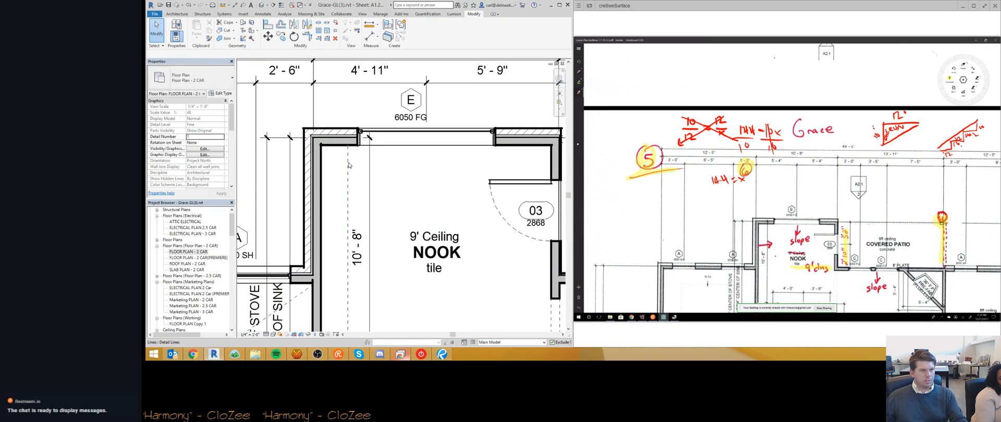
{"action": "left_click", "coordinate": [349, 164]}
{"action": "key", "text": "c"}
{"action": "key", "text": "s"}
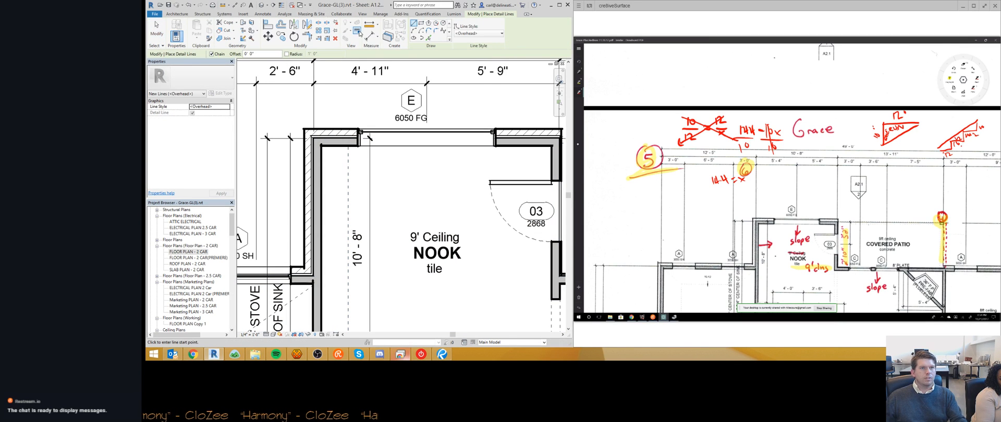
{"action": "left_click", "coordinate": [428, 38]}
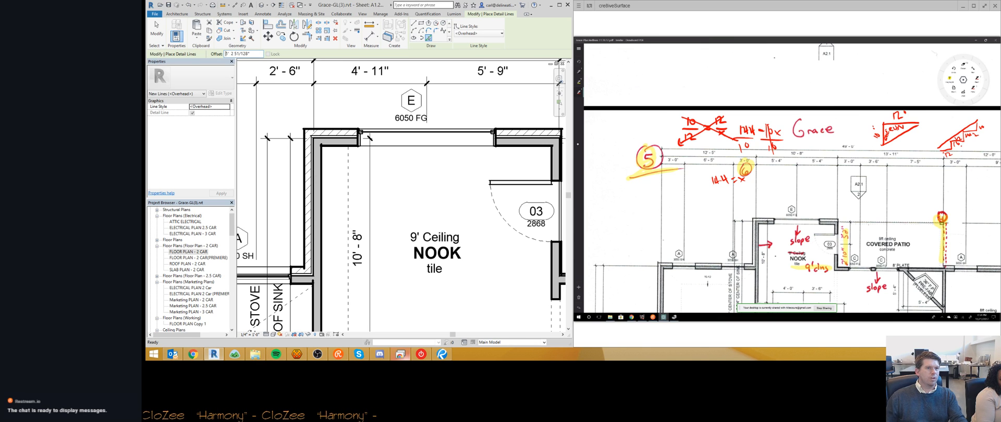
{"action": "scroll", "coordinate": [307, 128], "scroll_direction": "up", "scroll_amount": 3}
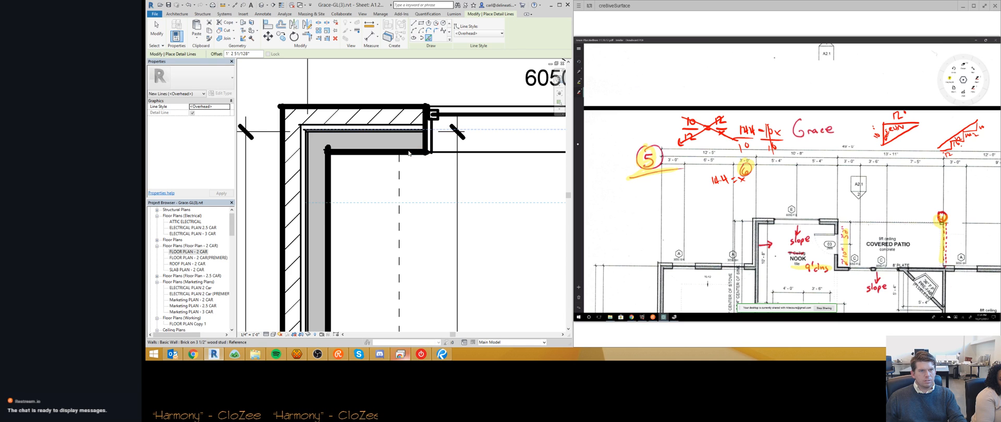
{"action": "key", "text": "Tab"}
{"action": "key", "text": "Tab"}
{"action": "key", "text": "Tab"}
{"action": "key", "text": "Tab"}
{"action": "key", "text": "Tab"}
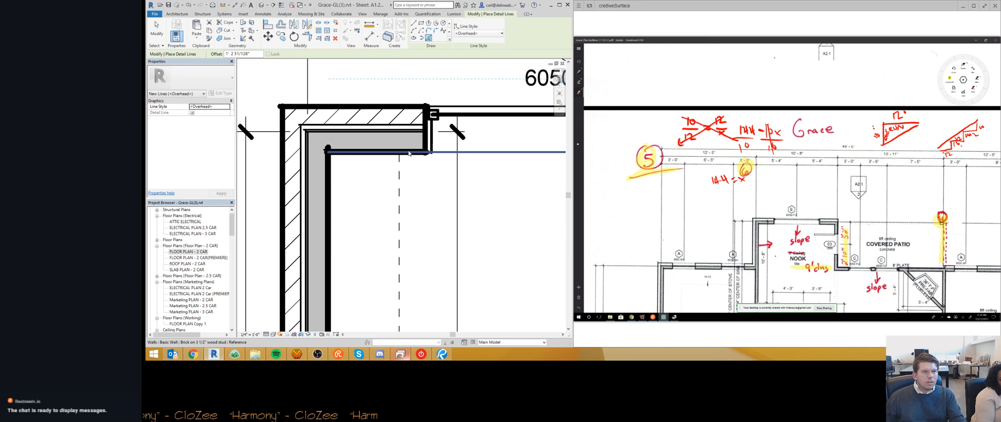
{"action": "key", "text": "Tab"}
{"action": "key", "text": "Escape"}
{"action": "key", "text": "Escape"}
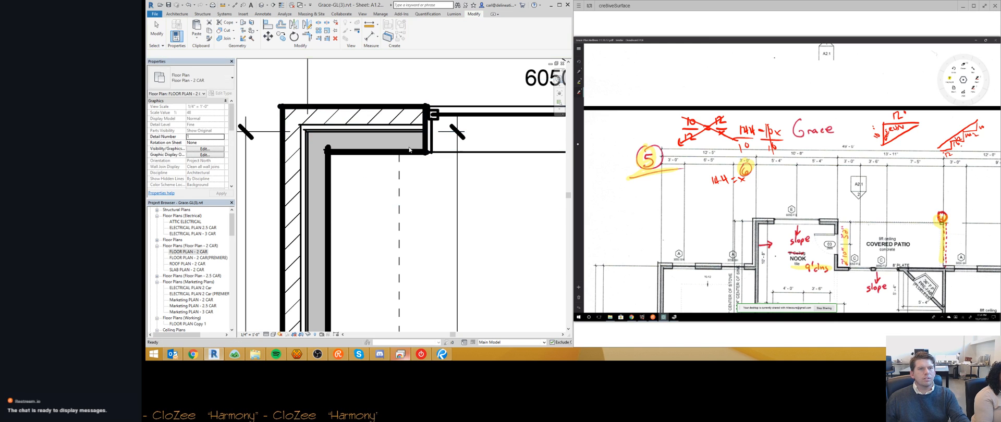
- Draw a horizontal overhead detail line across the nook, offset 14.4" (1' 2 51/128") inward from the inner face of the window wall
{"action": "key", "text": "d"}
{"action": "key", "text": "l"}
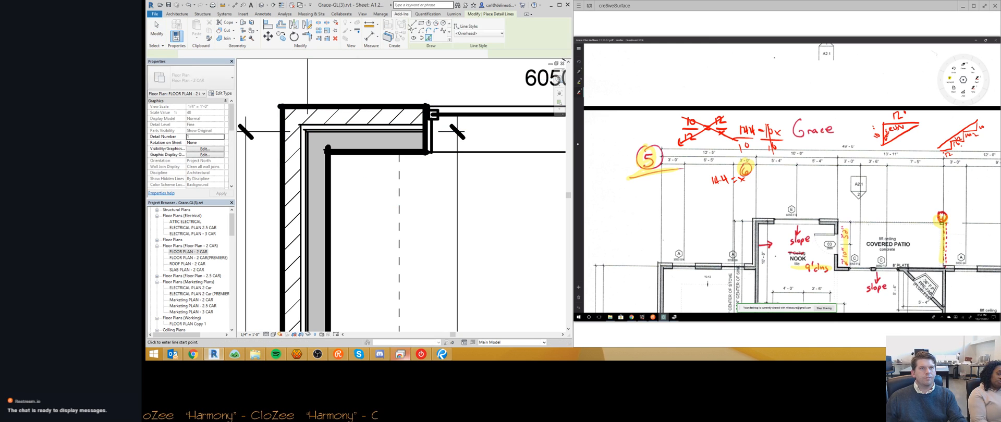
{"action": "left_click_drag", "start_coordinate": [271, 54], "coordinate": [205, 57]}
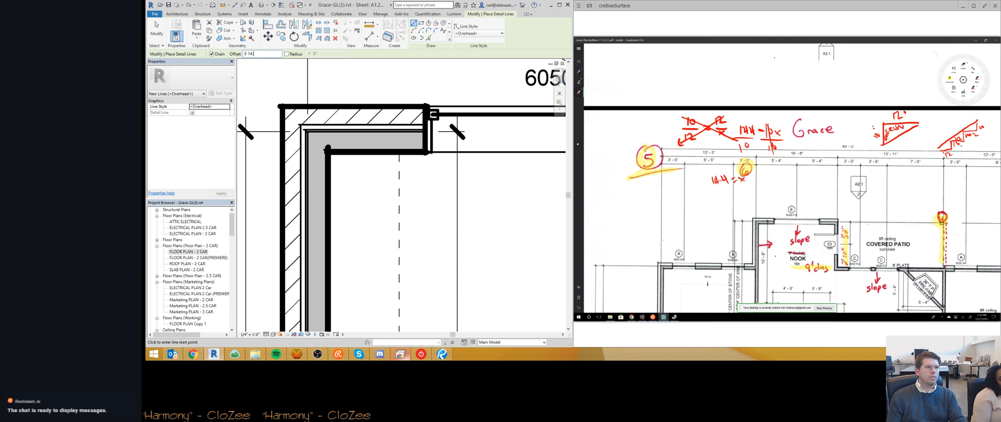
{"action": "left_click", "coordinate": [391, 152]}
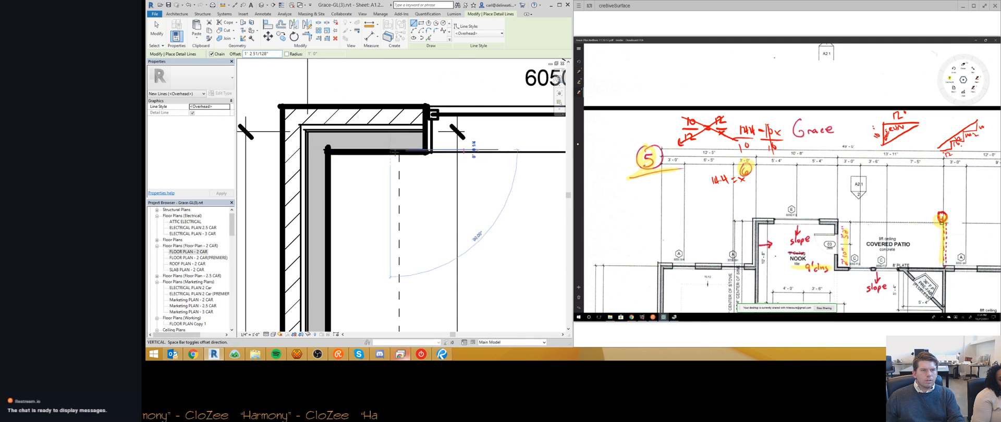
{"action": "scroll", "coordinate": [530, 151], "scroll_direction": "down", "scroll_amount": 2}
{"action": "middle_click_drag", "start_coordinate": [531, 152], "coordinate": [352, 152]}
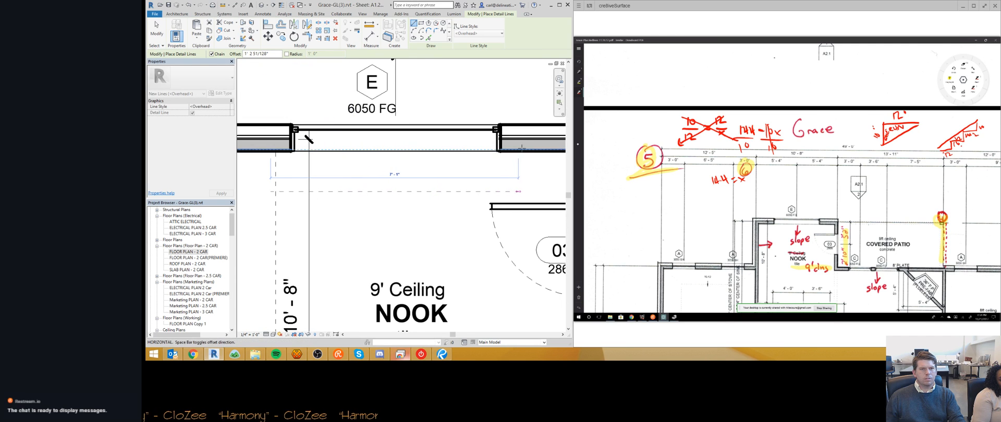
{"action": "middle_click_drag", "start_coordinate": [522, 152], "coordinate": [418, 145]}
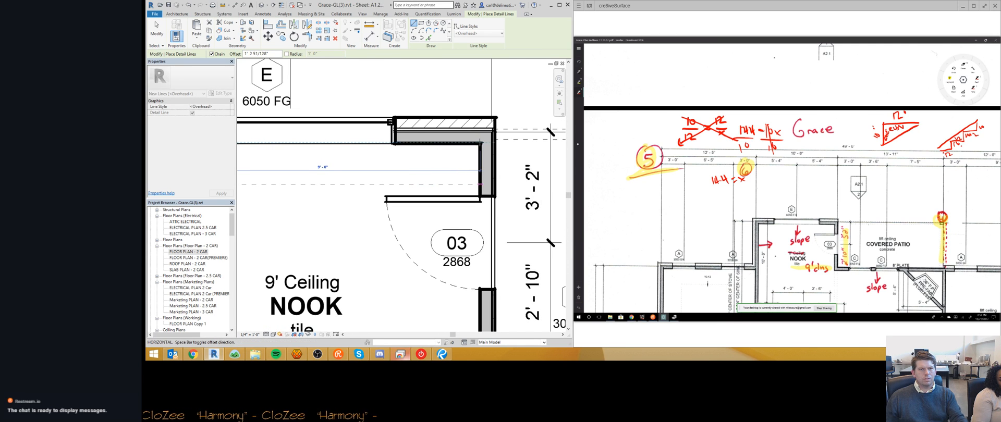
{"action": "left_click", "coordinate": [479, 144]}
{"action": "key", "text": "Escape"}
{"action": "key", "text": "Escape"}
- Trim the nook's horizontal and vertical dashed overhead lines to a corner beside the upper-left wall corner
{"action": "mouse_move", "coordinate": [410, 177]}
{"action": "middle_mouse_down"}
{"action": "mouse_move", "coordinate": [546, 176]}
{"action": "mouse_move", "coordinate": [419, 164]}
{"action": "middle_mouse_up"}
{"action": "scroll", "coordinate": [546, 176], "scroll_direction": "down", "scroll_amount": 1}
{"action": "key", "text": "t"}
{"action": "key", "text": "r"}
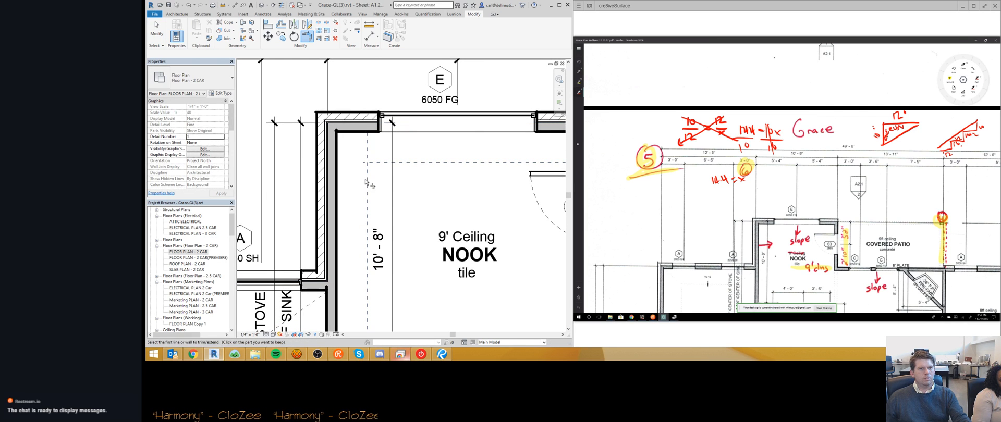
- Draw a diagonal overhead detail line from the trimmed line corner to the nook's inner upper-left wall corner
{"action": "key", "text": "d"}
{"action": "key", "text": "l"}
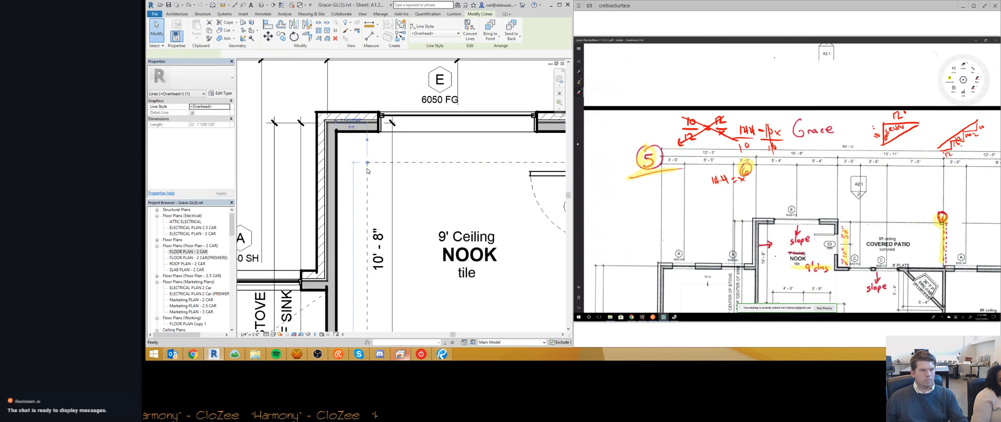
{"action": "left_click", "coordinate": [368, 163]}
{"action": "left_click", "coordinate": [337, 132]}
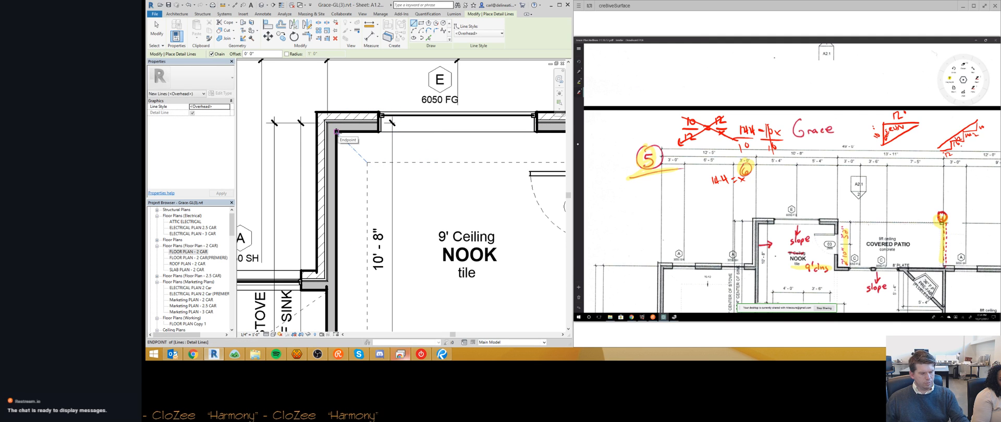
- Check the main roof's slope through its footprint sketch in the 3D view and return to the floor plan sheet
{"action": "key", "text": "ctrl+Tab"}
{"action": "middle_click_drag", "start_coordinate": [548, 169], "coordinate": [417, 162]}
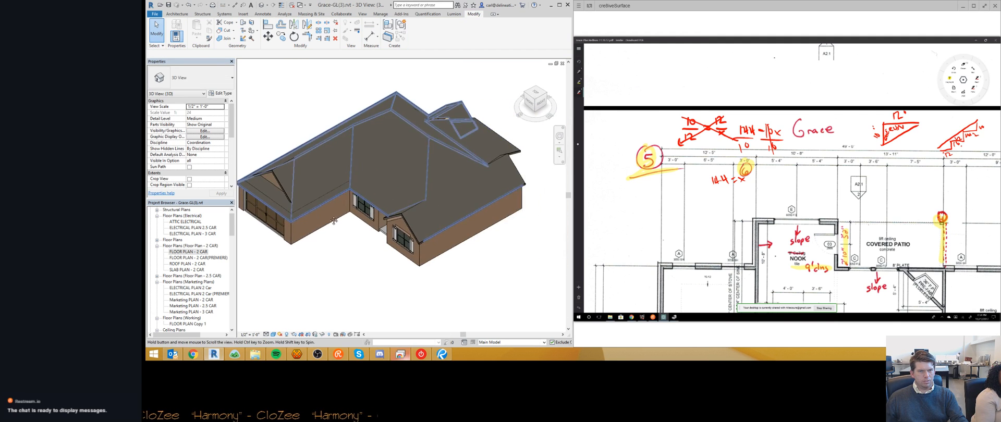
{"action": "double_click", "coordinate": [417, 162]}
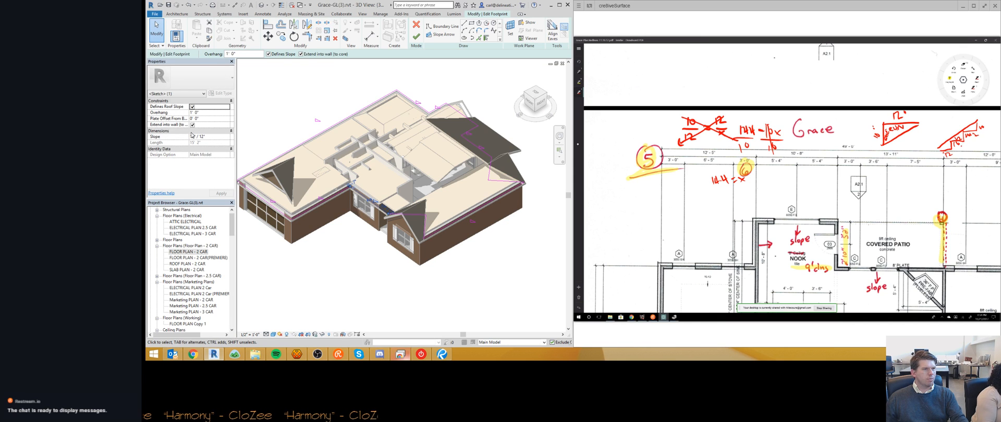
{"action": "left_click", "coordinate": [416, 37]}
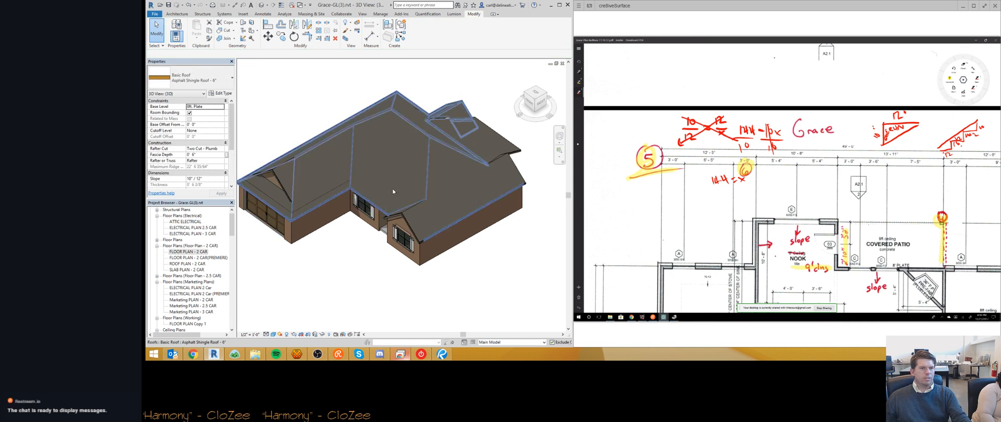
{"action": "key", "text": "ctrl+Tab"}
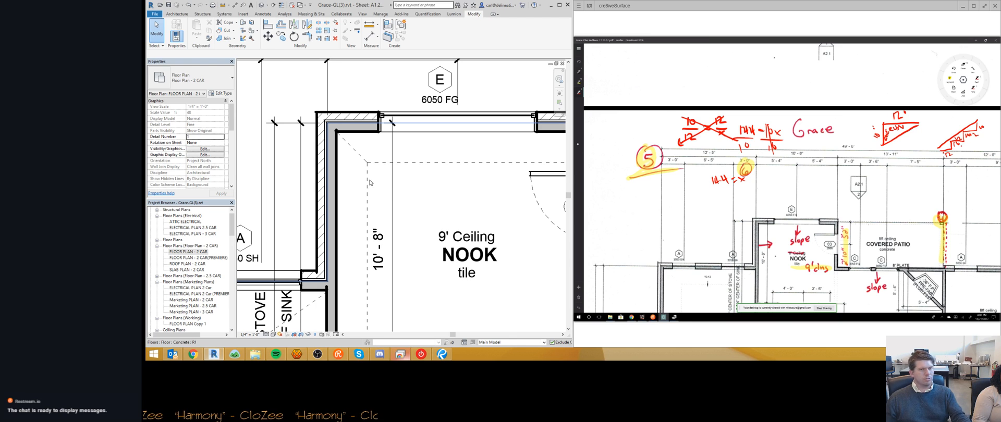
- Copy the living room's 10:12 slope note with its arrow into the nook, in front of window E
{"action": "scroll", "coordinate": [399, 183], "scroll_direction": "down", "scroll_amount": 4}
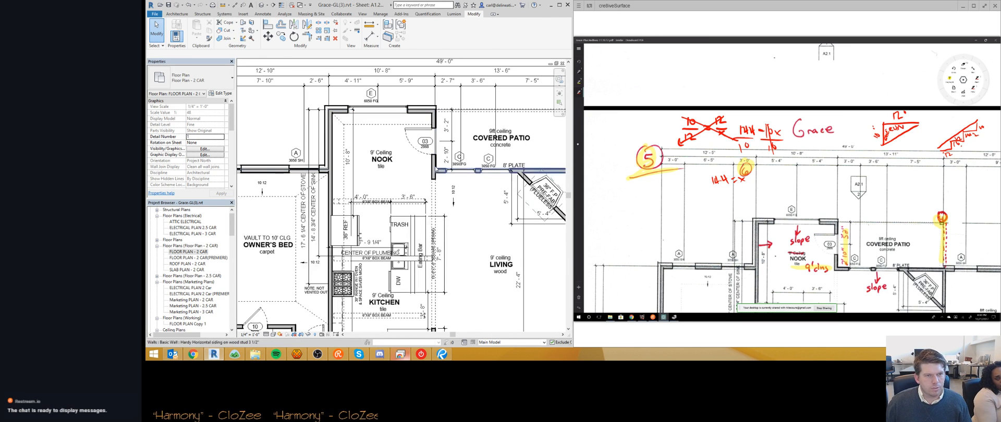
{"action": "left_click", "coordinate": [453, 189]}
{"action": "key", "text": "c"}
{"action": "key", "text": "o"}
{"action": "left_click", "coordinate": [453, 189]}
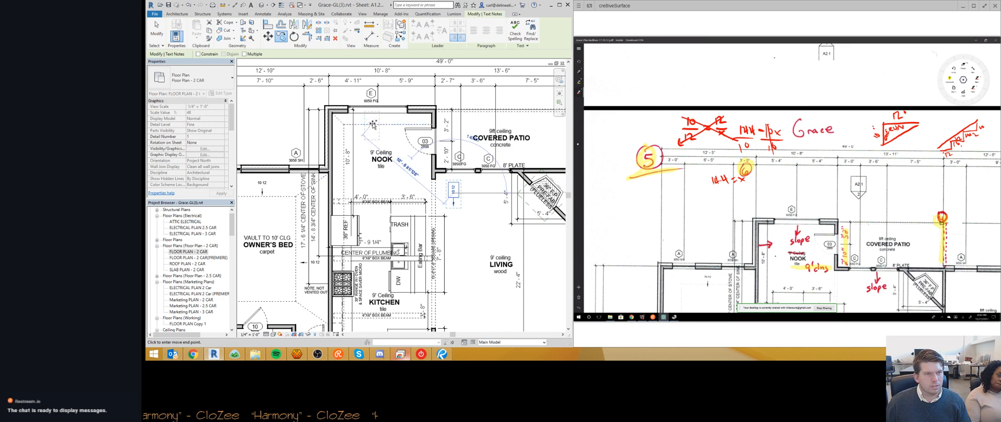
{"action": "scroll", "coordinate": [374, 125], "scroll_direction": "up", "scroll_amount": 3}
{"action": "left_click", "coordinate": [382, 120]}
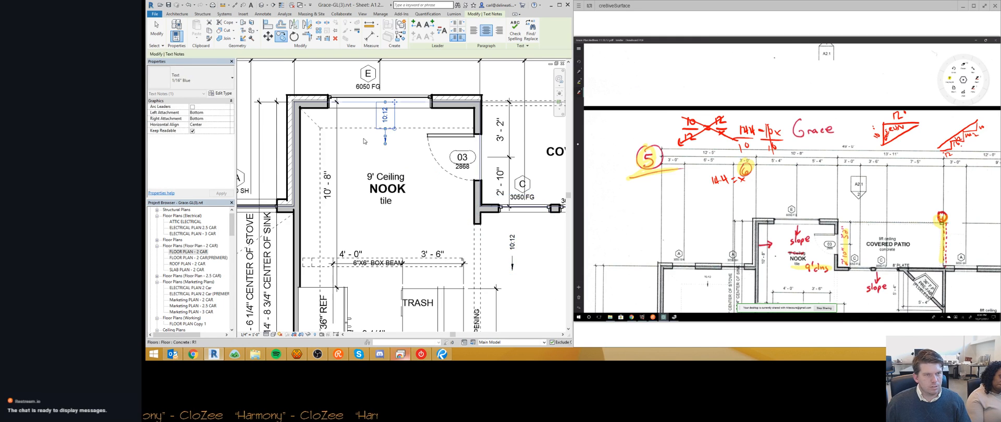
- Copy the nook's 10:12 slope note to the wall opposite door 03 and rotate it so its arrow points into the room
{"action": "key", "text": "c"}
{"action": "key", "text": "o"}
{"action": "left_click", "coordinate": [386, 120]}
{"action": "left_click", "coordinate": [312, 227]}
{"action": "key", "text": "r"}
{"action": "key", "text": "o"}
{"action": "left_click", "coordinate": [374, 214]}
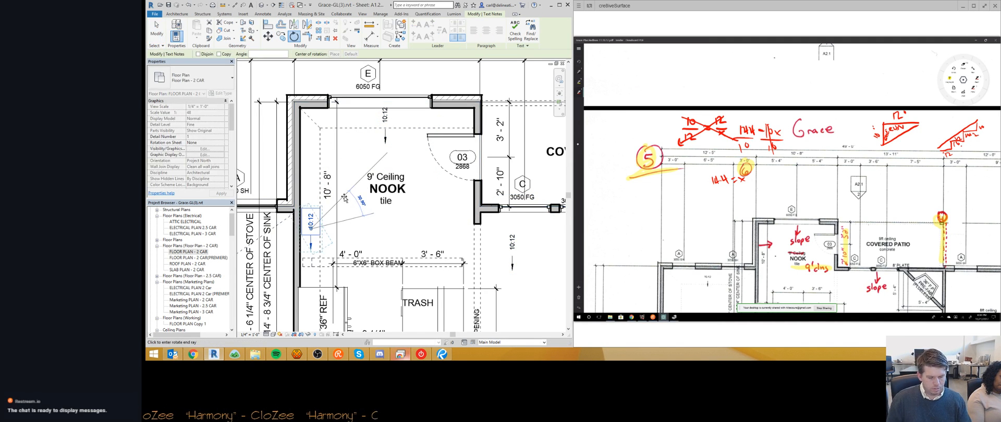
{"action": "key", "text": "Return"}
- Shift the rotated 10:12 slope note off the nook's side wall, placing its arrow past the dashed overhead line
{"action": "scroll", "coordinate": [317, 215], "scroll_direction": "up", "scroll_amount": 3}
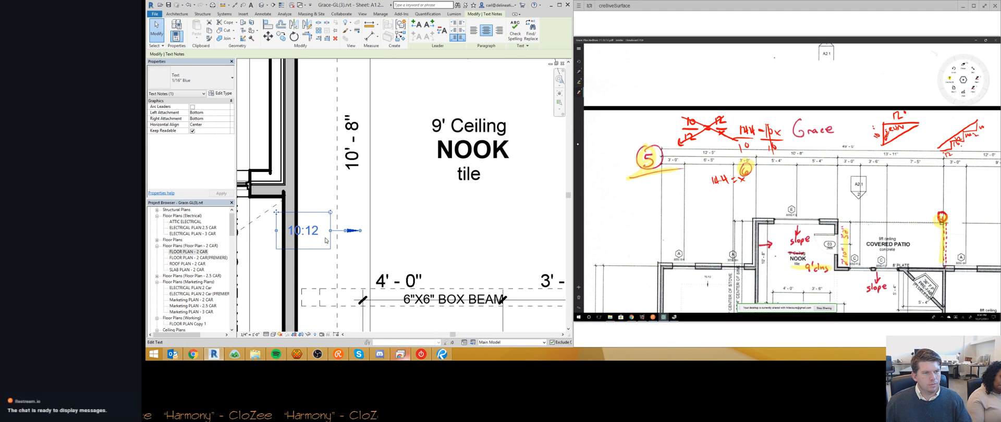
{"action": "left_click_drag", "start_coordinate": [336, 234], "coordinate": [348, 209]}
{"action": "left_click", "coordinate": [402, 172]}
{"action": "middle_click_drag", "start_coordinate": [402, 172], "coordinate": [384, 202]}
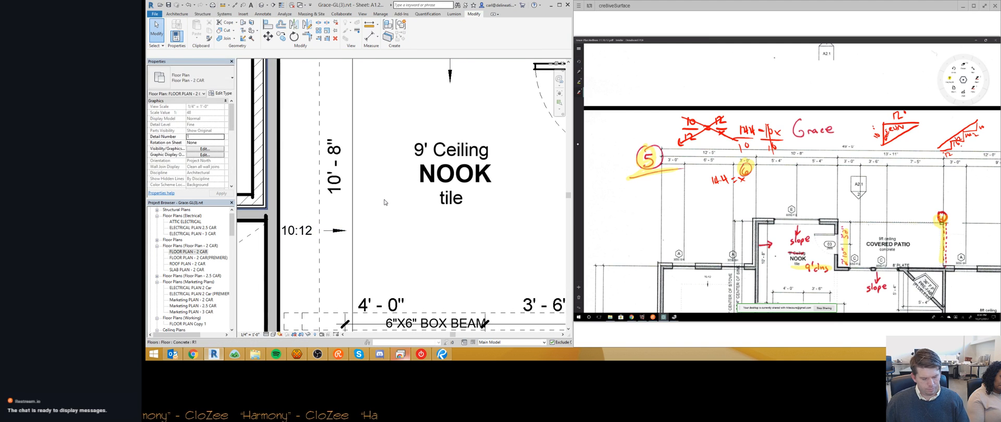
- Nudge the 10:12 slope note below window E slightly further into the nook, away from the window wall
{"action": "middle_click_drag", "start_coordinate": [386, 118], "coordinate": [384, 295]}
{"action": "left_click", "coordinate": [446, 209]}
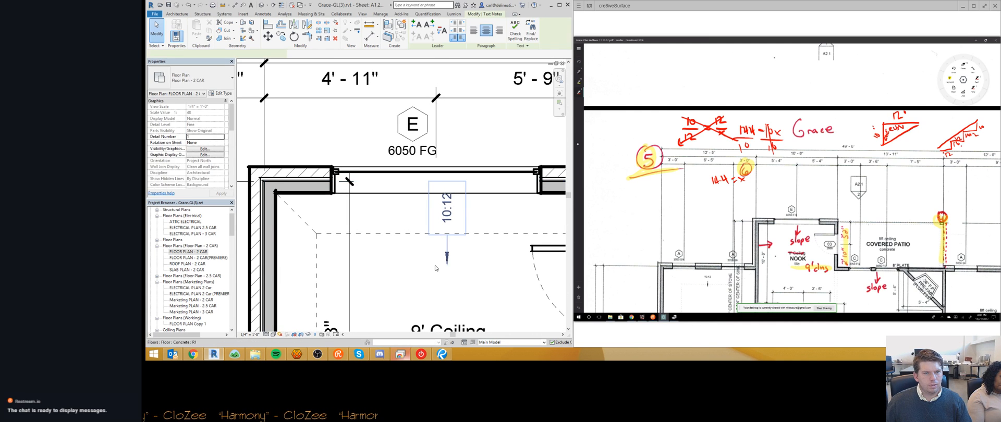
{"action": "scroll", "coordinate": [446, 210], "scroll_direction": "up", "scroll_amount": 5}
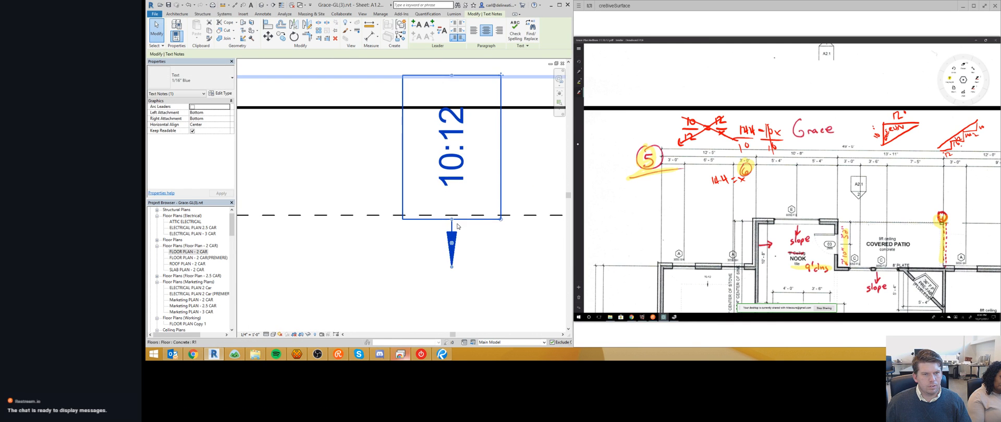
{"action": "left_click_drag", "start_coordinate": [452, 233], "coordinate": [452, 236]}
{"action": "left_click", "coordinate": [471, 238]}
{"action": "scroll", "coordinate": [452, 201], "scroll_direction": "down", "scroll_amount": 5}
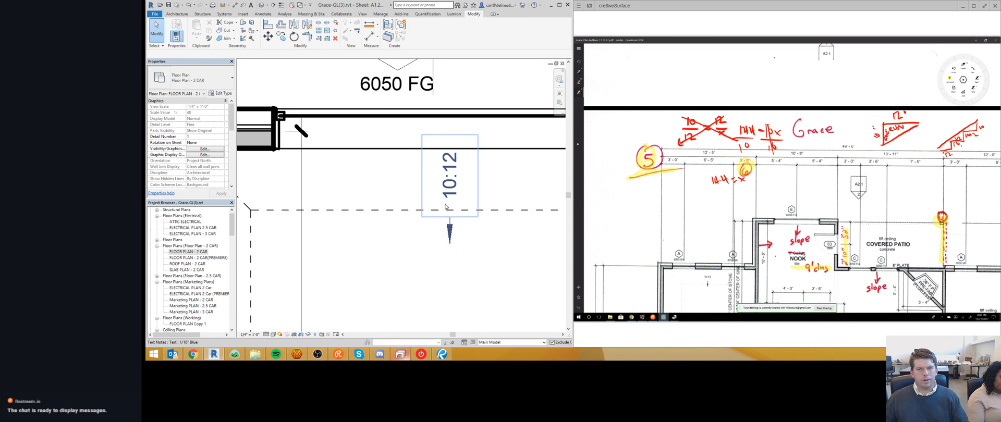
- Draw a horizontal overhead detail line across the living room, offset 14.4" (1' 2 51/128") inward from the patio wall's inner face
{"action": "middle_click_drag", "start_coordinate": [452, 233], "coordinate": [312, 152]}
{"action": "scroll", "coordinate": [313, 151], "scroll_direction": "down", "scroll_amount": 3}
{"action": "middle_click_drag", "start_coordinate": [389, 202], "coordinate": [381, 175]}
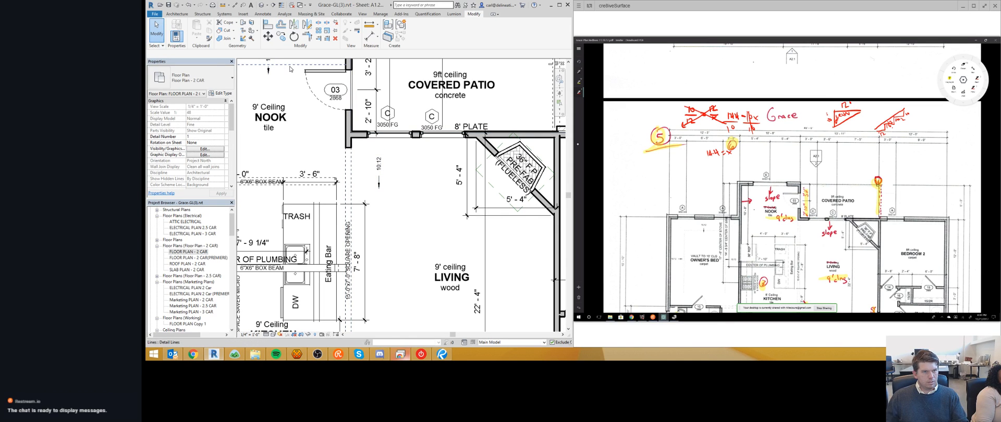
{"action": "key", "text": "d"}
{"action": "key", "text": "l"}
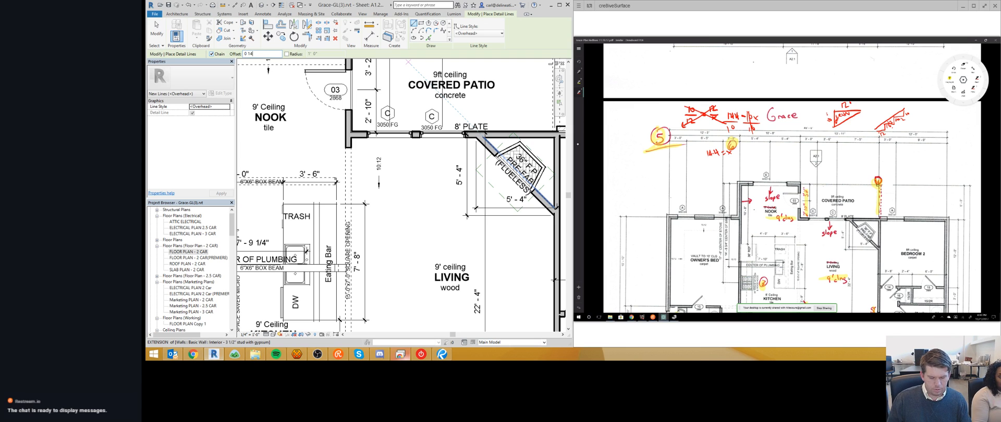
{"action": "scroll", "coordinate": [377, 133], "scroll_direction": "up", "scroll_amount": 5}
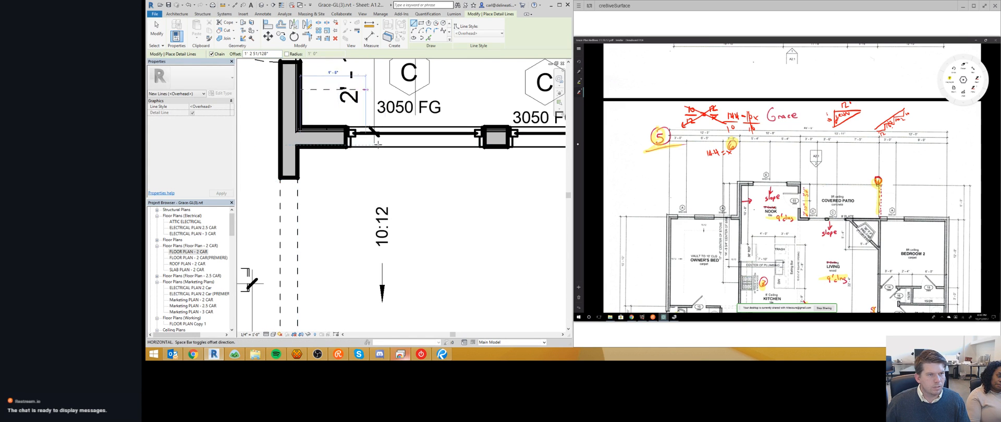
{"action": "scroll", "coordinate": [300, 145], "scroll_direction": "down", "scroll_amount": 4}
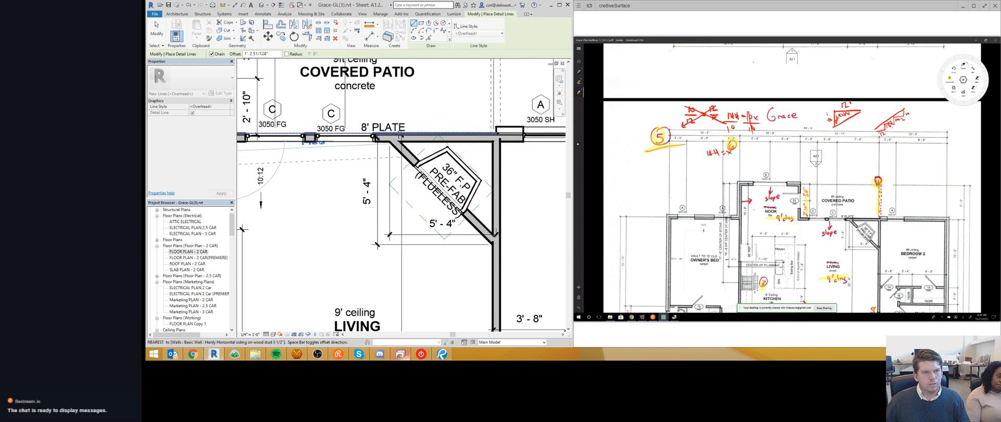
{"action": "key", "text": "Escape"}
{"action": "key", "text": "Escape"}
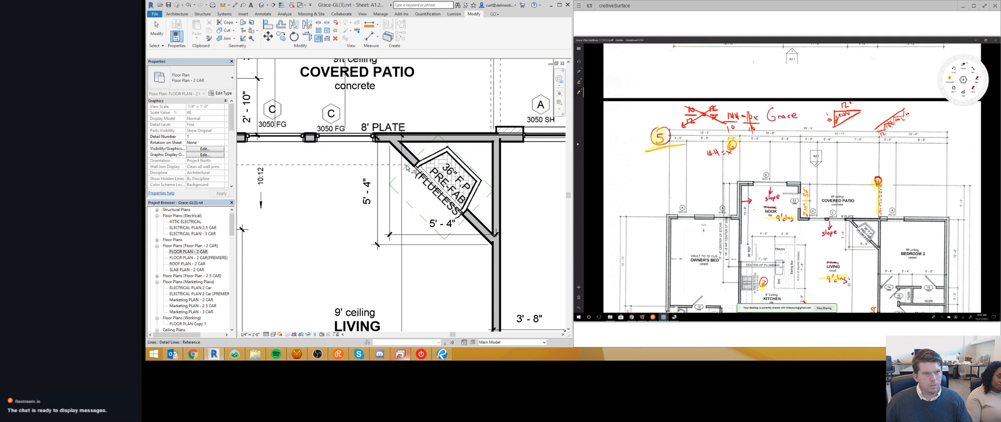
{"action": "middle_click_drag", "start_coordinate": [377, 165], "coordinate": [351, 192]}
{"action": "scroll", "coordinate": [499, 147], "scroll_direction": "down", "scroll_amount": 2}
{"action": "key", "text": "Escape"}
- Move the living room's 10:12 slope note up toward the patio windows so it straddles the dashed overhead line
{"action": "scroll", "coordinate": [408, 152], "scroll_direction": "up", "scroll_amount": 3}
{"action": "left_click", "coordinate": [467, 156]}
{"action": "scroll", "coordinate": [351, 192], "scroll_direction": "down", "scroll_amount": 2}
{"action": "scroll", "coordinate": [346, 190], "scroll_direction": "up", "scroll_amount": 3}
{"action": "left_click_drag", "start_coordinate": [334, 185], "coordinate": [369, 135]}
{"action": "scroll", "coordinate": [371, 158], "scroll_direction": "down", "scroll_amount": 1}
{"action": "left_click", "coordinate": [378, 132]}
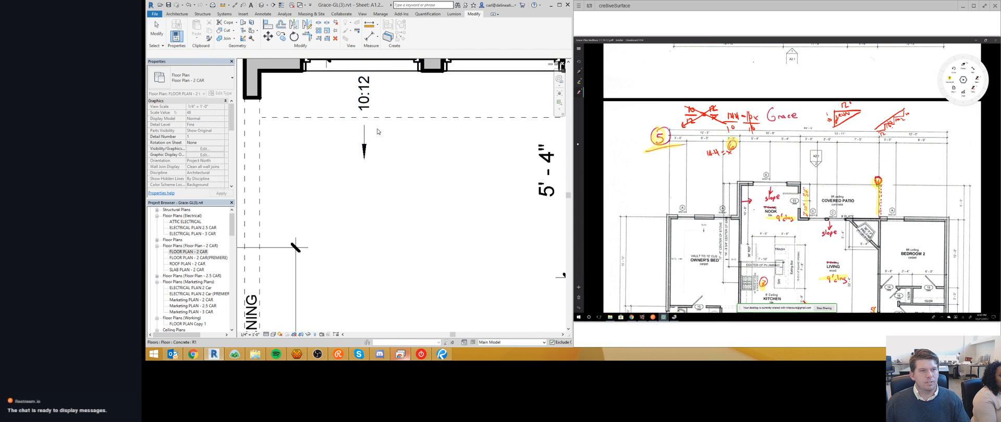
- Nudge the window C tag nearer the fireplace into line with the neighbouring 3050 FG tag on the covered patio
{"action": "scroll", "coordinate": [378, 132], "scroll_direction": "down", "scroll_amount": 2}
{"action": "scroll", "coordinate": [430, 126], "scroll_direction": "down", "scroll_amount": 2}
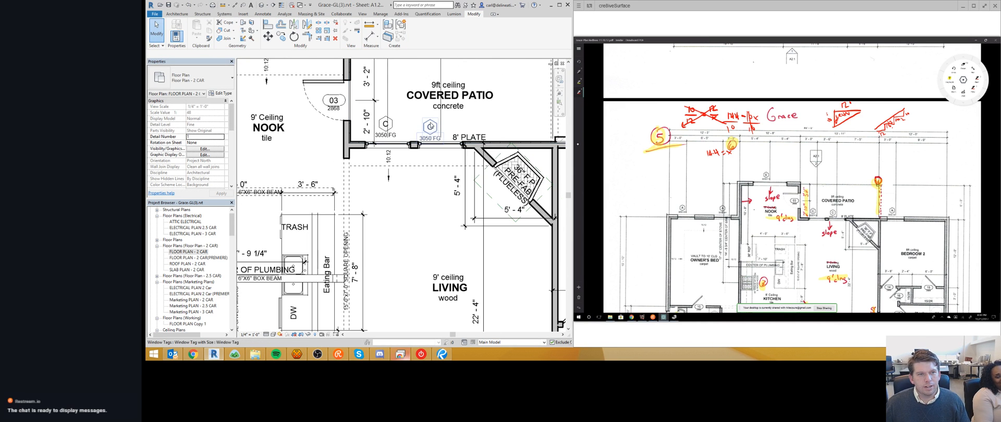
{"action": "left_click", "coordinate": [431, 126]}
{"action": "scroll", "coordinate": [429, 128], "scroll_direction": "up", "scroll_amount": 2}
{"action": "left_click_drag", "start_coordinate": [428, 154], "coordinate": [428, 159]}
{"action": "scroll", "coordinate": [277, 209], "scroll_direction": "down", "scroll_amount": 2}
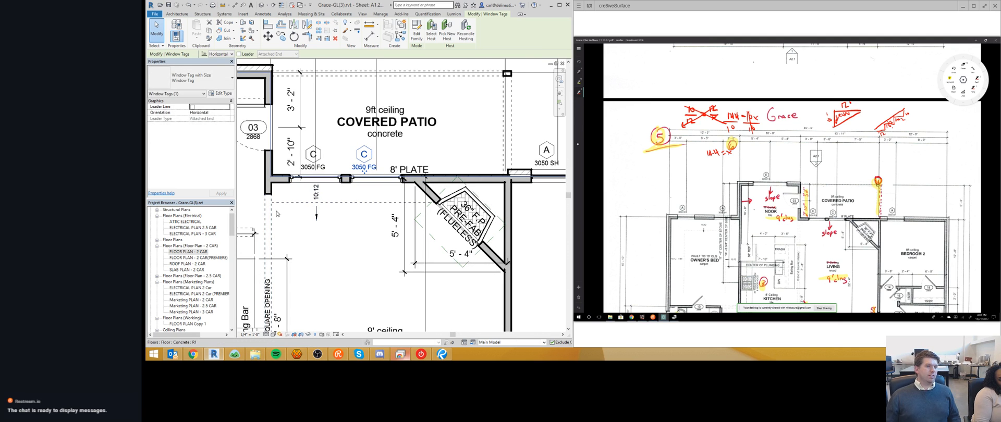
- Shorten the nook's dashed 6"x6" box beam outline at its wall end, ending it at the inner short line
{"action": "middle_click_drag", "start_coordinate": [280, 211], "coordinate": [344, 213]}
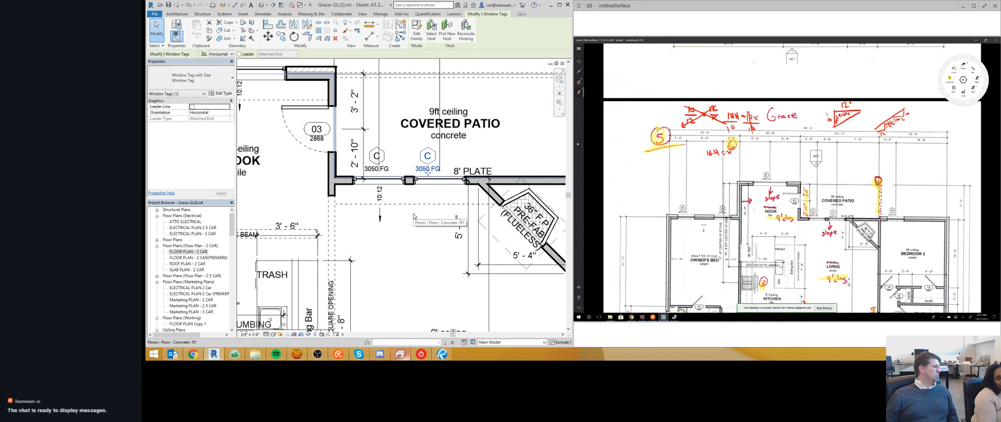
{"action": "middle_click_drag", "start_coordinate": [331, 222], "coordinate": [456, 218]}
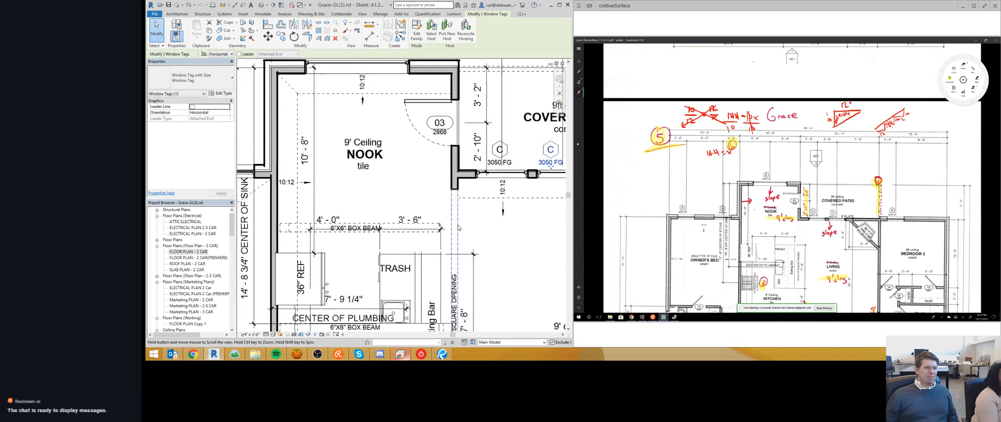
{"action": "scroll", "coordinate": [455, 218], "scroll_direction": "down", "scroll_amount": 2}
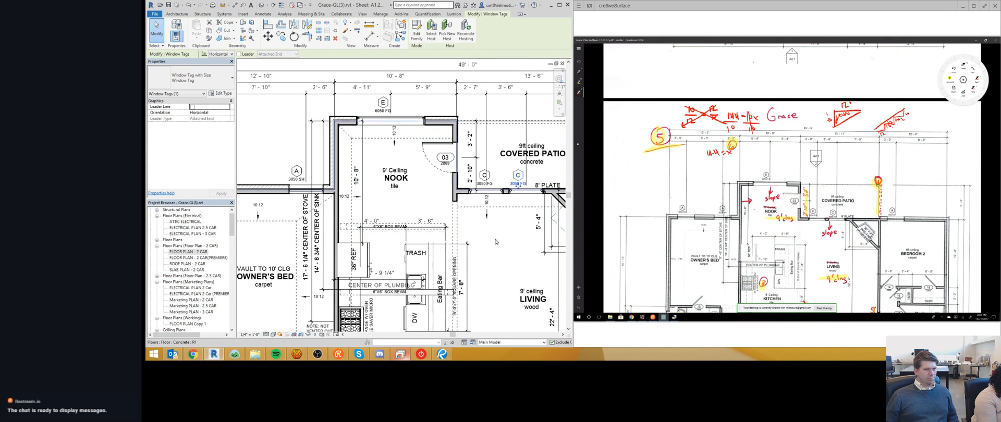
{"action": "scroll", "coordinate": [380, 222], "scroll_direction": "up", "scroll_amount": 5}
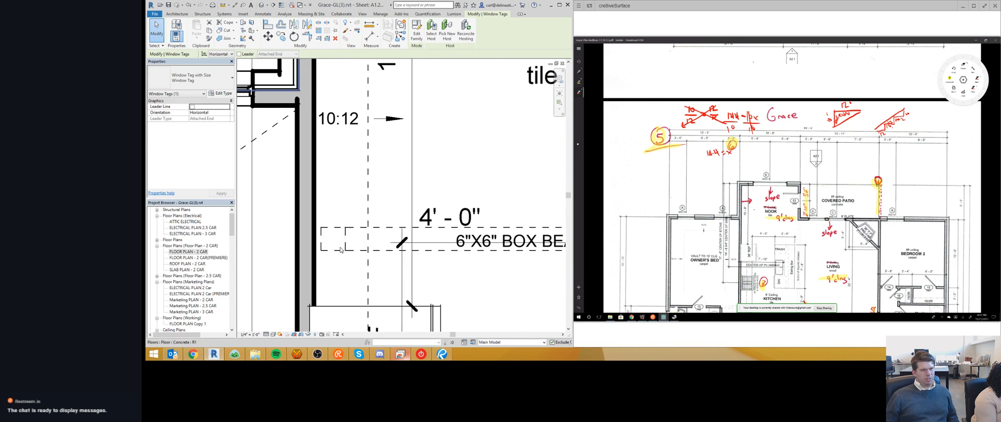
{"action": "left_click", "coordinate": [344, 232]}
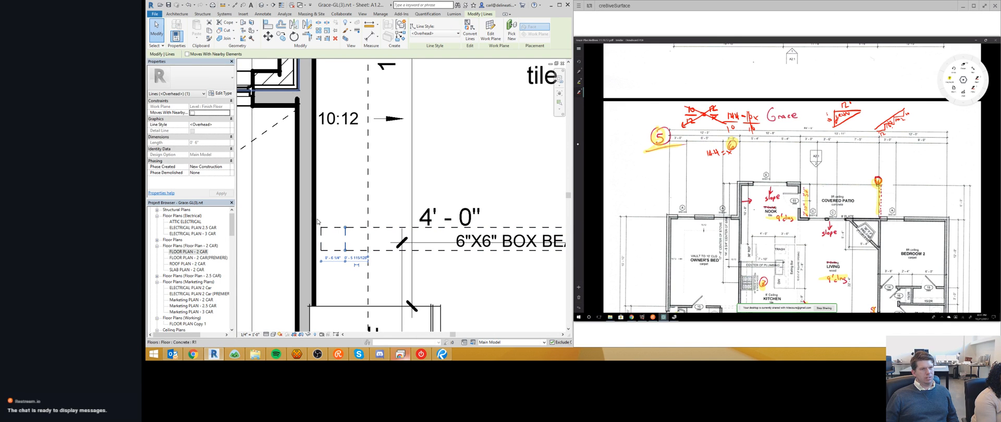
{"action": "left_click", "coordinate": [321, 243]}
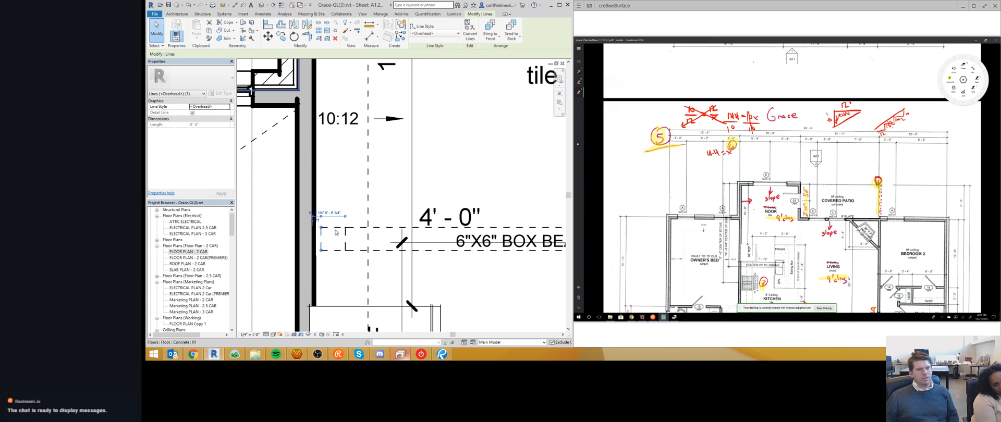
{"action": "middle_click_drag", "start_coordinate": [341, 238], "coordinate": [296, 217]}
{"action": "scroll", "coordinate": [297, 216], "scroll_direction": "down", "scroll_amount": 5}
{"action": "scroll", "coordinate": [299, 216], "scroll_direction": "up", "scroll_amount": 2}
{"action": "scroll", "coordinate": [525, 214], "scroll_direction": "up", "scroll_amount": 5}
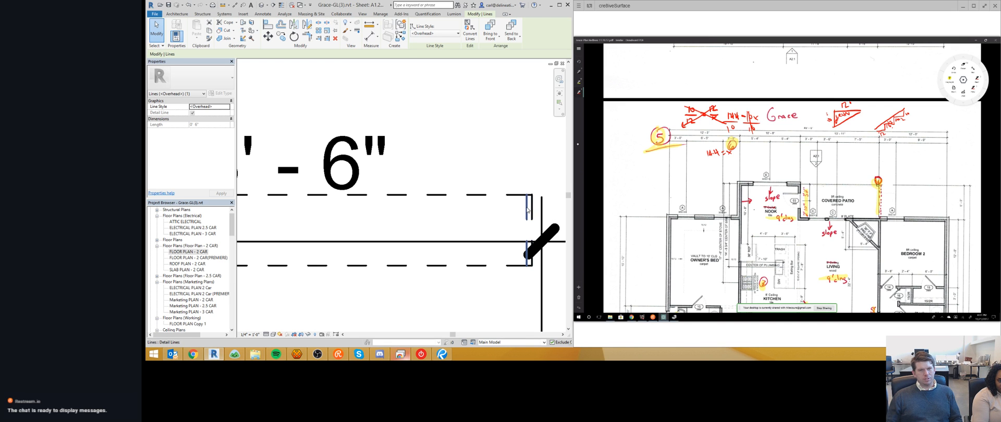
{"action": "key", "text": "Escape"}
{"action": "scroll", "coordinate": [524, 210], "scroll_direction": "down", "scroll_amount": 4}
{"action": "middle_click_drag", "start_coordinate": [282, 216], "coordinate": [437, 213]}
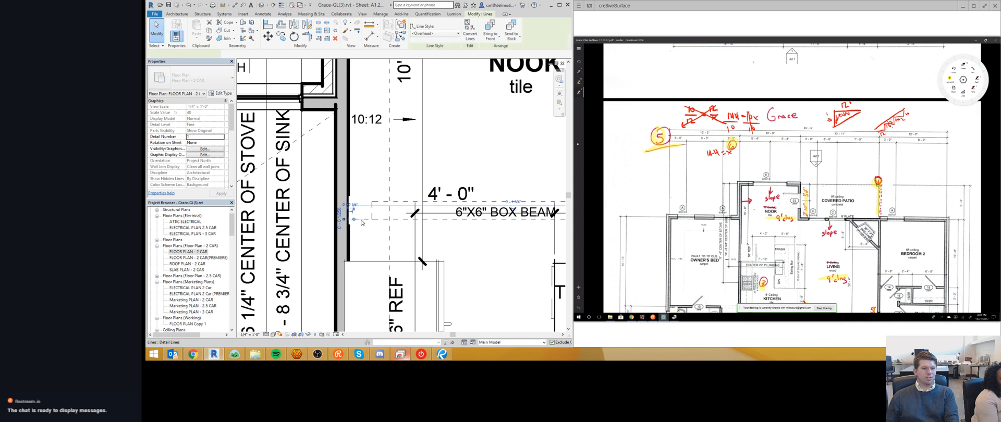
{"action": "scroll", "coordinate": [398, 226], "scroll_direction": "down", "scroll_amount": 4}
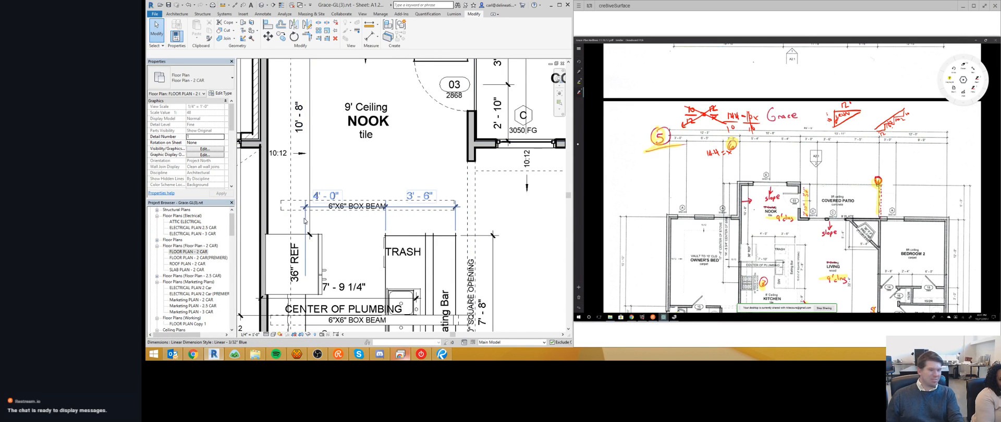
- Align the wall-side end of the kitchen's 6"x6" box beam outline near the range with the wall's inner face
{"action": "middle_click_drag", "start_coordinate": [304, 222], "coordinate": [344, 164]}
{"action": "scroll", "coordinate": [345, 162], "scroll_direction": "down", "scroll_amount": 2}
{"action": "scroll", "coordinate": [332, 223], "scroll_direction": "up", "scroll_amount": 3}
{"action": "scroll", "coordinate": [322, 234], "scroll_direction": "down", "scroll_amount": 1}
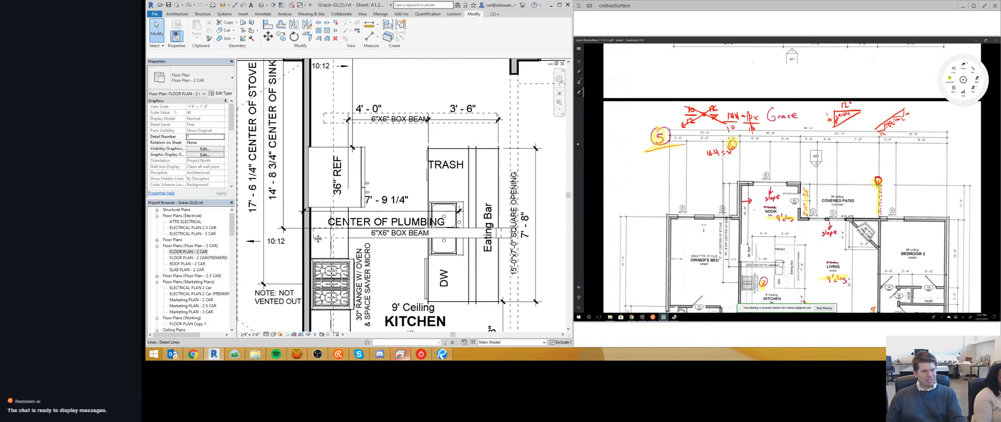
{"action": "scroll", "coordinate": [318, 238], "scroll_direction": "up", "scroll_amount": 3}
{"action": "scroll", "coordinate": [345, 252], "scroll_direction": "down", "scroll_amount": 2}
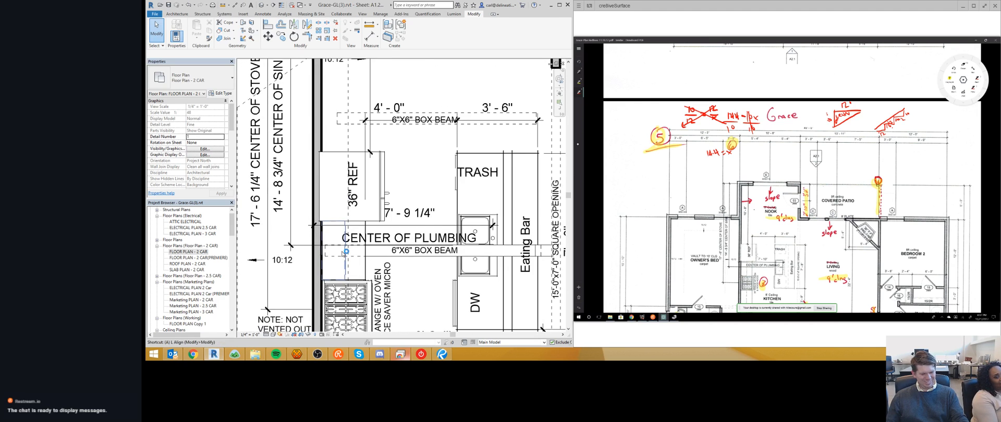
{"action": "key", "text": "l"}
{"action": "left_click", "coordinate": [327, 253]}
{"action": "scroll", "coordinate": [337, 250], "scroll_direction": "up", "scroll_amount": 1}
{"action": "middle_click_drag", "start_coordinate": [337, 251], "coordinate": [337, 220]}
{"action": "scroll", "coordinate": [338, 224], "scroll_direction": "up", "scroll_amount": 2}
{"action": "left_click", "coordinate": [340, 217]}
{"action": "scroll", "coordinate": [340, 216], "scroll_direction": "down", "scroll_amount": 6}
{"action": "scroll", "coordinate": [336, 260], "scroll_direction": "up", "scroll_amount": 4}
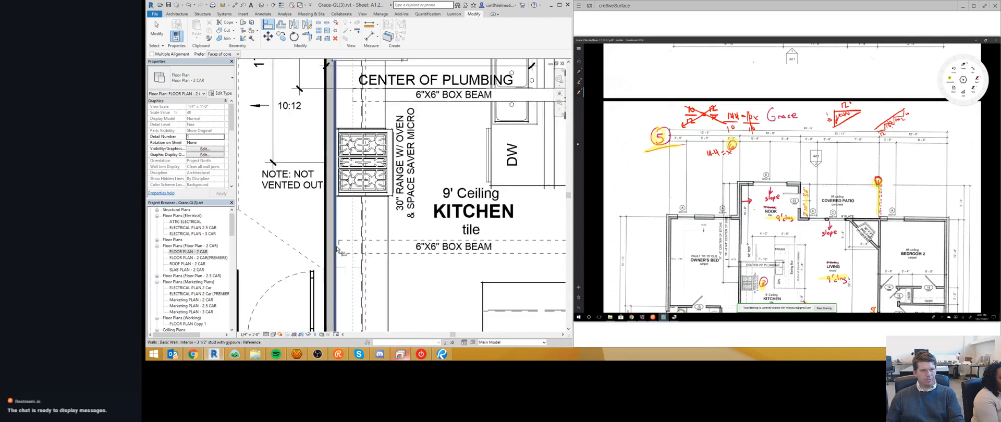
{"action": "key", "text": "Escape"}
{"action": "key", "text": "Escape"}
- Temporarily hide the 6x12 structural framing beam that overlaps the kitchen's 6"x6" box beam outline across the sink and eating bar
{"action": "scroll", "coordinate": [339, 253], "scroll_direction": "down", "scroll_amount": 3}
{"action": "middle_click_drag", "start_coordinate": [400, 214], "coordinate": [391, 316]}
{"action": "scroll", "coordinate": [435, 259], "scroll_direction": "up", "scroll_amount": 4}
{"action": "scroll", "coordinate": [435, 259], "scroll_direction": "up", "scroll_amount": 3}
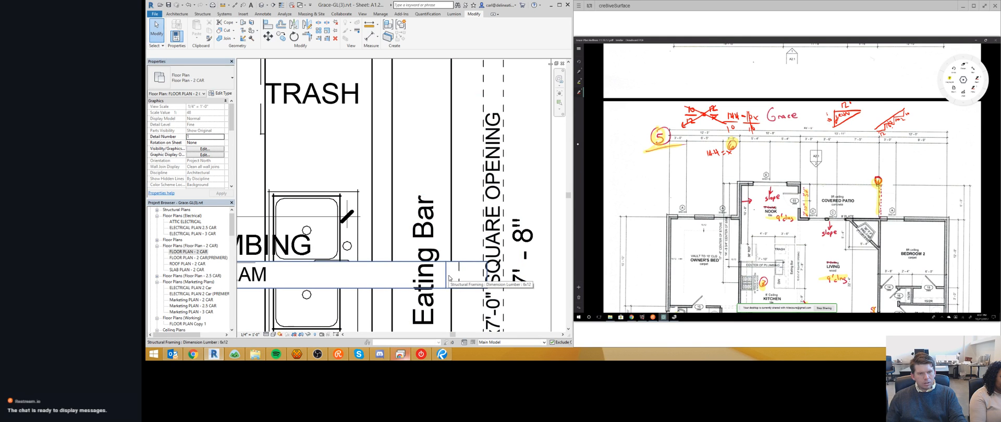
{"action": "scroll", "coordinate": [459, 277], "scroll_direction": "down", "scroll_amount": 2}
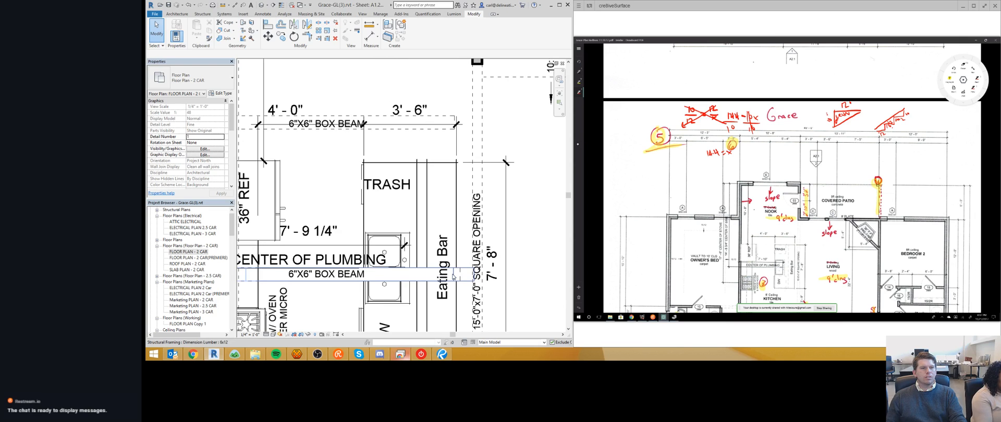
{"action": "scroll", "coordinate": [454, 277], "scroll_direction": "down", "scroll_amount": 1}
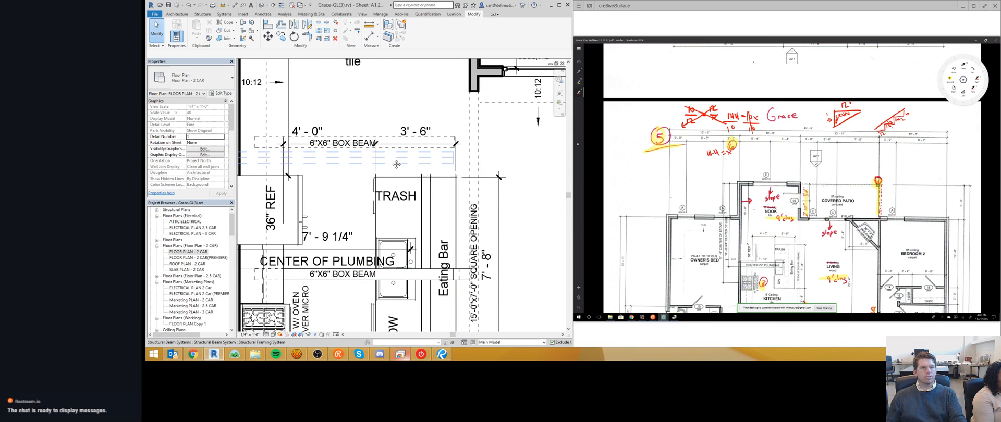
{"action": "middle_click_drag", "start_coordinate": [397, 165], "coordinate": [467, 152]}
{"action": "scroll", "coordinate": [467, 153], "scroll_direction": "down", "scroll_amount": 1}
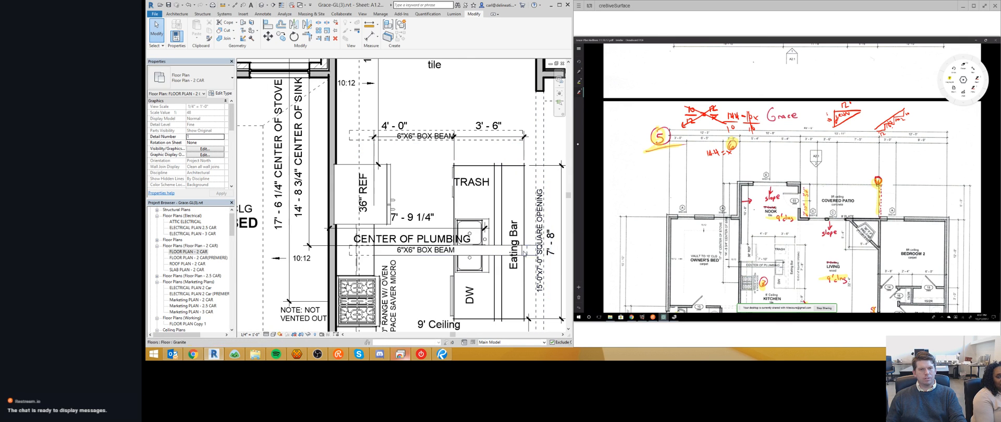
{"action": "scroll", "coordinate": [528, 259], "scroll_direction": "up", "scroll_amount": 2}
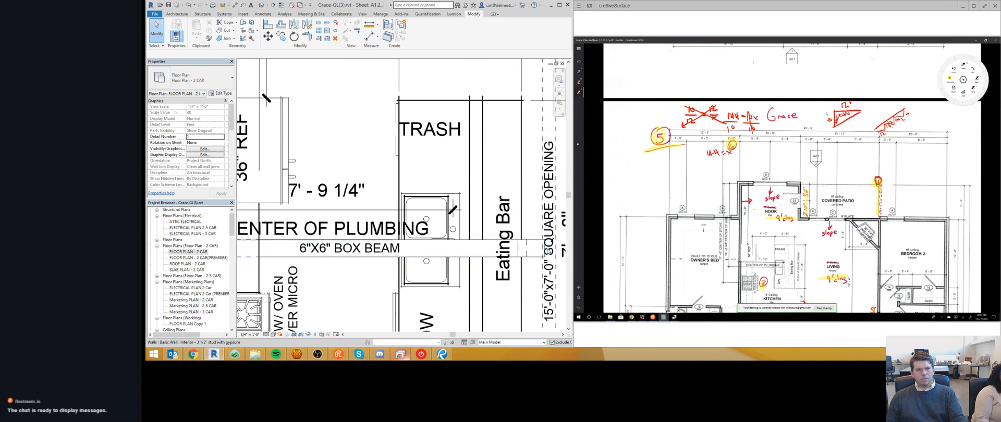
{"action": "scroll", "coordinate": [526, 252], "scroll_direction": "down", "scroll_amount": 2}
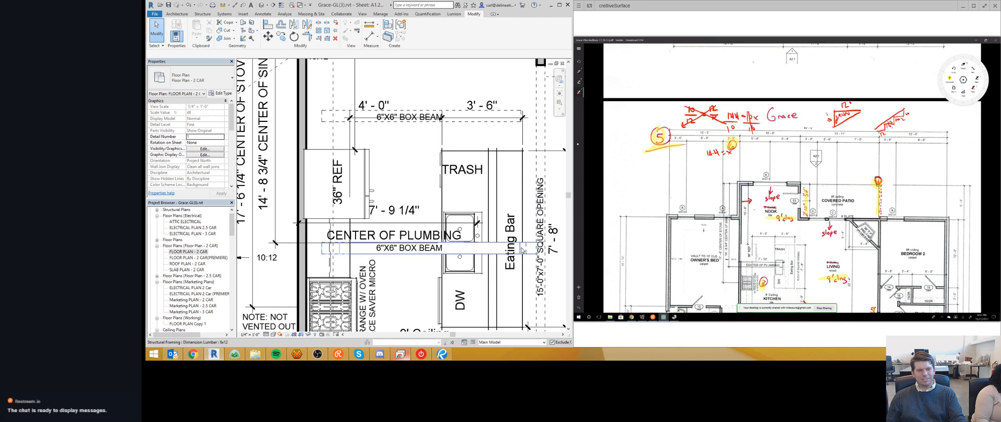
{"action": "left_click", "coordinate": [522, 251]}
{"action": "key", "text": "Escape"}
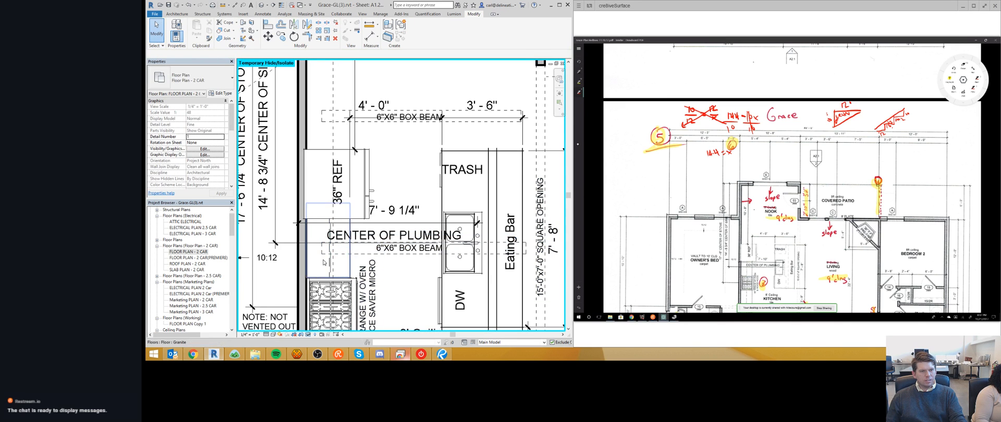
- Examine the kitchen's dashed 6"x6" box beam outlines from the refrigerator to the hall, including their ends at the wall and eating bar
{"action": "middle_click_drag", "start_coordinate": [487, 264], "coordinate": [471, 212]}
{"action": "key", "text": "s"}
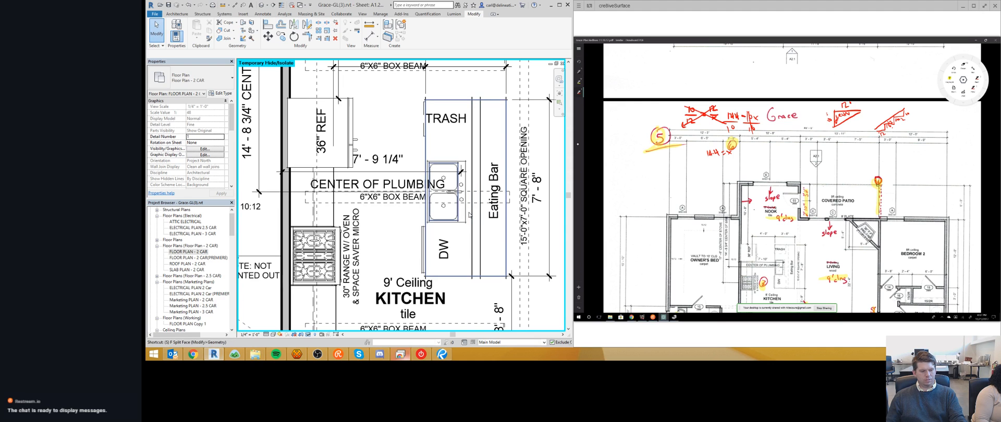
{"action": "middle_click_drag", "start_coordinate": [471, 317], "coordinate": [458, 228]}
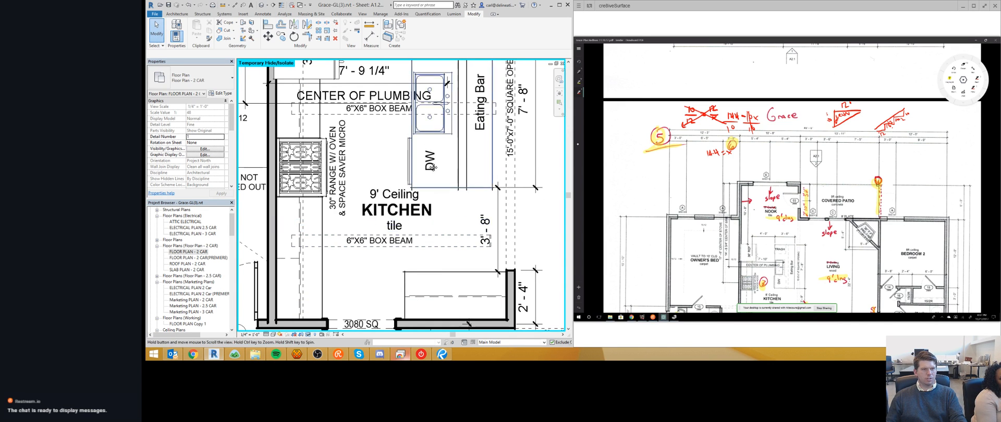
{"action": "middle_click_drag", "start_coordinate": [470, 106], "coordinate": [472, 217]}
{"action": "scroll", "coordinate": [473, 217], "scroll_direction": "up", "scroll_amount": 3}
{"action": "scroll", "coordinate": [472, 217], "scroll_direction": "down", "scroll_amount": 2}
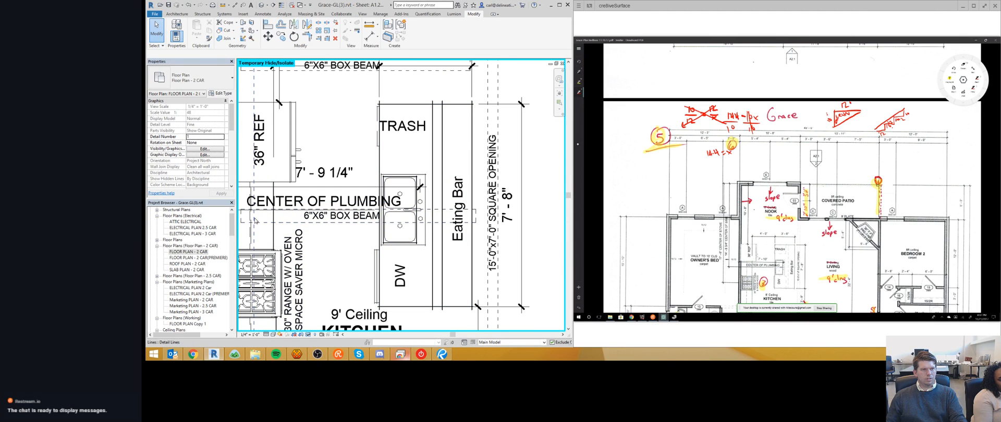
{"action": "middle_click_drag", "start_coordinate": [255, 221], "coordinate": [306, 331]}
{"action": "scroll", "coordinate": [316, 228], "scroll_direction": "down", "scroll_amount": 3}
{"action": "middle_click_drag", "start_coordinate": [329, 231], "coordinate": [330, 145]}
{"action": "middle_click_drag", "start_coordinate": [328, 296], "coordinate": [345, 237]}
{"action": "scroll", "coordinate": [322, 221], "scroll_direction": "up", "scroll_amount": 3}
{"action": "scroll", "coordinate": [322, 220], "scroll_direction": "down", "scroll_amount": 3}
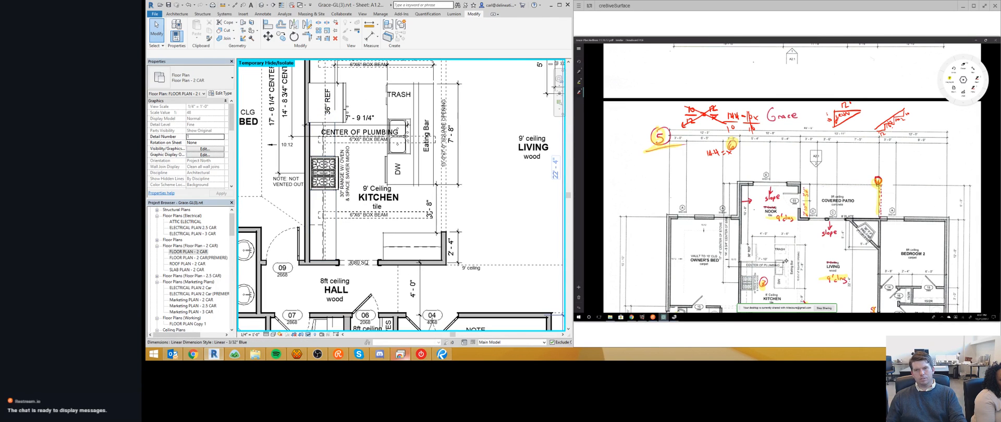
{"action": "scroll", "coordinate": [730, 219], "scroll_direction": "down", "scroll_amount": 2}
- Review the Grace redline markup from the nook and patio down to the garage notes and back
{"action": "left_click", "coordinate": [731, 219]}
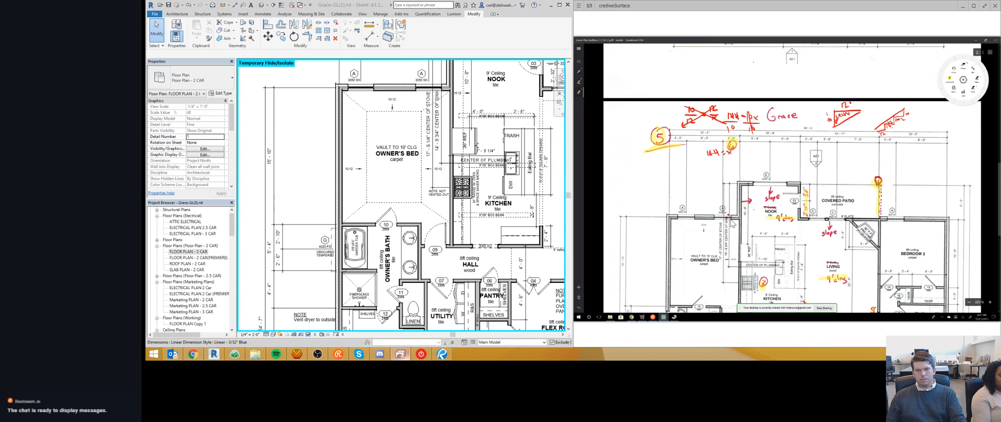
{"action": "scroll", "coordinate": [731, 220], "scroll_direction": "down", "scroll_amount": 2}
{"action": "scroll", "coordinate": [732, 223], "scroll_direction": "down", "scroll_amount": 2}
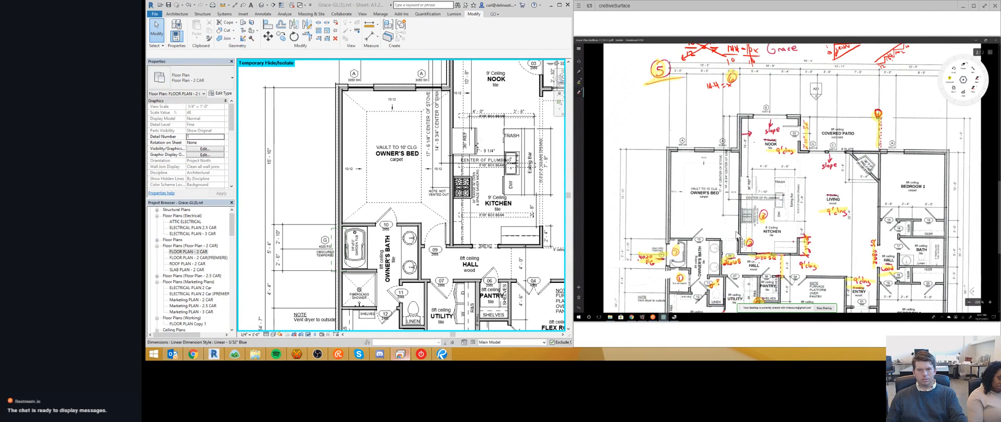
{"action": "scroll", "coordinate": [766, 165], "scroll_direction": "down", "scroll_amount": 4}
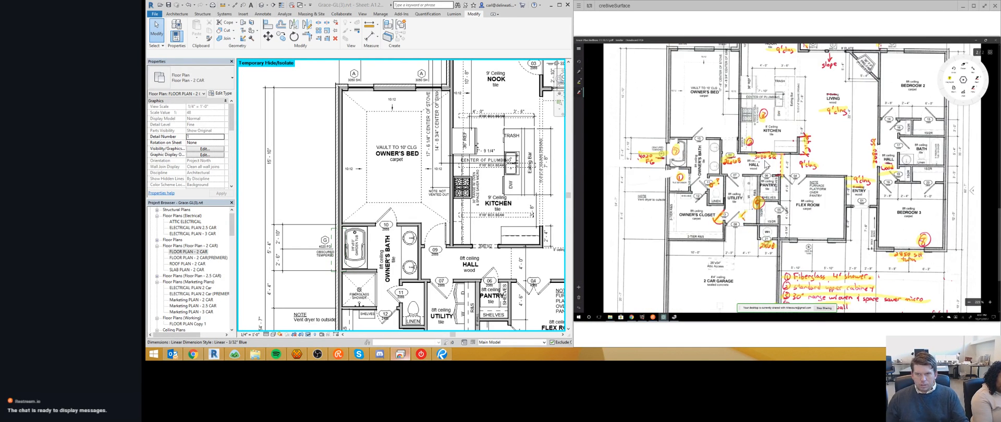
{"action": "scroll", "coordinate": [767, 165], "scroll_direction": "down", "scroll_amount": 4}
{"action": "scroll", "coordinate": [766, 165], "scroll_direction": "up", "scroll_amount": 9}
{"action": "scroll", "coordinate": [426, 164], "scroll_direction": "down", "scroll_amount": 2}
{"action": "scroll", "coordinate": [426, 184], "scroll_direction": "up", "scroll_amount": 2}
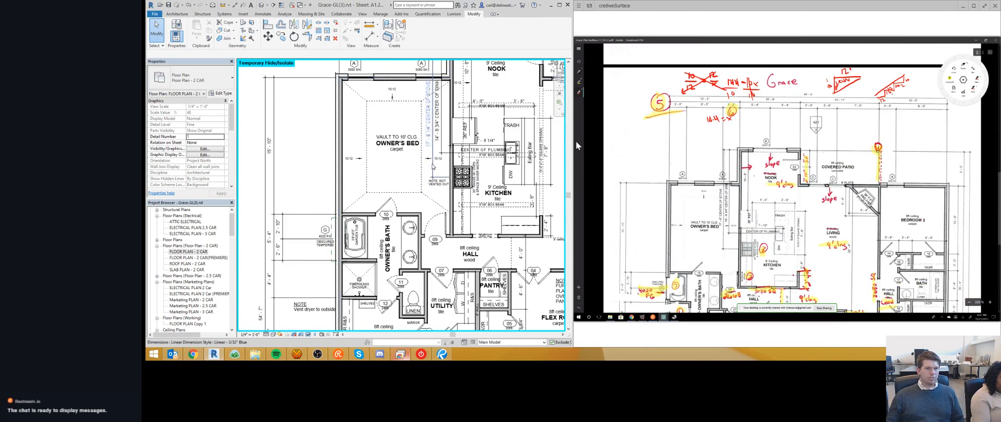
- Copy the owner's bedroom 10:12 slope note beside the kitchen wall to the sloped ceiling area next to door 10
{"action": "scroll", "coordinate": [431, 166], "scroll_direction": "up", "scroll_amount": 2}
{"action": "left_click", "coordinate": [447, 156]}
{"action": "key", "text": "x"}
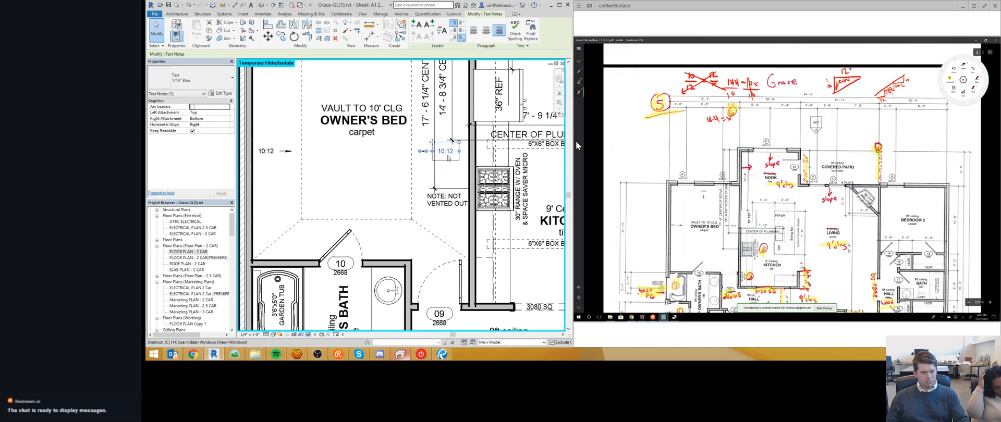
{"action": "left_click", "coordinate": [447, 156]}
{"action": "left_click", "coordinate": [398, 242]}
- Rotate the copied 10:12 slope note beside door 10 by 90 degrees
{"action": "key", "text": "r"}
{"action": "key", "text": "o"}
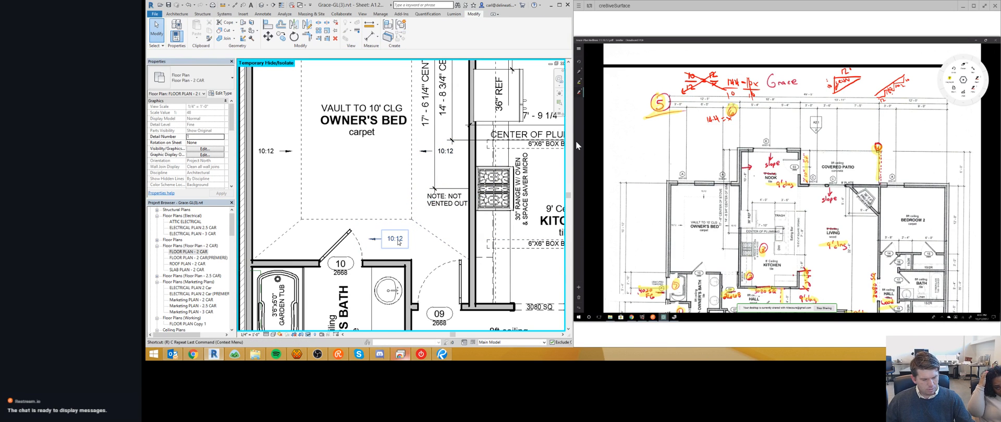
{"action": "left_click", "coordinate": [397, 242]}
{"action": "key", "text": "space"}
{"action": "left_click", "coordinate": [375, 177]}
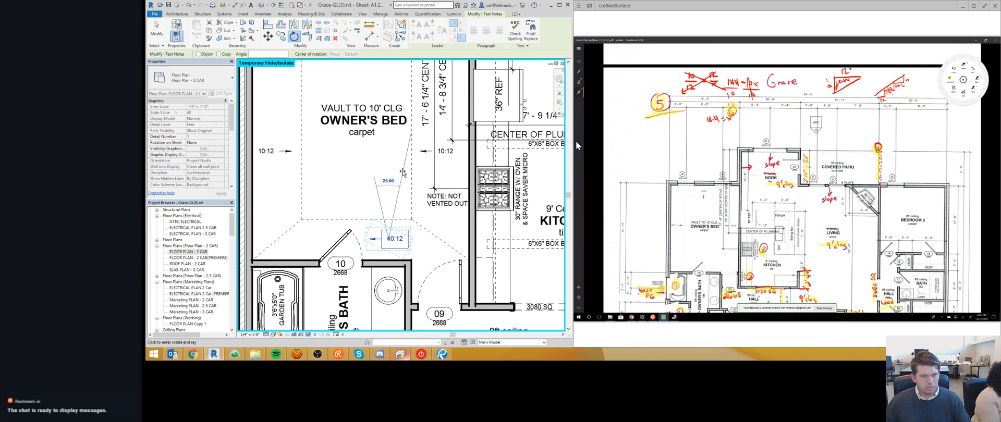
{"action": "type", "text": "90"}
{"action": "key", "text": "Return"}
{"action": "scroll", "coordinate": [396, 208], "scroll_direction": "down", "scroll_amount": 1}
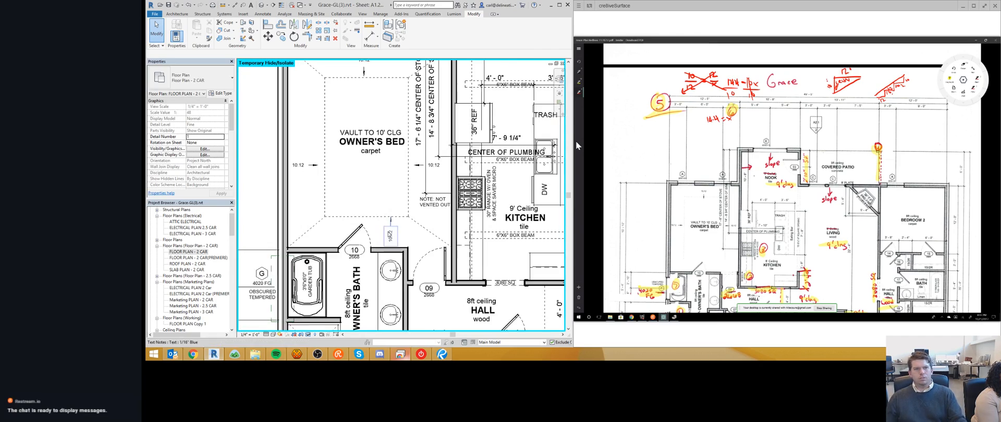
- Examine the room labels, ceiling heights and dimensions from the owner's bedroom through kitchen, hall, entry and living room
{"action": "middle_click_drag", "start_coordinate": [376, 160], "coordinate": [382, 219]}
{"action": "scroll", "coordinate": [385, 236], "scroll_direction": "down", "scroll_amount": 4}
{"action": "scroll", "coordinate": [447, 171], "scroll_direction": "up", "scroll_amount": 1}
{"action": "middle_click_drag", "start_coordinate": [447, 172], "coordinate": [366, 101]}
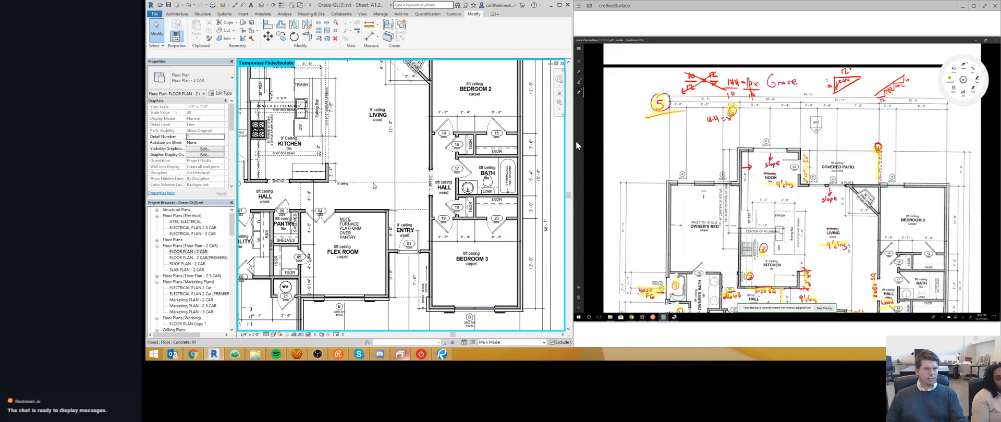
{"action": "scroll", "coordinate": [372, 186], "scroll_direction": "up", "scroll_amount": 2}
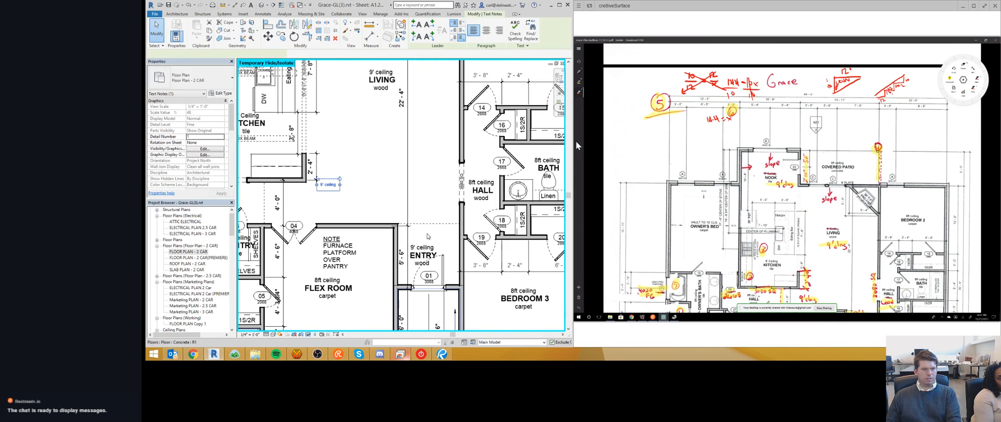
{"action": "middle_click_drag", "start_coordinate": [429, 225], "coordinate": [512, 234]}
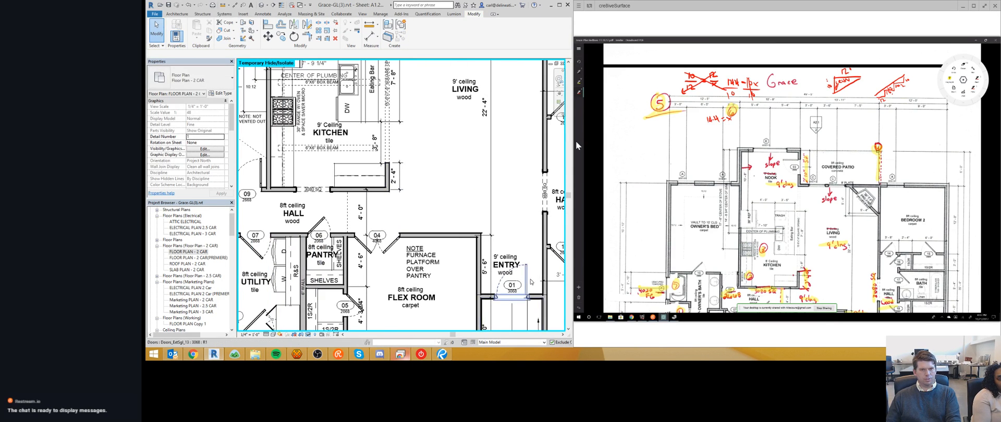
{"action": "middle_click_drag", "start_coordinate": [472, 209], "coordinate": [480, 223]}
{"action": "scroll", "coordinate": [480, 224], "scroll_direction": "down", "scroll_amount": 1}
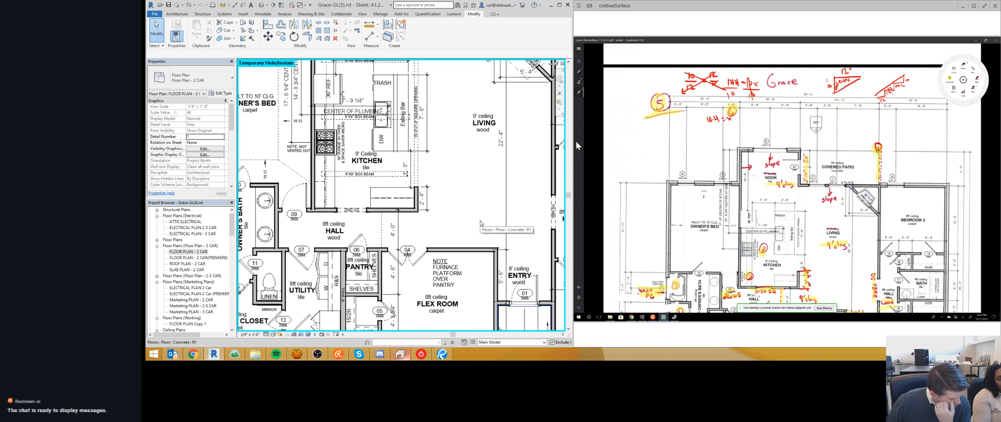
{"action": "scroll", "coordinate": [363, 251], "scroll_direction": "down", "scroll_amount": 2}
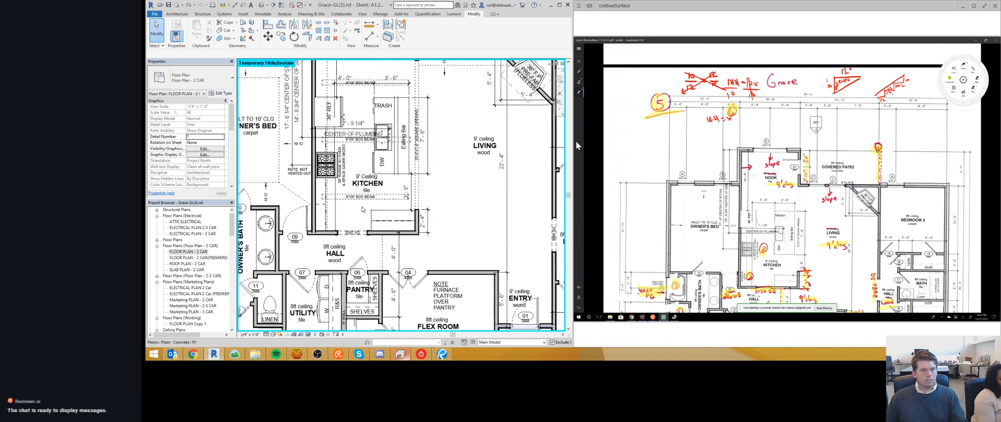
{"action": "scroll", "coordinate": [345, 239], "scroll_direction": "up", "scroll_amount": 2}
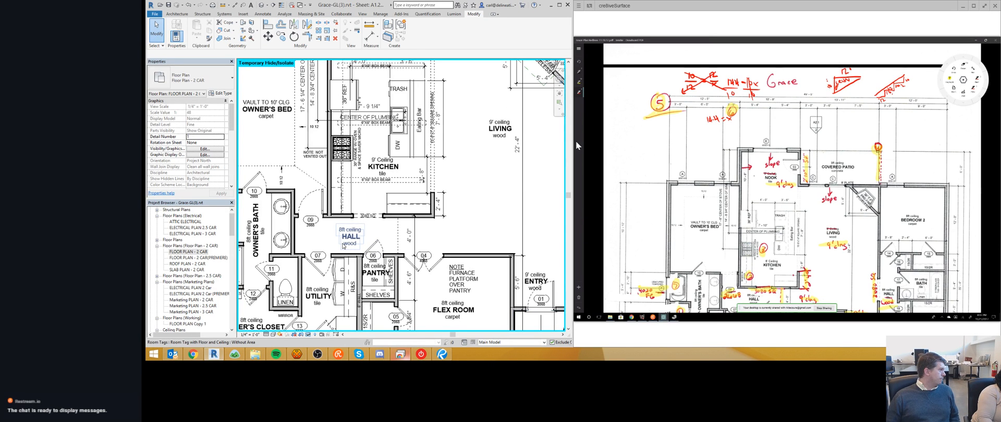
- Reset the temporary hide/isolate in the sheet's floor plan so all elements display
{"action": "scroll", "coordinate": [343, 246], "scroll_direction": "down", "scroll_amount": 5}
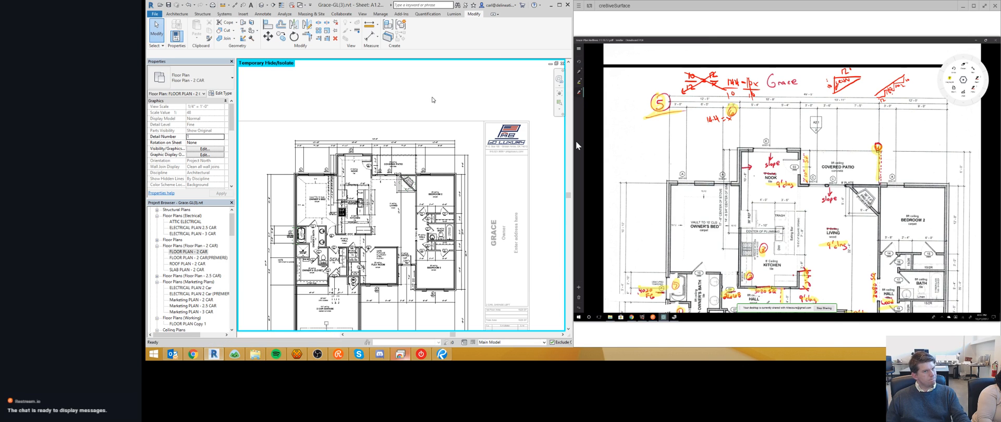
{"action": "key", "text": "h"}
{"action": "key", "text": "r"}
{"action": "scroll", "coordinate": [472, 224], "scroll_direction": "up", "scroll_amount": 2}
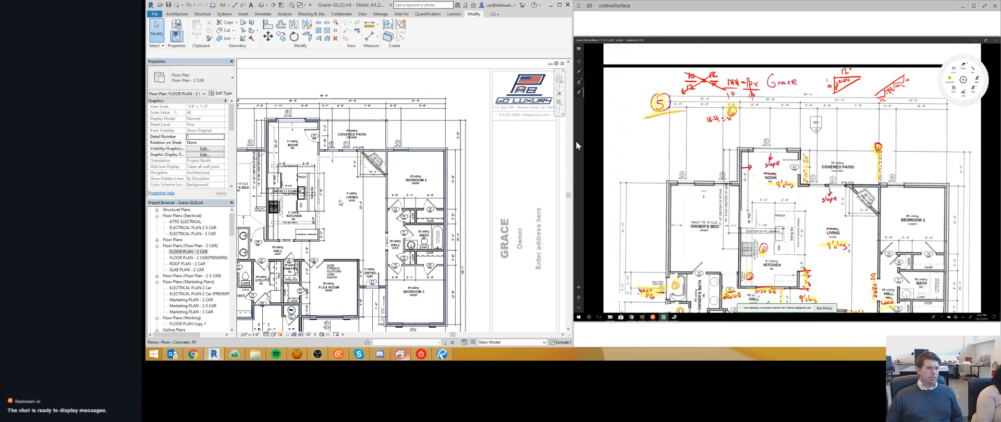
- Open the FLOOR PLAN - 2 CAR(PREMIERE) view, check the kitchen and living area, and close the view
{"action": "scroll", "coordinate": [339, 202], "scroll_direction": "down", "scroll_amount": 2}
{"action": "double_click", "coordinate": [198, 258]}
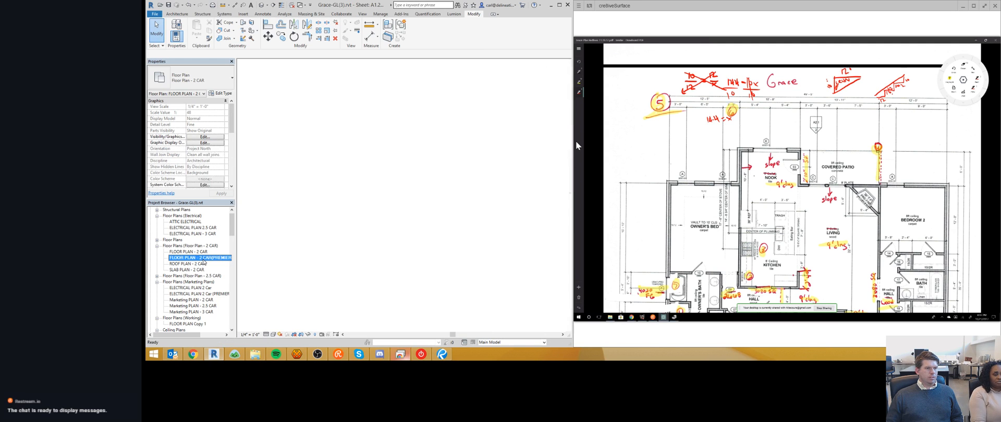
{"action": "scroll", "coordinate": [398, 174], "scroll_direction": "up", "scroll_amount": 3}
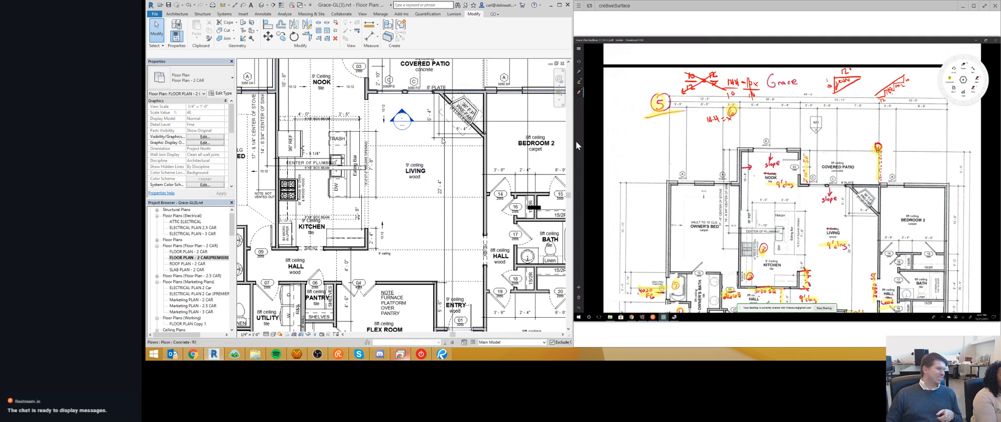
{"action": "left_click", "coordinate": [562, 64]}
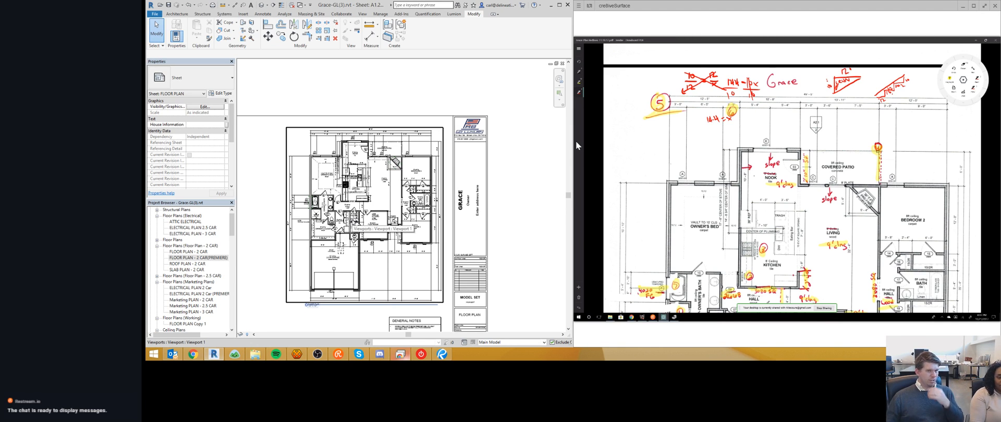
- Review the layout of sheet A1.2, including the garage area, general notes and title block
{"action": "scroll", "coordinate": [459, 323], "scroll_direction": "up", "scroll_amount": 2}
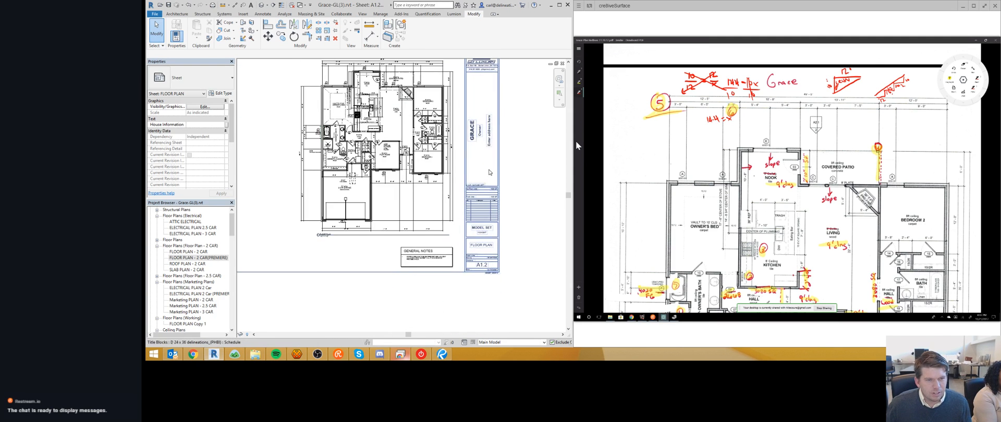
{"action": "scroll", "coordinate": [434, 212], "scroll_direction": "down", "scroll_amount": 3}
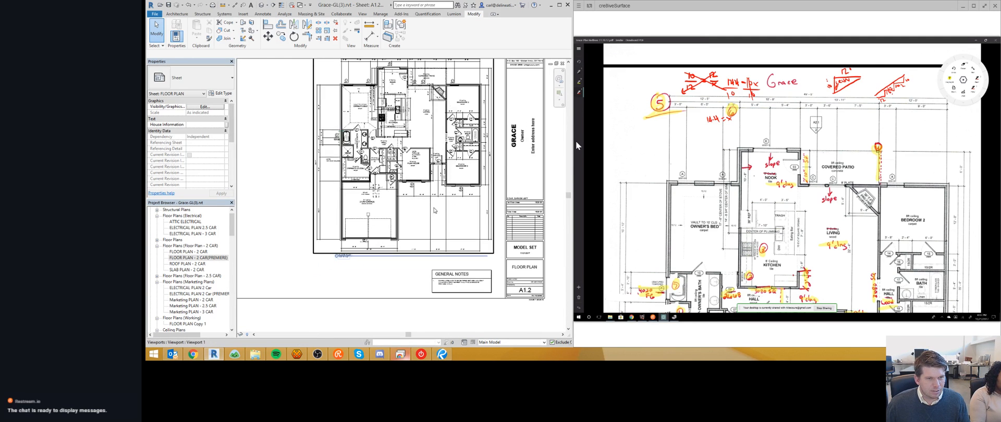
{"action": "scroll", "coordinate": [392, 191], "scroll_direction": "up", "scroll_amount": 3}
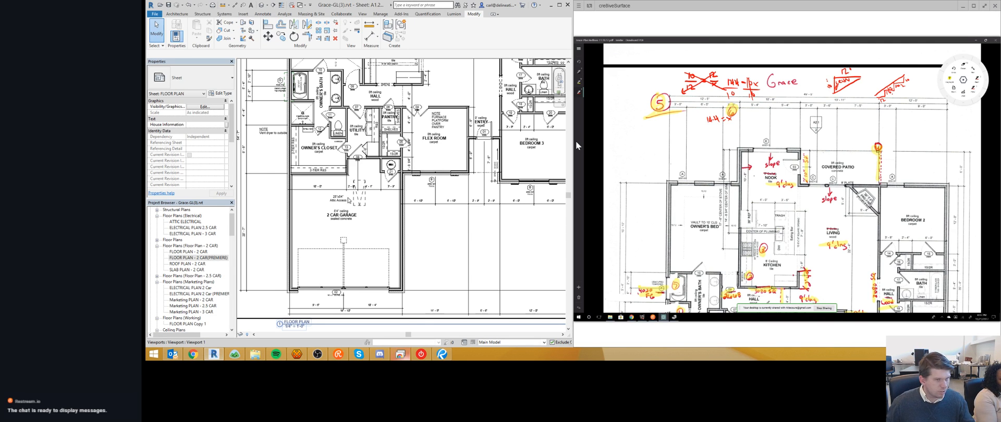
{"action": "scroll", "coordinate": [332, 225], "scroll_direction": "down", "scroll_amount": 2}
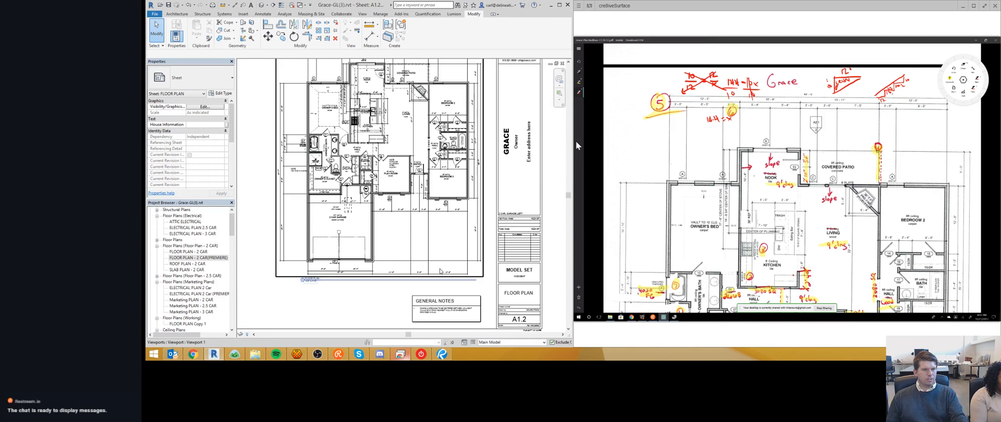
{"action": "scroll", "coordinate": [317, 274], "scroll_direction": "down", "scroll_amount": 2}
{"action": "middle_click_drag", "start_coordinate": [332, 269], "coordinate": [350, 274]}
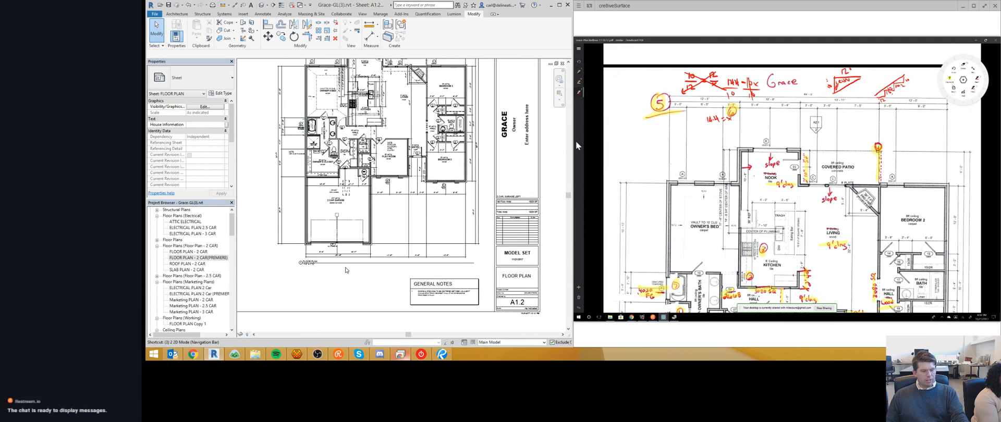
- Switch to the 3D view and examine the house's roof junctions, gables and covered porch from several sides
{"action": "key", "text": "ctrl+Tab"}
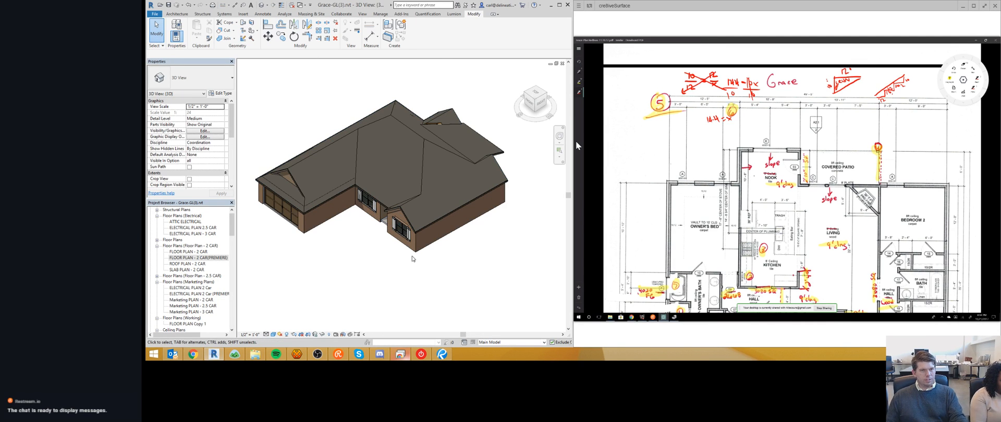
{"action": "middle_click_drag", "start_coordinate": [498, 257], "coordinate": [441, 197], "text": "shift"}
{"action": "scroll", "coordinate": [441, 194], "scroll_direction": "up", "scroll_amount": 5}
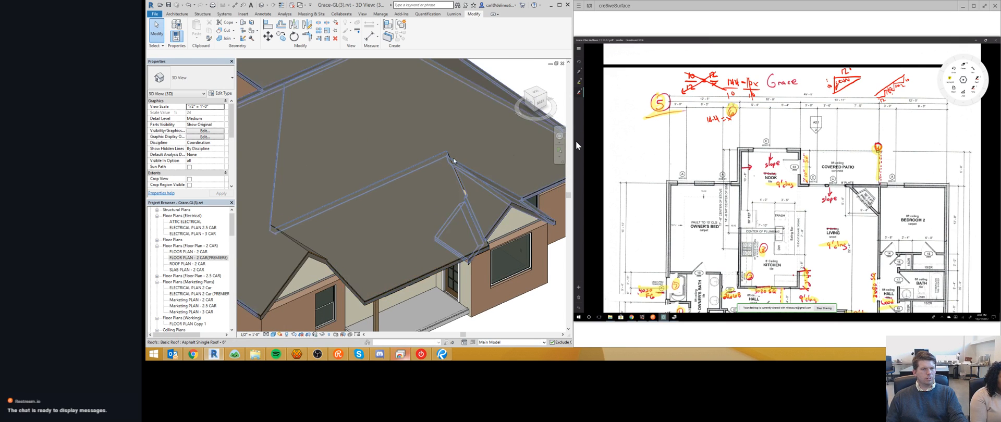
{"action": "scroll", "coordinate": [471, 199], "scroll_direction": "up", "scroll_amount": 5}
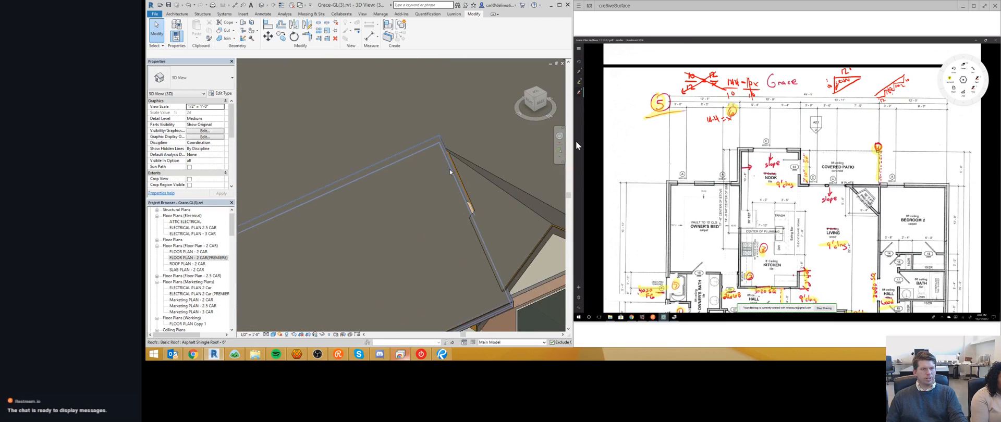
{"action": "scroll", "coordinate": [469, 208], "scroll_direction": "down", "scroll_amount": 5}
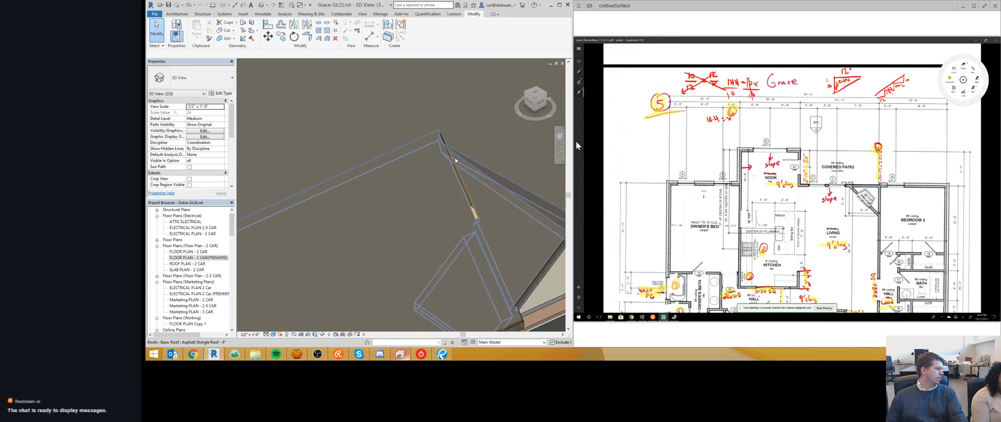
{"action": "mouse_move", "coordinate": [378, 234]}
{"action": "middle_mouse_down", "text": "shift"}
{"action": "mouse_move", "coordinate": [345, 228]}
{"action": "mouse_move", "coordinate": [384, 233]}
{"action": "middle_mouse_up", "text": "shift"}
{"action": "middle_click_drag", "start_coordinate": [327, 260], "coordinate": [502, 246], "text": "shift"}
{"action": "scroll", "coordinate": [355, 242], "scroll_direction": "down", "scroll_amount": 3}
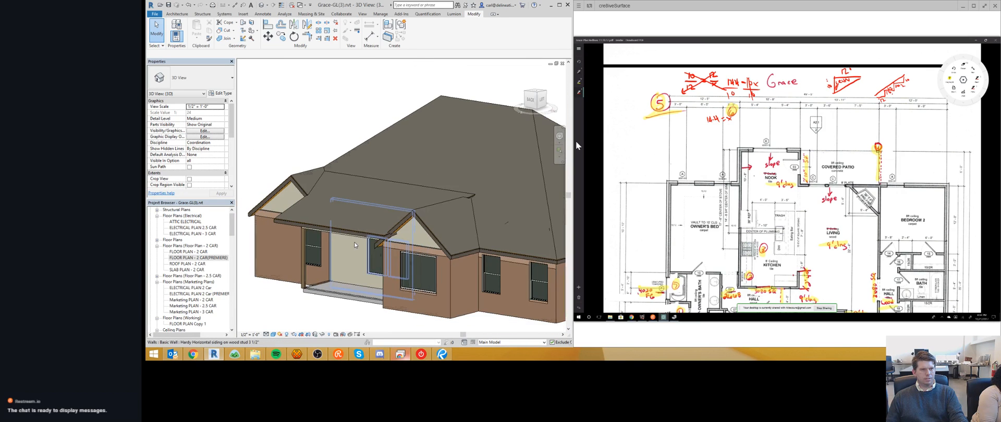
{"action": "middle_click_drag", "start_coordinate": [410, 272], "coordinate": [413, 242], "text": "shift"}
{"action": "scroll", "coordinate": [413, 243], "scroll_direction": "down", "scroll_amount": 2}
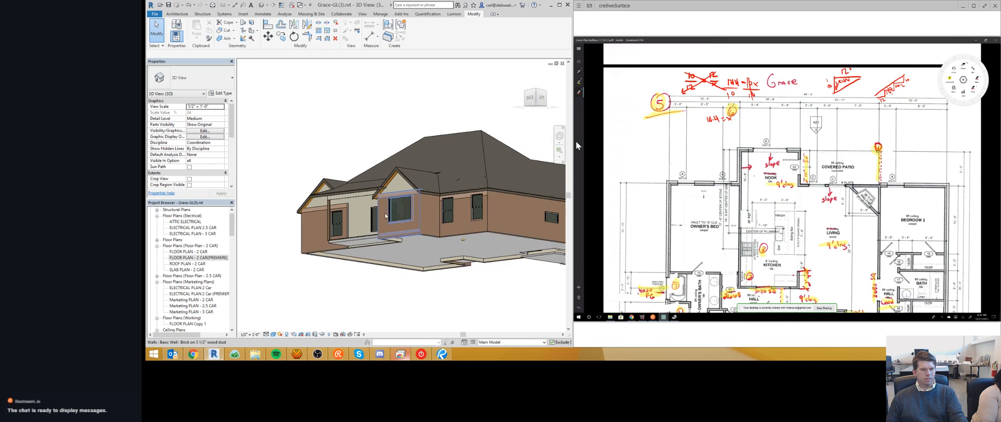
{"action": "middle_click_drag", "start_coordinate": [464, 242], "coordinate": [404, 267], "text": "shift"}
- Orient the 3D view to the front and inspect the brick trim along the gable beside the entry door
{"action": "left_click", "coordinate": [532, 103]}
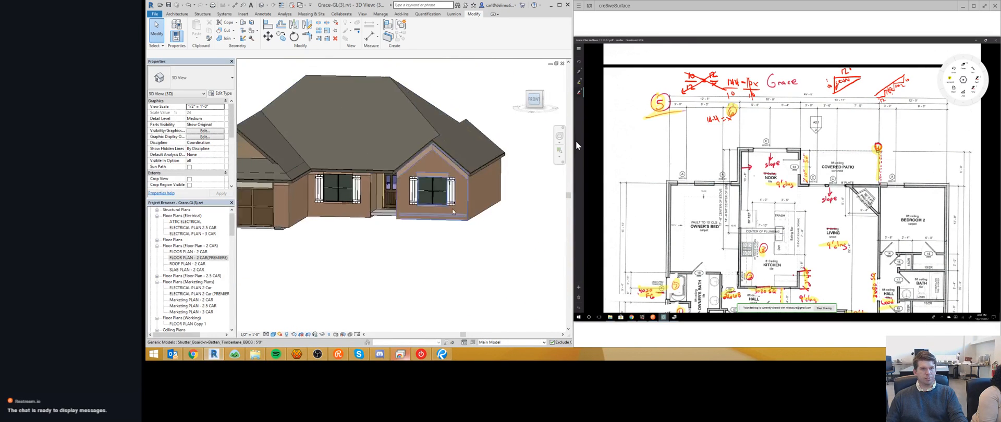
{"action": "scroll", "coordinate": [421, 229], "scroll_direction": "up", "scroll_amount": 6}
{"action": "middle_click_drag", "start_coordinate": [421, 229], "coordinate": [331, 223]}
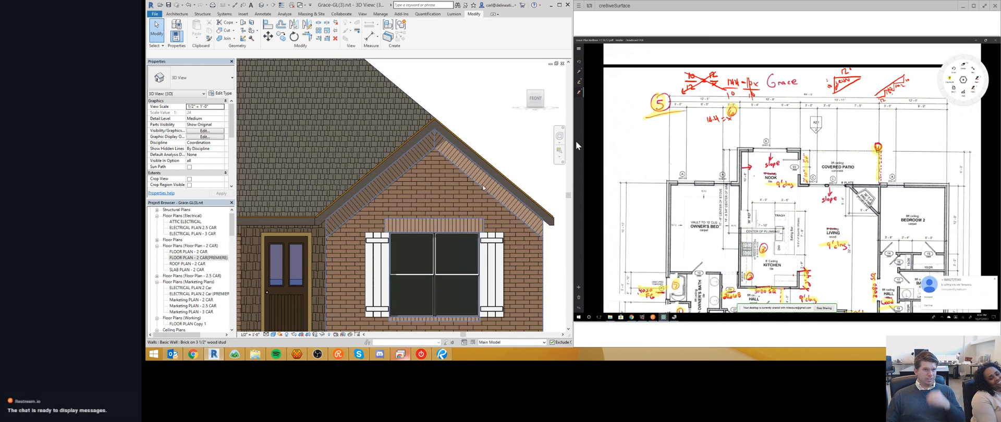
{"action": "scroll", "coordinate": [449, 148], "scroll_direction": "up", "scroll_amount": 2}
{"action": "scroll", "coordinate": [414, 160], "scroll_direction": "down", "scroll_amount": 3}
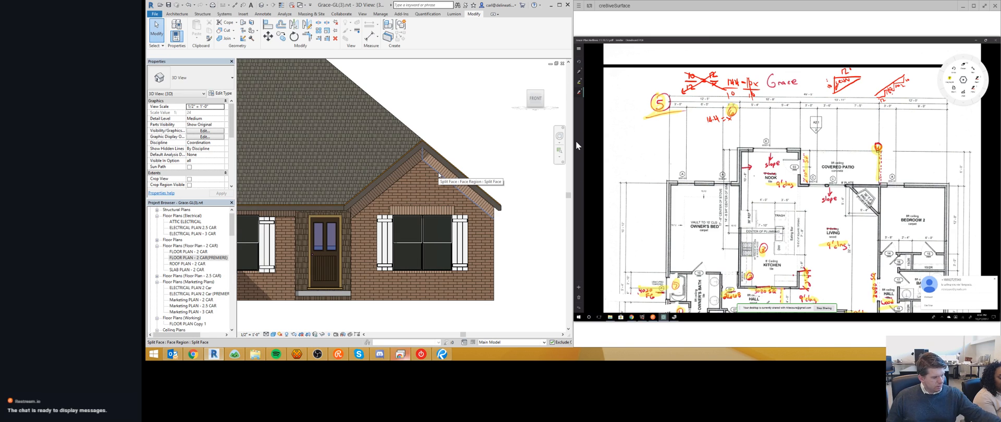
- Inspect the boundary sketch of the split face along the front gable's slope and discard the edit
{"action": "double_click", "coordinate": [440, 176]}
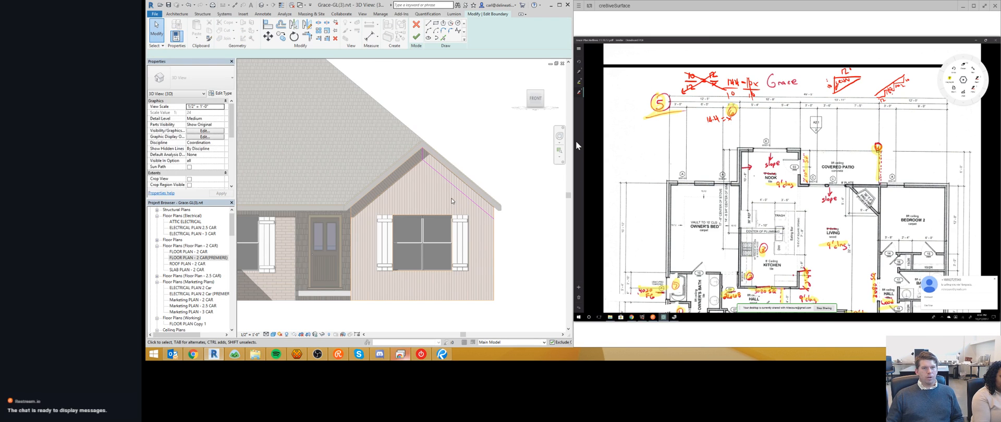
{"action": "scroll", "coordinate": [486, 219], "scroll_direction": "up", "scroll_amount": 2}
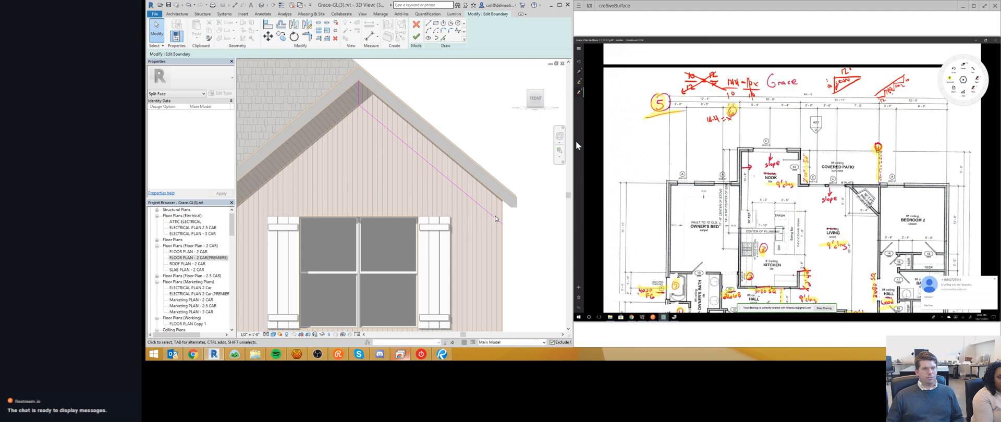
{"action": "scroll", "coordinate": [397, 198], "scroll_direction": "down", "scroll_amount": 3}
{"action": "scroll", "coordinate": [349, 129], "scroll_direction": "up", "scroll_amount": 2}
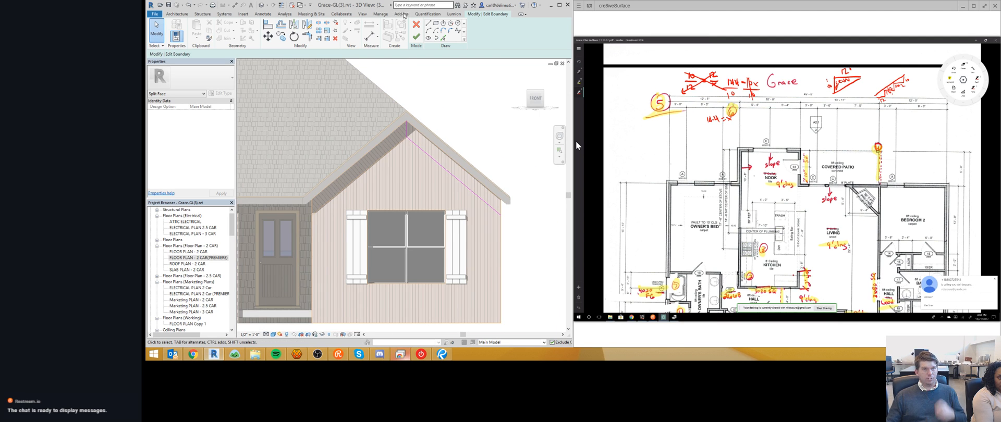
{"action": "left_click", "coordinate": [419, 25]}
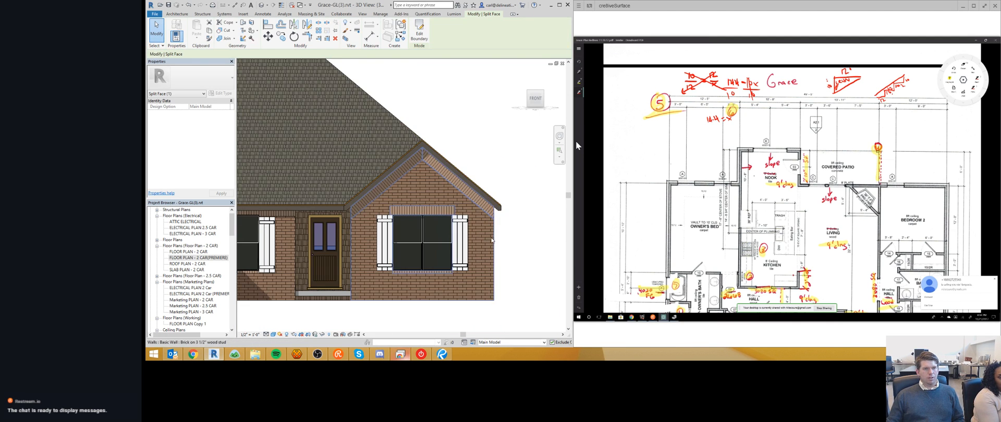
- Examine the front facade's brick trim, shutters and recessed entry around the gable from straight-on and angled views
{"action": "scroll", "coordinate": [539, 234], "scroll_direction": "down", "scroll_amount": 2}
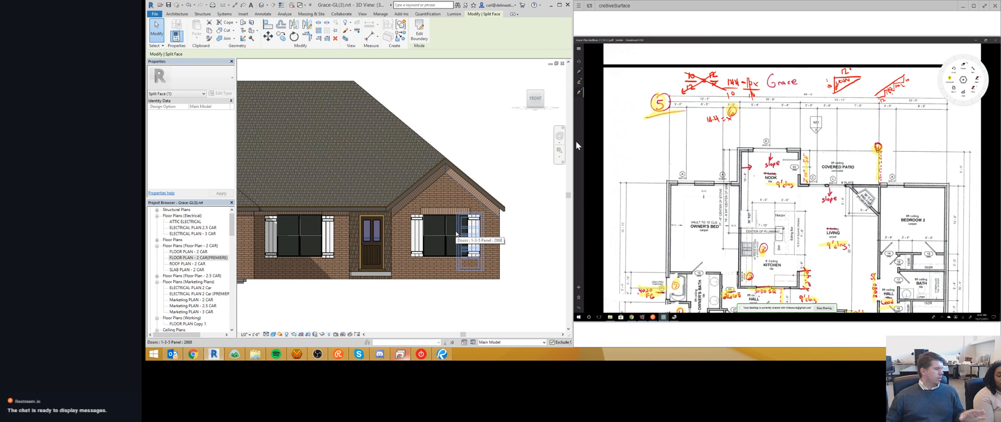
{"action": "scroll", "coordinate": [388, 212], "scroll_direction": "up", "scroll_amount": 3}
{"action": "scroll", "coordinate": [388, 212], "scroll_direction": "down", "scroll_amount": 5}
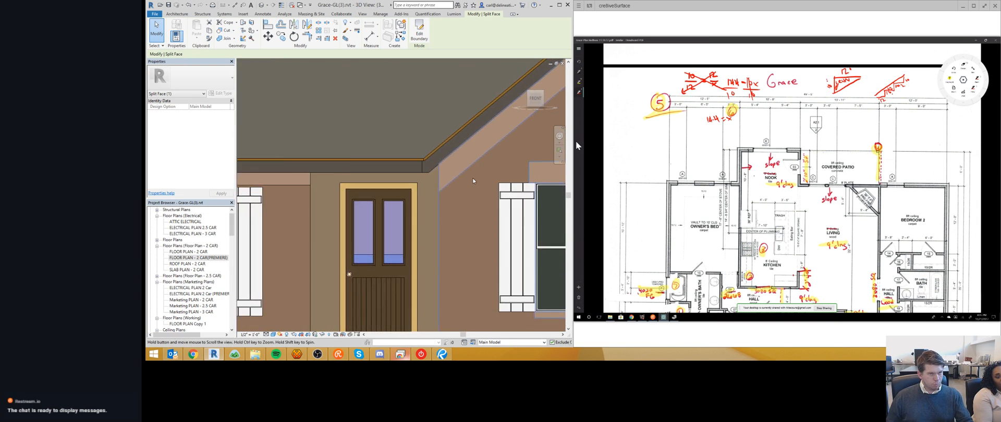
{"action": "middle_click_drag", "start_coordinate": [479, 227], "coordinate": [488, 246], "text": "shift"}
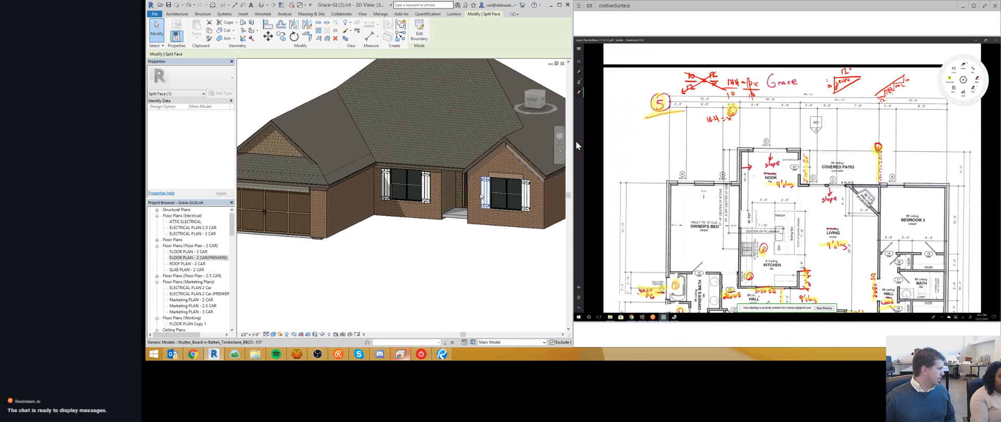
{"action": "middle_click_drag", "start_coordinate": [487, 247], "coordinate": [444, 237], "text": "shift"}
{"action": "scroll", "coordinate": [430, 211], "scroll_direction": "up", "scroll_amount": 4}
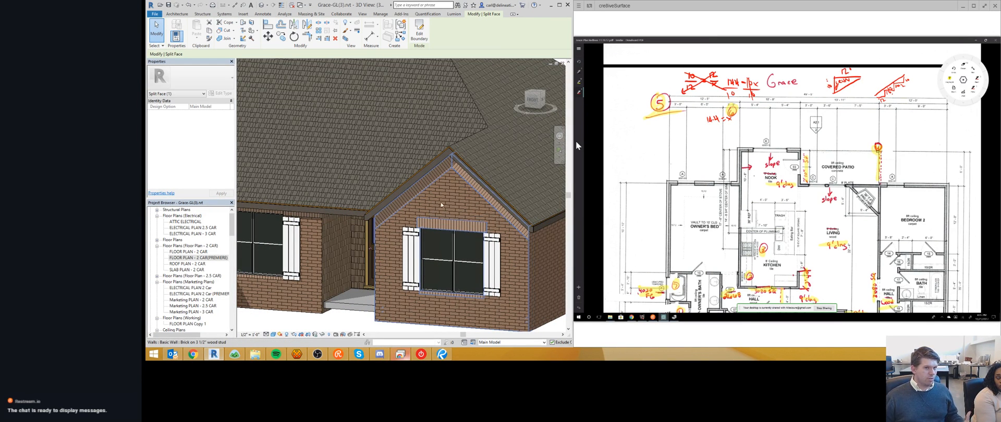
{"action": "middle_click_drag", "start_coordinate": [445, 204], "coordinate": [411, 179]}
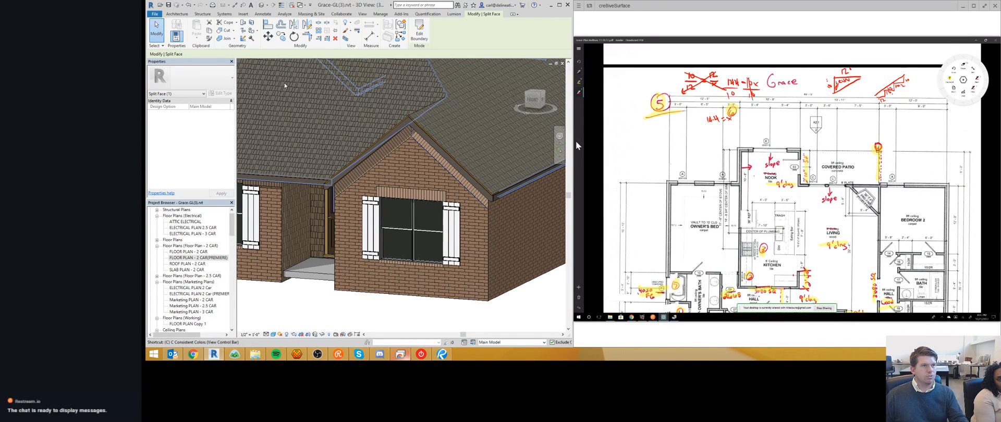
{"action": "left_click", "coordinate": [241, 13]}
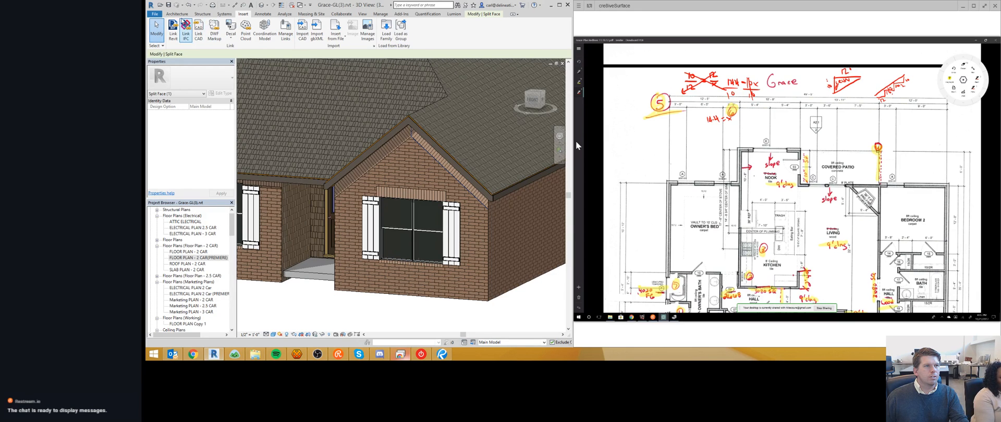
- Start a new in-place model in the Roofs category and name it Gable End
{"action": "left_click", "coordinate": [177, 14]}
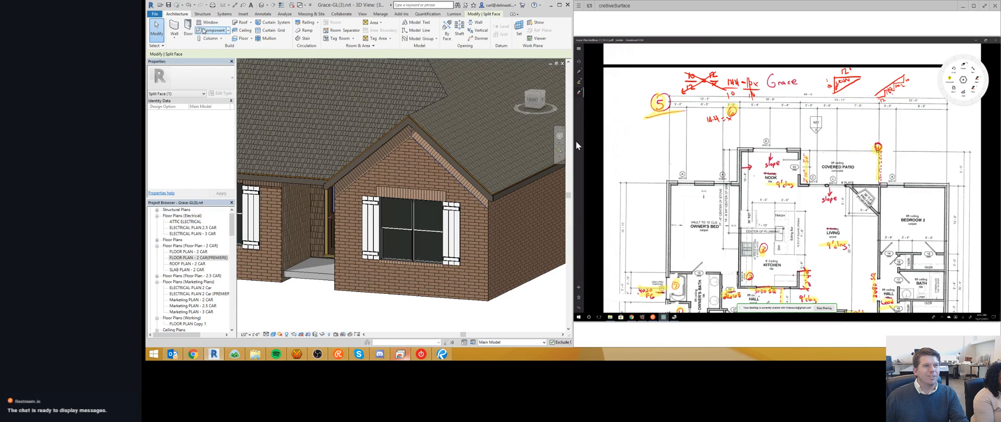
{"action": "left_click", "coordinate": [204, 30]}
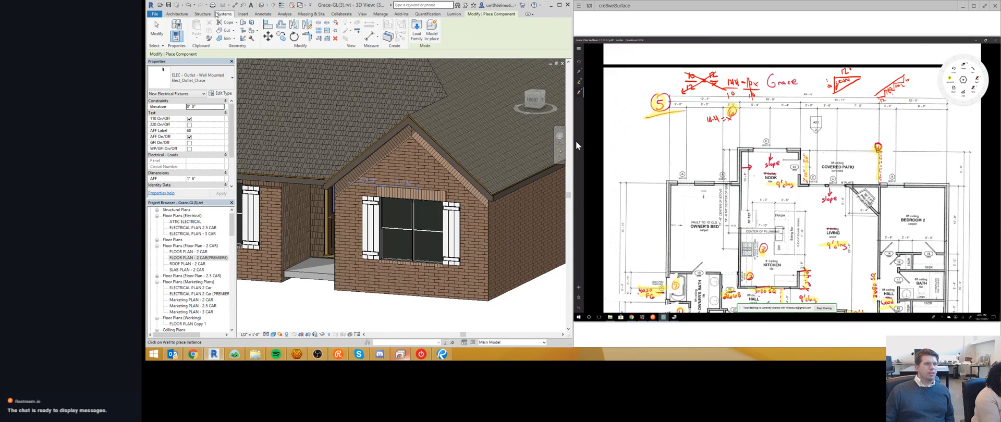
{"action": "left_click", "coordinate": [181, 15]}
{"action": "left_click", "coordinate": [227, 31]}
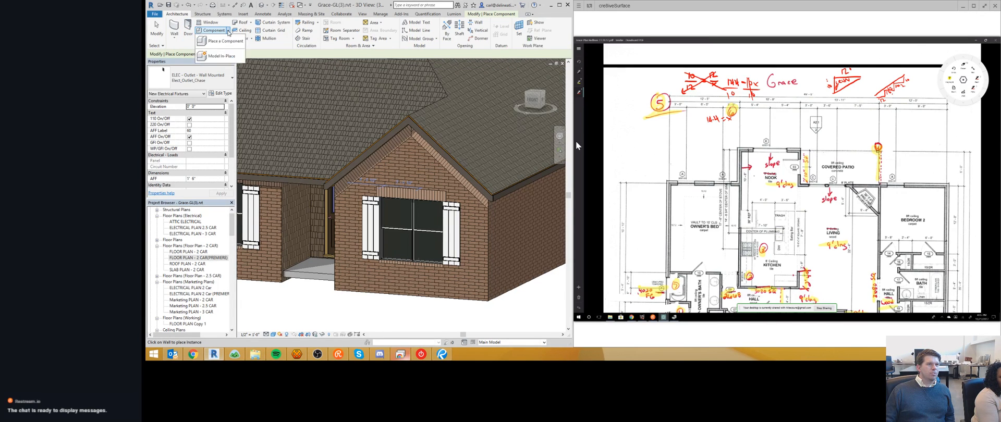
{"action": "left_click", "coordinate": [219, 54]}
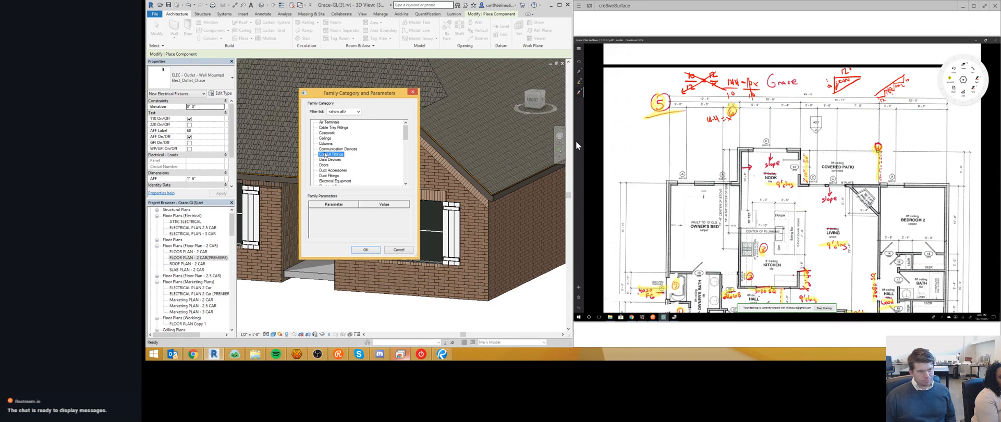
{"action": "key", "text": "Down"}
{"action": "key", "text": "Down"}
{"action": "key", "text": "Down"}
{"action": "key", "text": "Down"}
{"action": "key", "text": "Down"}
{"action": "key", "text": "Down"}
{"action": "key", "text": "Down"}
{"action": "key", "text": "Down"}
{"action": "key", "text": "Down"}
{"action": "key", "text": "Down"}
{"action": "key", "text": "Down"}
{"action": "key", "text": "Down"}
{"action": "key", "text": "Down"}
{"action": "key", "text": "Down"}
{"action": "key", "text": "Down"}
{"action": "key", "text": "Down"}
{"action": "key", "text": "Down"}
{"action": "key", "text": "Down"}
{"action": "key", "text": "Down"}
{"action": "key", "text": "Down"}
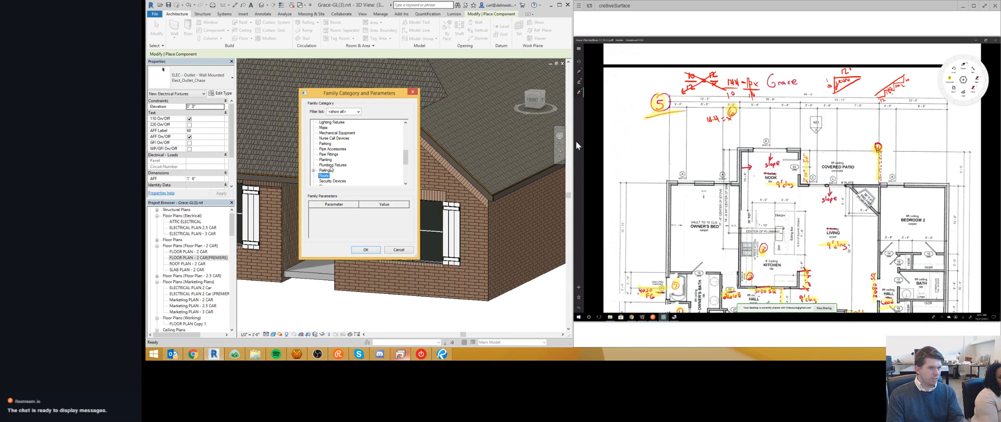
{"action": "left_click", "coordinate": [365, 250]}
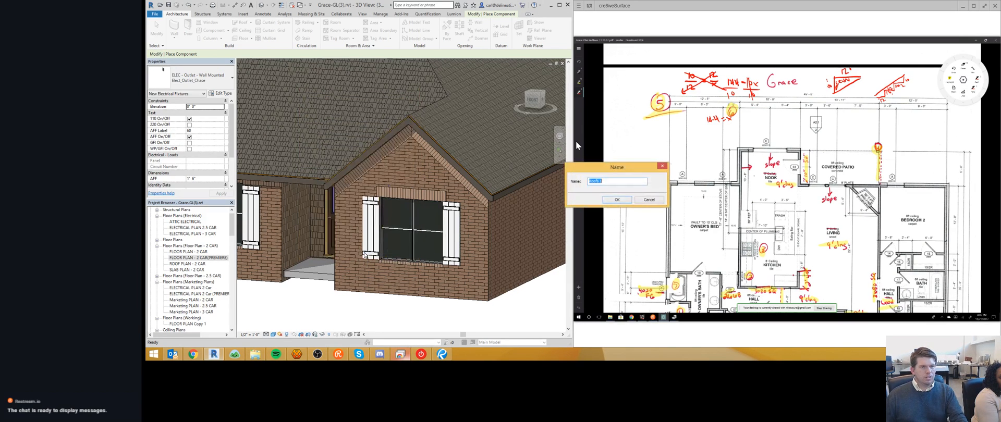
{"action": "type", "text": "Gable End"}
{"action": "key", "text": "Return"}
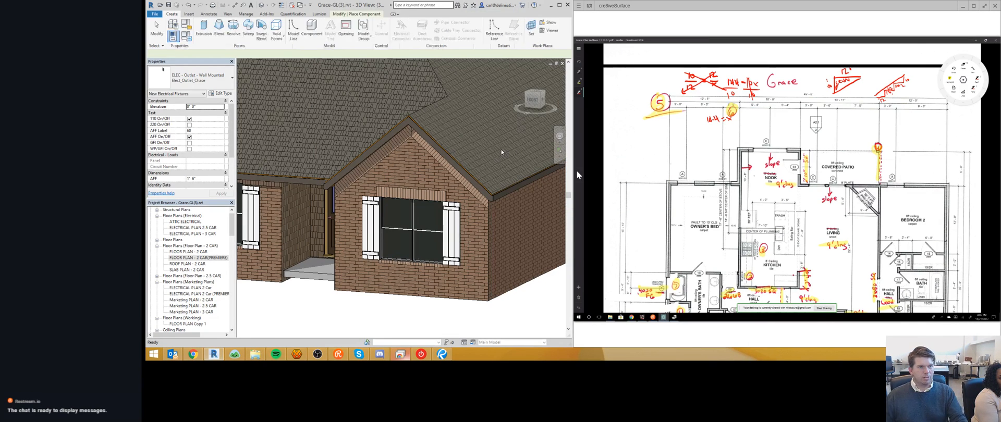
- Display the active work plane near the front entry and gable, and check its assignment without changing it
{"action": "middle_click_drag", "start_coordinate": [345, 196], "coordinate": [354, 181]}
{"action": "scroll", "coordinate": [354, 181], "scroll_direction": "up", "scroll_amount": 3}
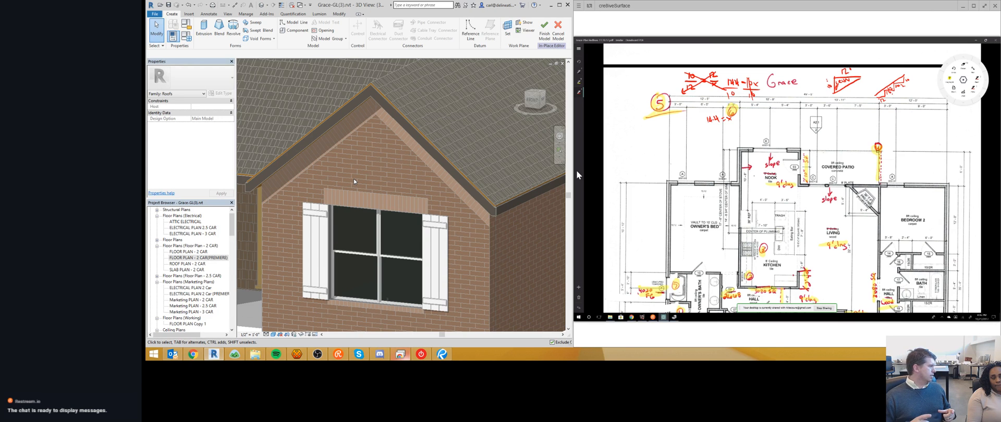
{"action": "left_click", "coordinate": [526, 23]}
{"action": "scroll", "coordinate": [388, 156], "scroll_direction": "down", "scroll_amount": 2}
{"action": "scroll", "coordinate": [388, 159], "scroll_direction": "down", "scroll_amount": 1}
{"action": "scroll", "coordinate": [342, 171], "scroll_direction": "up", "scroll_amount": 4}
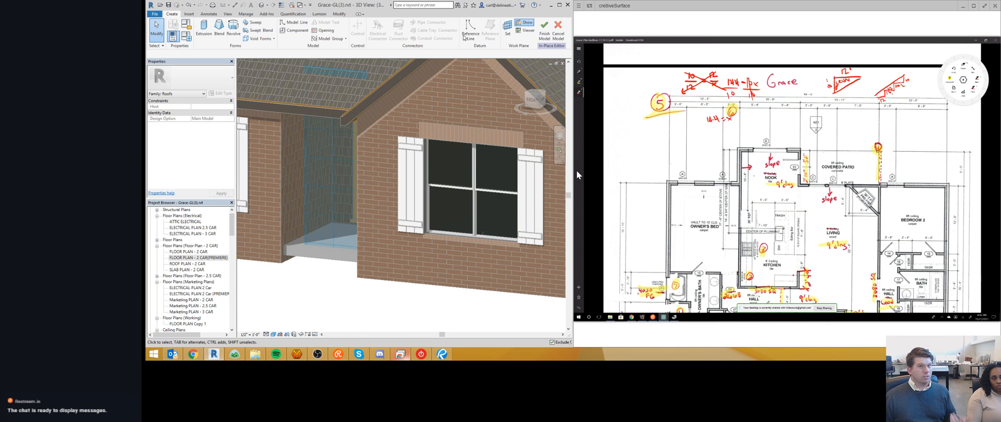
{"action": "left_click", "coordinate": [509, 31]}
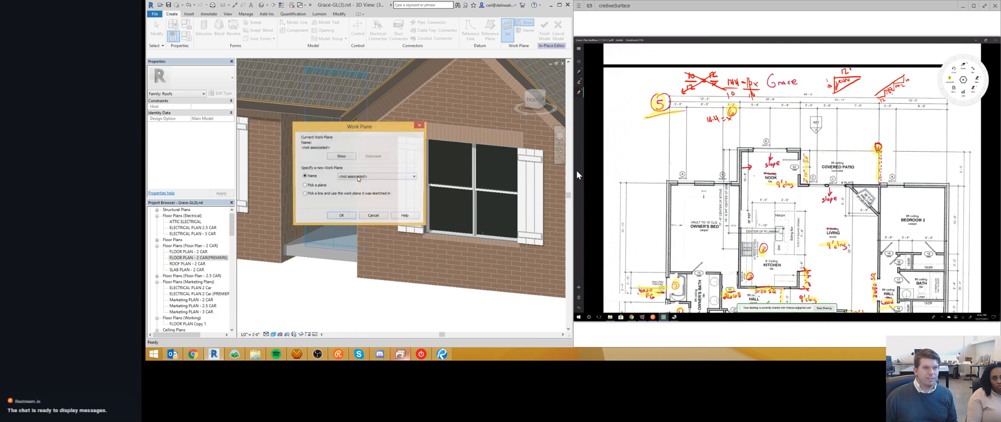
{"action": "left_click", "coordinate": [373, 218]}
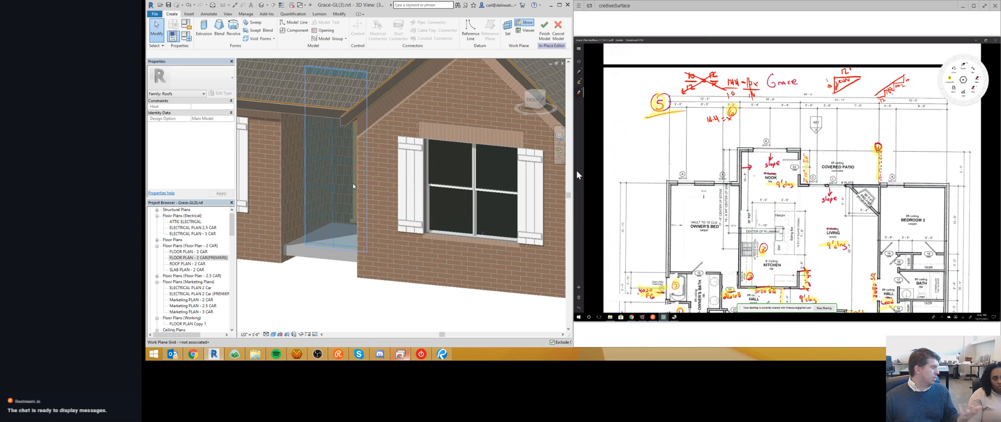
- Set the work plane by picking the front reference plane of the asphalt shingle roof at the gable's lower eave
{"action": "scroll", "coordinate": [360, 203], "scroll_direction": "down", "scroll_amount": 2}
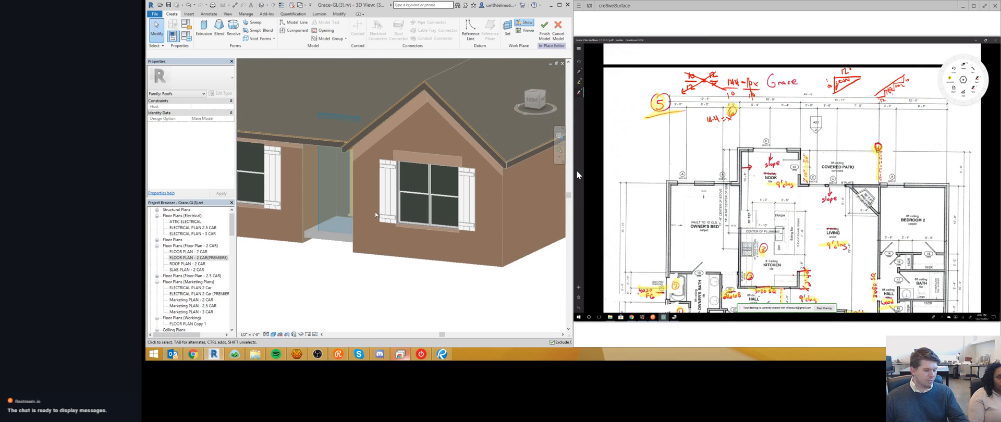
{"action": "middle_click_drag", "start_coordinate": [387, 256], "coordinate": [351, 264], "text": "shift"}
{"action": "scroll", "coordinate": [388, 144], "scroll_direction": "up", "scroll_amount": 3}
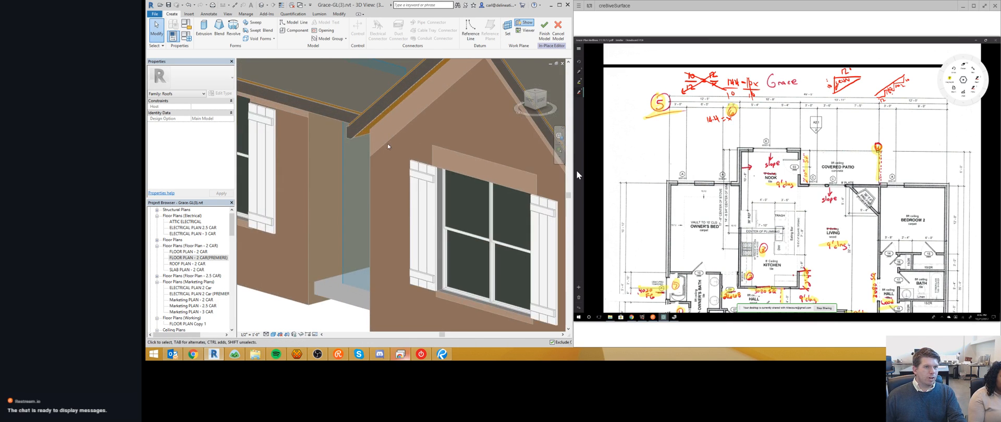
{"action": "middle_click_drag", "start_coordinate": [388, 144], "coordinate": [321, 194], "text": "shift"}
{"action": "scroll", "coordinate": [321, 194], "scroll_direction": "down", "scroll_amount": 1}
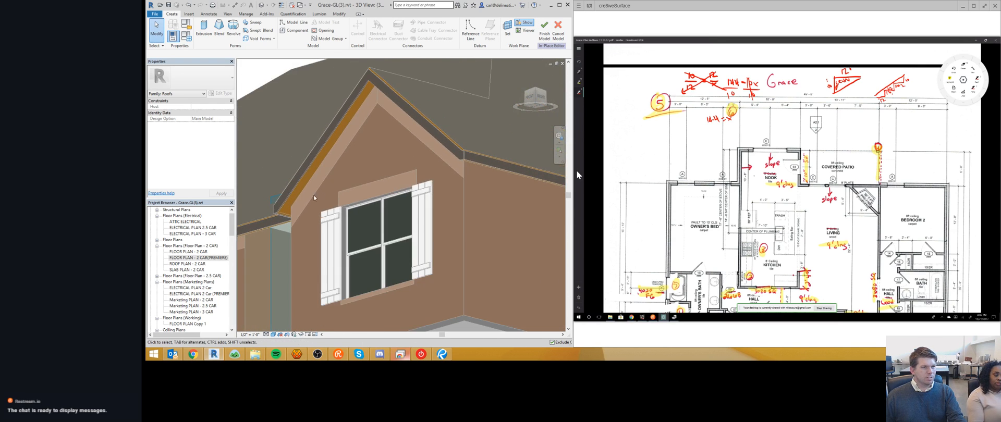
{"action": "scroll", "coordinate": [313, 193], "scroll_direction": "up", "scroll_amount": 4}
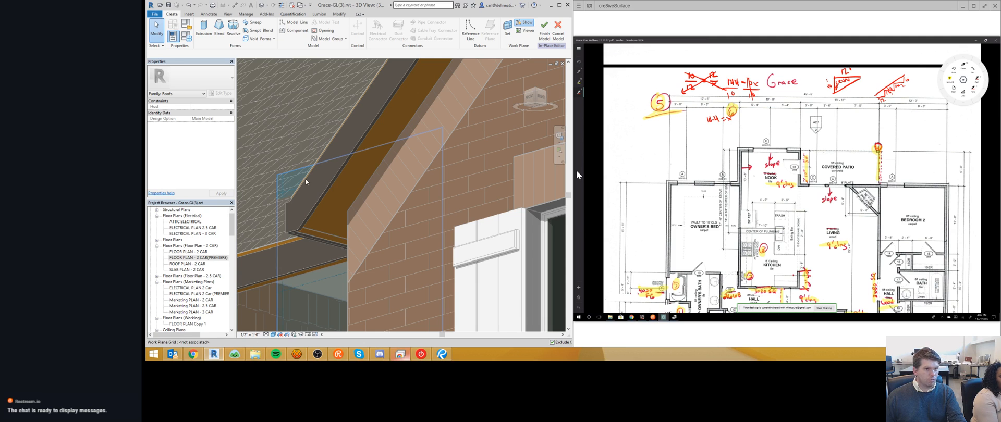
{"action": "middle_click_drag", "start_coordinate": [275, 155], "coordinate": [448, 104], "text": "shift"}
{"action": "left_click", "coordinate": [502, 35]}
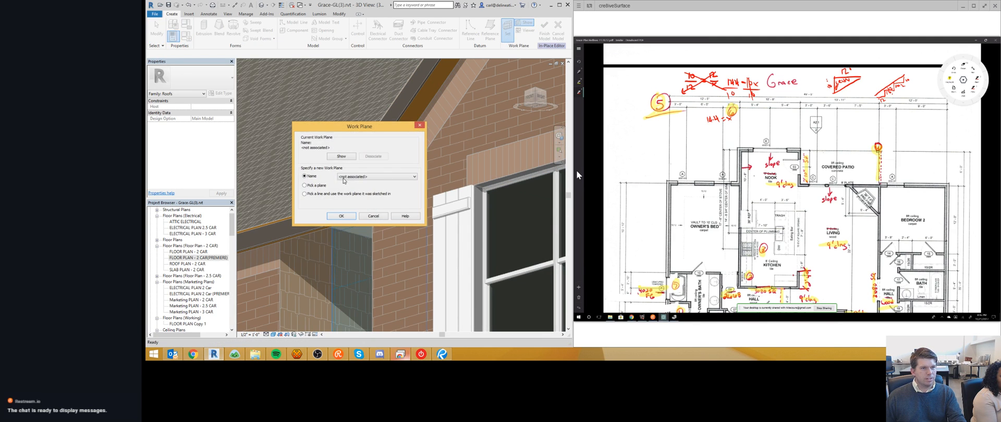
{"action": "left_click", "coordinate": [319, 186]}
{"action": "left_click", "coordinate": [342, 215]}
{"action": "middle_click_drag", "start_coordinate": [357, 197], "coordinate": [333, 156], "text": "shift"}
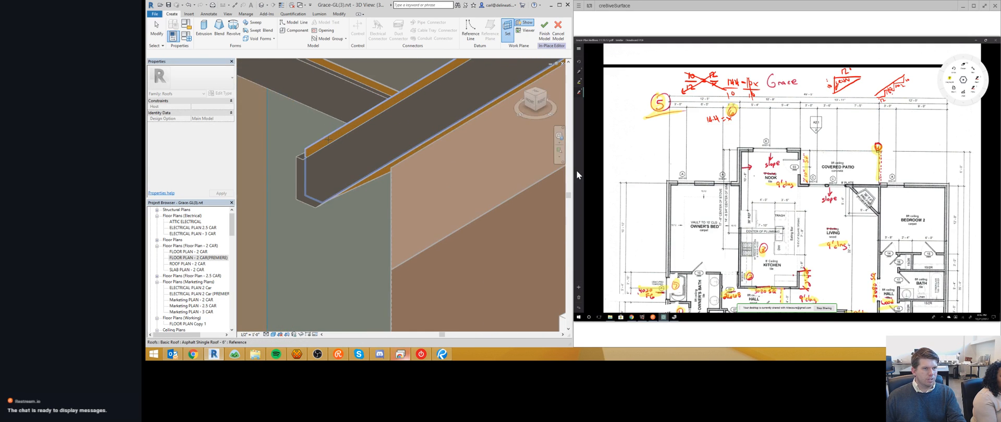
{"action": "scroll", "coordinate": [329, 140], "scroll_direction": "up", "scroll_amount": 3}
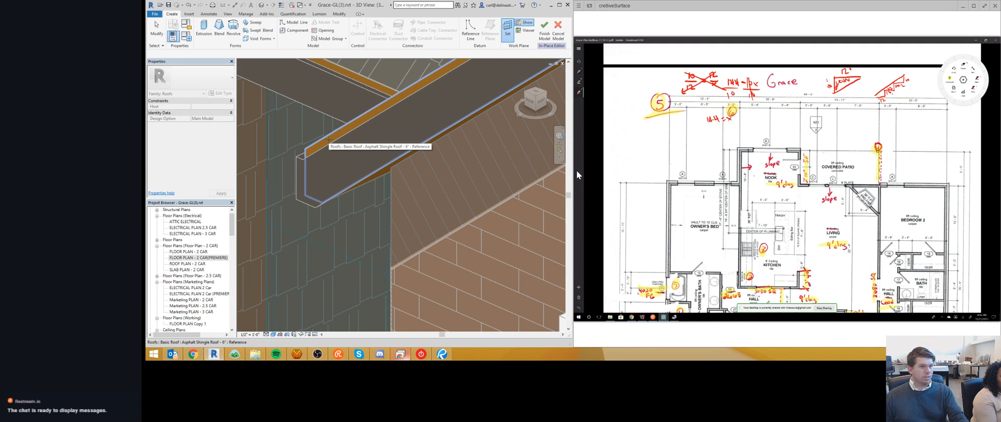
{"action": "left_click", "coordinate": [329, 140]}
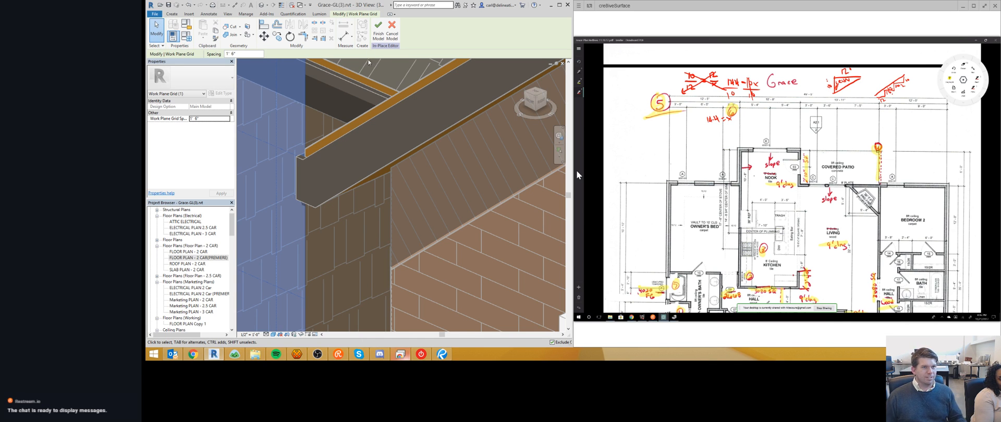
{"action": "mouse_move", "coordinate": [368, 62]}
{"action": "middle_mouse_down", "text": "shift"}
{"action": "mouse_move", "coordinate": [391, 168]}
{"action": "mouse_move", "coordinate": [328, 208]}
{"action": "mouse_move", "coordinate": [511, 220]}
{"action": "middle_mouse_up", "text": "shift"}
{"action": "key", "text": "Escape"}
- Start an extrusion on the new work plane and pick the gable wall corner and the roof's sloped edge as sketch lines
{"action": "middle_click_drag", "start_coordinate": [365, 172], "coordinate": [406, 184]}
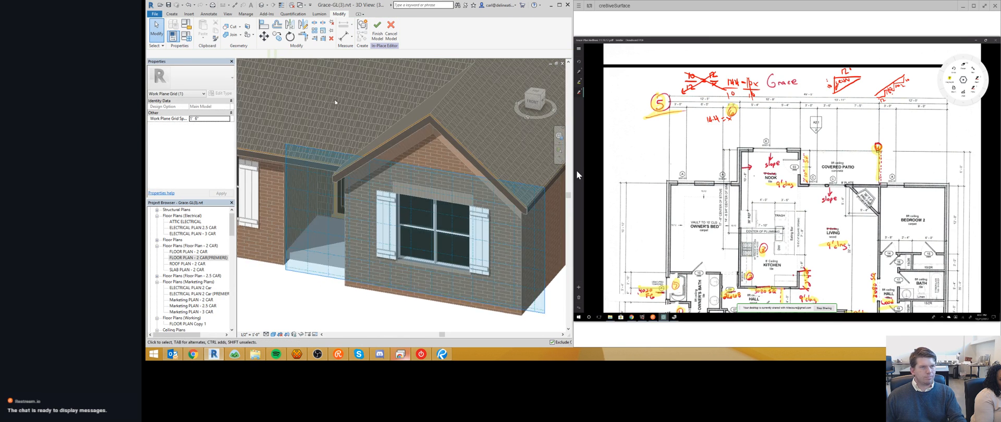
{"action": "scroll", "coordinate": [295, 78], "scroll_direction": "up", "scroll_amount": 2}
{"action": "left_click", "coordinate": [172, 14]}
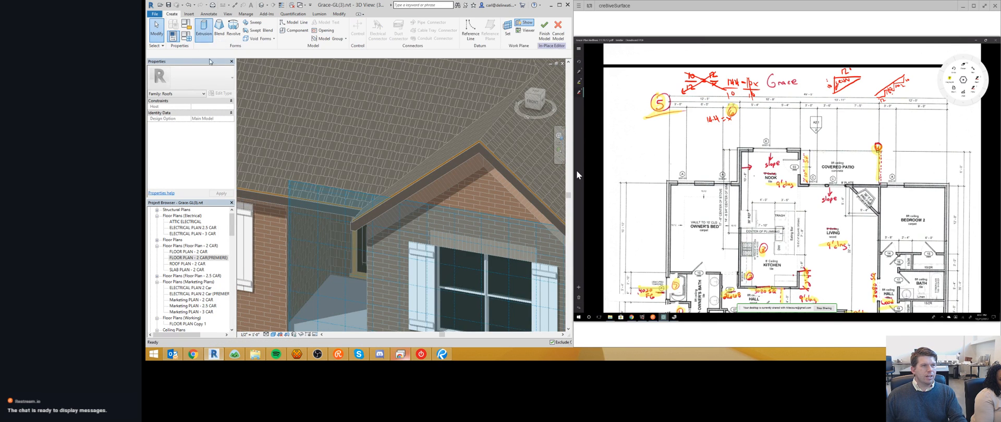
{"action": "left_click", "coordinate": [203, 30]}
{"action": "left_click", "coordinate": [538, 99]}
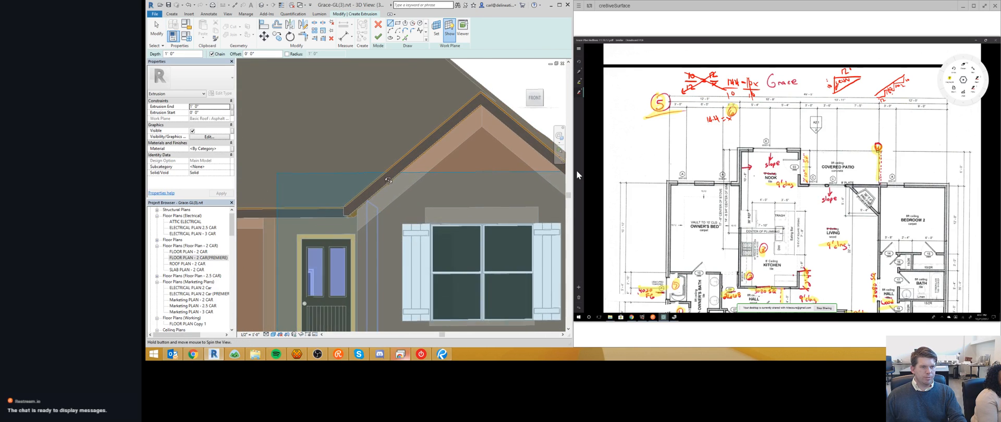
{"action": "left_click", "coordinate": [405, 37]}
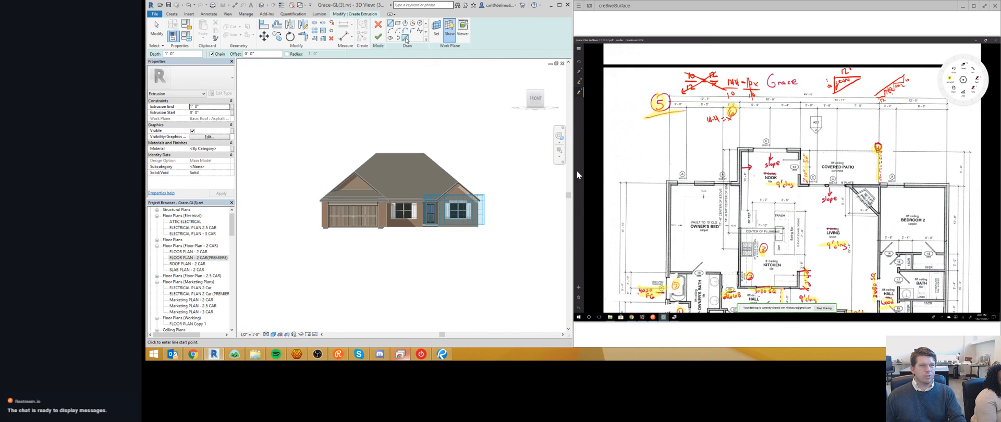
{"action": "scroll", "coordinate": [406, 237], "scroll_direction": "up", "scroll_amount": 8}
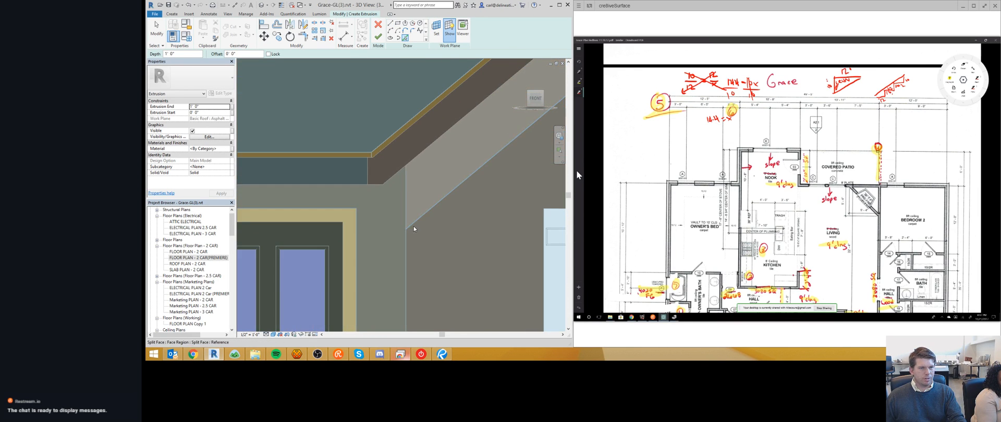
{"action": "middle_click_drag", "start_coordinate": [406, 238], "coordinate": [418, 205], "text": "shift"}
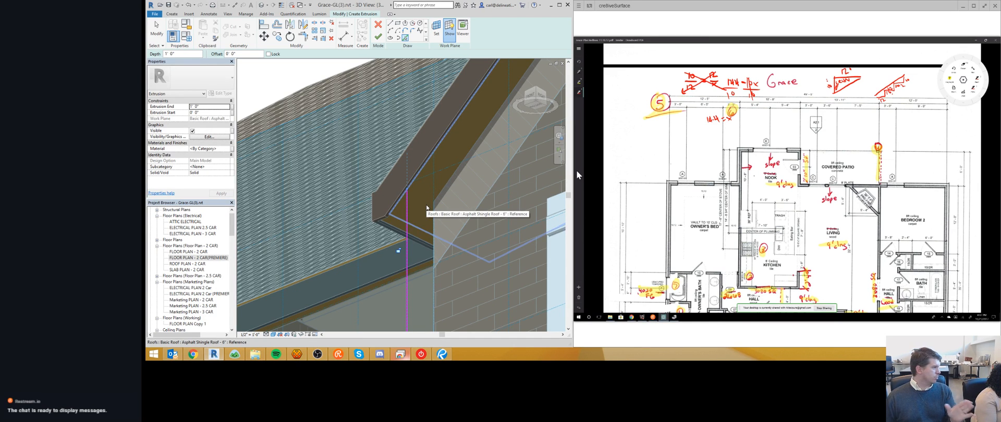
{"action": "left_click", "coordinate": [426, 206]}
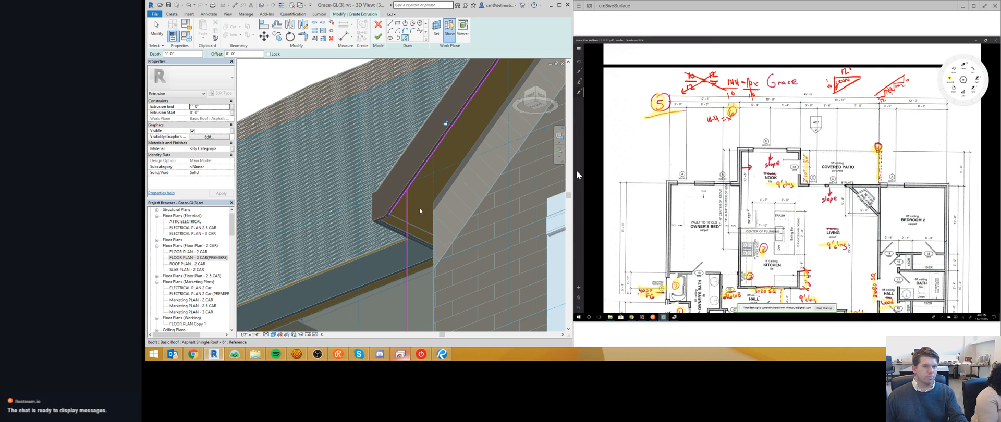
- Pick the edges around the fascia's lower end as sketch lines and trim them into a corner
{"action": "scroll", "coordinate": [385, 222], "scroll_direction": "up", "scroll_amount": 5}
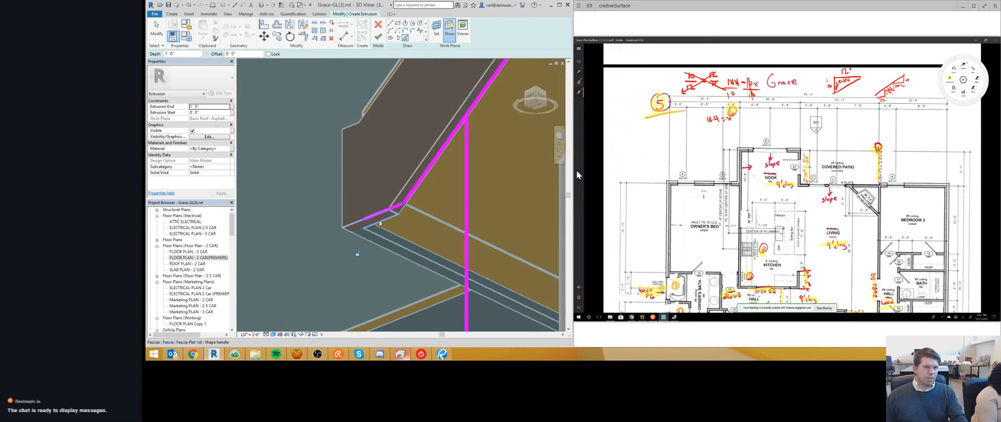
{"action": "middle_click_drag", "start_coordinate": [368, 236], "coordinate": [380, 214], "text": "shift"}
{"action": "left_click", "coordinate": [379, 210]}
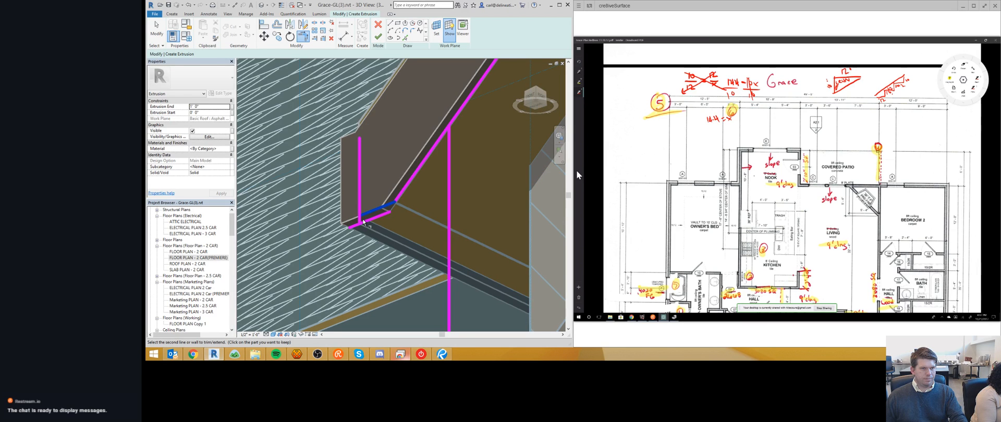
{"action": "left_click", "coordinate": [360, 221]}
{"action": "left_click", "coordinate": [366, 221]}
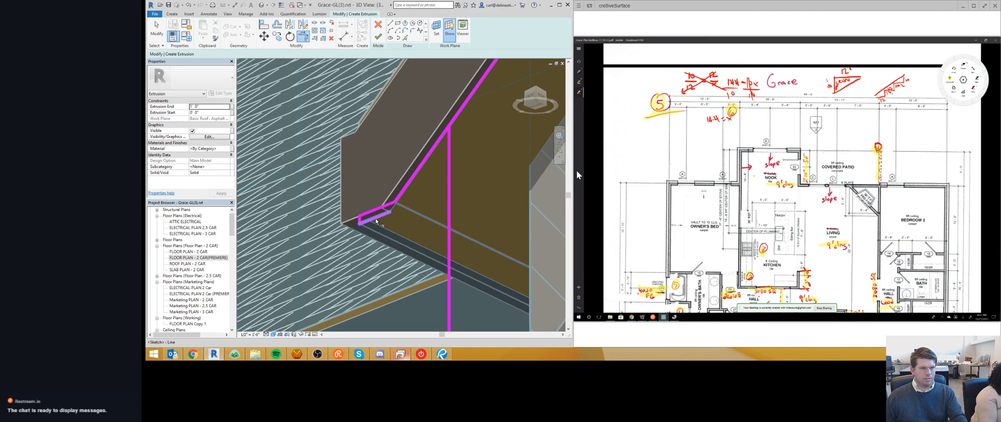
- Trim the sloped roof line, vertical wall line and bottom line together to complete the triangular eave profile
{"action": "left_click", "coordinate": [451, 169]}
{"action": "left_click", "coordinate": [449, 168]}
{"action": "left_click", "coordinate": [423, 163]}
{"action": "key", "text": "Escape"}
{"action": "scroll", "coordinate": [430, 177], "scroll_direction": "down", "scroll_amount": 3}
{"action": "mouse_move", "coordinate": [430, 184]}
{"action": "middle_mouse_down", "text": "shift"}
{"action": "mouse_move", "coordinate": [409, 172]}
{"action": "mouse_move", "coordinate": [485, 145]}
{"action": "mouse_move", "coordinate": [384, 171]}
{"action": "middle_mouse_up", "text": "shift"}
- Switch to File Explorer, open the 20160318 site visit folder in Patriot Home Building's Reference folder, and display its photos as thumbnails
{"action": "left_click", "coordinate": [256, 354]}
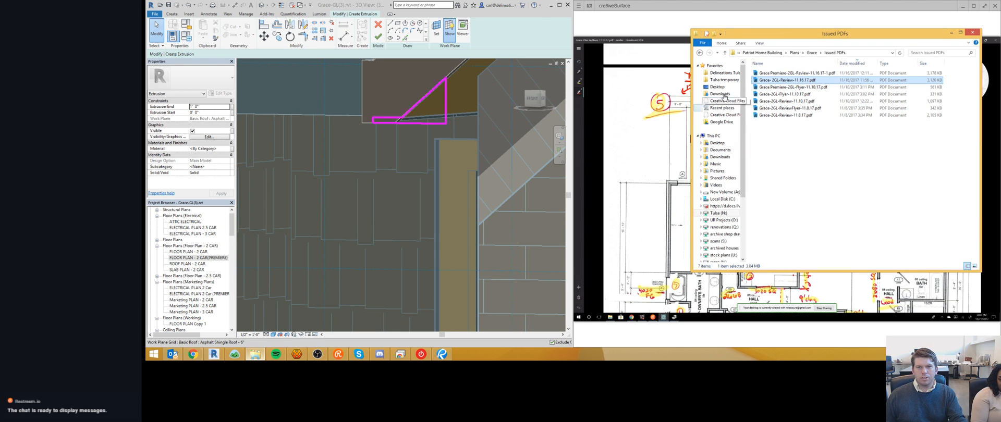
{"action": "left_click", "coordinate": [721, 213]}
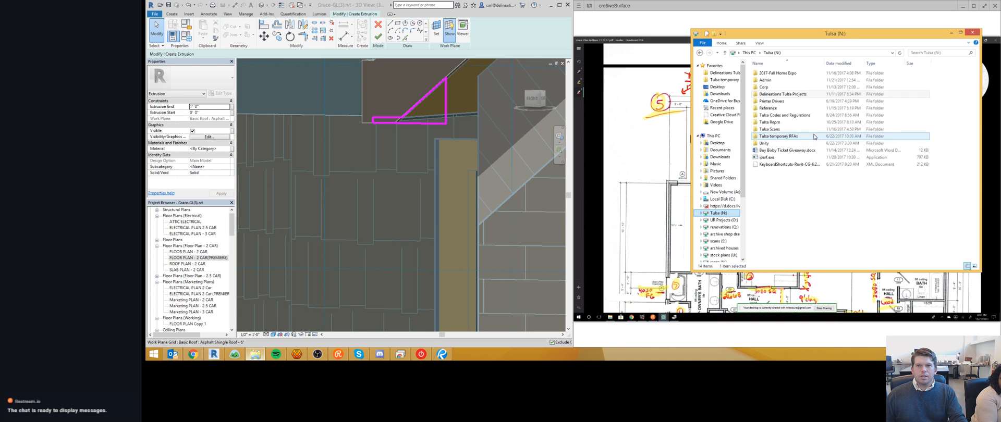
{"action": "double_click", "coordinate": [786, 96]}
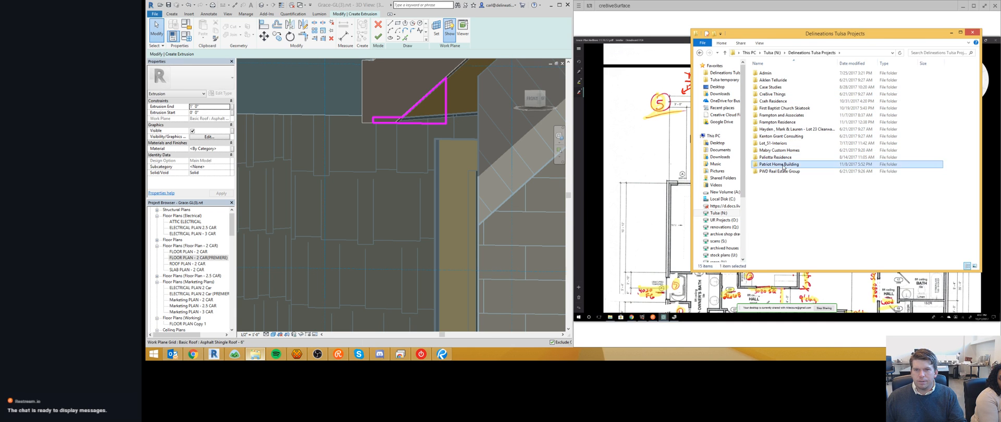
{"action": "double_click", "coordinate": [779, 165]}
{"action": "double_click", "coordinate": [782, 101]}
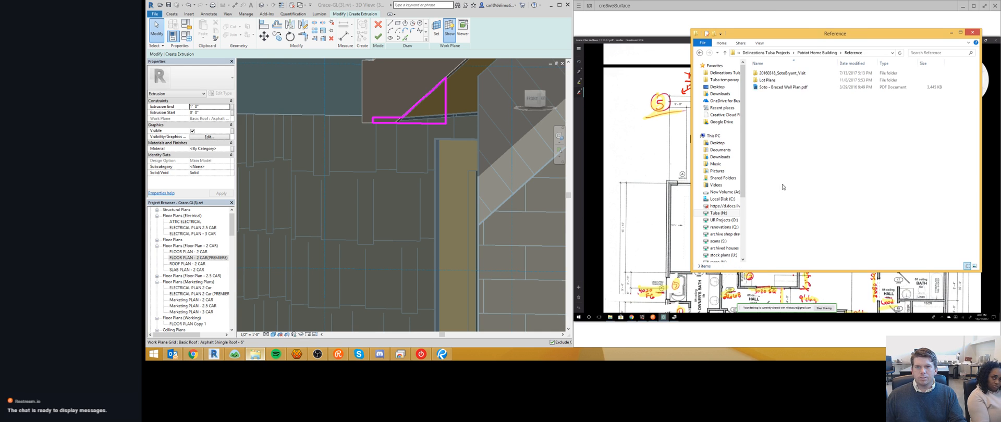
{"action": "double_click", "coordinate": [777, 73]}
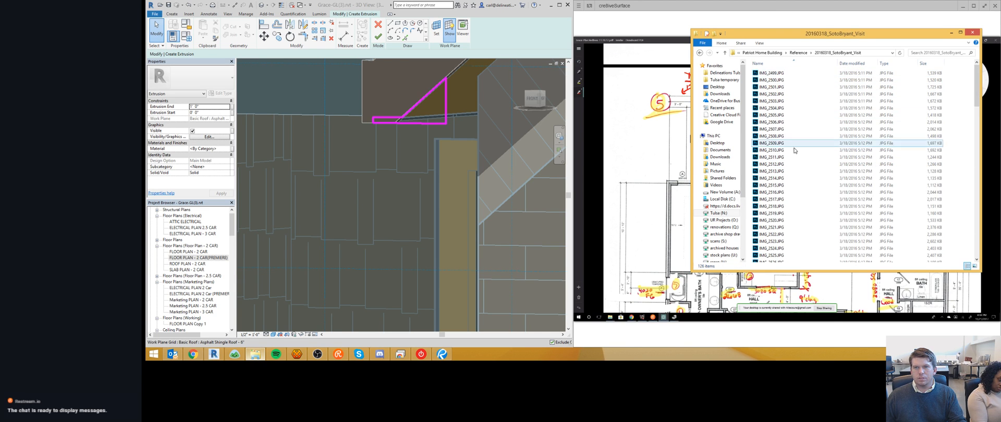
{"action": "left_click", "coordinate": [974, 266]}
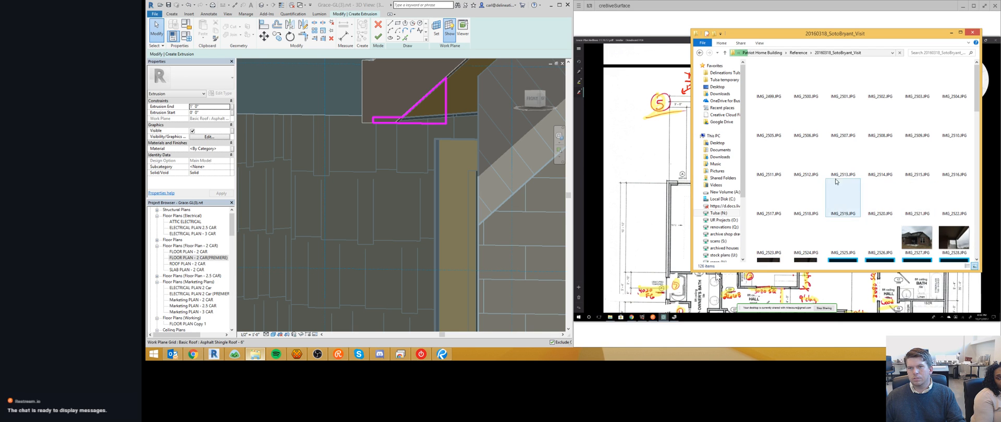
- Find the gable eave close-up IMG_2536.JPG among the site photos, preview it in Windows Photo Viewer, and close Photoshop
{"action": "scroll", "coordinate": [804, 155], "scroll_direction": "down", "scroll_amount": 3}
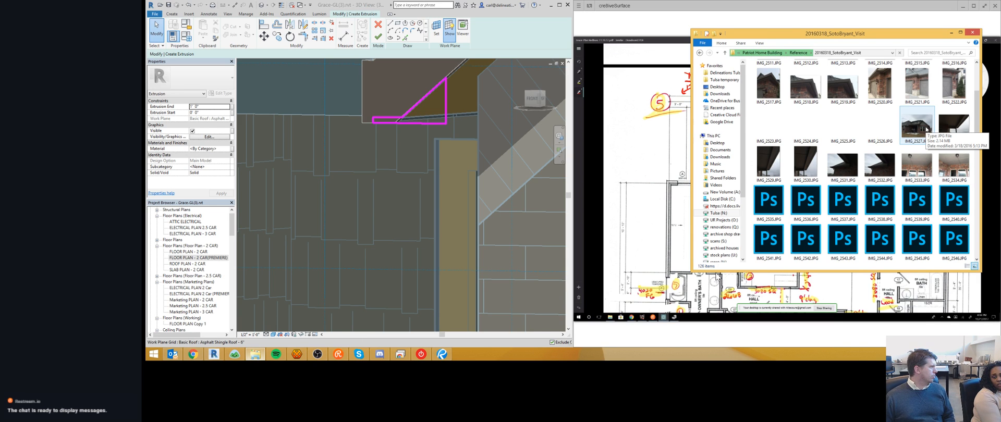
{"action": "scroll", "coordinate": [871, 139], "scroll_direction": "up", "scroll_amount": 3}
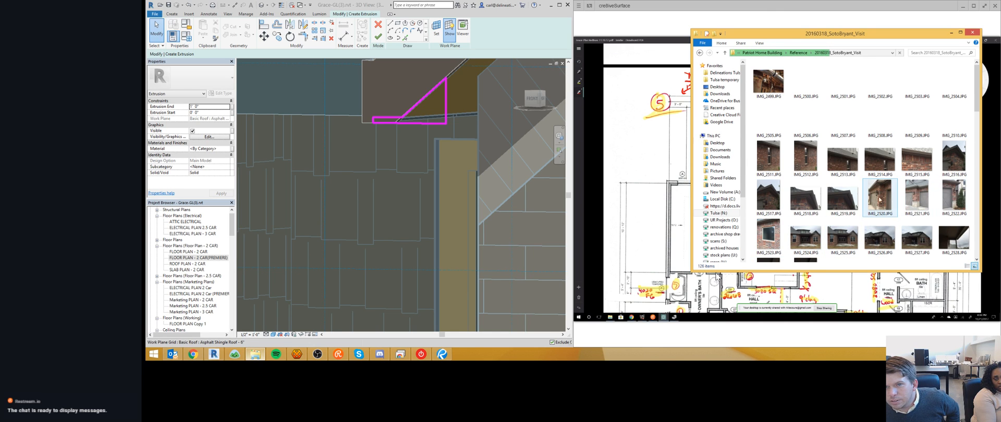
{"action": "scroll", "coordinate": [929, 187], "scroll_direction": "down", "scroll_amount": 3}
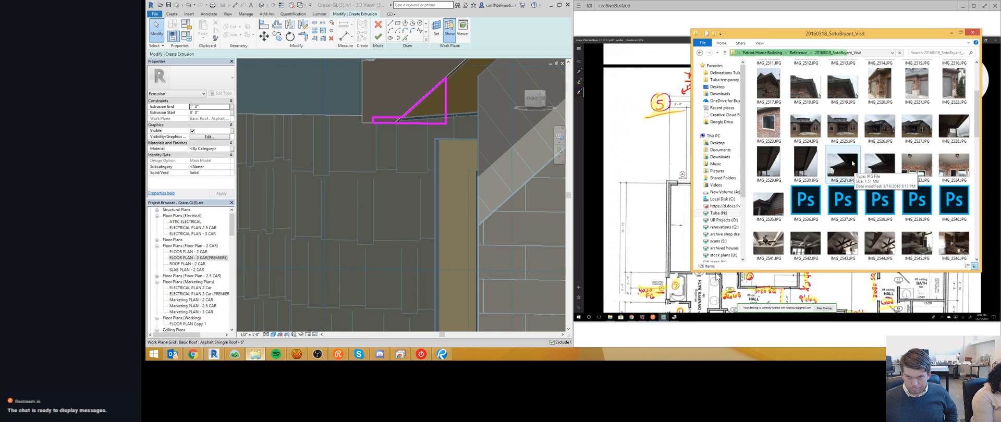
{"action": "left_click", "coordinate": [805, 203]}
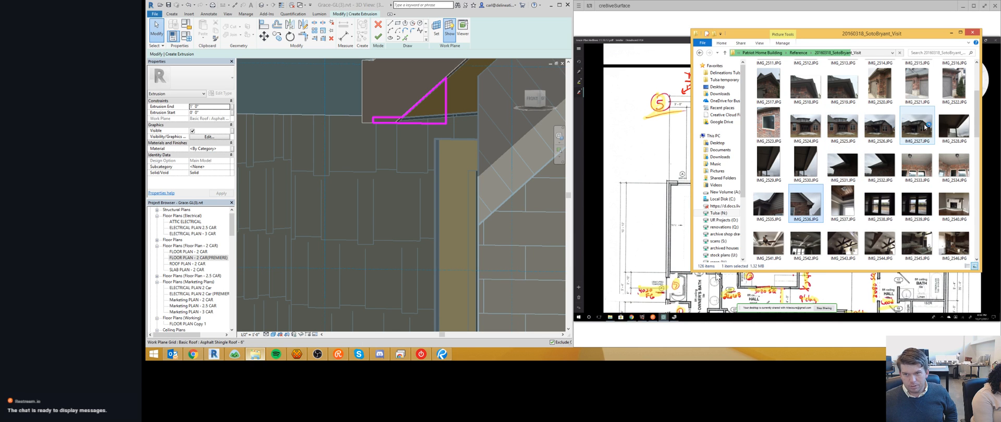
{"action": "right_click", "coordinate": [807, 203]}
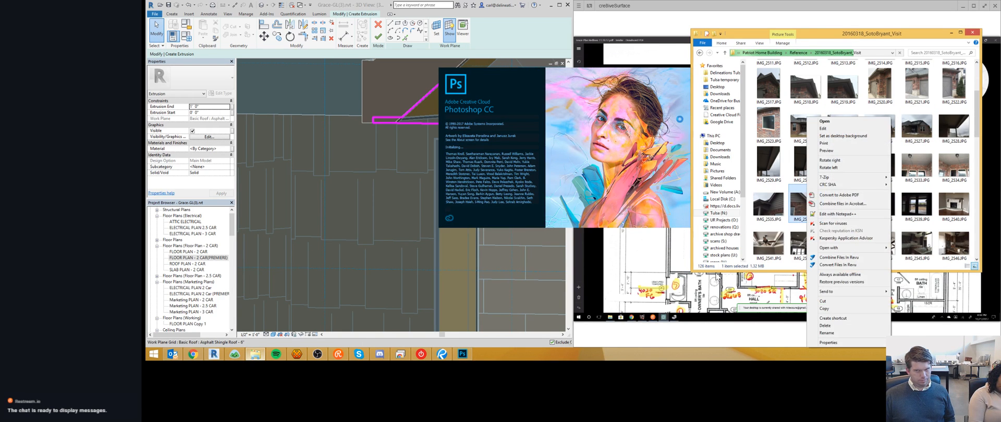
{"action": "left_click", "coordinate": [827, 151]}
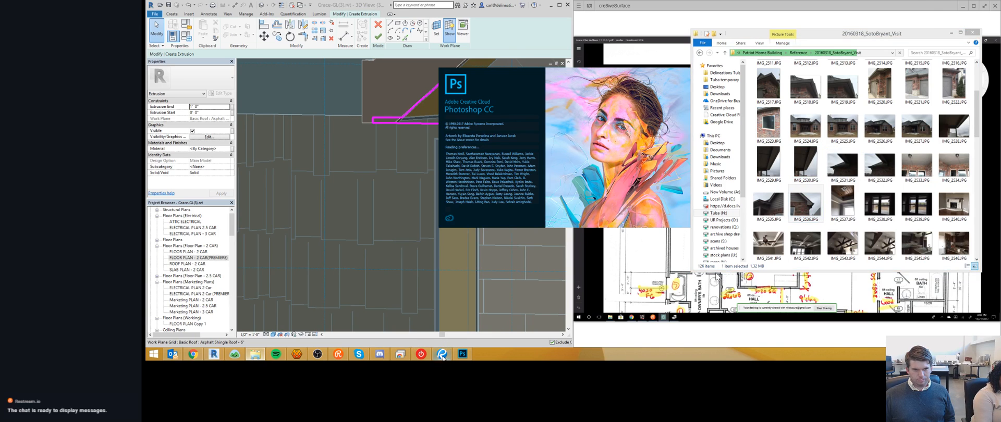
{"action": "mouse_move", "coordinate": [455, 356]}
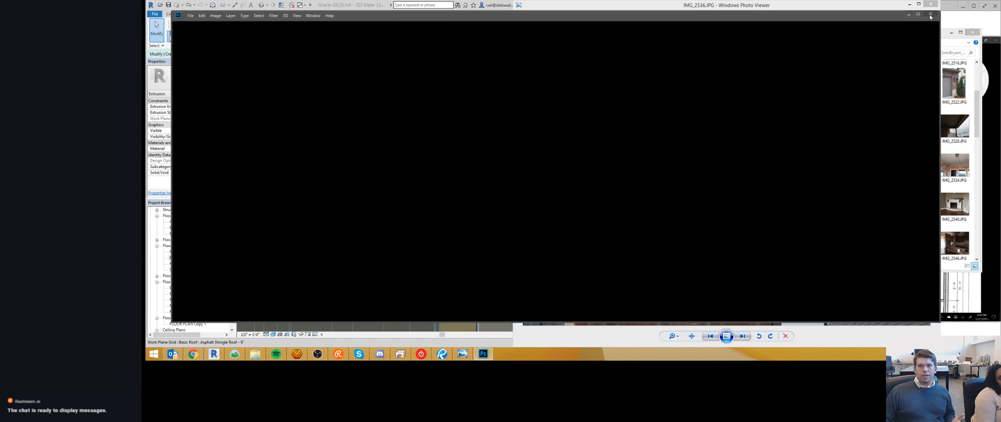
{"action": "left_click", "coordinate": [931, 15]}
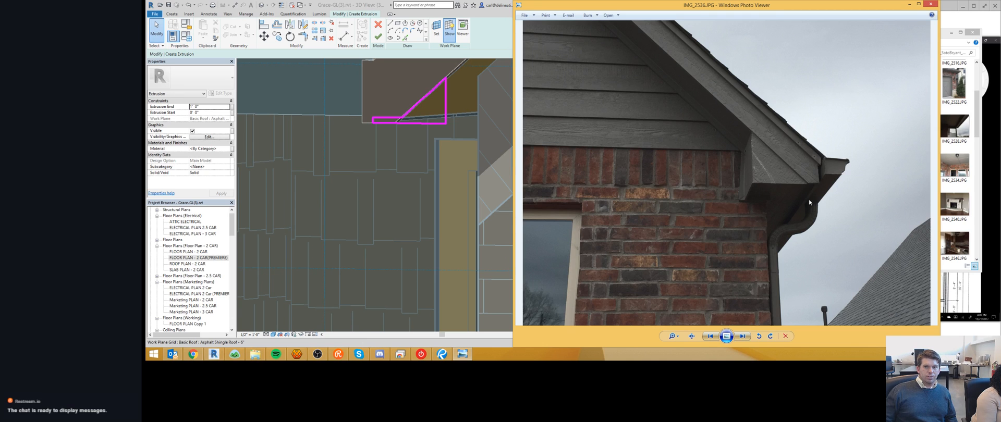
- Switch back to Revit and finish the triangular eave profile sketch as an extrusion
{"action": "left_click", "coordinate": [407, 125]}
{"action": "scroll", "coordinate": [368, 112], "scroll_direction": "up", "scroll_amount": 3}
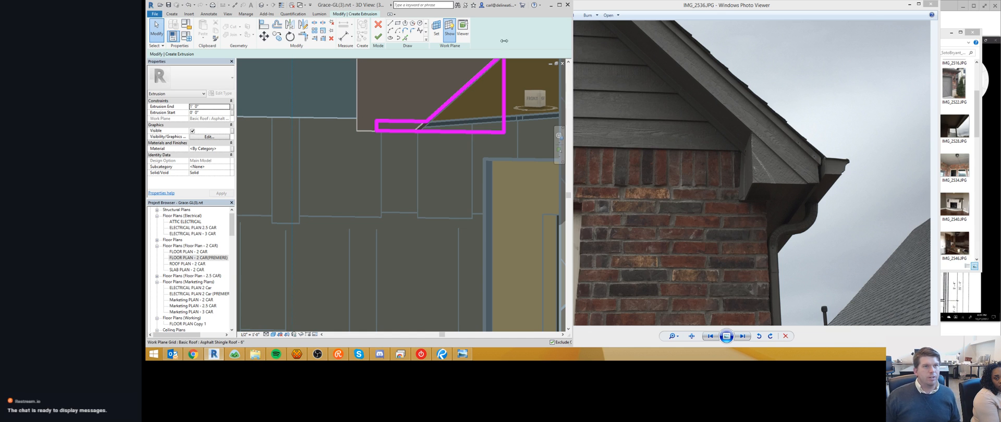
{"action": "left_click", "coordinate": [380, 36]}
{"action": "scroll", "coordinate": [426, 183], "scroll_direction": "down", "scroll_amount": 2}
{"action": "mouse_move", "coordinate": [427, 183]}
{"action": "middle_mouse_down"}
{"action": "mouse_move", "coordinate": [390, 237]}
{"action": "mouse_move", "coordinate": [315, 191]}
{"action": "middle_mouse_up"}
- Stretch the eave return extrusion's end back under the gable overhang to a depth of -1' 11 1/2"
{"action": "left_click_drag", "start_coordinate": [315, 190], "coordinate": [391, 167]}
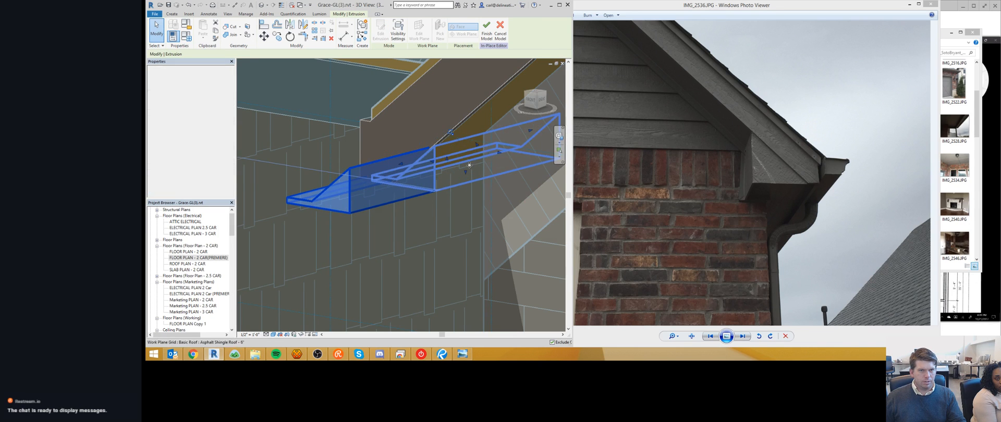
{"action": "scroll", "coordinate": [373, 268], "scroll_direction": "up", "scroll_amount": 3}
{"action": "middle_click_drag", "start_coordinate": [373, 268], "coordinate": [468, 179], "text": "shift"}
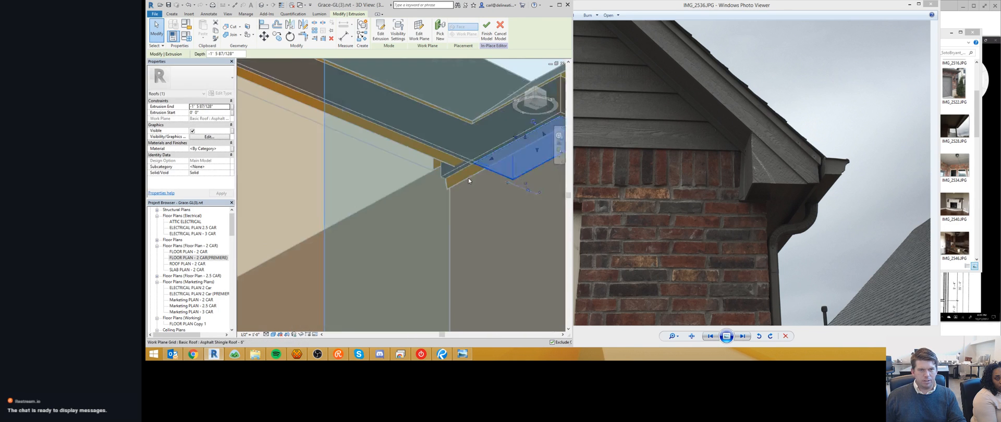
{"action": "left_click_drag", "start_coordinate": [490, 163], "coordinate": [463, 174]}
{"action": "middle_click_drag", "start_coordinate": [465, 176], "coordinate": [473, 161], "text": "shift"}
{"action": "left_click", "coordinate": [435, 188]}
{"action": "left_click", "coordinate": [471, 157]}
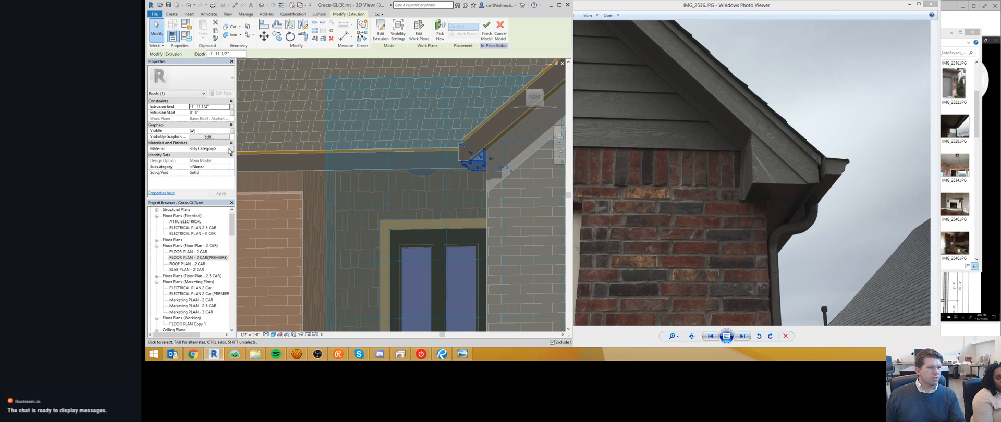
- Assign the material Finishes - Hardy Board K to the eave return extrusion and finish the in-place model
{"action": "left_click", "coordinate": [229, 151]}
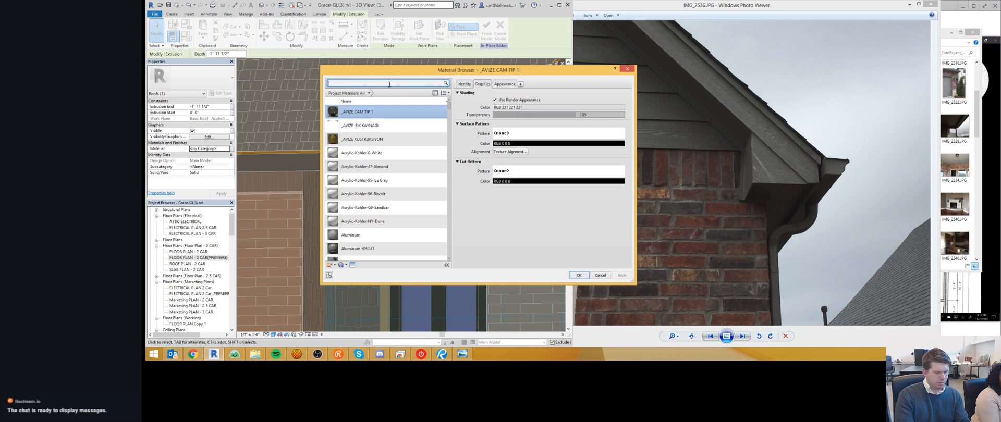
{"action": "type", "text": "e"}
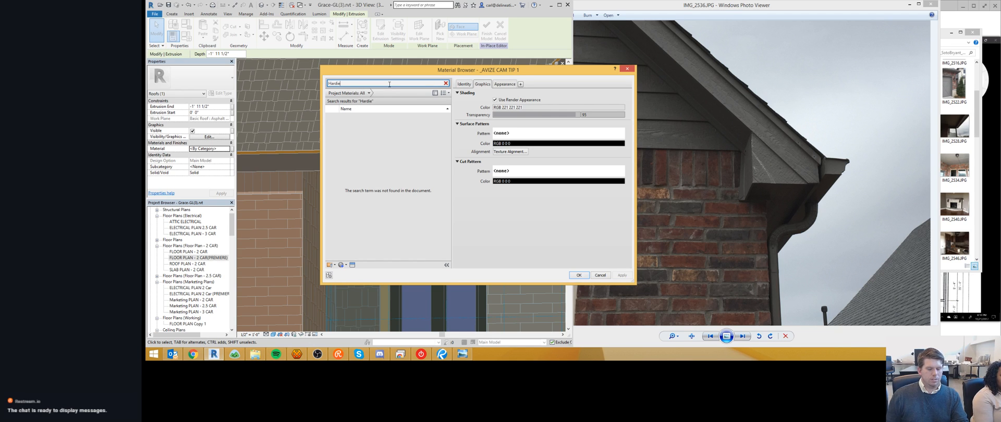
{"action": "type", "text": "y"}
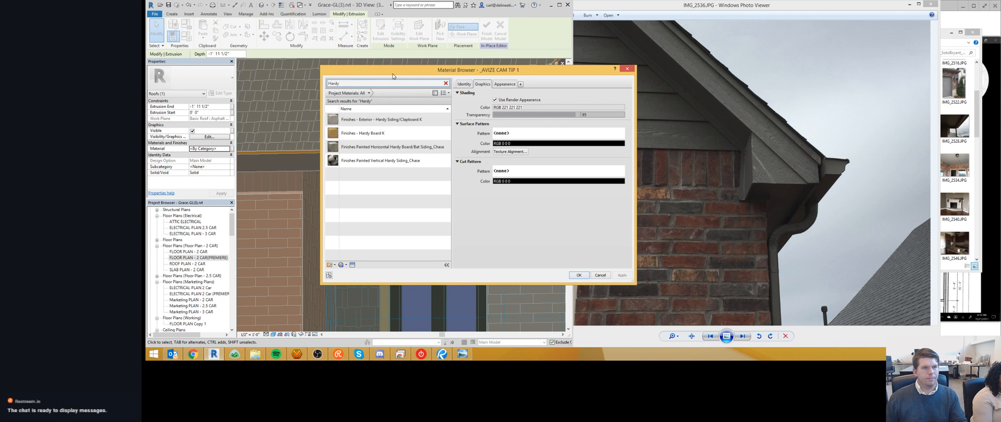
{"action": "left_click", "coordinate": [380, 134]}
{"action": "left_click", "coordinate": [579, 276]}
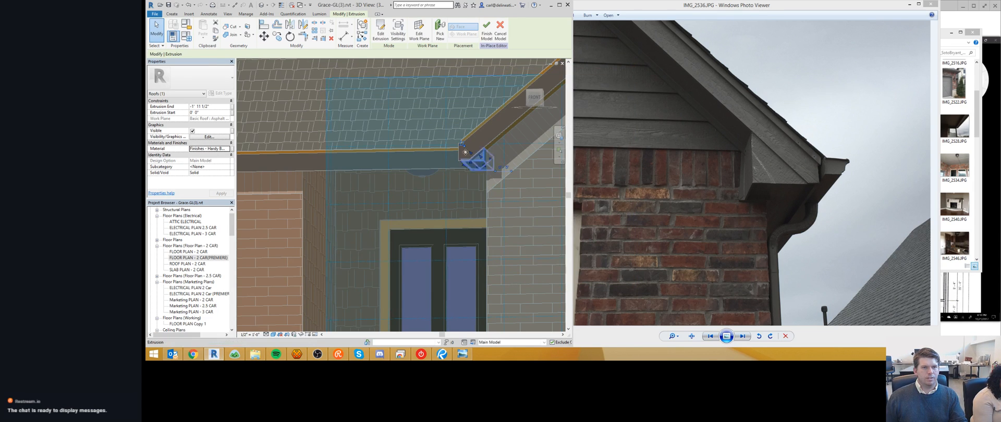
{"action": "left_click", "coordinate": [487, 33]}
- Mirror a copy of the eave return about the front gable's centre wall to the opposite end of the gable
{"action": "scroll", "coordinate": [493, 211], "scroll_direction": "up", "scroll_amount": 5}
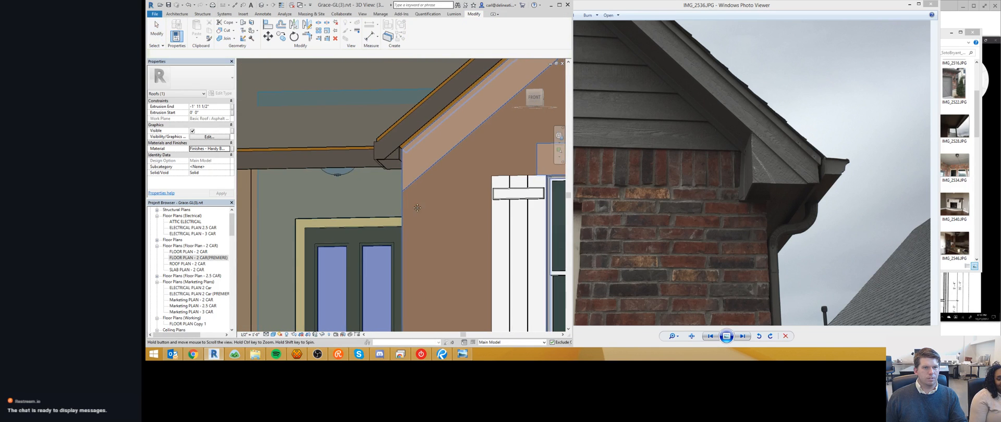
{"action": "left_click", "coordinate": [535, 98]}
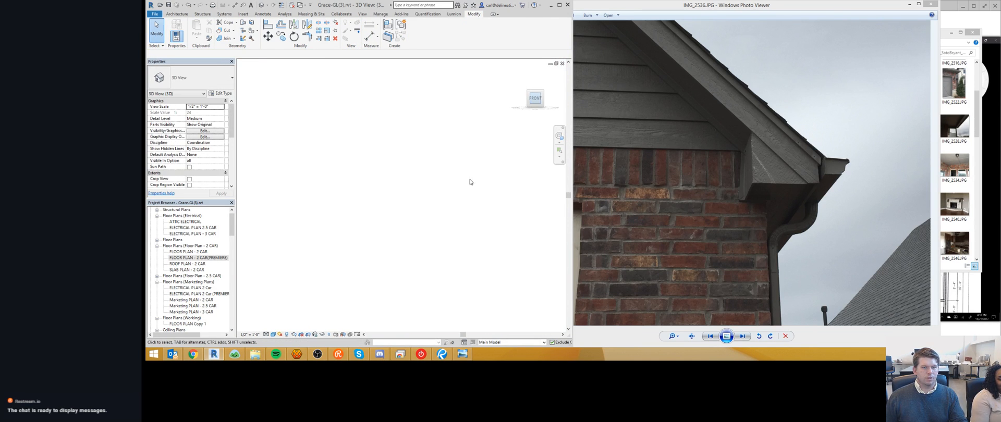
{"action": "scroll", "coordinate": [438, 193], "scroll_direction": "up", "scroll_amount": 8}
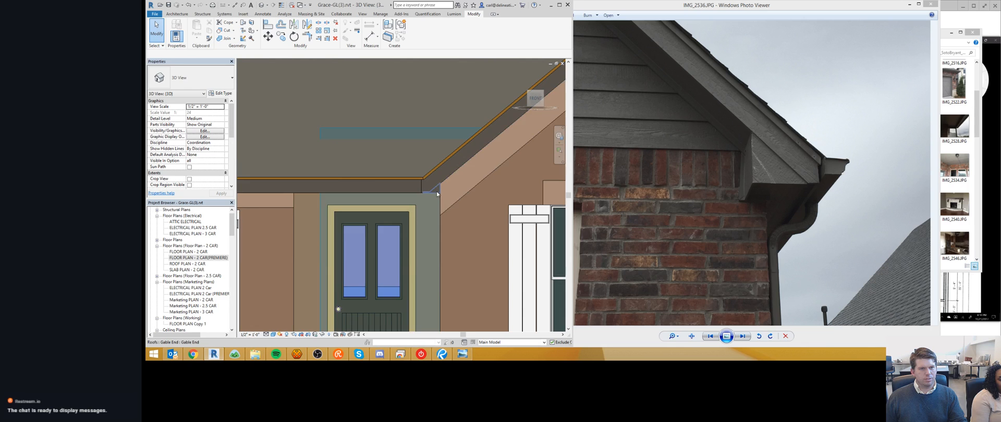
{"action": "left_click", "coordinate": [436, 192]}
{"action": "scroll", "coordinate": [472, 186], "scroll_direction": "down", "scroll_amount": 2}
{"action": "middle_click_drag", "start_coordinate": [472, 185], "coordinate": [360, 179]}
{"action": "scroll", "coordinate": [359, 179], "scroll_direction": "down", "scroll_amount": 1}
{"action": "key", "text": "m"}
{"action": "key", "text": "m"}
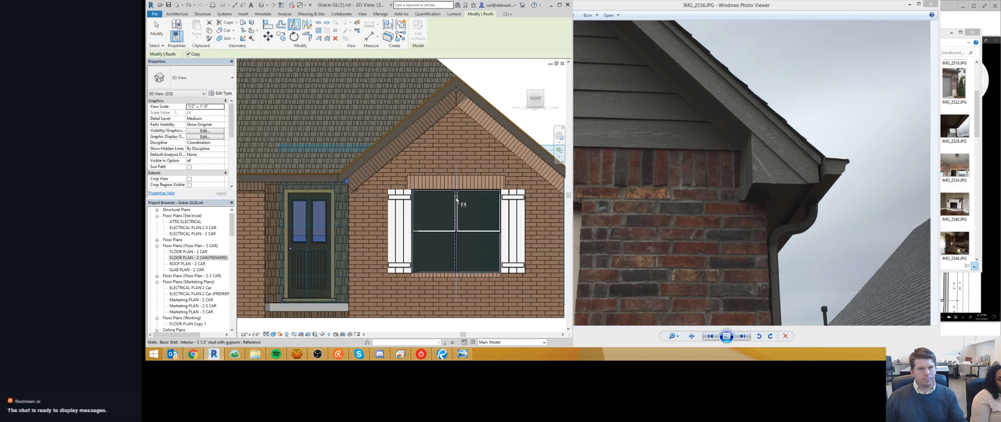
{"action": "left_click", "coordinate": [456, 197]}
{"action": "middle_click_drag", "start_coordinate": [495, 185], "coordinate": [414, 182]}
{"action": "scroll", "coordinate": [494, 175], "scroll_direction": "up", "scroll_amount": 6}
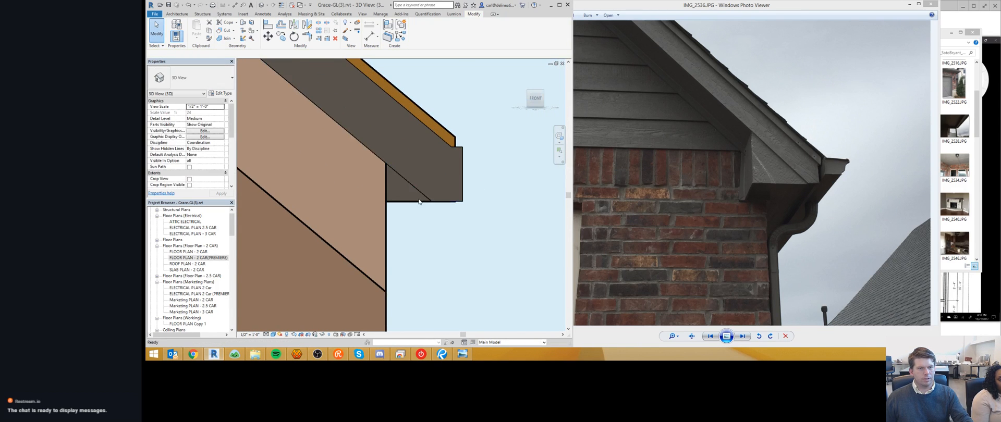
- Examine the mirrored eave return at the outer corner of the front gable, then return to the front view
{"action": "middle_click_drag", "start_coordinate": [419, 215], "coordinate": [347, 199], "text": "shift"}
{"action": "scroll", "coordinate": [458, 203], "scroll_direction": "up", "scroll_amount": 3}
{"action": "key", "text": "Escape"}
{"action": "scroll", "coordinate": [457, 202], "scroll_direction": "down", "scroll_amount": 5}
{"action": "scroll", "coordinate": [414, 202], "scroll_direction": "up", "scroll_amount": 4}
{"action": "middle_click_drag", "start_coordinate": [487, 186], "coordinate": [525, 110], "text": "shift"}
{"action": "left_click", "coordinate": [534, 99]}
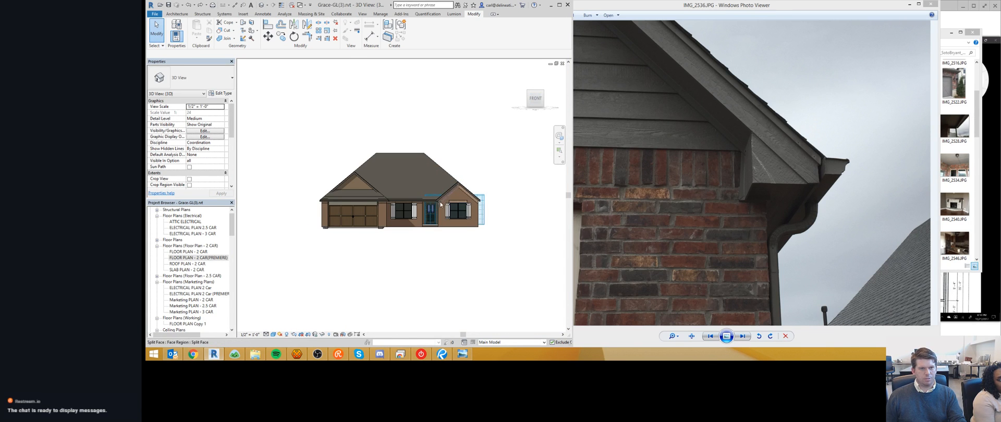
- Open the eave return beside the entry door for in-place editing and edit its extrusion sketch
{"action": "scroll", "coordinate": [447, 205], "scroll_direction": "up", "scroll_amount": 3}
{"action": "scroll", "coordinate": [328, 185], "scroll_direction": "up", "scroll_amount": 3}
{"action": "scroll", "coordinate": [327, 184], "scroll_direction": "down", "scroll_amount": 2}
{"action": "scroll", "coordinate": [358, 192], "scroll_direction": "up", "scroll_amount": 4}
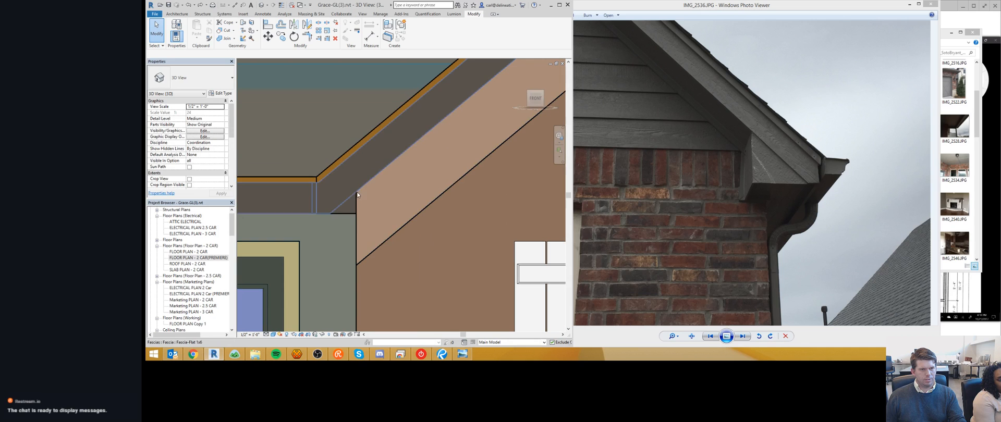
{"action": "left_click", "coordinate": [348, 207]}
{"action": "double_click", "coordinate": [349, 210]}
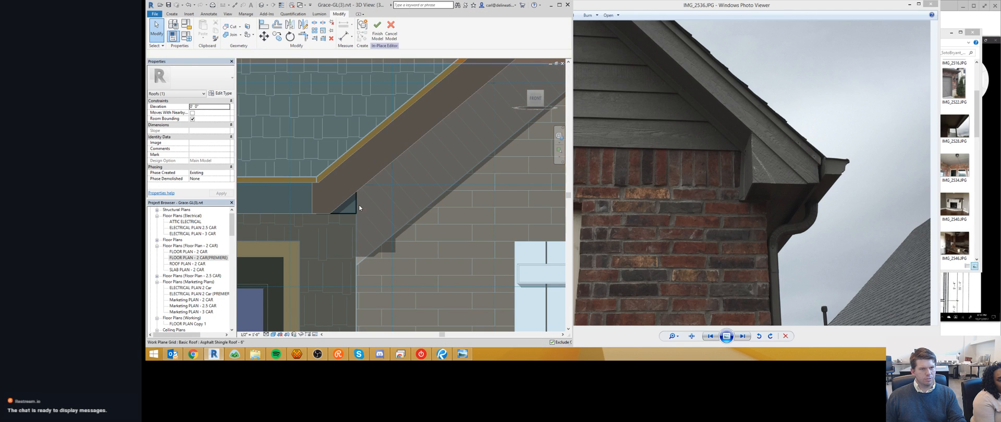
{"action": "left_click", "coordinate": [351, 206]}
{"action": "double_click", "coordinate": [350, 205]}
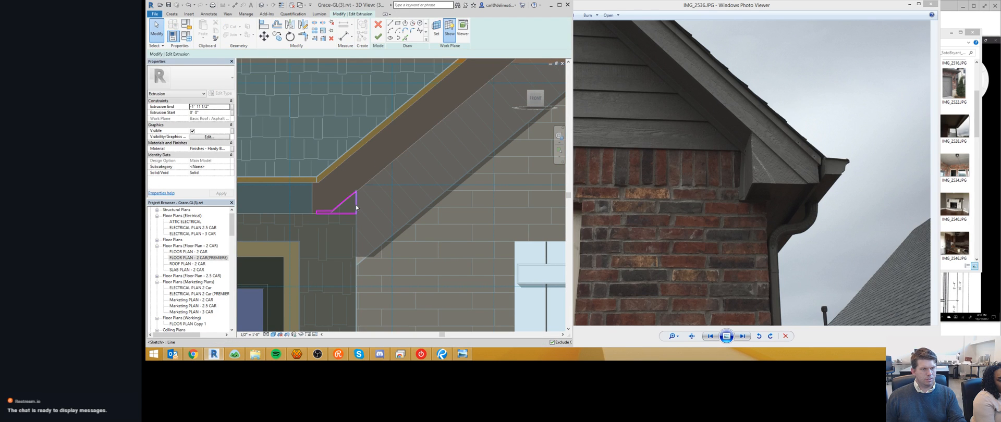
{"action": "left_click", "coordinate": [356, 207]}
{"action": "key", "text": "m"}
{"action": "key", "text": "v"}
{"action": "left_click", "coordinate": [357, 208]}
{"action": "type", "text": "0 69"}
{"action": "key", "text": "Return"}
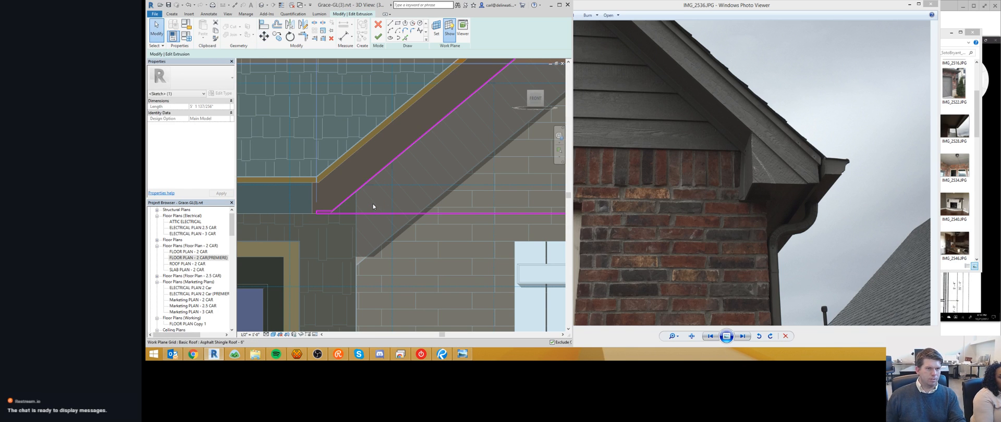
{"action": "key", "text": "ctrl+z"}
- Move the eave profile's vertical line 0' 6" towards the gable's centre and finish the sketch
{"action": "left_click", "coordinate": [356, 207]}
{"action": "key", "text": "m"}
{"action": "key", "text": "v"}
{"action": "left_click", "coordinate": [357, 206]}
{"action": "type", "text": "0 6"}
{"action": "key", "text": "Return"}
{"action": "key", "text": "Escape"}
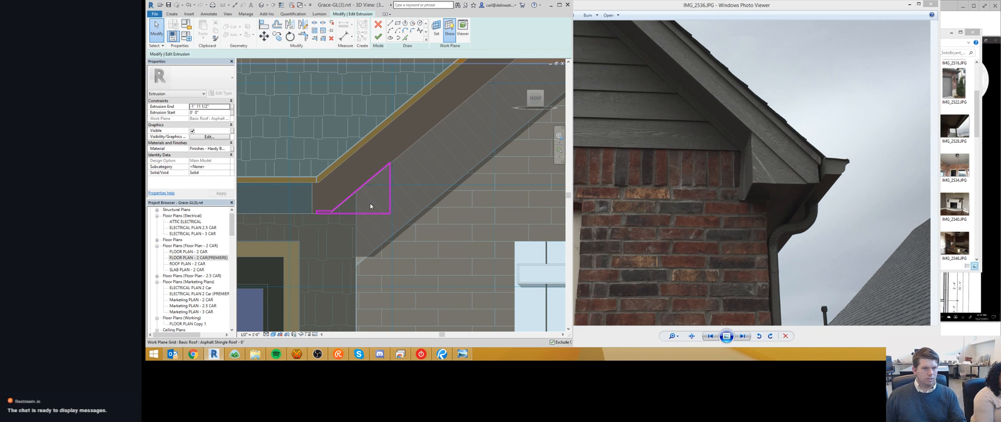
{"action": "scroll", "coordinate": [371, 207], "scroll_direction": "down", "scroll_amount": 1}
{"action": "key", "text": "f"}
{"action": "key", "text": "f"}
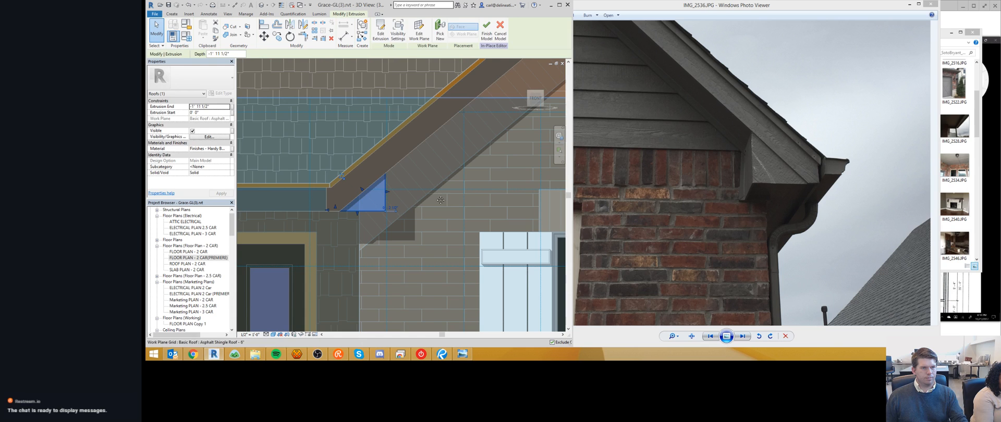
- Mirror a copy of the widened eave extrusion about the gable window's centreline and finish the in-place model
{"action": "left_click", "coordinate": [423, 197]}
{"action": "middle_click_drag", "start_coordinate": [423, 197], "coordinate": [402, 193]}
{"action": "scroll", "coordinate": [401, 218], "scroll_direction": "down", "scroll_amount": 5}
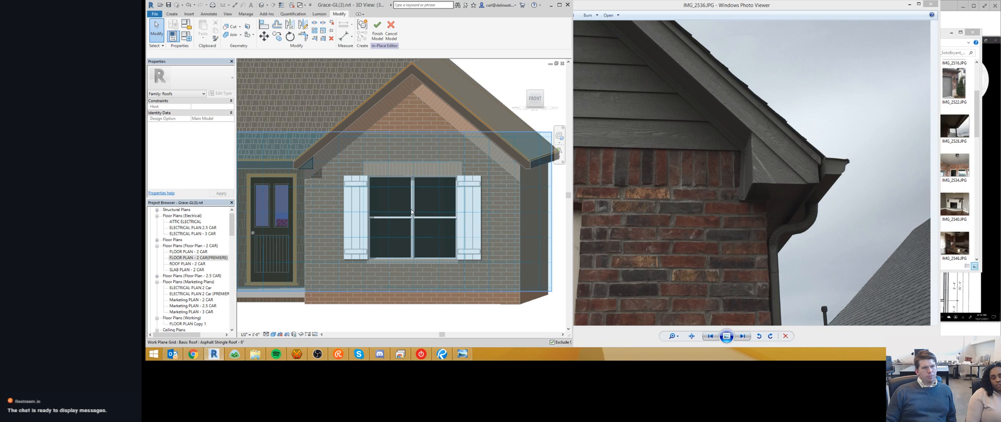
{"action": "middle_click_drag", "start_coordinate": [385, 164], "coordinate": [447, 176]}
{"action": "scroll", "coordinate": [418, 187], "scroll_direction": "up", "scroll_amount": 8}
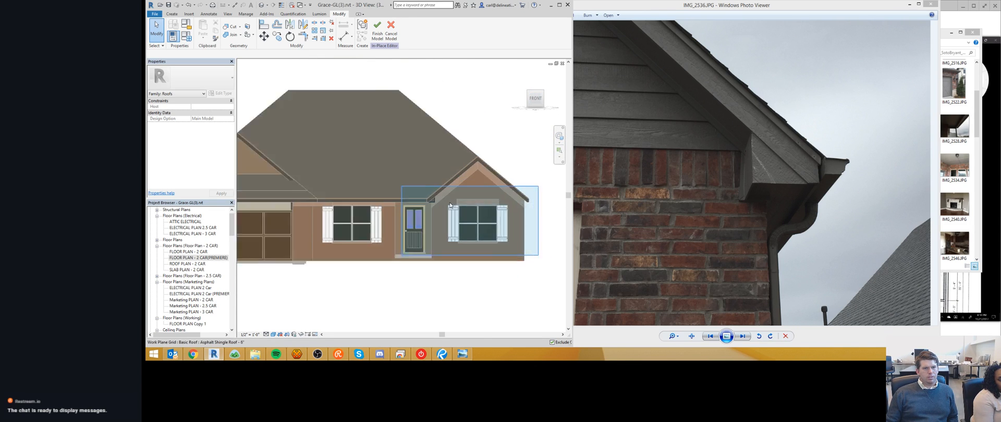
{"action": "left_click", "coordinate": [398, 193]}
{"action": "scroll", "coordinate": [362, 183], "scroll_direction": "down", "scroll_amount": 5}
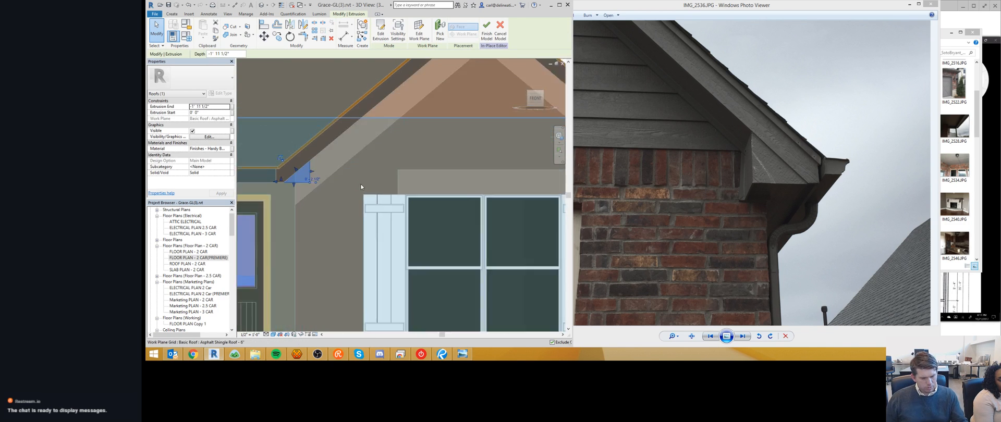
{"action": "key", "text": "m"}
{"action": "key", "text": "m"}
{"action": "left_click", "coordinate": [431, 225]}
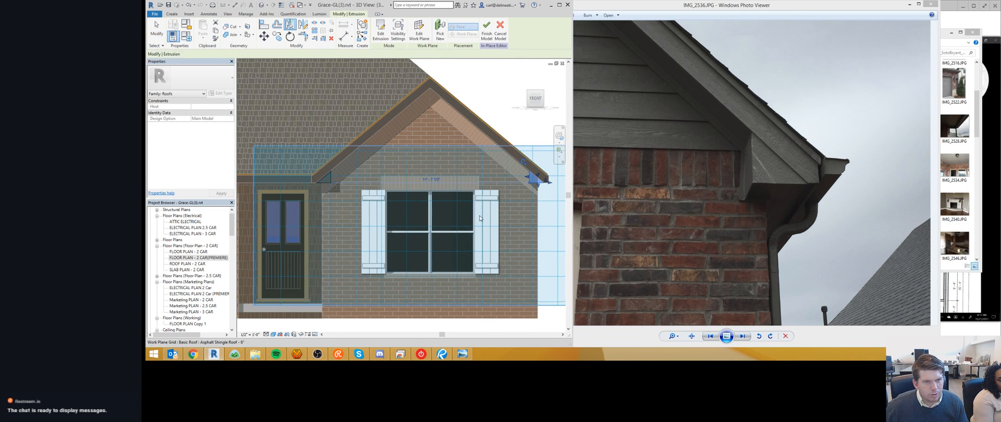
{"action": "middle_click_drag", "start_coordinate": [468, 217], "coordinate": [442, 208]}
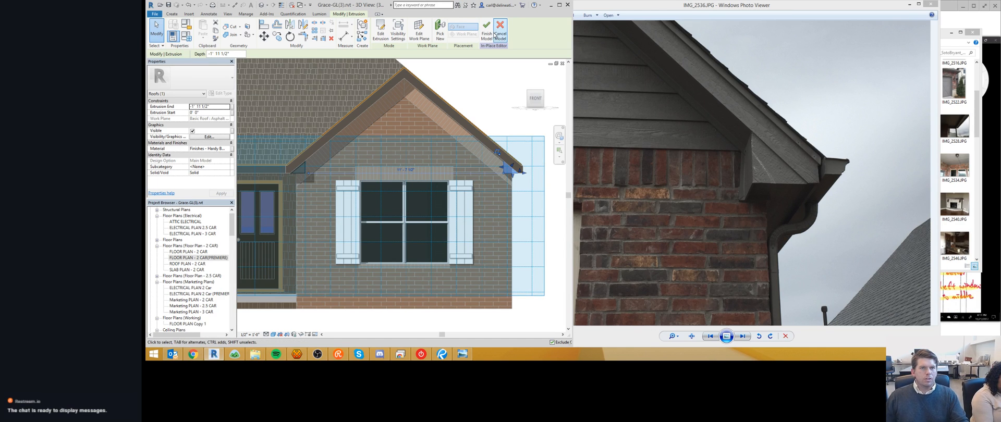
- Examine the twin windows on both sides of the entry door and the brickwork below the front gable's door-side eave return
{"action": "left_click", "coordinate": [402, 191]}
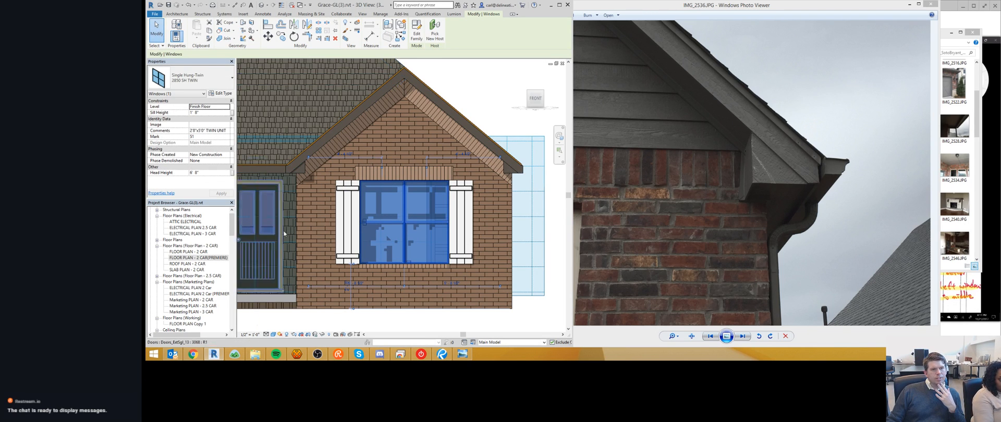
{"action": "middle_click_drag", "start_coordinate": [276, 224], "coordinate": [452, 223]}
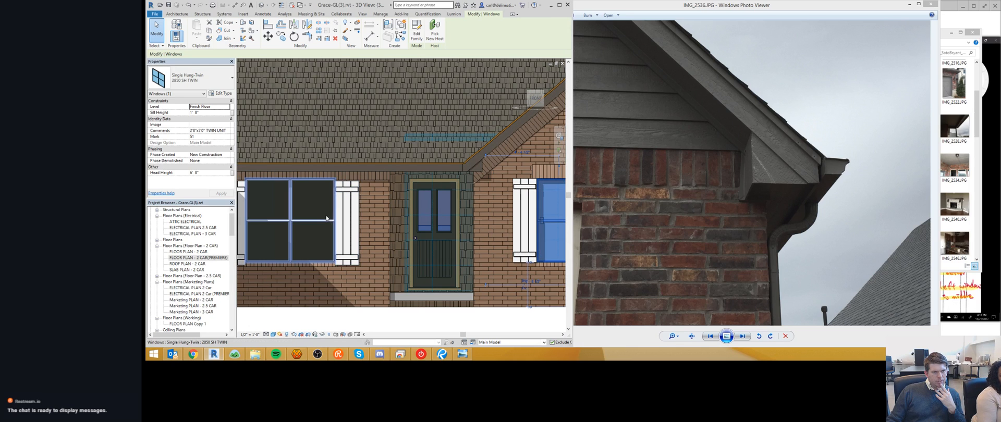
{"action": "left_click", "coordinate": [324, 221]}
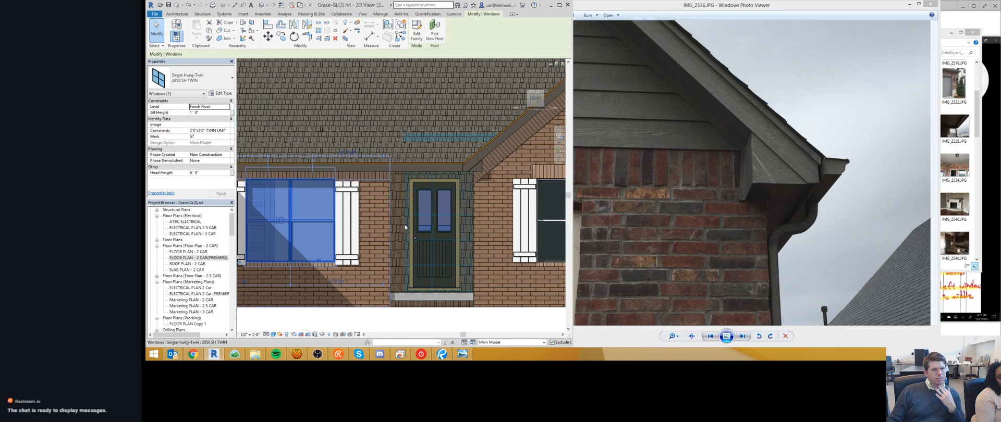
{"action": "middle_click_drag", "start_coordinate": [446, 230], "coordinate": [318, 221]}
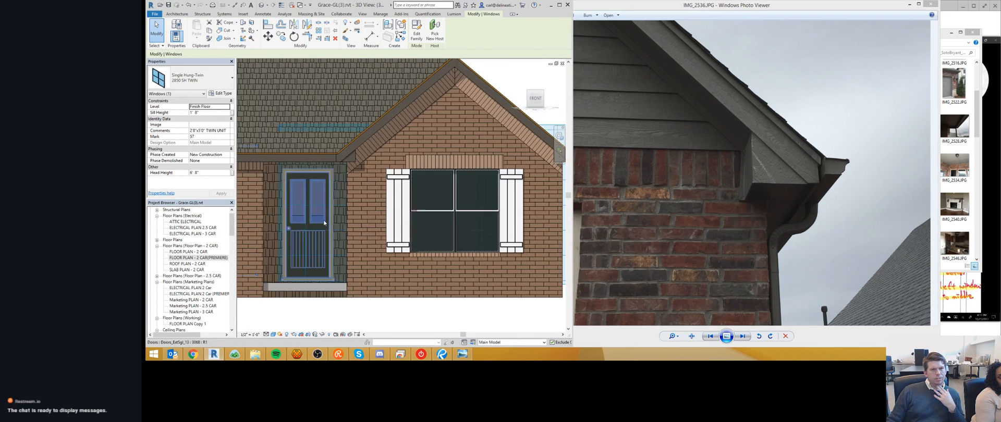
{"action": "left_click", "coordinate": [443, 214]}
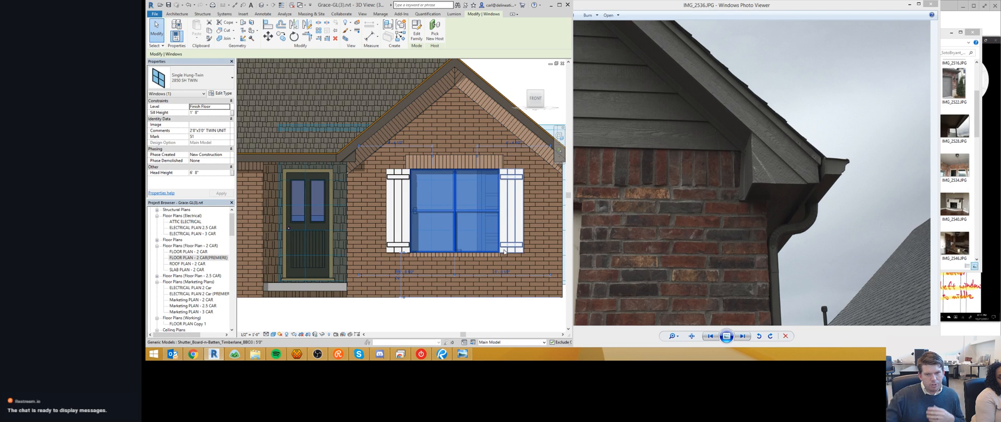
{"action": "left_click", "coordinate": [713, 3]}
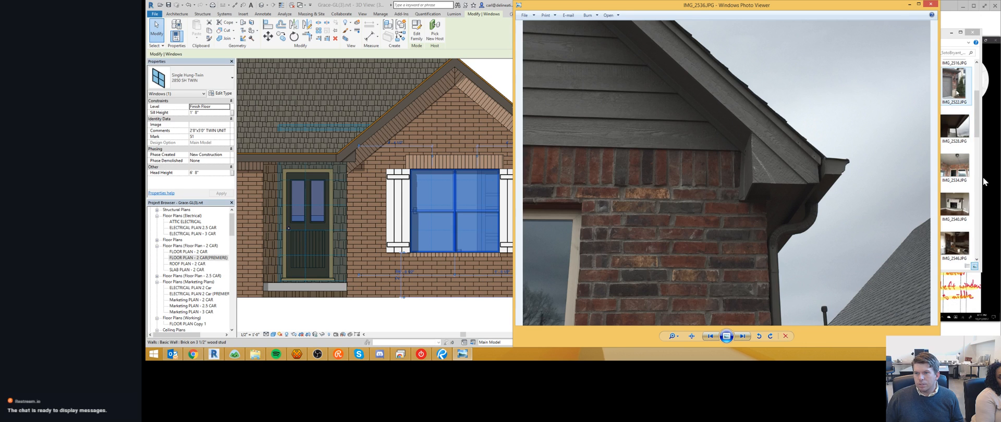
{"action": "left_click", "coordinate": [436, 183]}
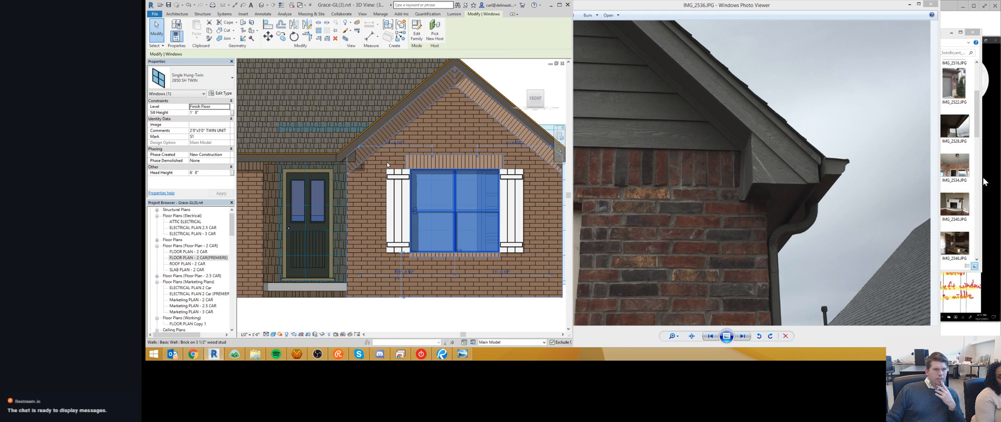
{"action": "scroll", "coordinate": [391, 167], "scroll_direction": "up", "scroll_amount": 3}
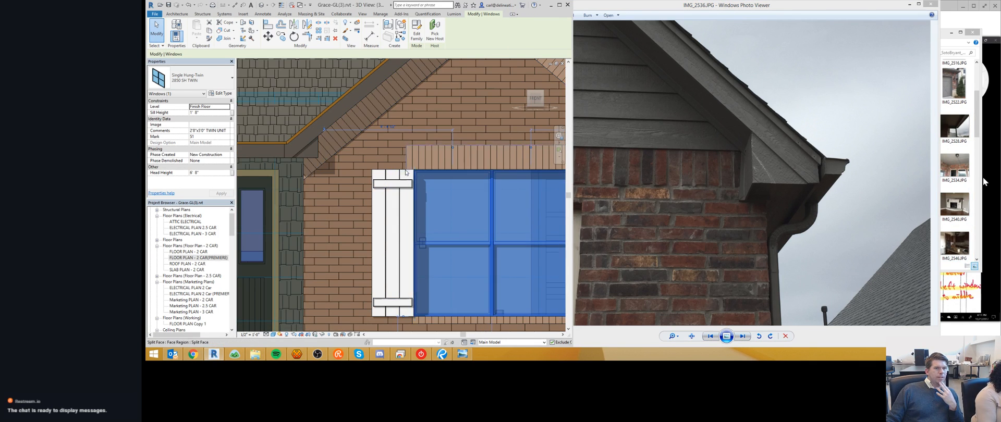
- Edit the split-face boundary of the gable's door-side sloped brick band, adding a horizontal line trimmed to the slope at the eave return
{"action": "left_click", "coordinate": [337, 172]}
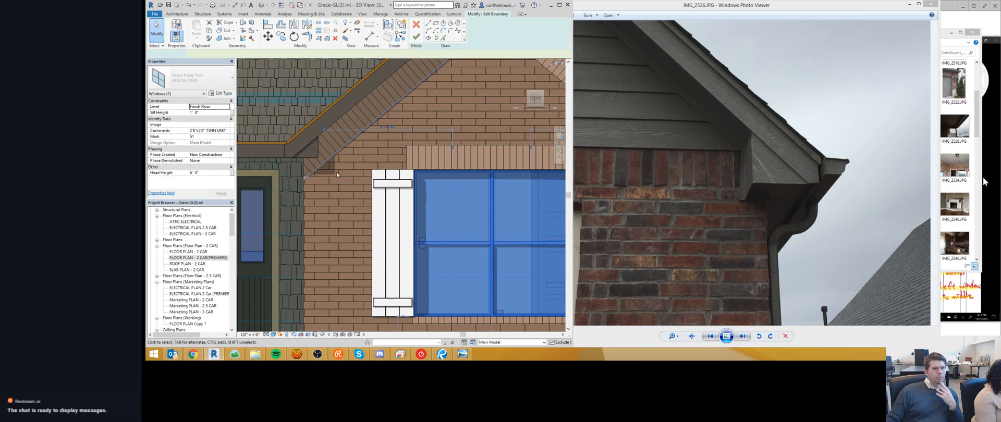
{"action": "double_click", "coordinate": [337, 174]}
{"action": "left_click", "coordinate": [428, 23]}
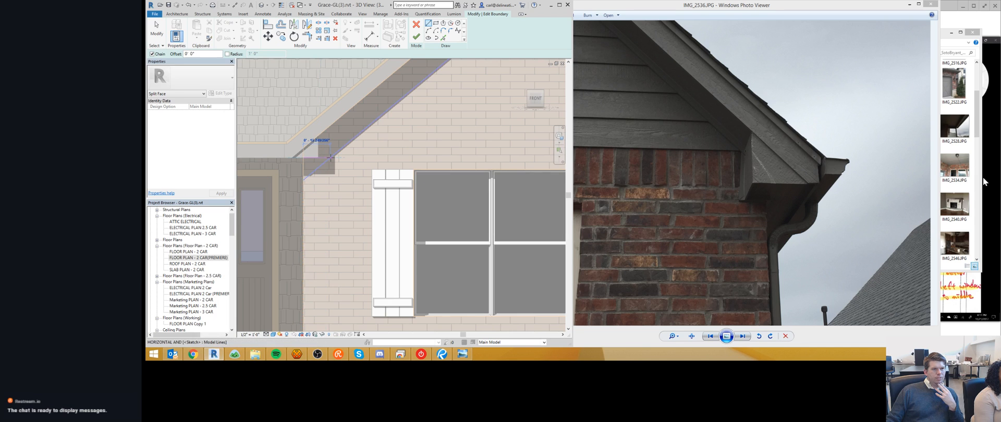
{"action": "left_click", "coordinate": [330, 156]}
{"action": "key", "text": "t"}
{"action": "key", "text": "r"}
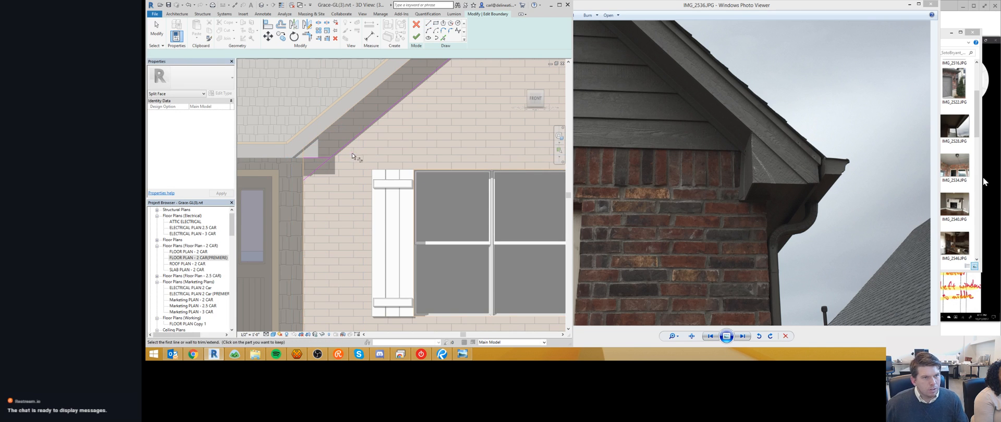
{"action": "key", "text": "Escape"}
{"action": "mouse_move", "coordinate": [361, 160]}
{"action": "middle_mouse_down"}
{"action": "mouse_move", "coordinate": [274, 164]}
{"action": "mouse_move", "coordinate": [351, 165]}
{"action": "mouse_move", "coordinate": [308, 158]}
{"action": "middle_mouse_up"}
{"action": "scroll", "coordinate": [274, 164], "scroll_direction": "down", "scroll_amount": 2}
{"action": "key", "text": "f"}
{"action": "key", "text": "f"}
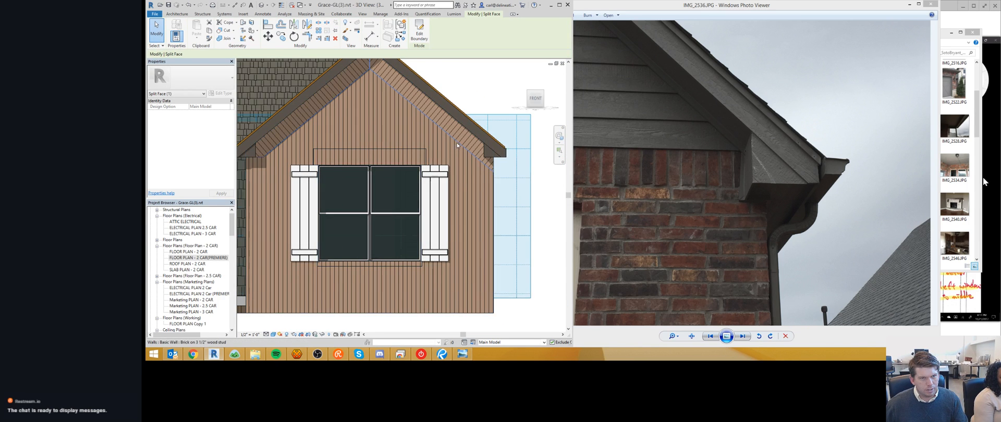
- Edit the outer sloped brick band's split-face boundary, adding a matching horizontal line trimmed to the slope at the outer eave return
{"action": "double_click", "coordinate": [457, 141]}
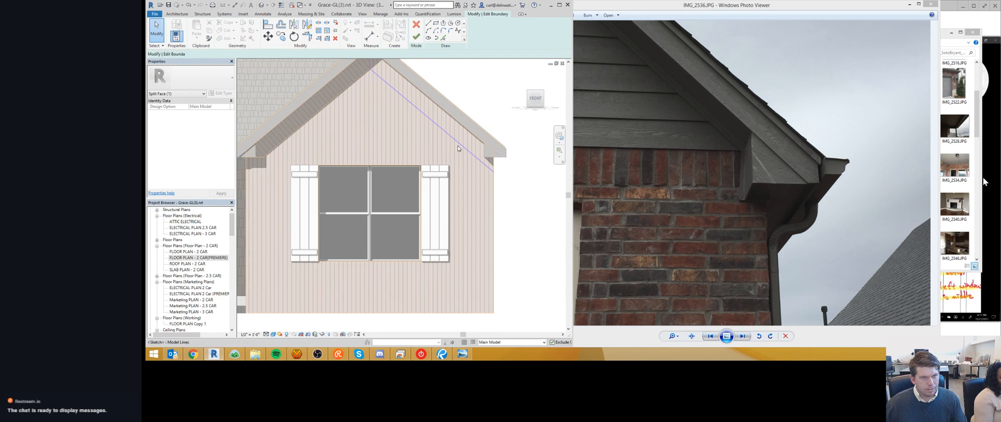
{"action": "left_click", "coordinate": [430, 29]}
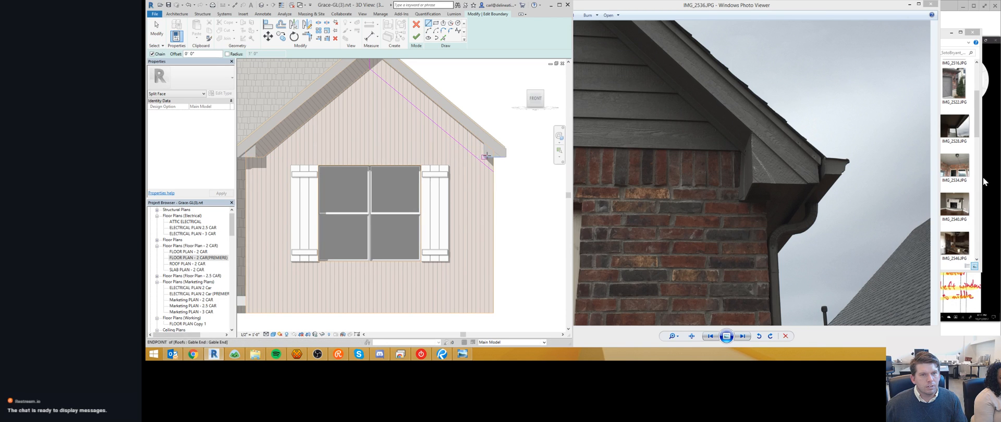
{"action": "key", "text": "Escape"}
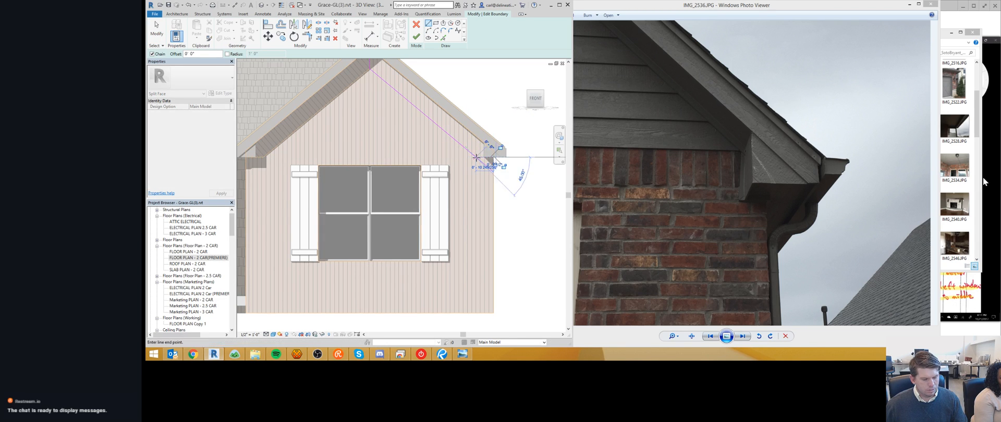
{"action": "left_click", "coordinate": [477, 158]}
{"action": "middle_click_drag", "start_coordinate": [461, 146], "coordinate": [491, 162]}
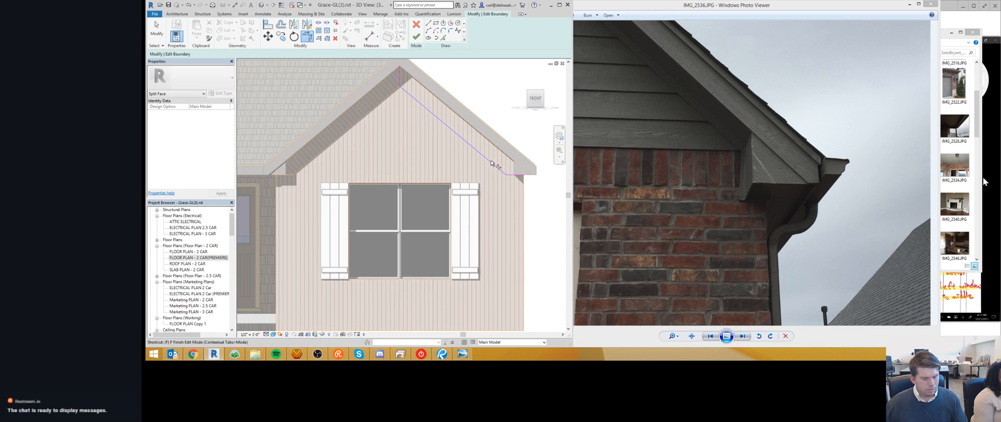
{"action": "key", "text": "f"}
{"action": "key", "text": "f"}
{"action": "key", "text": "r"}
{"action": "key", "text": "m"}
{"action": "left_click", "coordinate": [458, 167]}
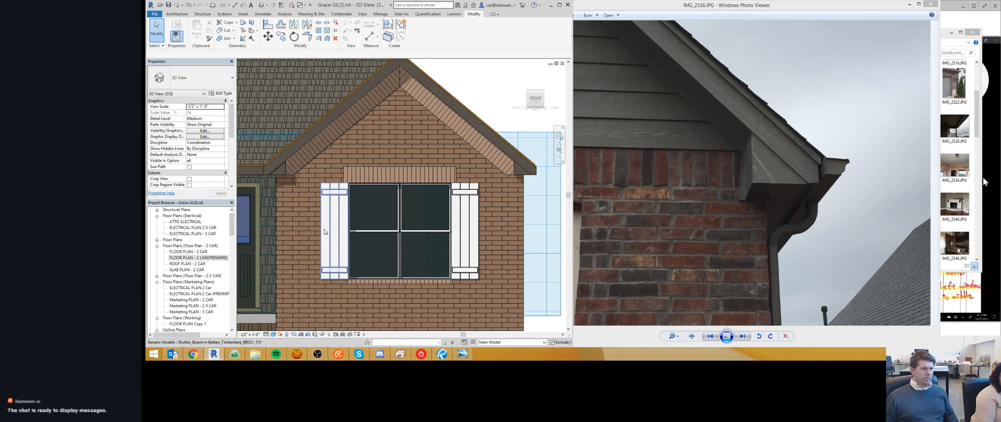
- Examine the whole front elevation, the rear gable and the covered patio roof at the back of the house
{"action": "scroll", "coordinate": [305, 298], "scroll_direction": "down", "scroll_amount": 3}
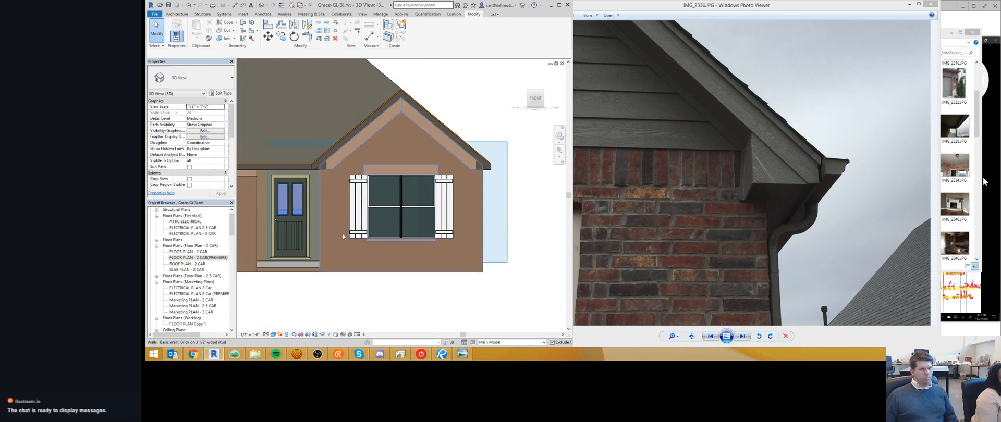
{"action": "middle_click_drag", "start_coordinate": [336, 190], "coordinate": [403, 201], "text": "shift"}
{"action": "scroll", "coordinate": [403, 201], "scroll_direction": "down", "scroll_amount": 5}
{"action": "scroll", "coordinate": [379, 188], "scroll_direction": "up", "scroll_amount": 3}
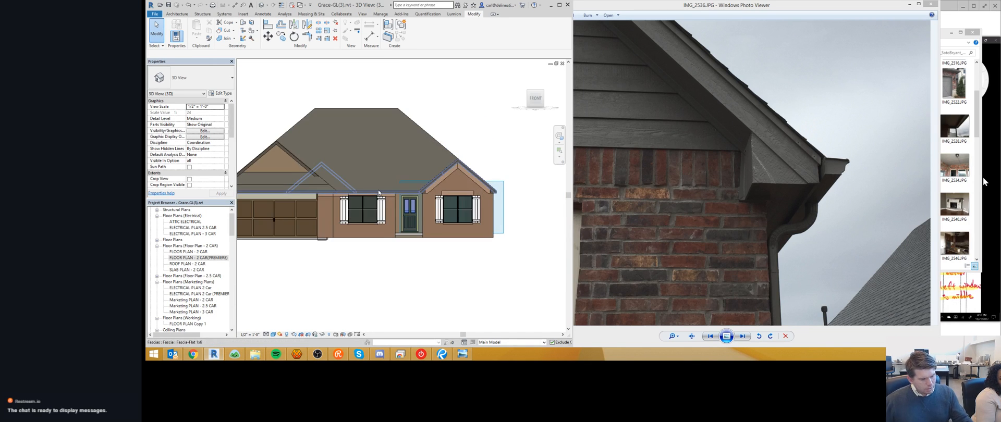
{"action": "middle_click_drag", "start_coordinate": [417, 182], "coordinate": [418, 205], "text": "shift"}
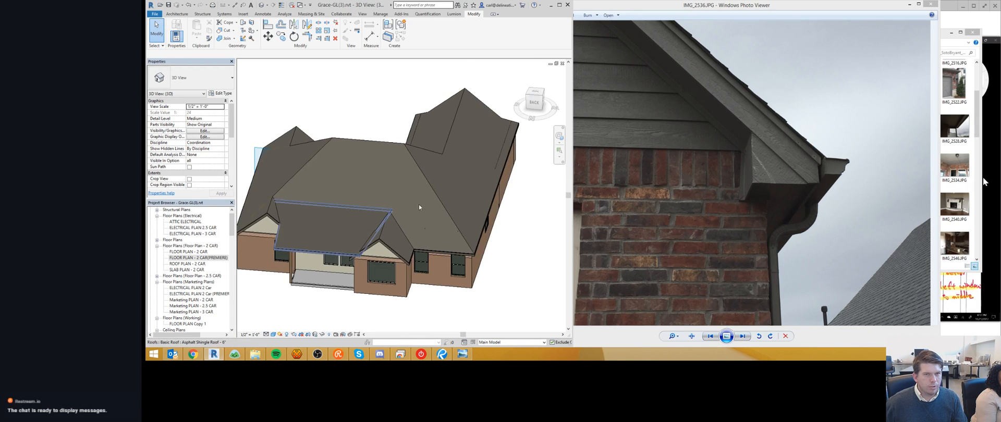
{"action": "scroll", "coordinate": [418, 204], "scroll_direction": "up", "scroll_amount": 1}
{"action": "left_click", "coordinate": [535, 104]}
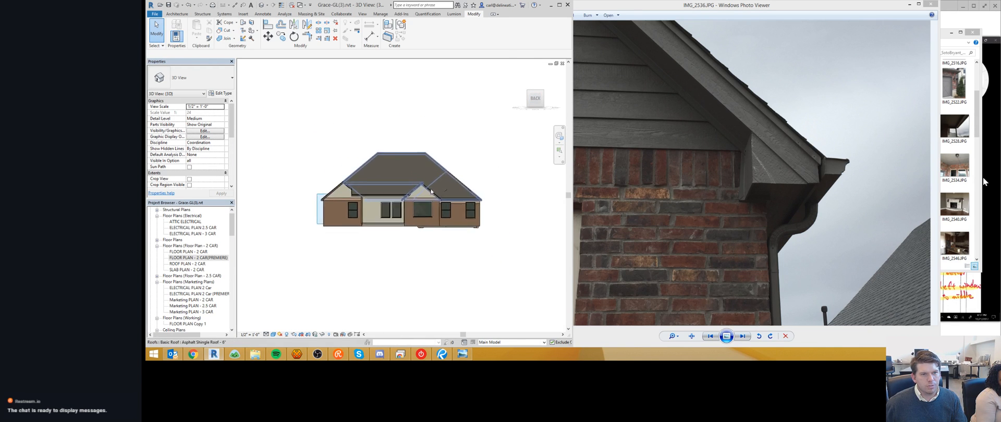
{"action": "middle_click_drag", "start_coordinate": [423, 198], "coordinate": [371, 280], "text": "shift"}
{"action": "scroll", "coordinate": [371, 280], "scroll_direction": "up", "scroll_amount": 3}
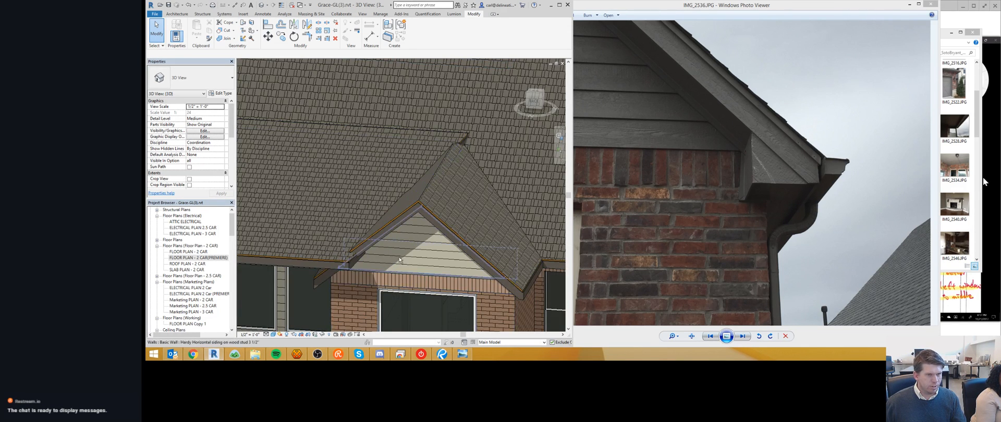
{"action": "left_click", "coordinate": [533, 99]}
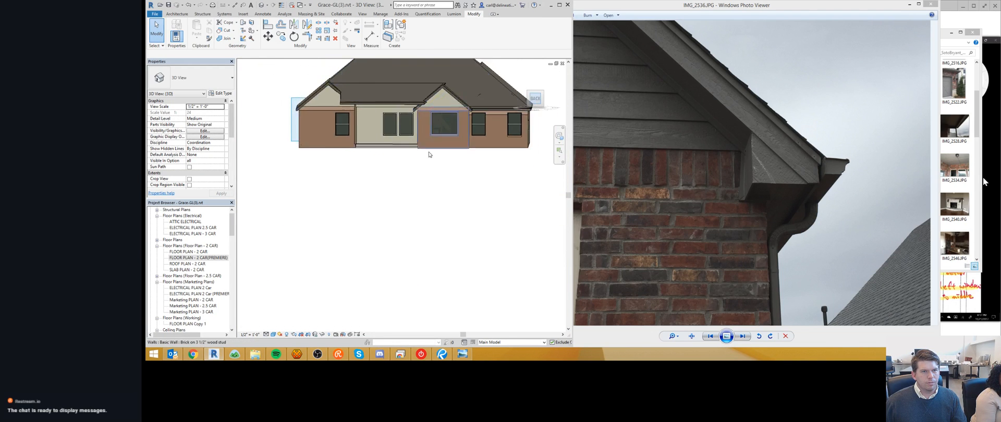
{"action": "mouse_move", "coordinate": [437, 171]}
{"action": "middle_mouse_down", "text": "shift"}
{"action": "mouse_move", "coordinate": [460, 172]}
{"action": "mouse_move", "coordinate": [449, 182]}
{"action": "middle_mouse_up", "text": "shift"}
{"action": "scroll", "coordinate": [419, 212], "scroll_direction": "up", "scroll_amount": 5}
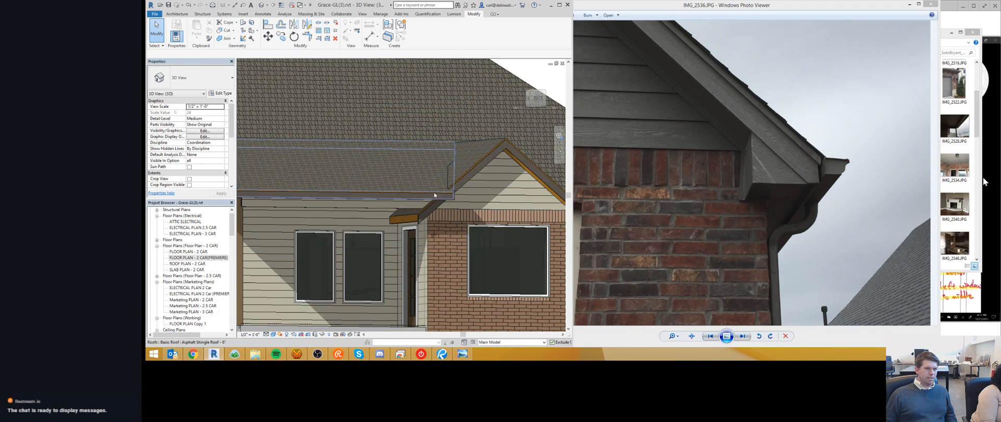
- Bring up the site-visit photo folder and inspect the patio roof corner where it meets the rear gable
{"action": "left_click", "coordinate": [948, 45]}
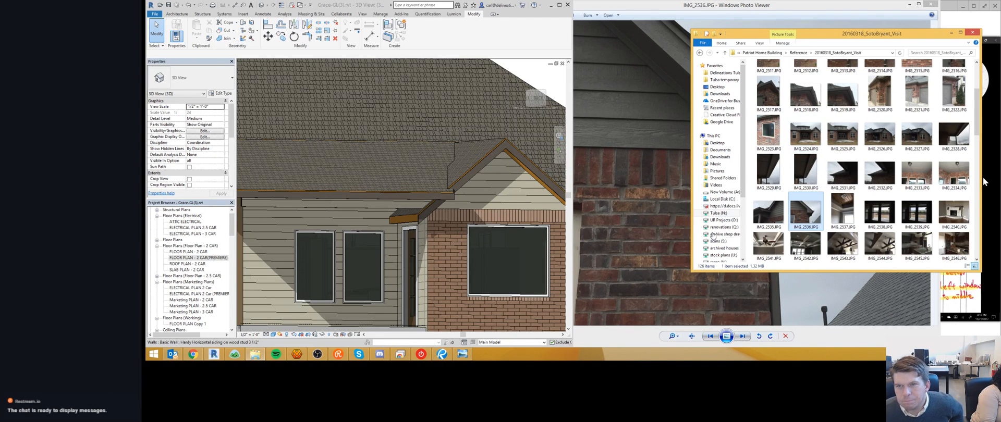
{"action": "mouse_move", "coordinate": [408, 193]}
{"action": "middle_mouse_down", "text": "shift"}
{"action": "mouse_move", "coordinate": [394, 175]}
{"action": "mouse_move", "coordinate": [403, 181]}
{"action": "middle_mouse_up", "text": "shift"}
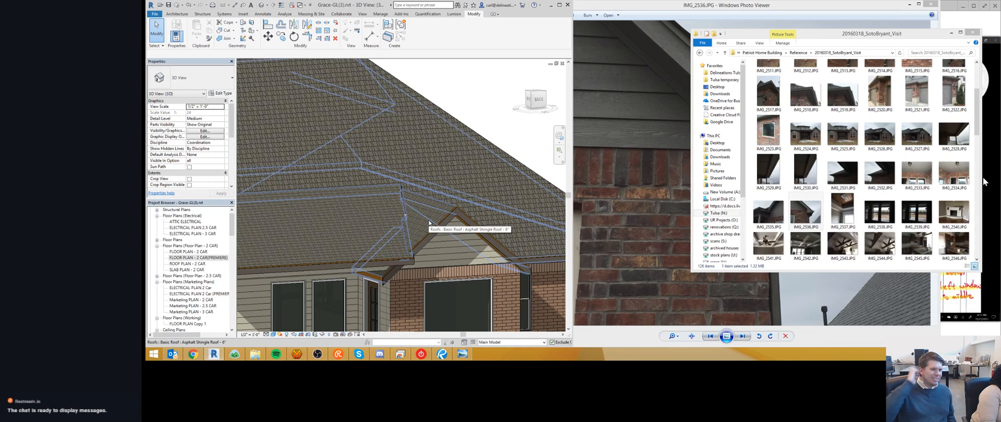
{"action": "middle_click_drag", "start_coordinate": [430, 223], "coordinate": [420, 180], "text": "shift"}
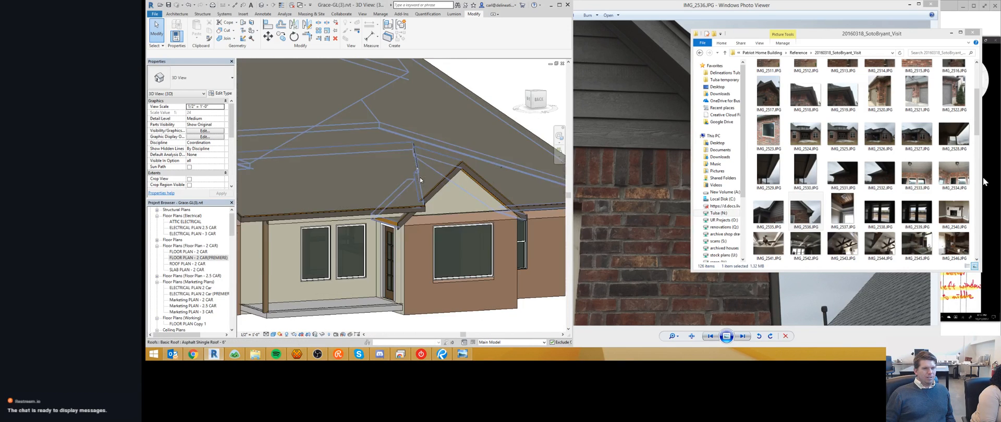
{"action": "scroll", "coordinate": [412, 183], "scroll_direction": "up", "scroll_amount": 3}
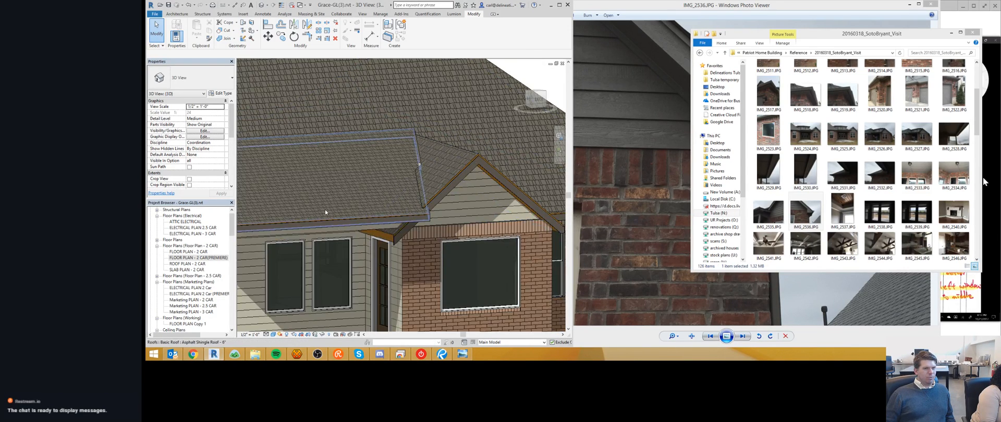
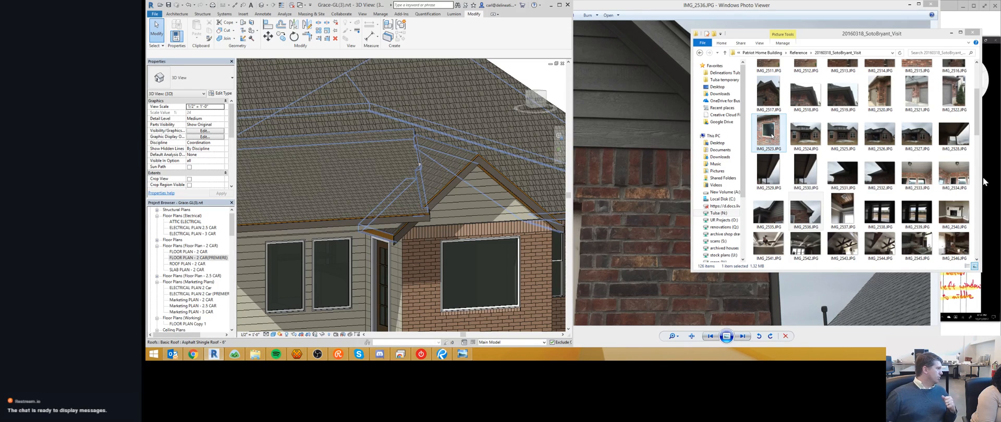
- Open site photo IMG_2524.JPG of the rear patio in Windows Photo Viewer
{"action": "left_click", "coordinate": [806, 140]}
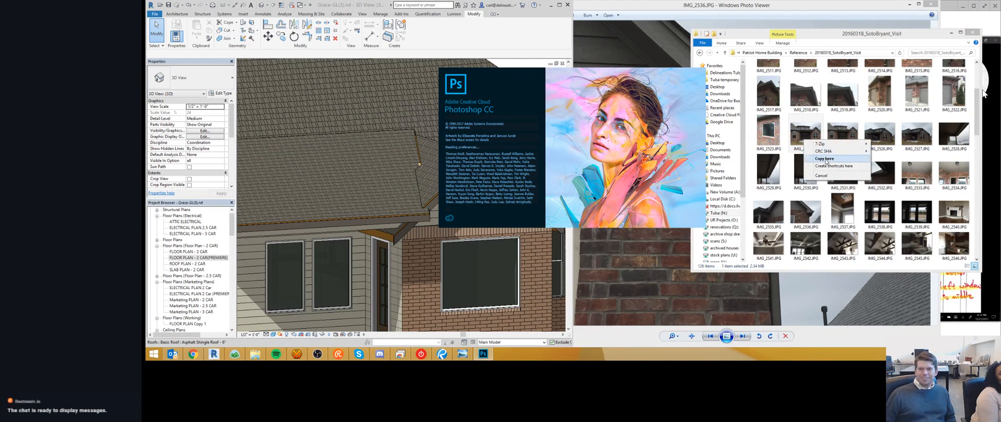
{"action": "right_click", "coordinate": [808, 137]}
{"action": "left_click", "coordinate": [823, 154]}
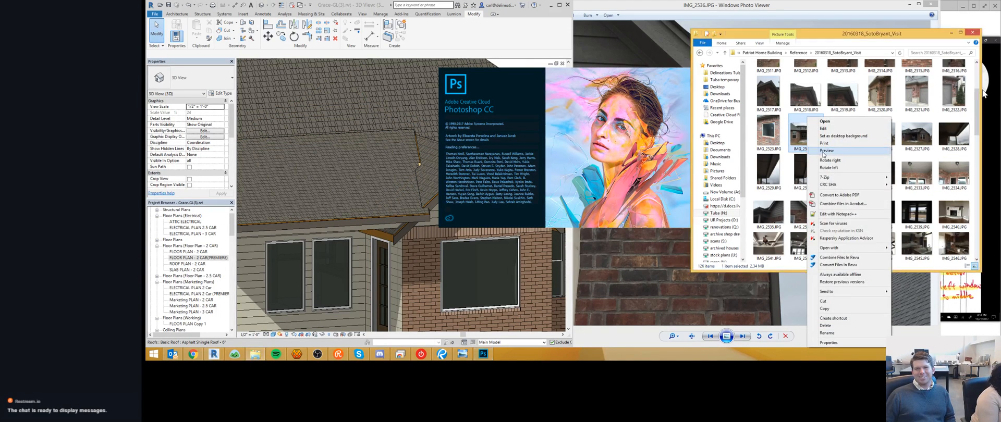
- Try to close the unneeded Photoshop session and close the extra window covering the photo folder
{"action": "right_click", "coordinate": [484, 358]}
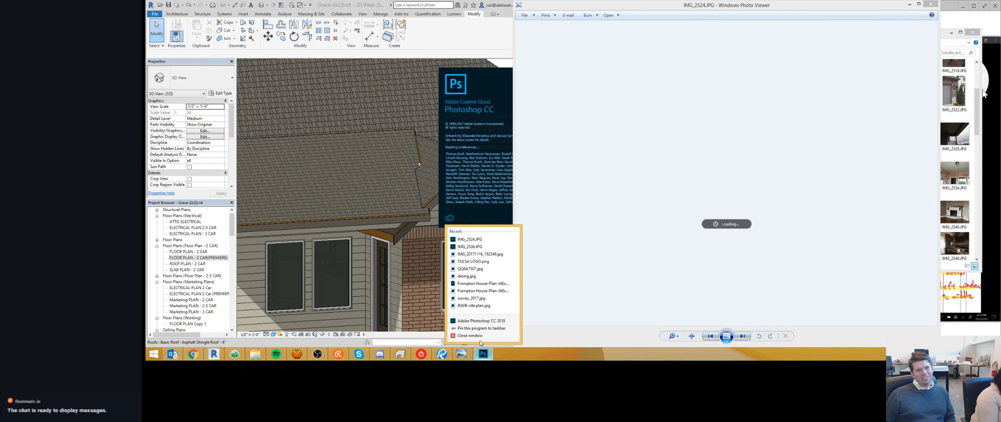
{"action": "left_click", "coordinate": [778, 130]}
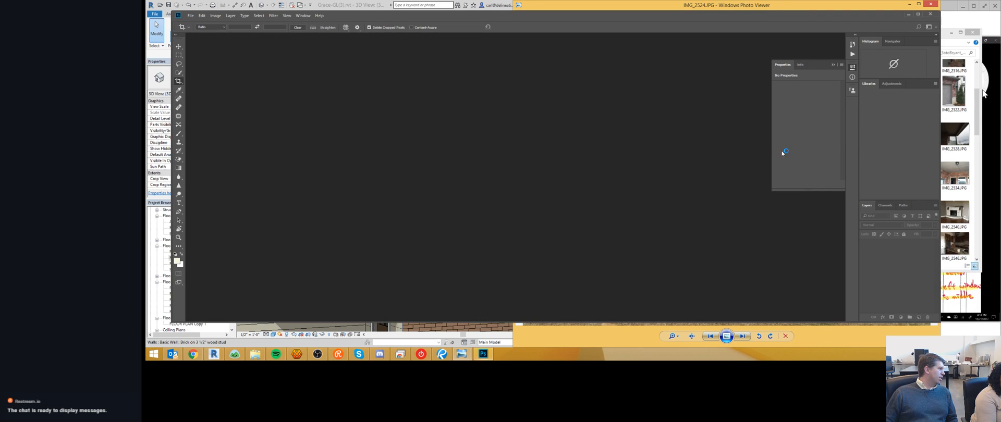
{"action": "left_click", "coordinate": [932, 15]}
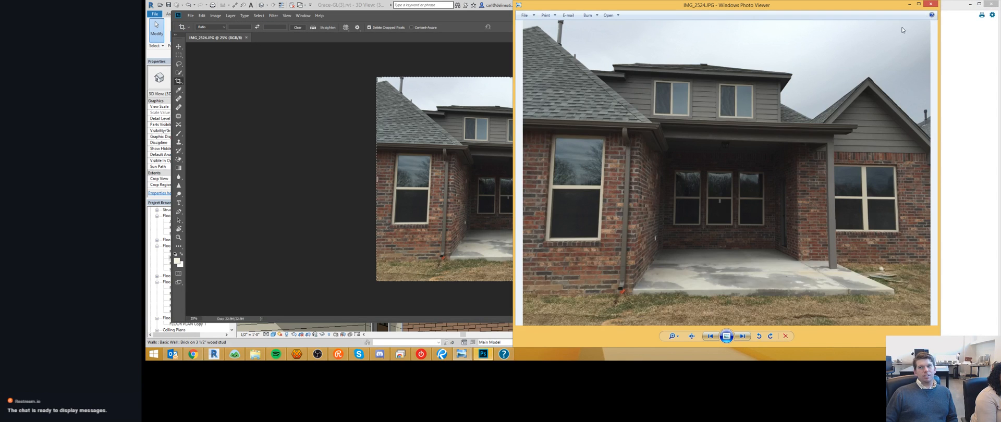
{"action": "left_click", "coordinate": [959, 11]}
{"action": "left_click", "coordinate": [991, 4]}
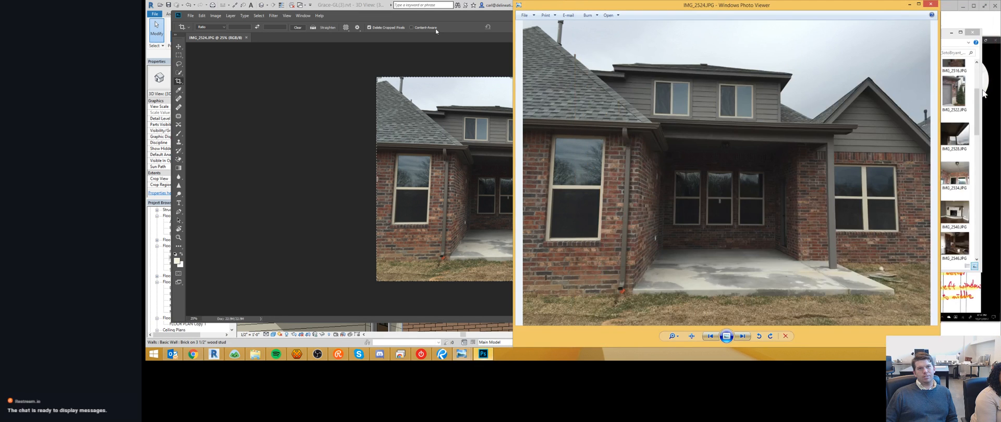
- Close the duplicate photo IMG_2524.JPG in Photoshop and quit Photoshop
{"action": "left_click", "coordinate": [437, 32]}
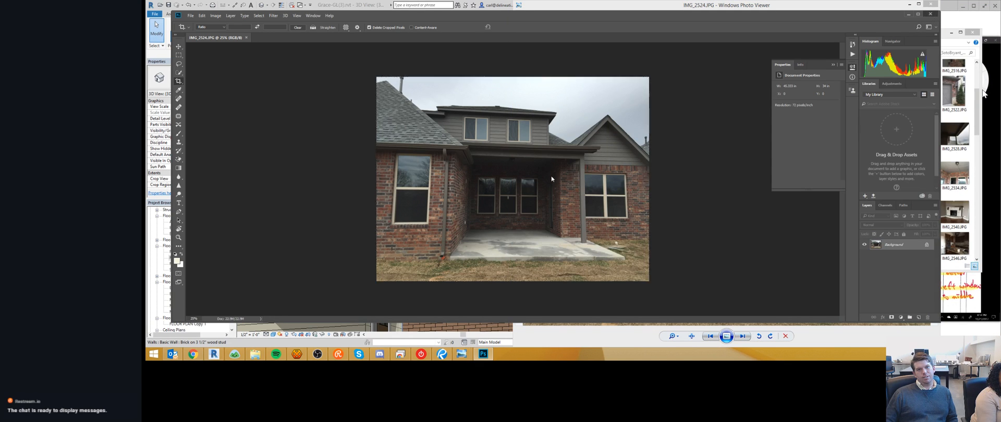
{"action": "key", "text": "ctrl+w"}
{"action": "key", "text": "ctrl+q"}
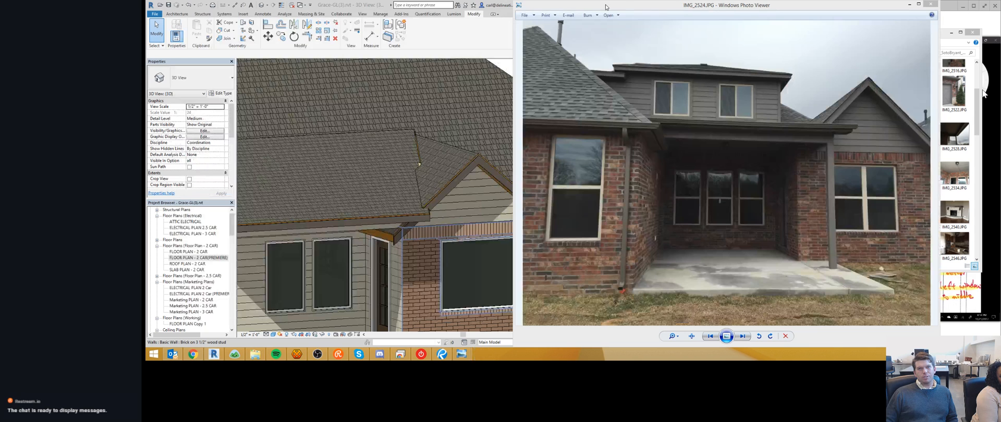
- Inspect the main roof's footprint sketch and its short boundary line at the patio corner in Revit, leaving the boundary as it is
{"action": "left_click", "coordinate": [484, 29]}
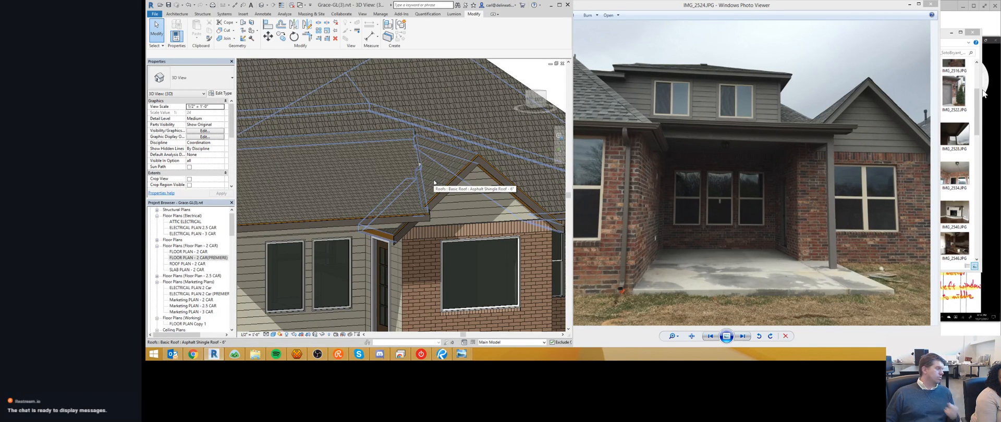
{"action": "scroll", "coordinate": [432, 177], "scroll_direction": "down", "scroll_amount": 3}
{"action": "scroll", "coordinate": [431, 168], "scroll_direction": "up", "scroll_amount": 4}
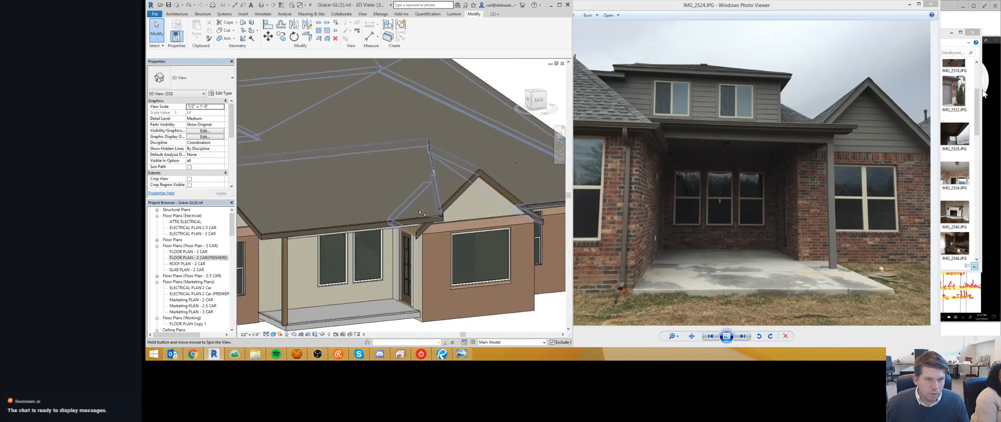
{"action": "double_click", "coordinate": [472, 240]}
{"action": "scroll", "coordinate": [471, 242], "scroll_direction": "down", "scroll_amount": 5}
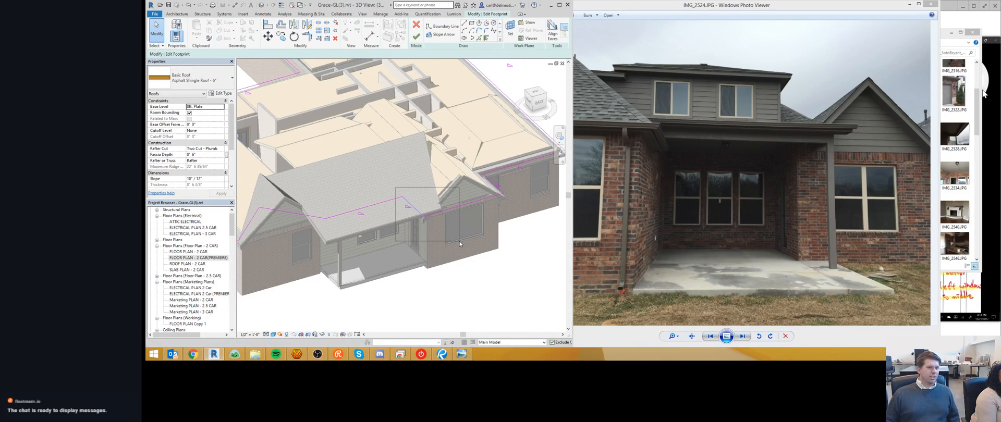
{"action": "left_click", "coordinate": [412, 206]}
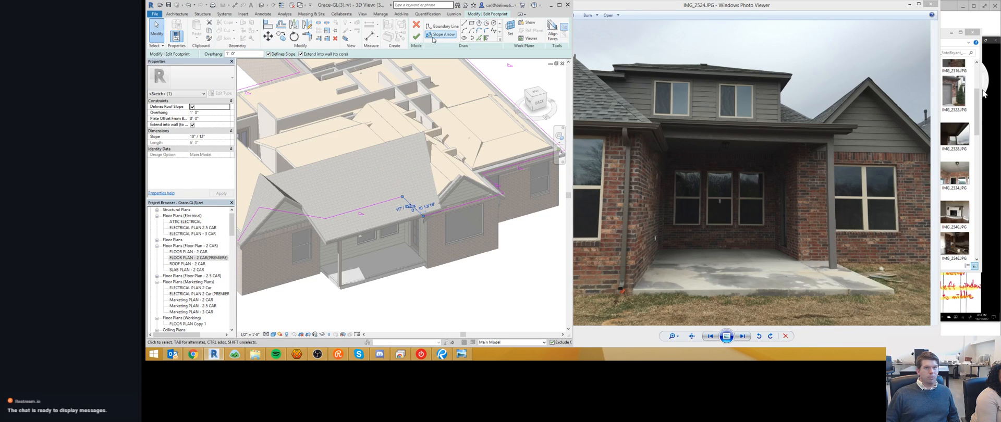
{"action": "left_click", "coordinate": [417, 36]}
{"action": "scroll", "coordinate": [417, 228], "scroll_direction": "up", "scroll_amount": 4}
{"action": "scroll", "coordinate": [418, 228], "scroll_direction": "down", "scroll_amount": 3}
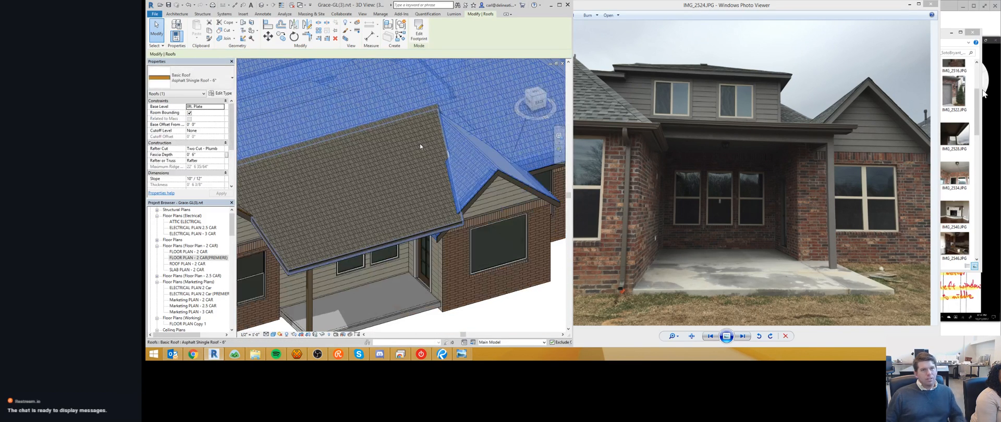
{"action": "key", "text": "Escape"}
- Start a vertical opening in the main roof and sketch its boundary lines around the eave corner beneath the patio roof
{"action": "left_click", "coordinate": [178, 14]}
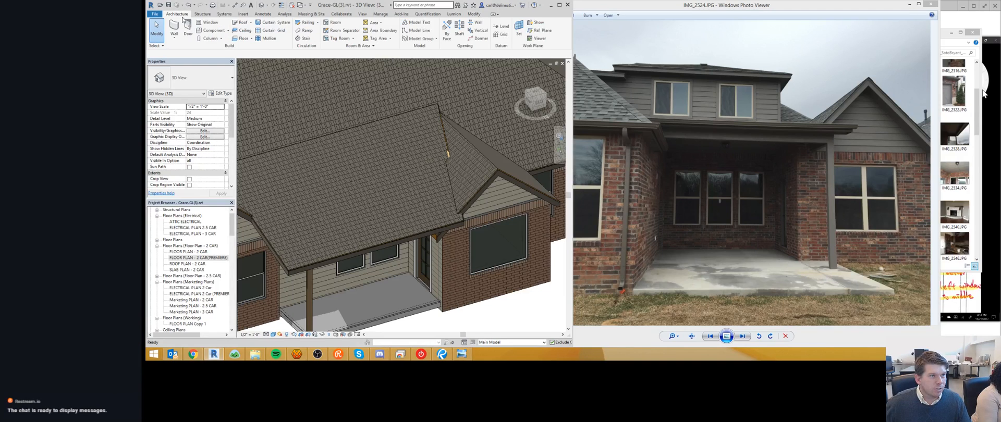
{"action": "left_click", "coordinate": [471, 30]}
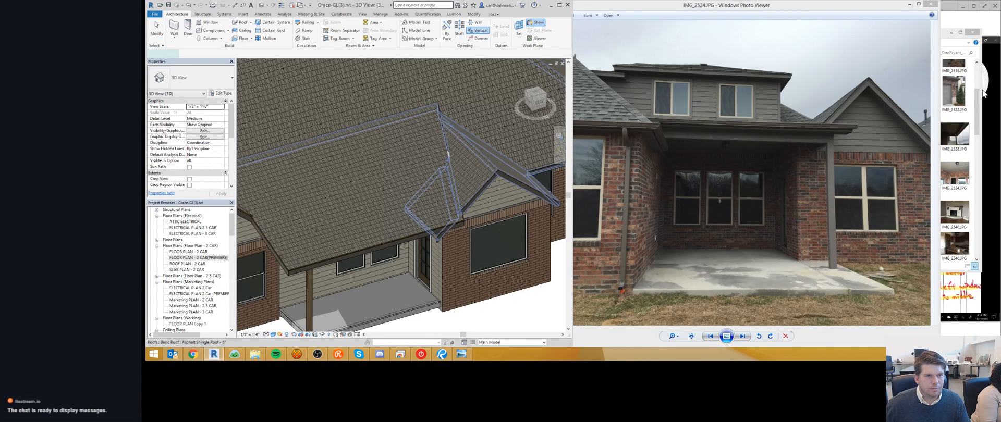
{"action": "left_click", "coordinate": [483, 174]}
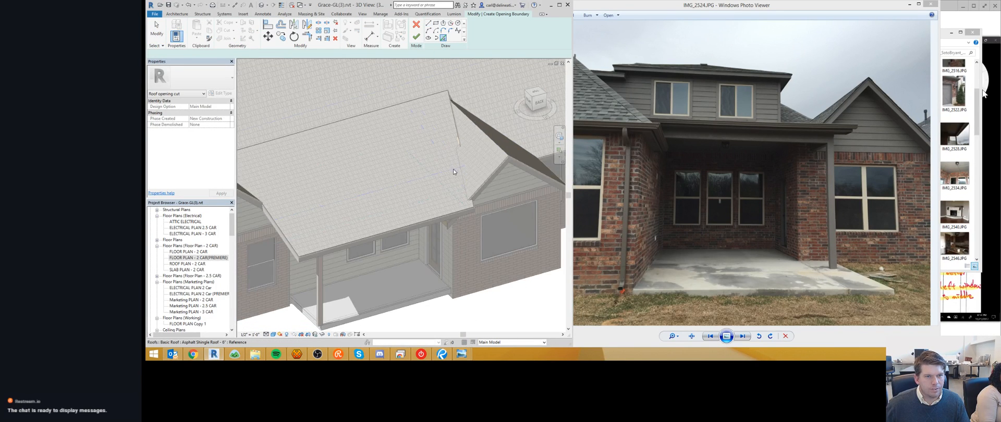
{"action": "scroll", "coordinate": [459, 167], "scroll_direction": "up", "scroll_amount": 6}
{"action": "left_click", "coordinate": [461, 150]}
{"action": "scroll", "coordinate": [461, 149], "scroll_direction": "down", "scroll_amount": 5}
{"action": "mouse_move", "coordinate": [461, 149]}
{"action": "middle_mouse_down", "text": "shift"}
{"action": "mouse_move", "coordinate": [466, 142]}
{"action": "mouse_move", "coordinate": [421, 195]}
{"action": "mouse_move", "coordinate": [406, 233]}
{"action": "mouse_move", "coordinate": [376, 178]}
{"action": "middle_mouse_up", "text": "shift"}
{"action": "middle_click_drag", "start_coordinate": [390, 152], "coordinate": [373, 209], "text": "shift"}
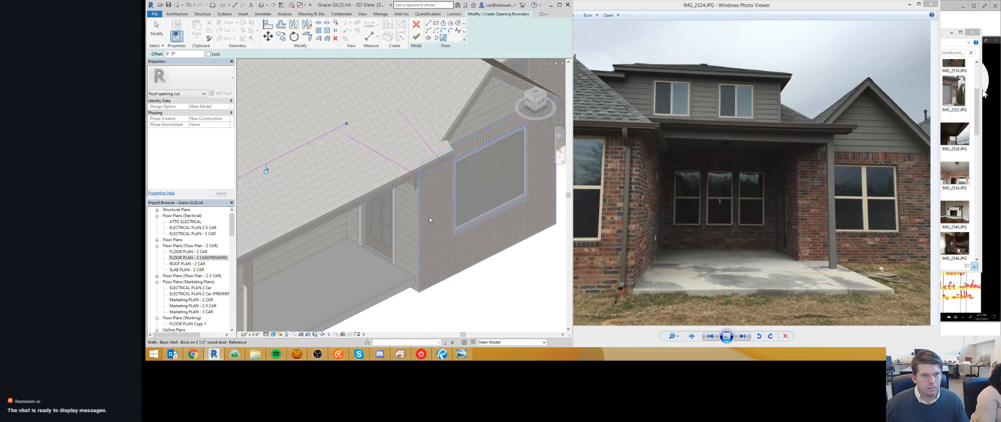
{"action": "middle_click_drag", "start_coordinate": [432, 217], "coordinate": [424, 151], "text": "shift"}
{"action": "scroll", "coordinate": [424, 202], "scroll_direction": "up", "scroll_amount": 4}
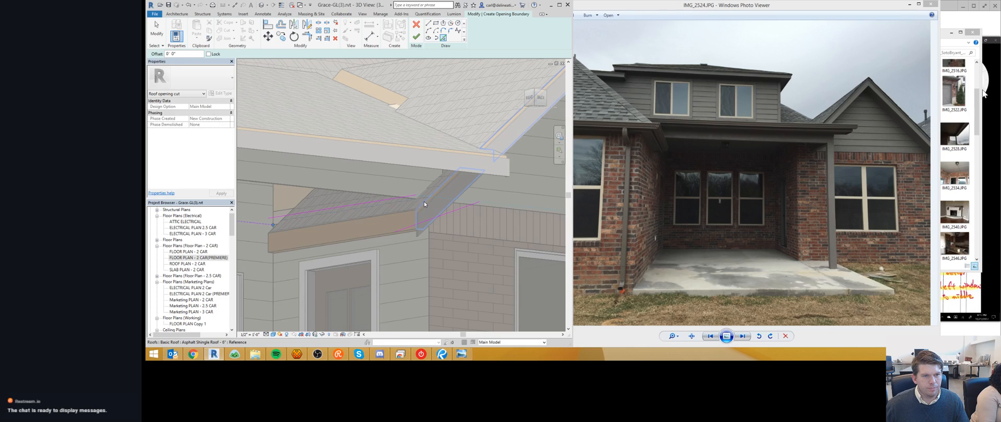
{"action": "mouse_move", "coordinate": [424, 204]}
{"action": "middle_mouse_down", "text": "shift"}
{"action": "mouse_move", "coordinate": [433, 139]}
{"action": "mouse_move", "coordinate": [418, 217]}
{"action": "mouse_move", "coordinate": [417, 174]}
{"action": "middle_mouse_up", "text": "shift"}
- Trim the opening's boundary lines into a closed four-sided loop and finish the roof cut
{"action": "key", "text": "t"}
{"action": "key", "text": "r"}
{"action": "left_click", "coordinate": [412, 191]}
{"action": "left_click", "coordinate": [416, 192]}
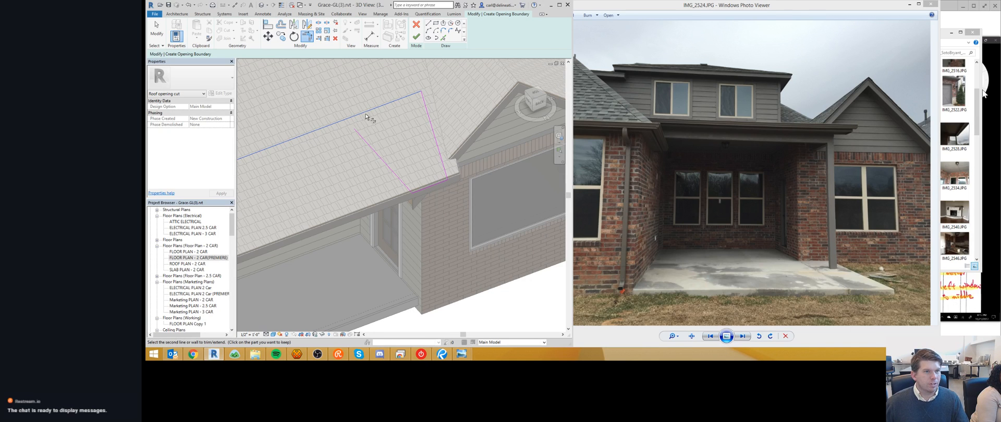
{"action": "left_click", "coordinate": [376, 109]}
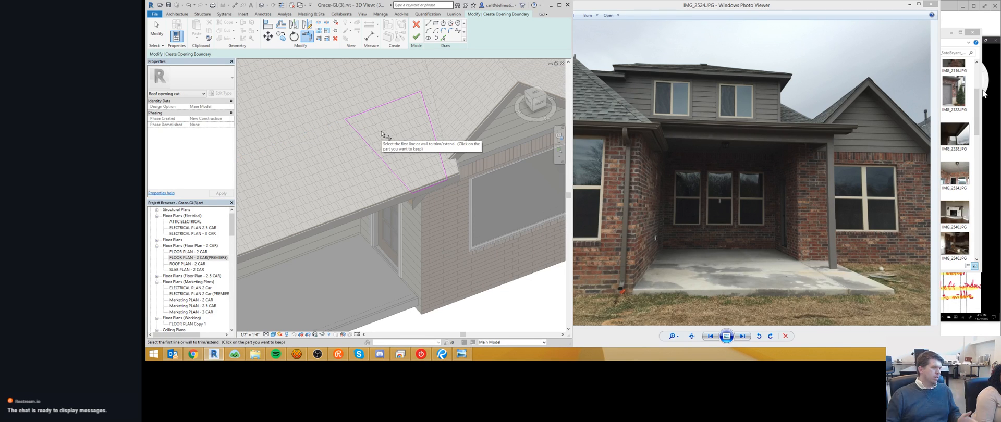
{"action": "left_click", "coordinate": [416, 36]}
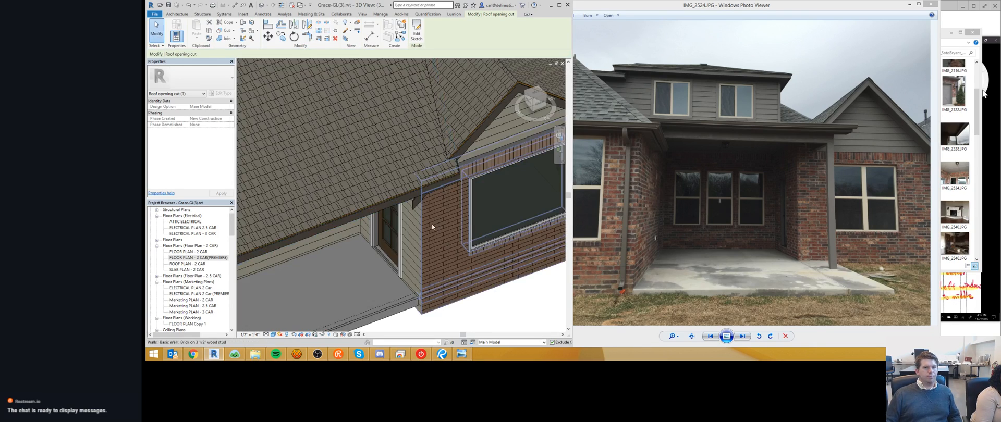
- Examine the rear gable fascia and the cut roof corner where they meet the patio roof and door wall
{"action": "middle_click_drag", "start_coordinate": [431, 258], "coordinate": [325, 208], "text": "shift"}
{"action": "scroll", "coordinate": [467, 148], "scroll_direction": "down", "scroll_amount": 1}
{"action": "left_click", "coordinate": [464, 151]}
{"action": "scroll", "coordinate": [324, 208], "scroll_direction": "up", "scroll_amount": 2}
{"action": "key", "text": "l"}
{"action": "key", "text": "i"}
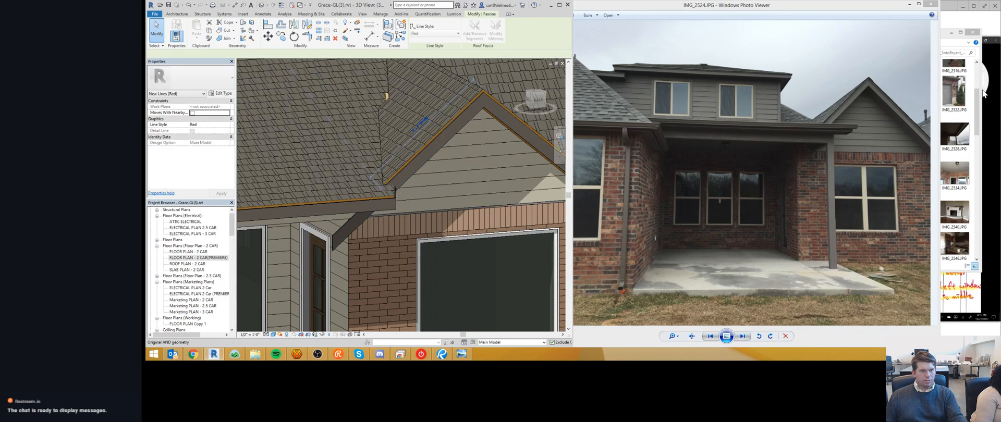
{"action": "key", "text": "Escape"}
{"action": "mouse_move", "coordinate": [383, 183]}
{"action": "middle_mouse_down", "text": "shift"}
{"action": "mouse_move", "coordinate": [419, 152]}
{"action": "mouse_move", "coordinate": [398, 180]}
{"action": "mouse_move", "coordinate": [381, 174]}
{"action": "mouse_move", "coordinate": [389, 207]}
{"action": "middle_mouse_up", "text": "shift"}
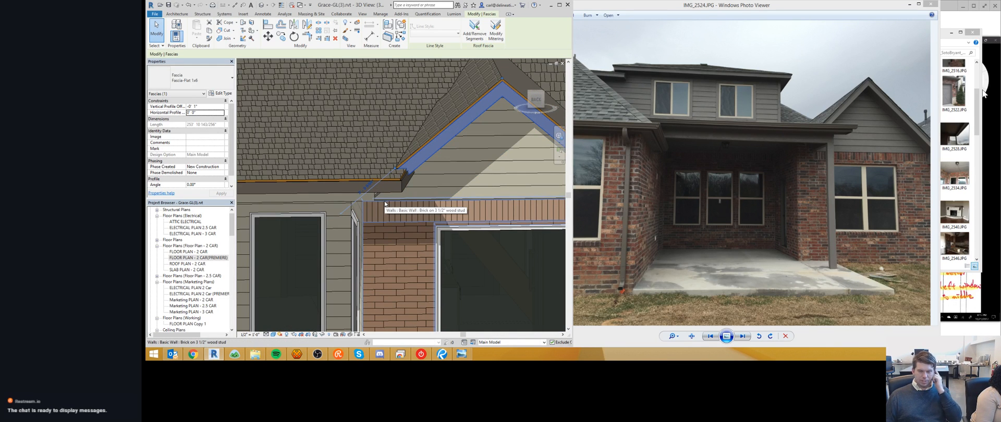
{"action": "scroll", "coordinate": [383, 200], "scroll_direction": "down", "scroll_amount": 1}
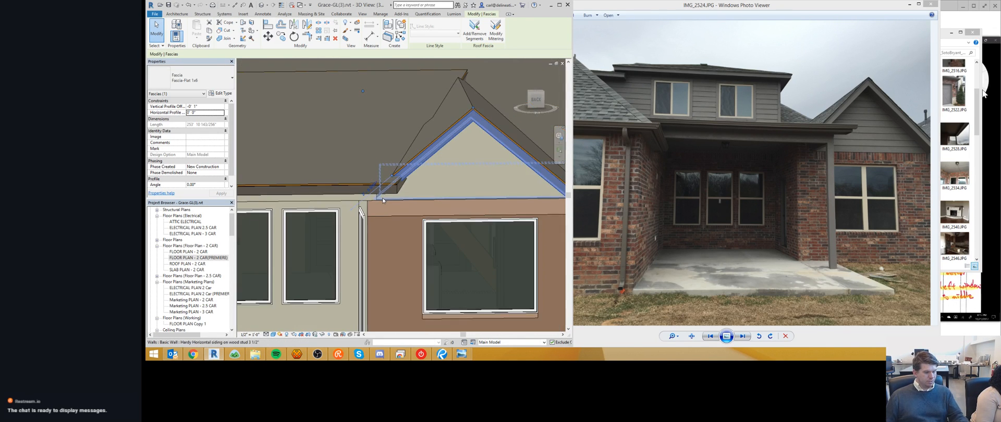
{"action": "middle_click_drag", "start_coordinate": [383, 198], "coordinate": [404, 217], "text": "shift"}
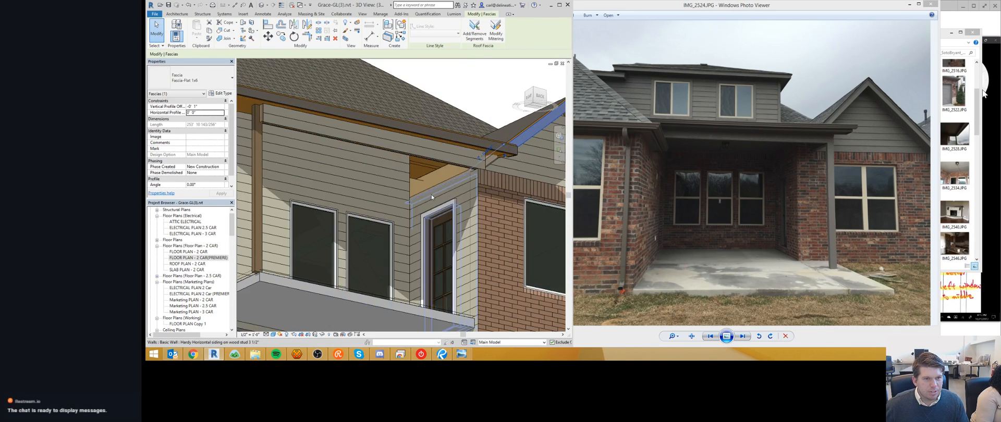
- Set the top constraint of the siding wall around the patio door to the 9ft. Plate level
{"action": "left_click", "coordinate": [430, 196]}
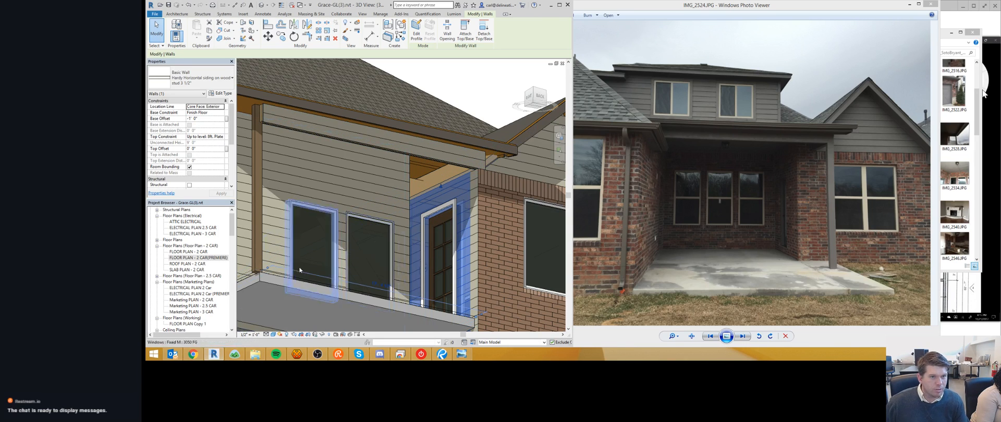
{"action": "left_click", "coordinate": [223, 138]}
{"action": "left_click", "coordinate": [206, 155]}
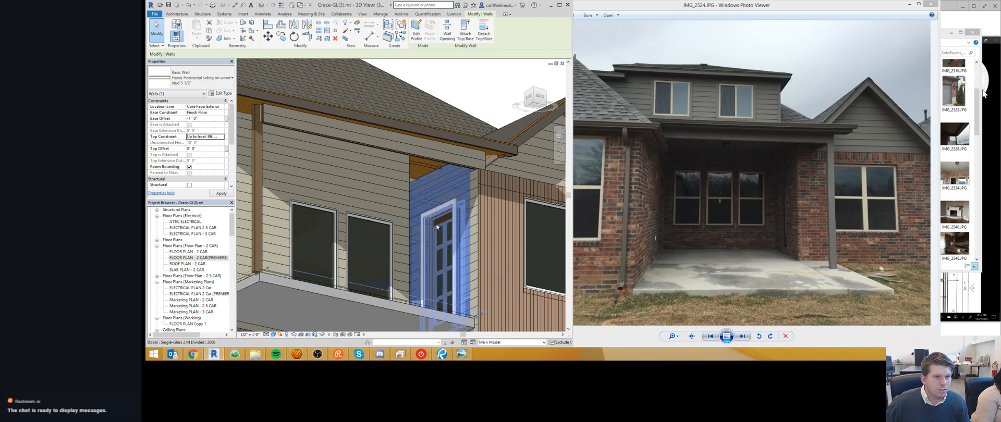
{"action": "middle_click_drag", "start_coordinate": [455, 225], "coordinate": [517, 241], "text": "shift"}
{"action": "scroll", "coordinate": [517, 240], "scroll_direction": "down", "scroll_amount": 5}
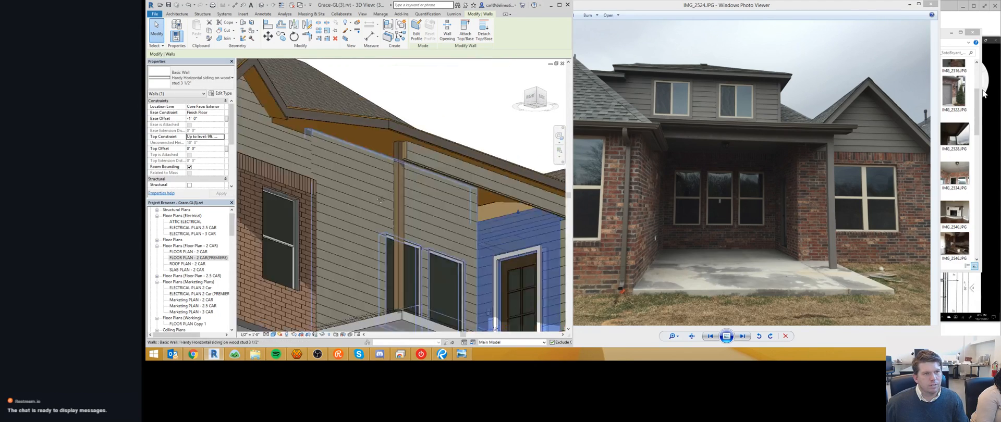
{"action": "middle_click_drag", "start_coordinate": [421, 138], "coordinate": [386, 183], "text": "shift"}
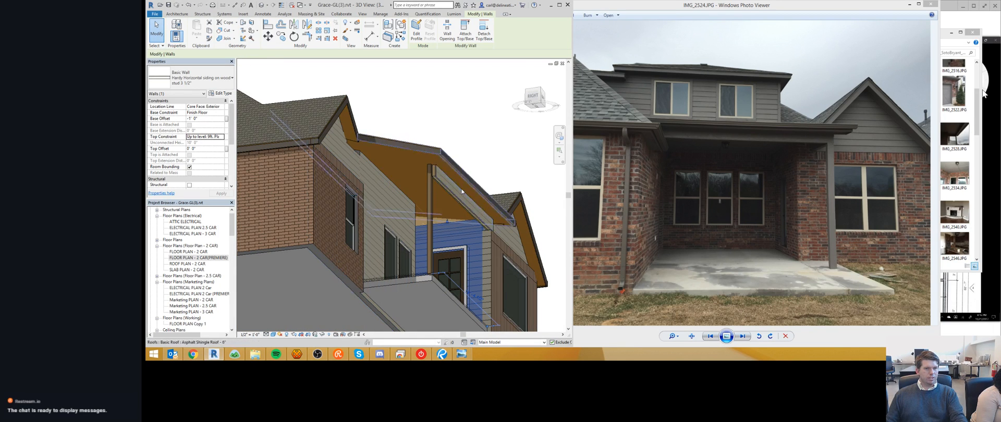
- Start the Ceiling command for the patio and set the view's work plane to Level : Finish Floor
{"action": "left_click", "coordinate": [186, 15]}
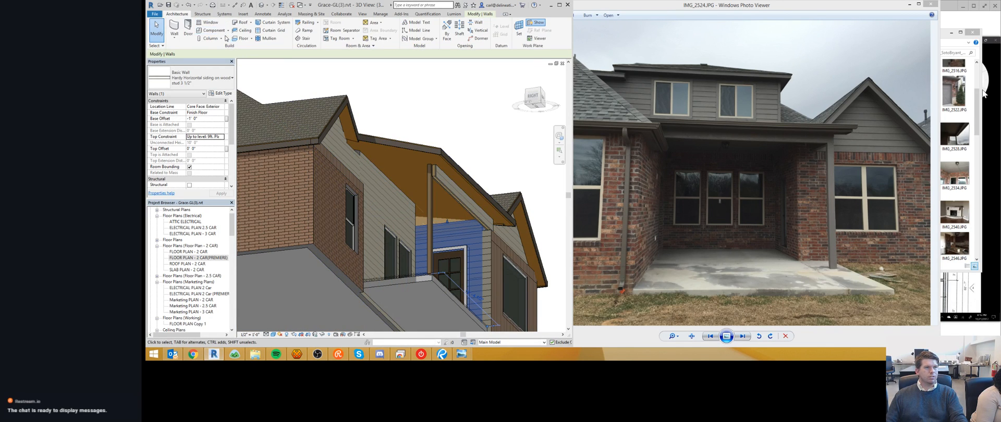
{"action": "left_click", "coordinate": [244, 32]}
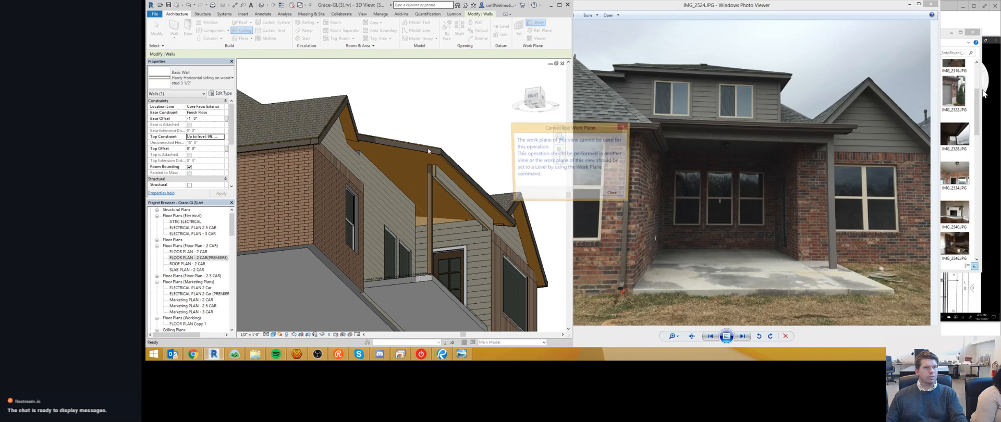
{"action": "left_click", "coordinate": [615, 195]}
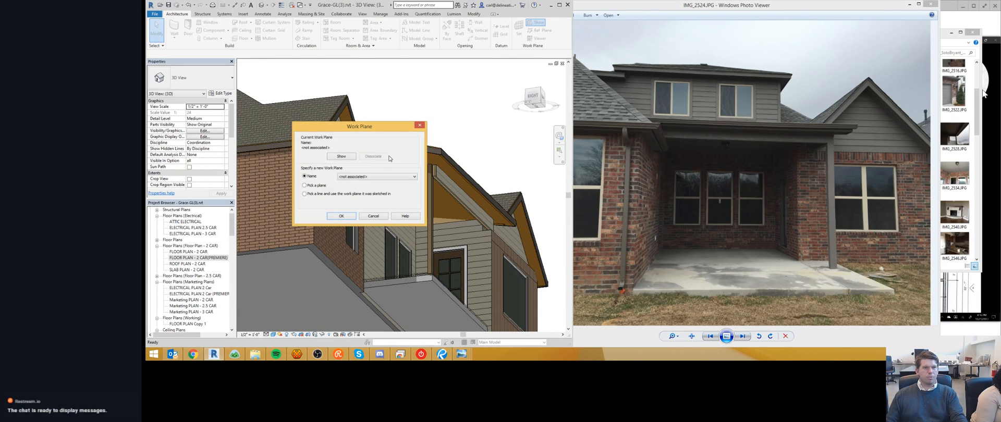
{"action": "left_click", "coordinate": [362, 178]}
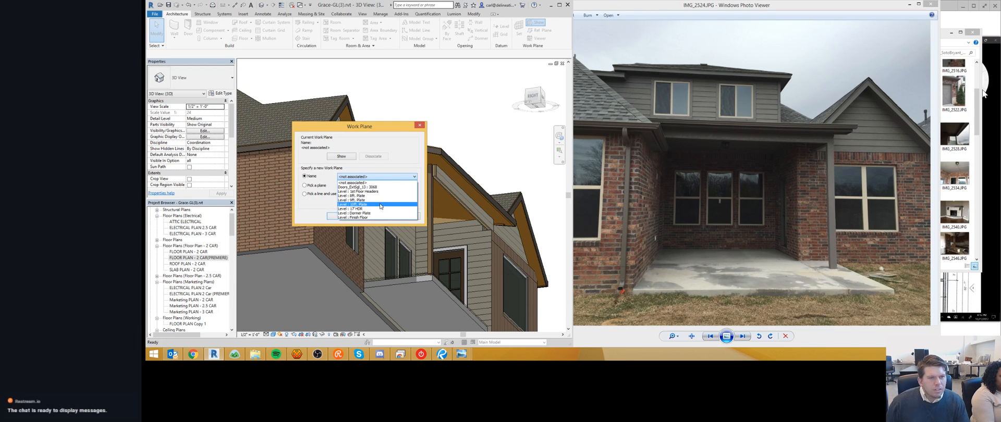
{"action": "left_click", "coordinate": [380, 218]}
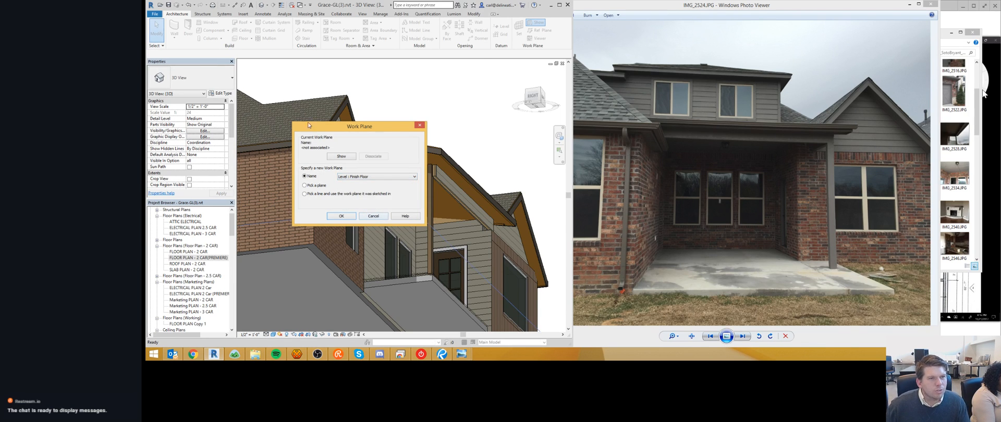
{"action": "left_click", "coordinate": [347, 217]}
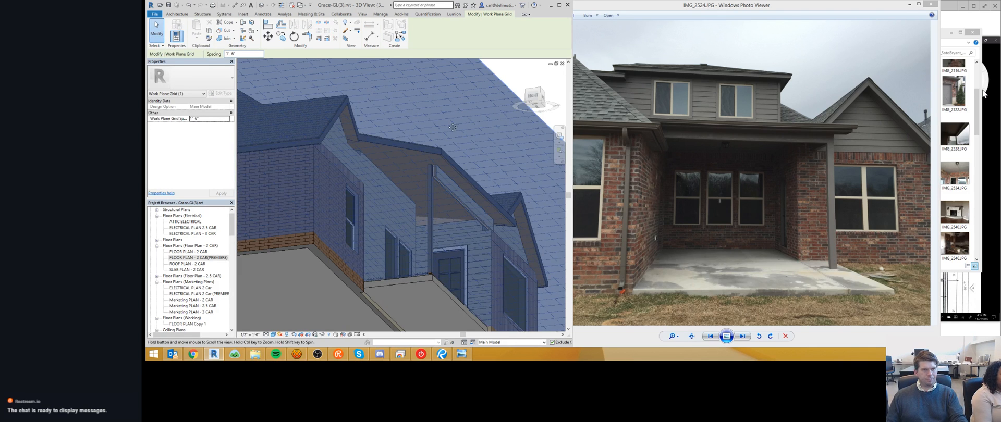
- Restart ceiling placement and hide the work plane grid in the 3D view
{"action": "key", "text": "l"}
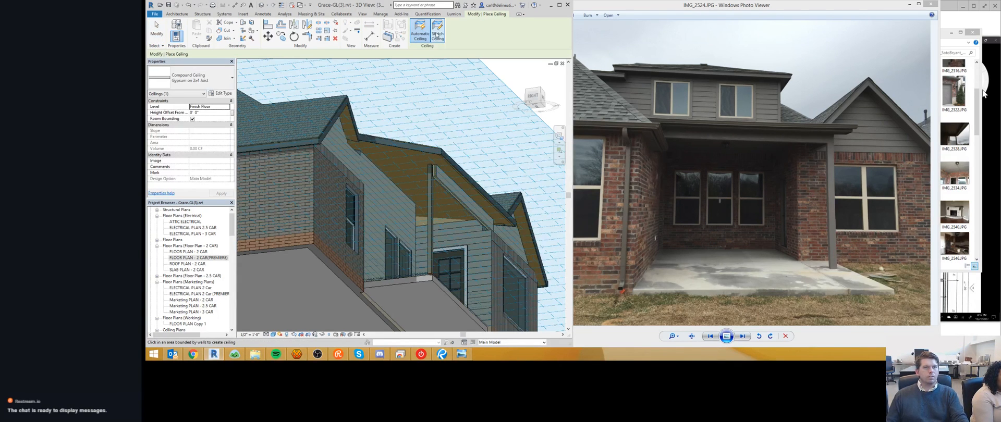
{"action": "left_click", "coordinate": [177, 15]}
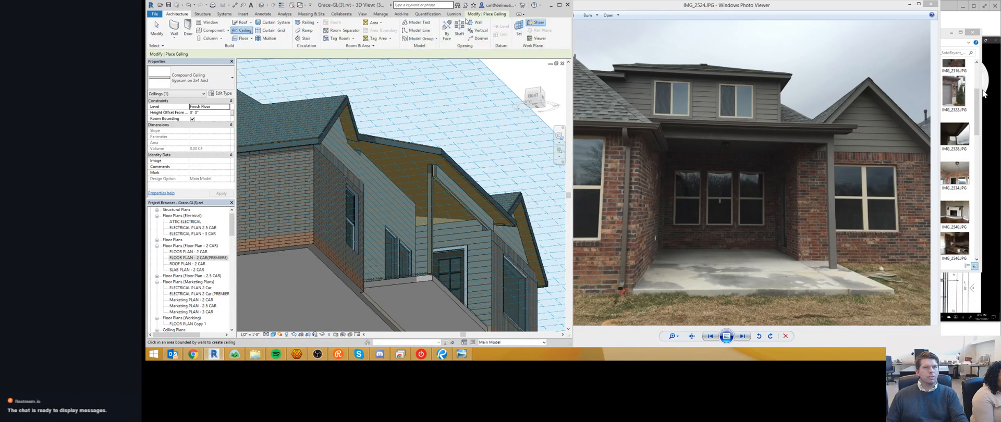
{"action": "left_click", "coordinate": [533, 24]}
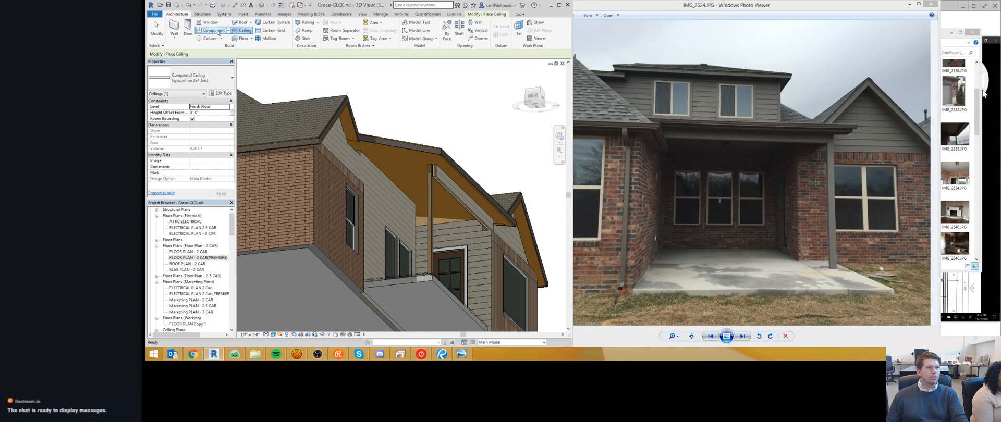
- Duplicate the Gypsum on 2x4 Joist compound ceiling type and name the copy Hardie Ceiling
{"action": "left_click", "coordinate": [190, 78]}
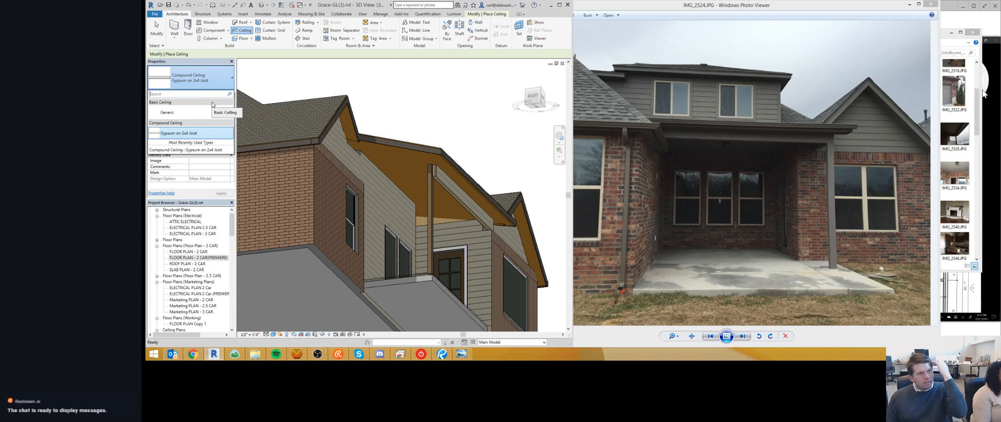
{"action": "left_click", "coordinate": [213, 104]}
{"action": "left_click", "coordinate": [220, 94]}
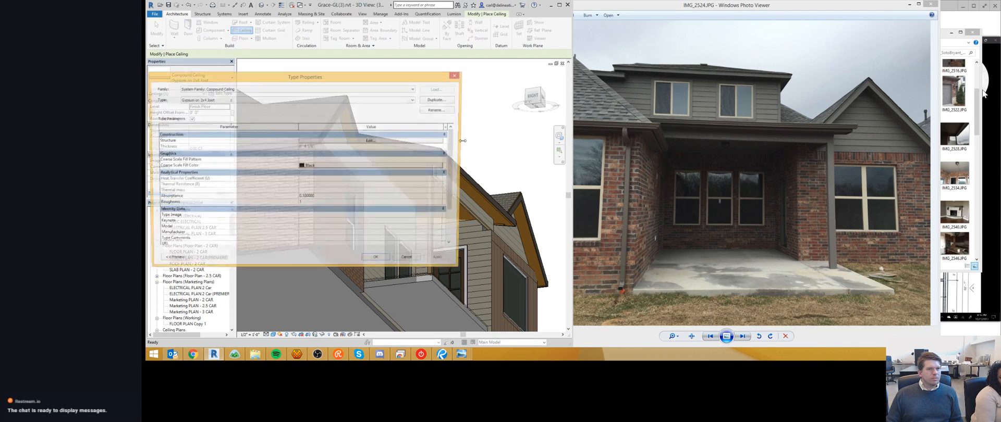
{"action": "left_click", "coordinate": [439, 100]}
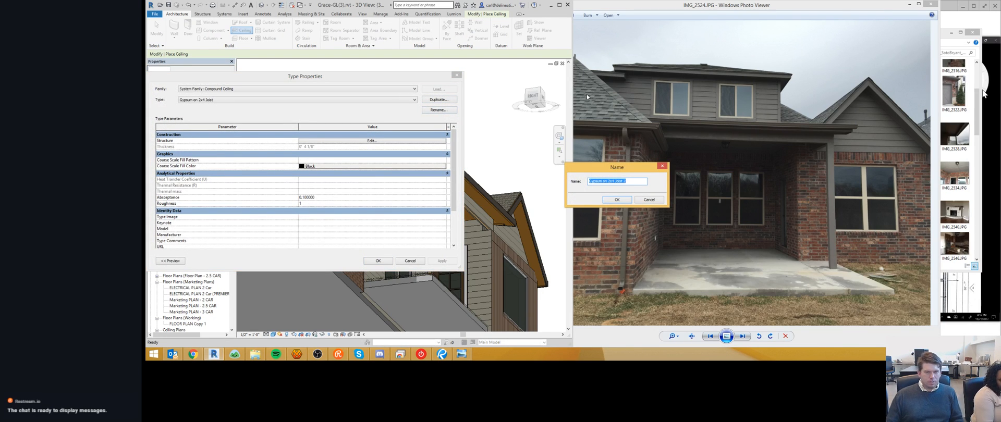
{"action": "type", "text": "Har"}
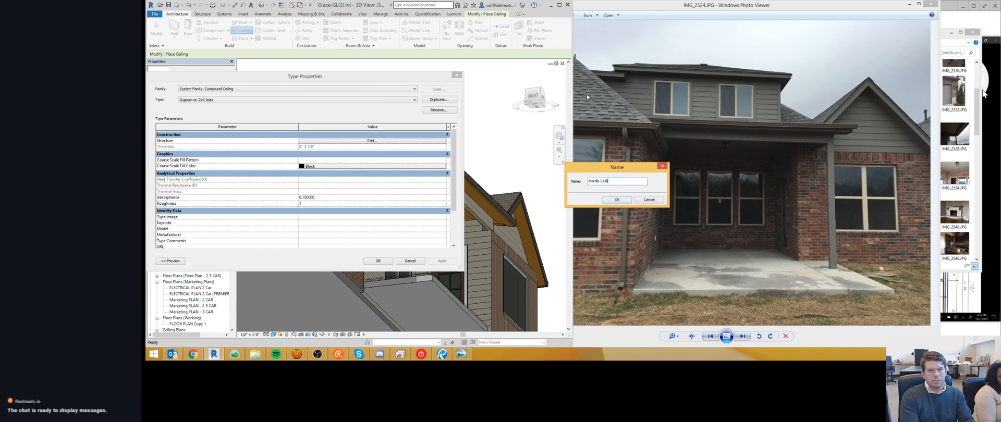
{"action": "type", "text": "die Ceiling"}
{"action": "key", "text": "Return"}
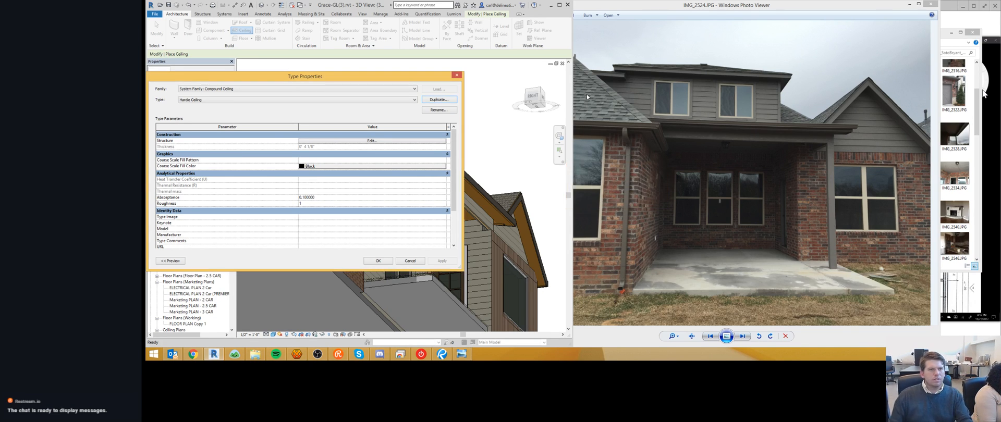
- Reduce the Hardie Ceiling assembly to the finish layer inside the core and assign it a material found by searching "hard"
{"action": "left_click", "coordinate": [392, 143]}
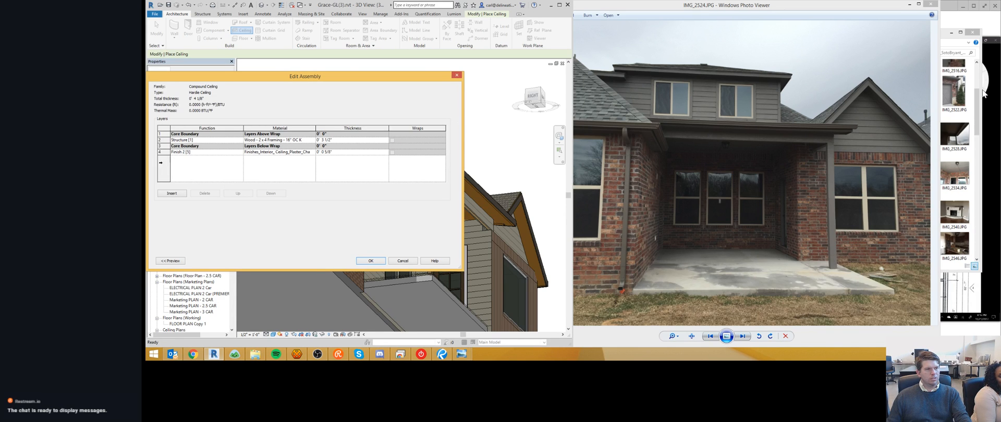
{"action": "left_click", "coordinate": [163, 153]}
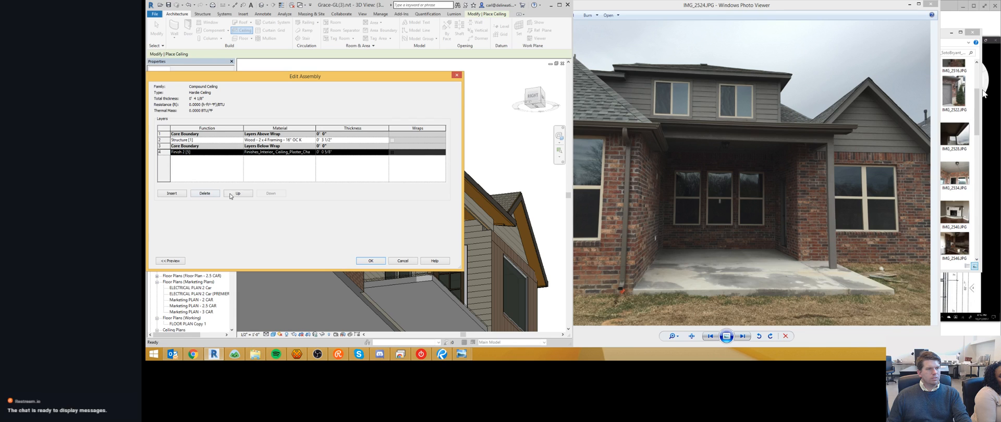
{"action": "left_click", "coordinate": [230, 194]}
{"action": "left_click", "coordinate": [188, 140]}
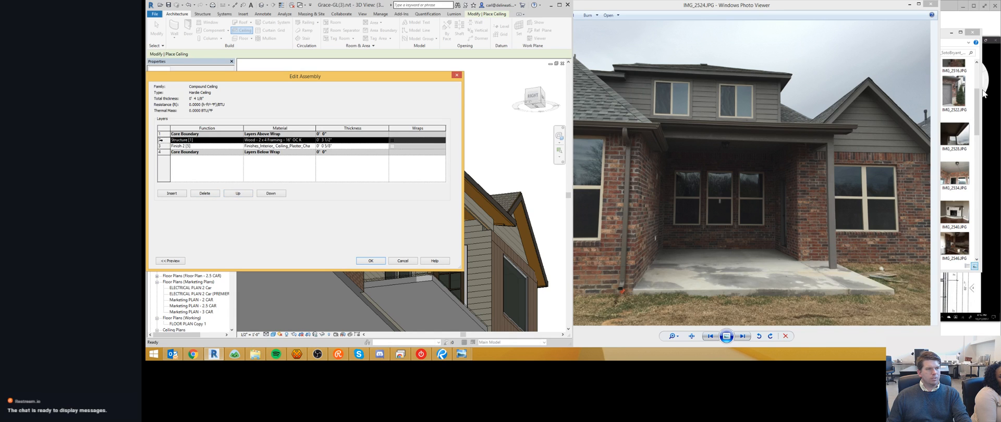
{"action": "left_click", "coordinate": [202, 193]}
{"action": "left_click", "coordinate": [345, 140]}
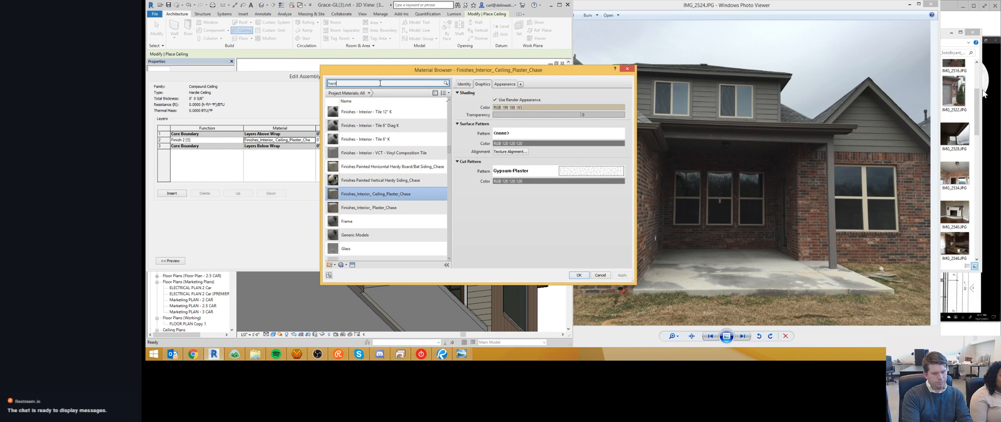
{"action": "left_click", "coordinate": [385, 133]}
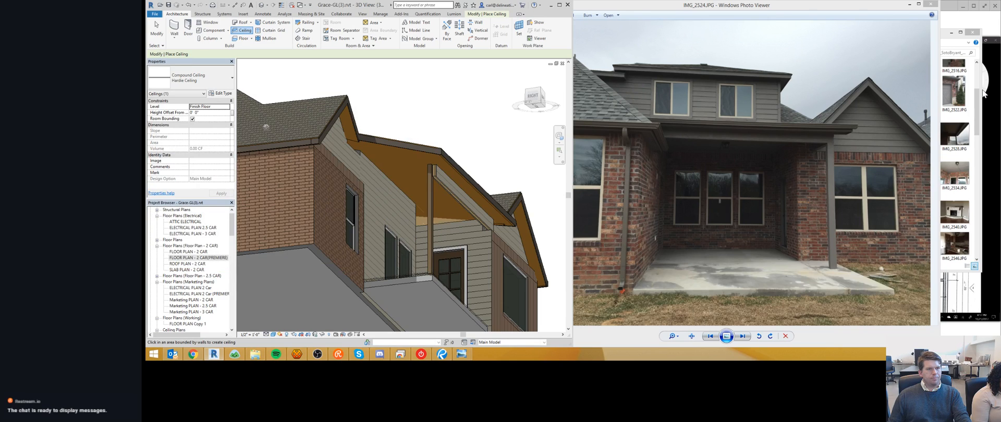
- Set the ceiling's height offset to 9' 0" and sketch its boundary lines along the walls and column of the rear patio
{"action": "key", "text": "Tab"}
{"action": "type", "text": "9"}
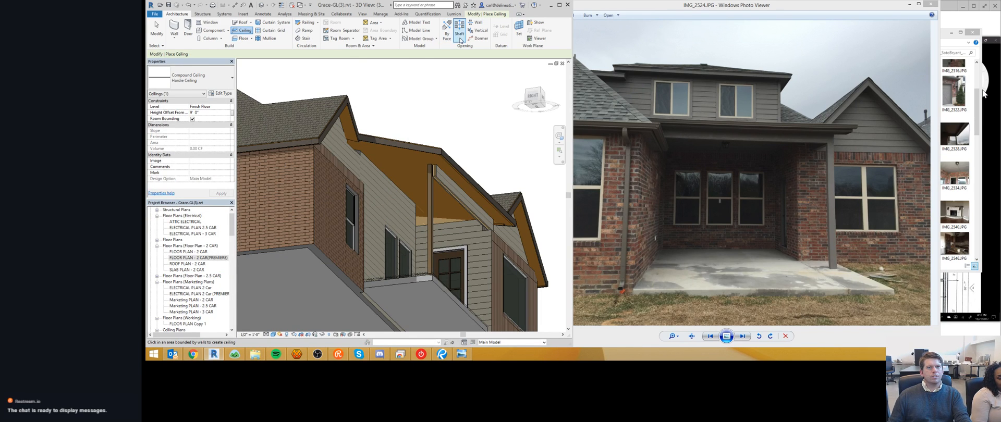
{"action": "left_click", "coordinate": [491, 15]}
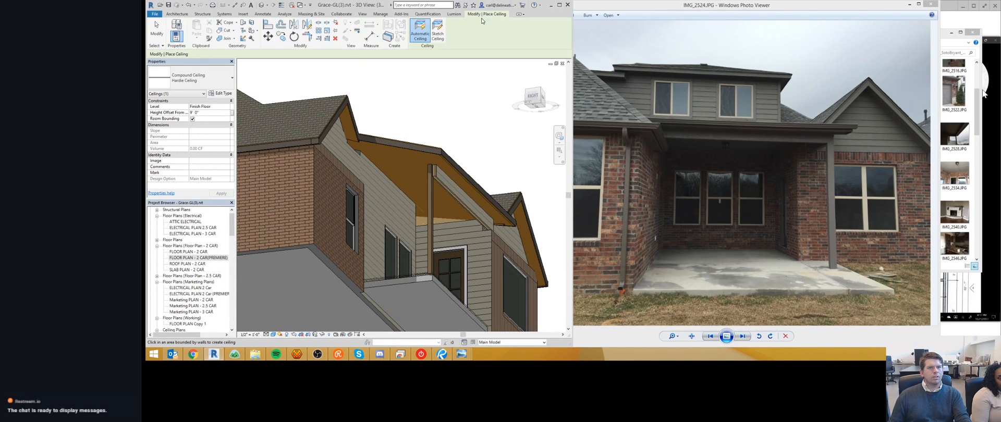
{"action": "left_click", "coordinate": [438, 33]}
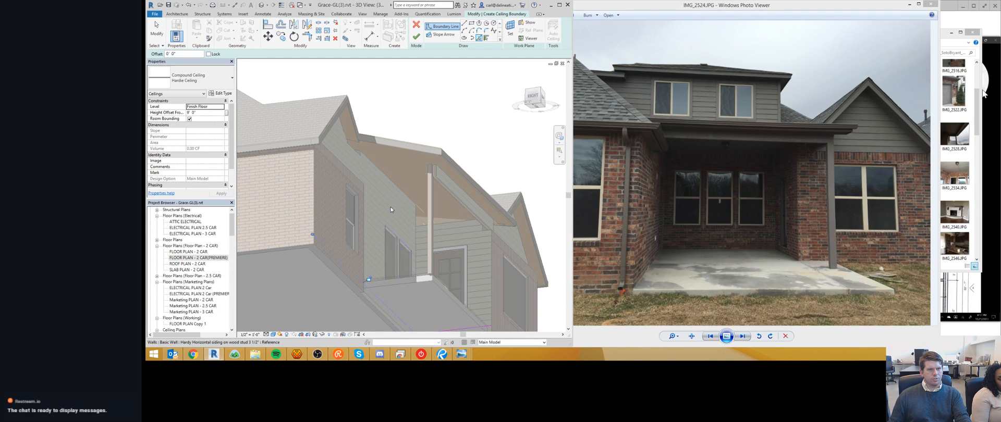
{"action": "scroll", "coordinate": [427, 193], "scroll_direction": "up", "scroll_amount": 4}
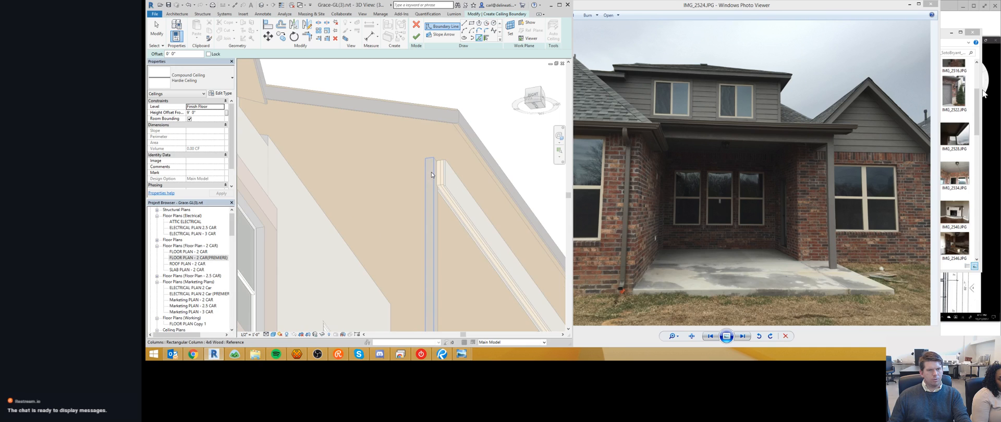
{"action": "scroll", "coordinate": [428, 222], "scroll_direction": "down", "scroll_amount": 3}
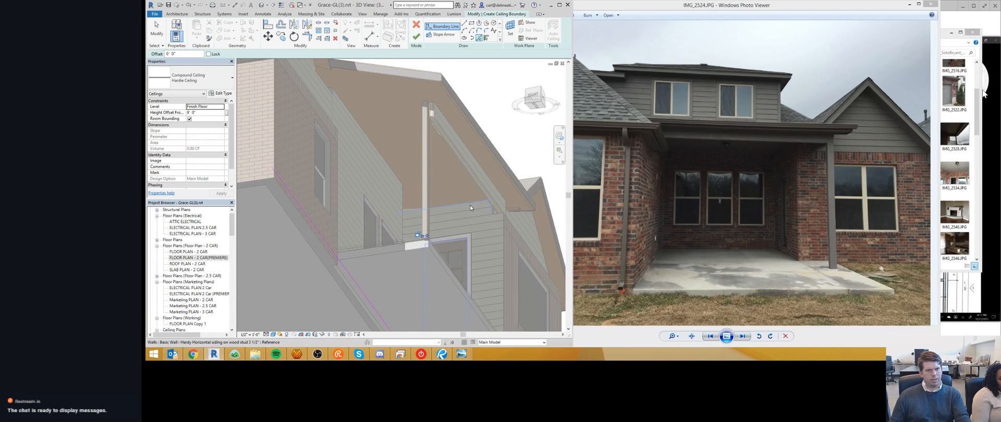
{"action": "middle_click_drag", "start_coordinate": [462, 192], "coordinate": [396, 141], "text": "shift"}
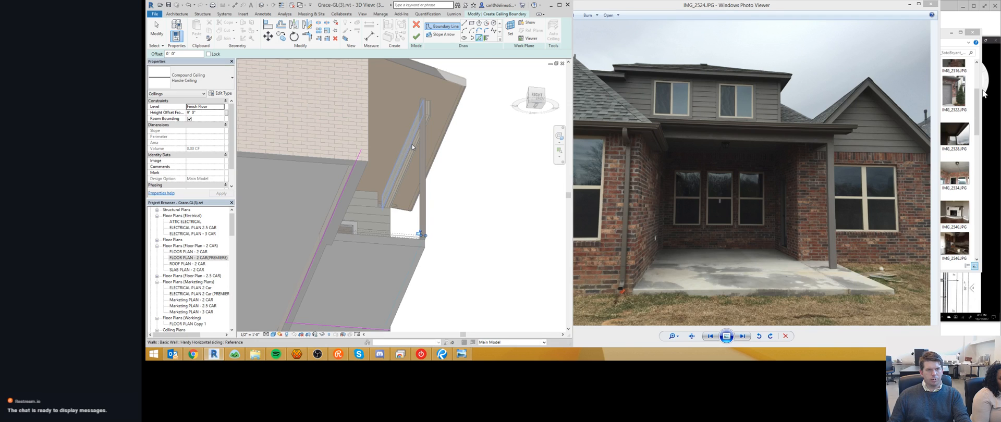
{"action": "middle_click_drag", "start_coordinate": [466, 181], "coordinate": [387, 229], "text": "shift"}
- Trim the ceiling boundary lines into a closed loop around the patio and finish the ceiling sketch
{"action": "key", "text": "t"}
{"action": "key", "text": "r"}
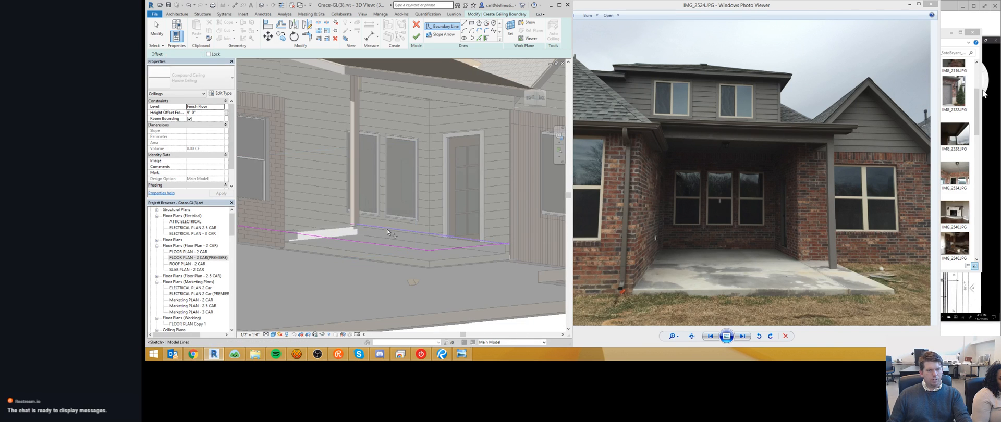
{"action": "scroll", "coordinate": [354, 229], "scroll_direction": "up", "scroll_amount": 2}
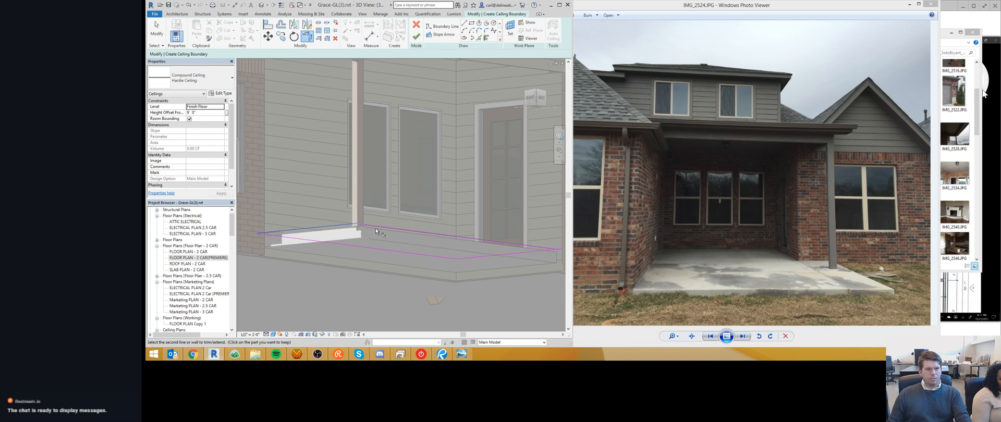
{"action": "middle_click_drag", "start_coordinate": [451, 238], "coordinate": [409, 221]}
{"action": "left_click", "coordinate": [410, 217]}
{"action": "left_click", "coordinate": [439, 234]}
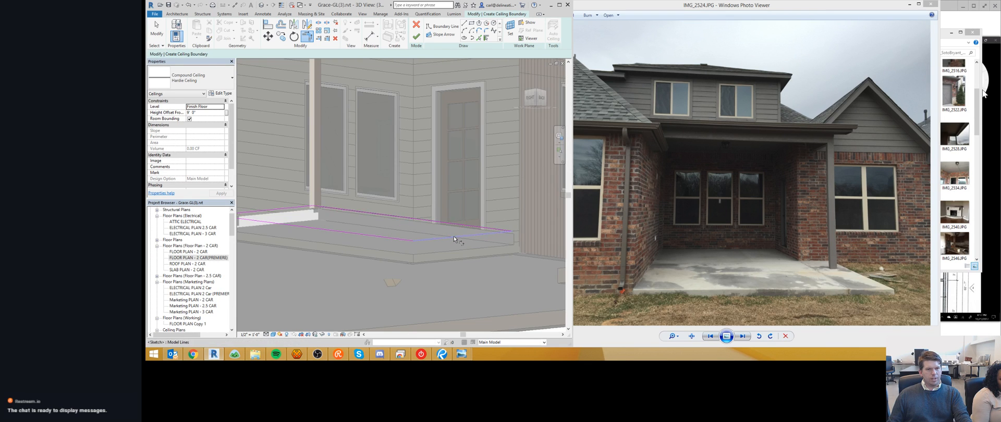
{"action": "scroll", "coordinate": [449, 234], "scroll_direction": "down", "scroll_amount": 2}
{"action": "middle_click_drag", "start_coordinate": [397, 237], "coordinate": [462, 140], "text": "shift"}
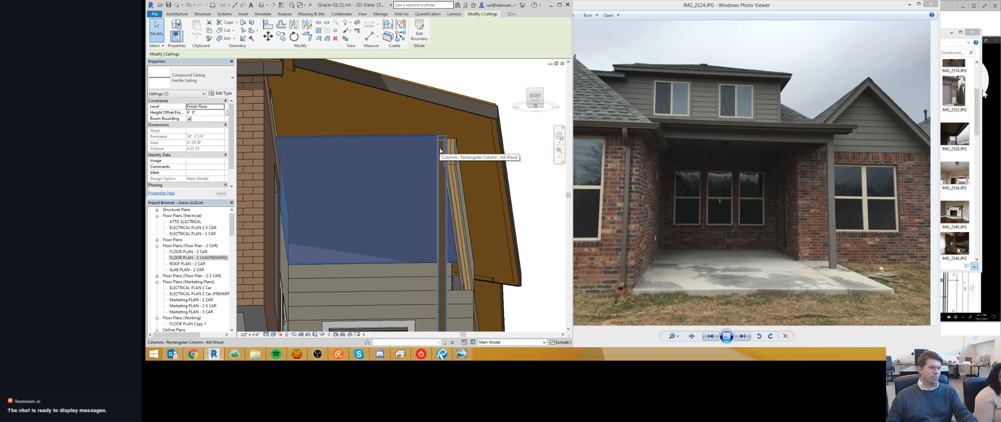
{"action": "middle_click_drag", "start_coordinate": [414, 164], "coordinate": [400, 189], "text": "shift"}
{"action": "left_click", "coordinate": [405, 190]}
{"action": "scroll", "coordinate": [393, 171], "scroll_direction": "up", "scroll_amount": 2}
{"action": "middle_click_drag", "start_coordinate": [451, 172], "coordinate": [458, 209]}
{"action": "key", "text": "c"}
{"action": "key", "text": "s"}
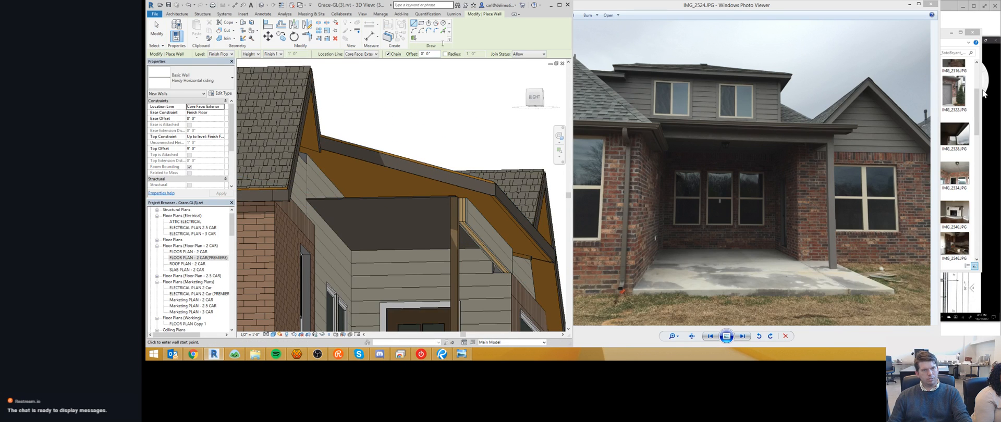
{"action": "left_click", "coordinate": [444, 31]}
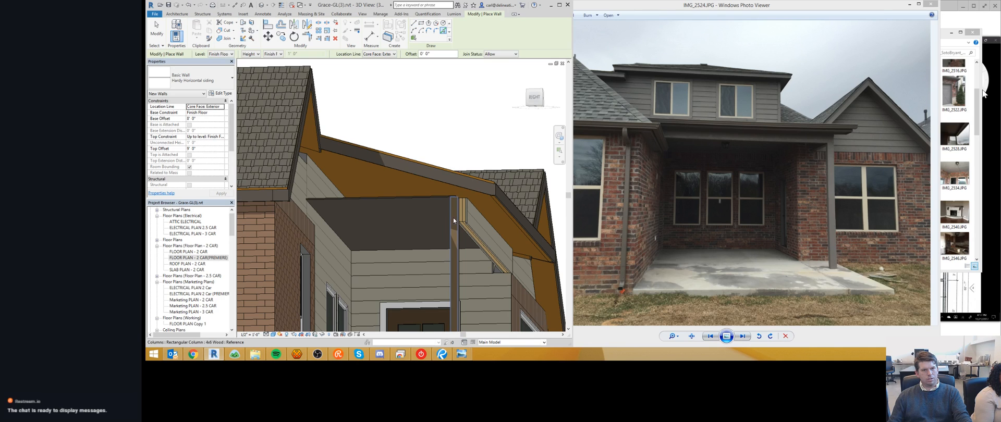
{"action": "key", "text": "Escape"}
{"action": "key", "text": "Escape"}
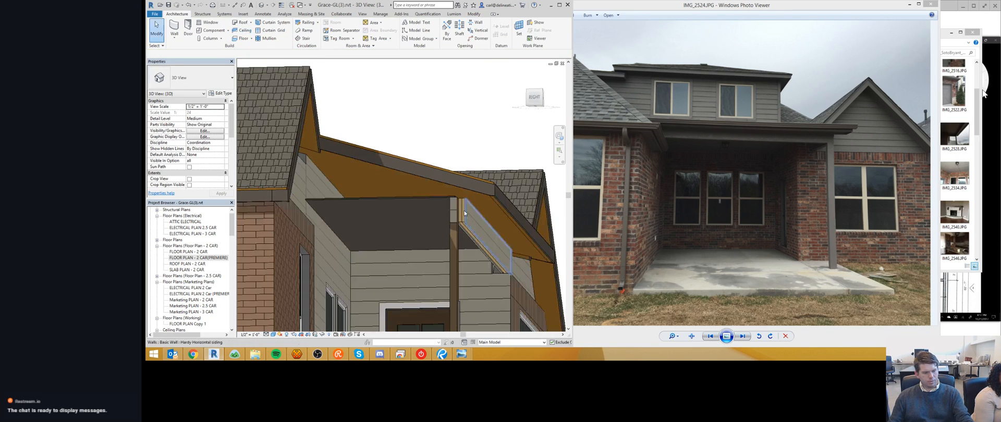
- Extend the short siding header wall at the patio column across the opening to meet the siding wall with the windows
{"action": "left_click", "coordinate": [310, 178]}
{"action": "key", "text": "t"}
{"action": "key", "text": "r"}
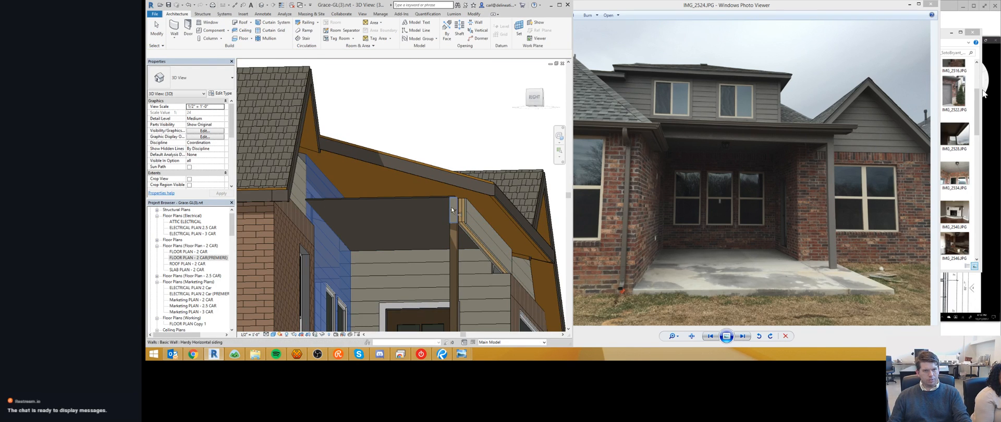
{"action": "left_click", "coordinate": [452, 208]}
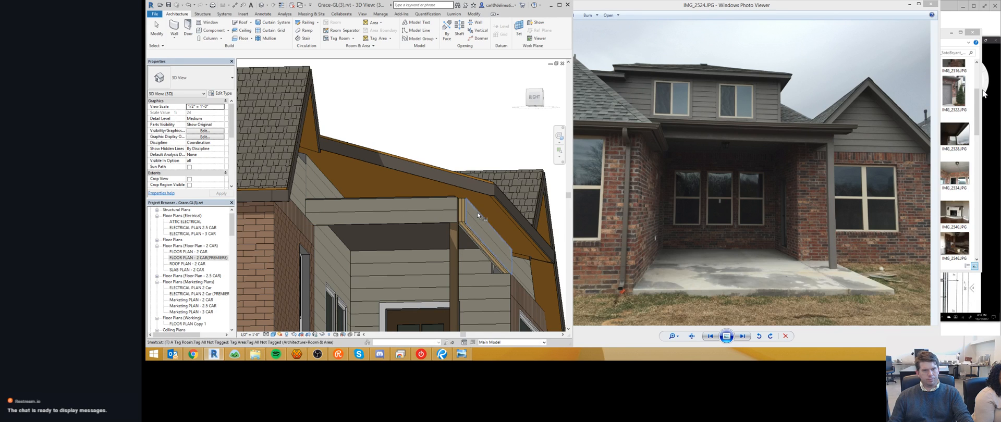
{"action": "left_click", "coordinate": [443, 217]}
{"action": "key", "text": "Escape"}
- Align the outer 2x12 dimension lumber of the patio side header with the adjacent inner 2x12
{"action": "middle_click_drag", "start_coordinate": [445, 243], "coordinate": [465, 287], "text": "shift"}
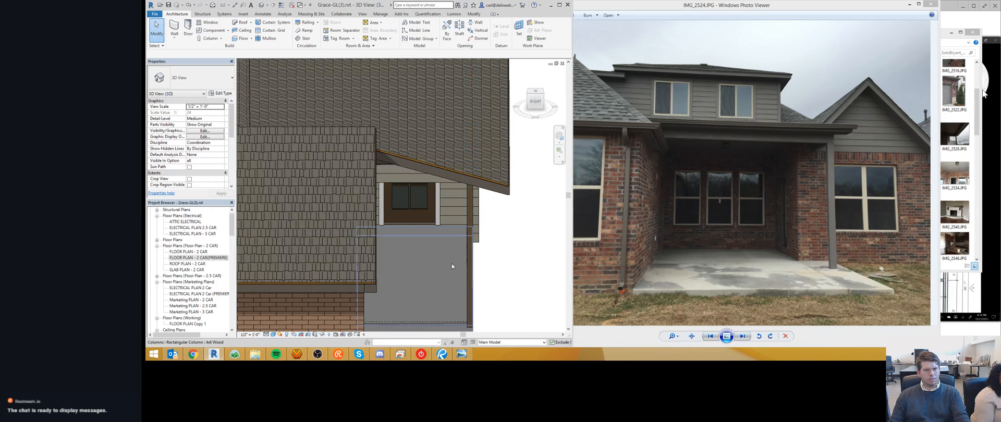
{"action": "middle_click_drag", "start_coordinate": [468, 222], "coordinate": [476, 185], "text": "shift"}
{"action": "scroll", "coordinate": [429, 210], "scroll_direction": "up", "scroll_amount": 3}
{"action": "scroll", "coordinate": [489, 136], "scroll_direction": "up", "scroll_amount": 5}
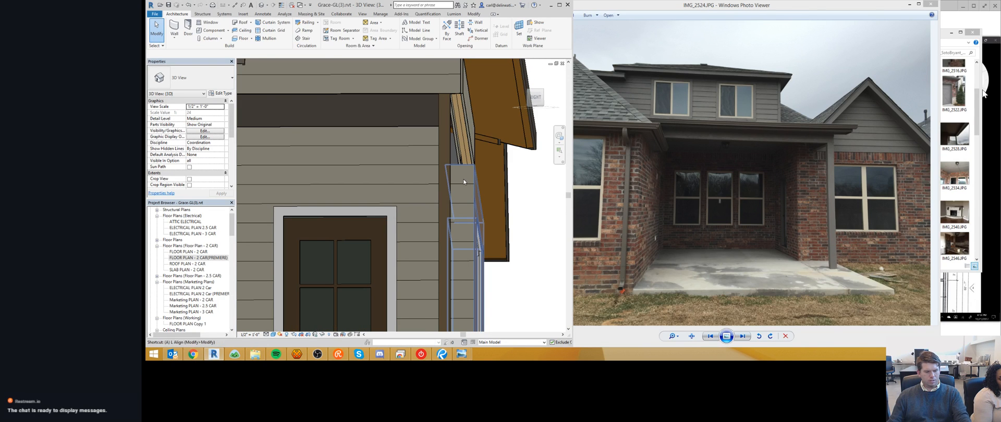
{"action": "key", "text": "a"}
{"action": "key", "text": "l"}
{"action": "middle_click_drag", "start_coordinate": [446, 182], "coordinate": [485, 151], "text": "shift"}
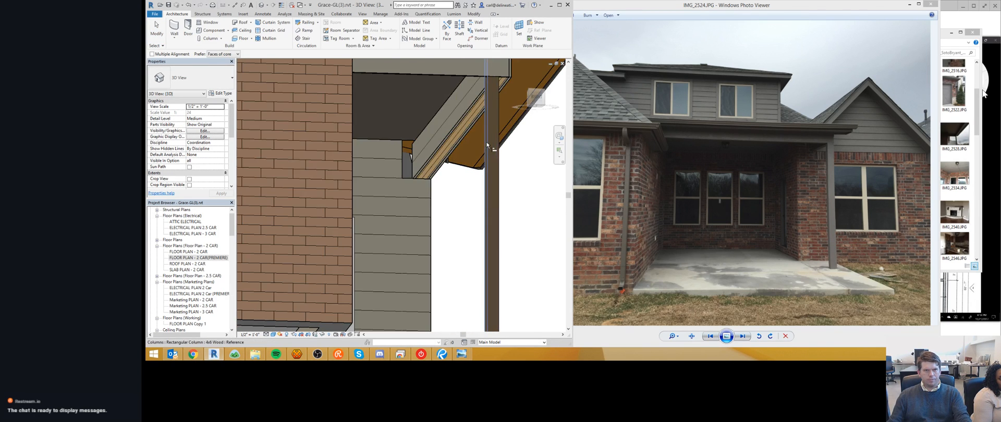
{"action": "scroll", "coordinate": [477, 118], "scroll_direction": "up", "scroll_amount": 5}
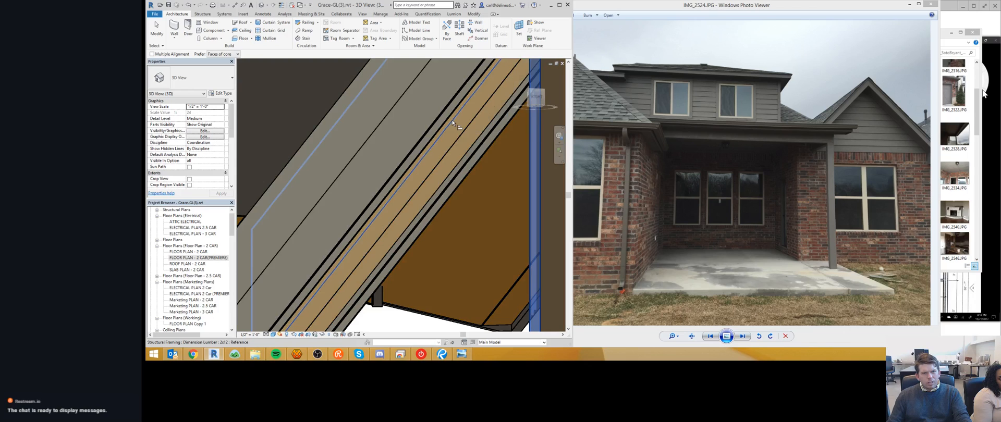
{"action": "scroll", "coordinate": [454, 128], "scroll_direction": "down", "scroll_amount": 5}
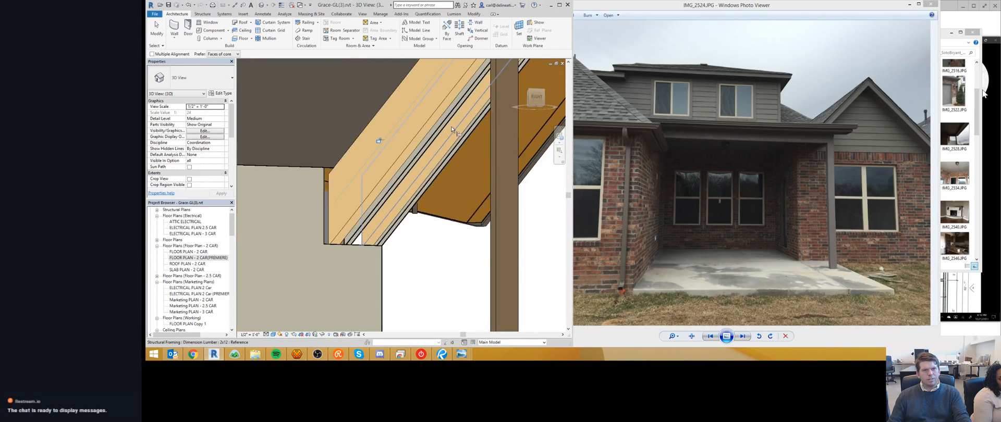
{"action": "middle_click_drag", "start_coordinate": [457, 138], "coordinate": [444, 99], "text": "shift"}
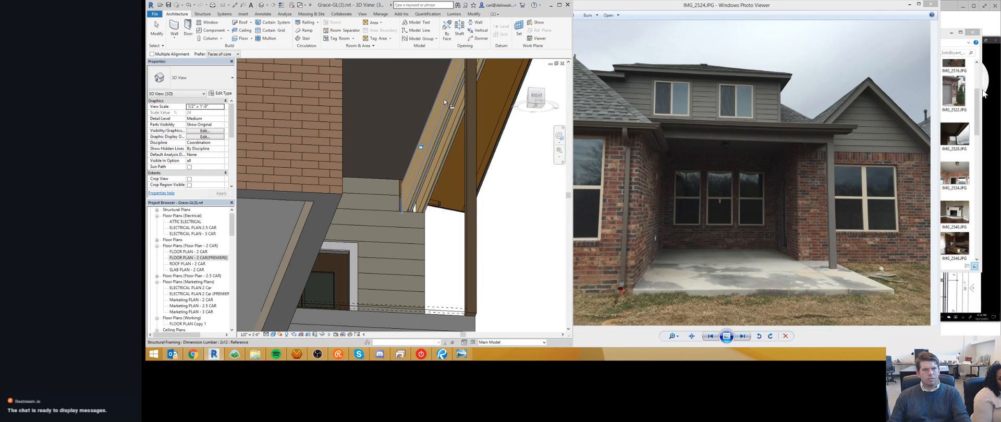
{"action": "scroll", "coordinate": [451, 103], "scroll_direction": "up", "scroll_amount": 4}
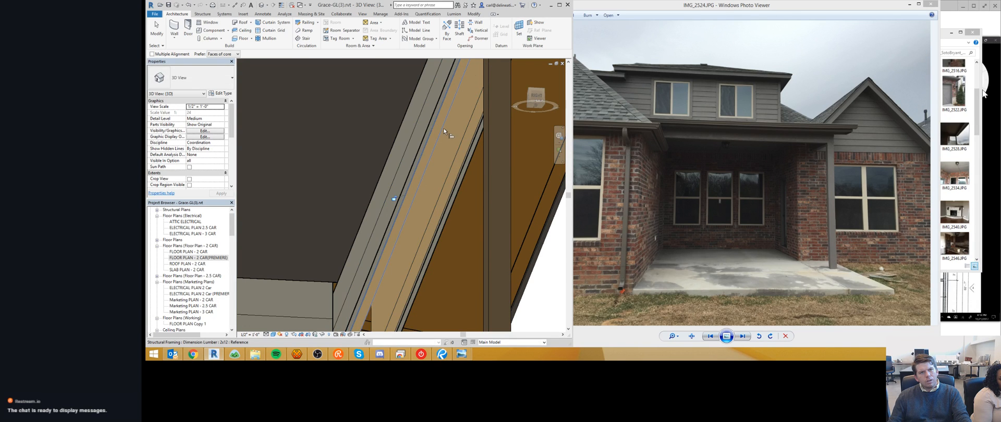
{"action": "left_click", "coordinate": [444, 129]}
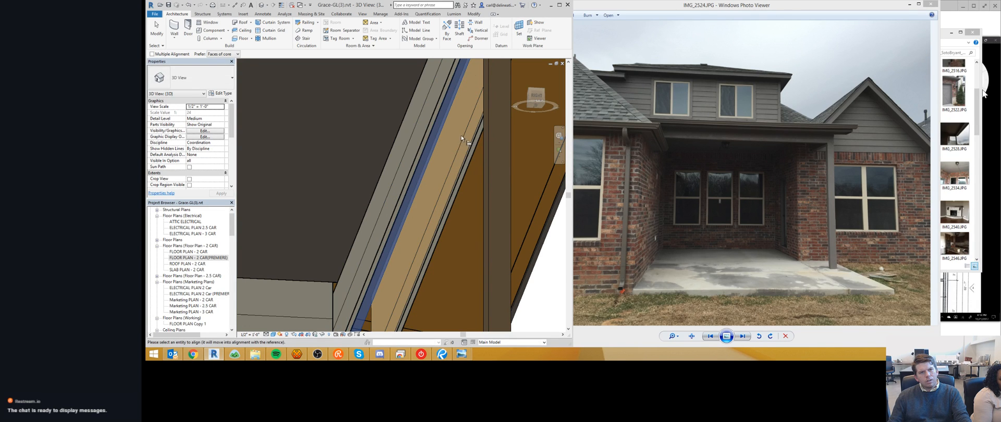
{"action": "key", "text": "Escape"}
{"action": "left_click", "coordinate": [439, 130]}
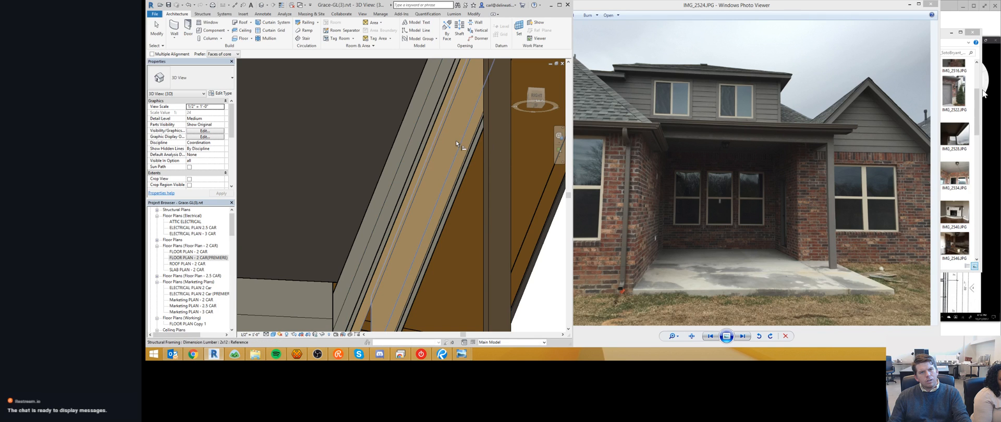
{"action": "left_click", "coordinate": [457, 142]}
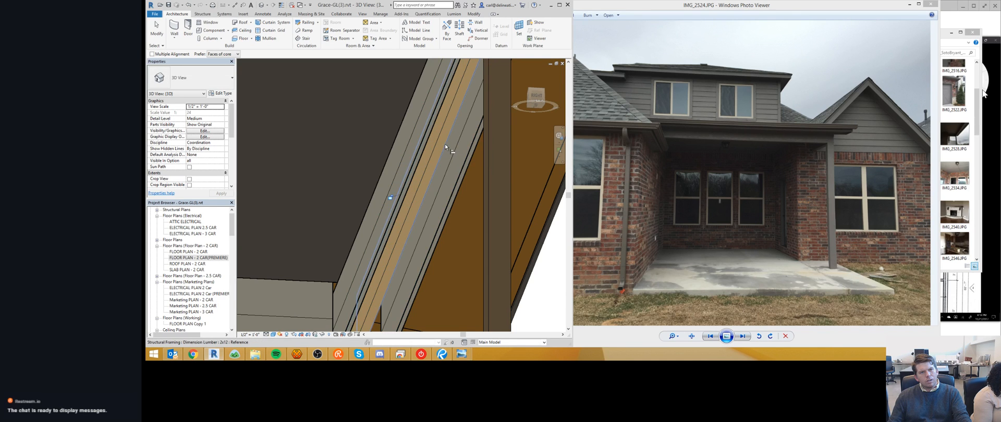
- Examine the patio's siding header wall and wood column, including how they meet at the corner, from several angles
{"action": "middle_click_drag", "start_coordinate": [462, 163], "coordinate": [445, 189], "text": "shift"}
{"action": "left_click", "coordinate": [471, 190]}
{"action": "middle_click_drag", "start_coordinate": [445, 189], "coordinate": [432, 189], "text": "shift"}
{"action": "middle_click_drag", "start_coordinate": [419, 125], "coordinate": [412, 167], "text": "shift"}
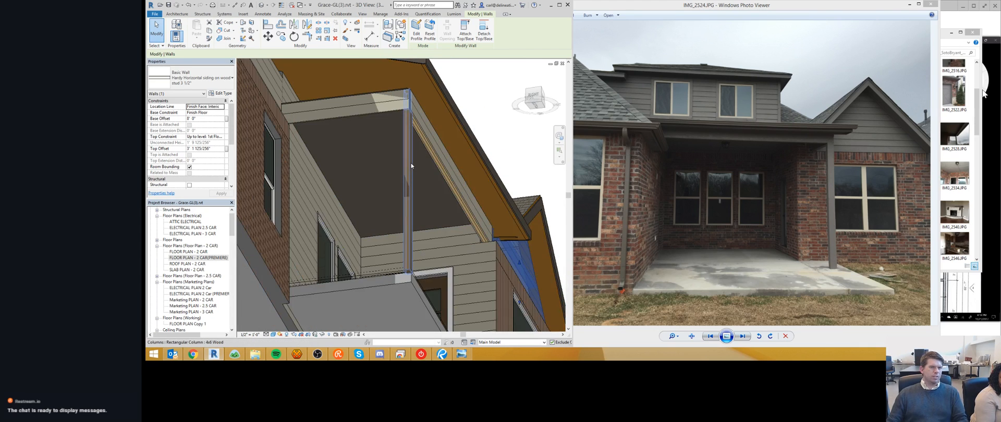
{"action": "left_click", "coordinate": [411, 166]}
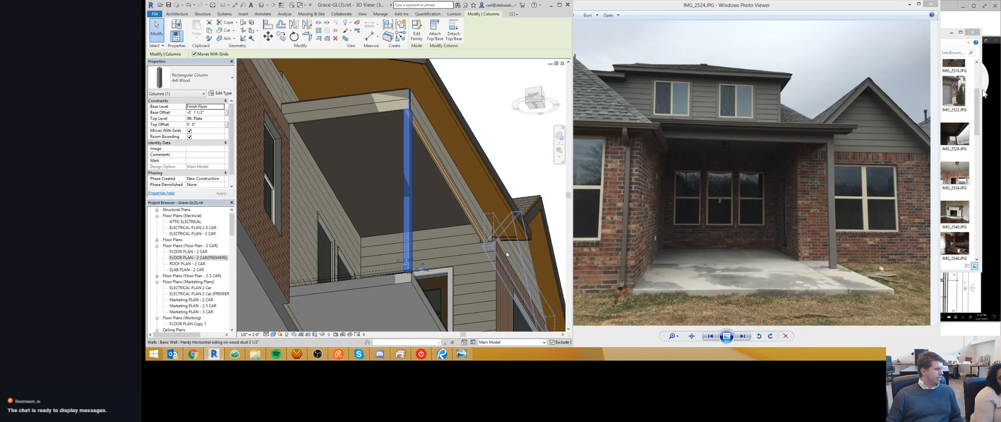
{"action": "middle_click_drag", "start_coordinate": [493, 234], "coordinate": [355, 219], "text": "shift"}
- Isolate the siding gable wall above the brick wall beside the patio with a section box around it
{"action": "left_click", "coordinate": [453, 192]}
{"action": "scroll", "coordinate": [355, 219], "scroll_direction": "down", "scroll_amount": 1}
{"action": "middle_click_drag", "start_coordinate": [432, 151], "coordinate": [388, 189], "text": "shift"}
{"action": "scroll", "coordinate": [392, 184], "scroll_direction": "down", "scroll_amount": 3}
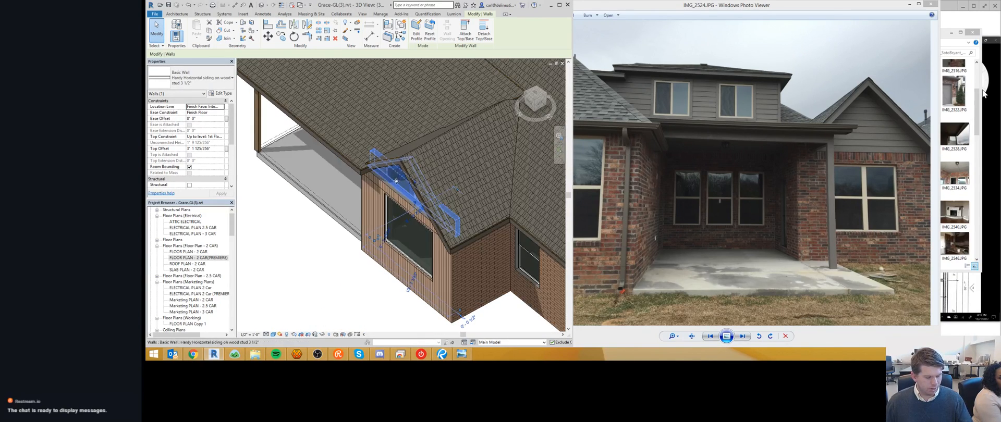
{"action": "key", "text": "Escape"}
{"action": "left_click", "coordinate": [404, 179]}
{"action": "key", "text": "a"}
{"action": "key", "text": "s"}
{"action": "key", "text": "x"}
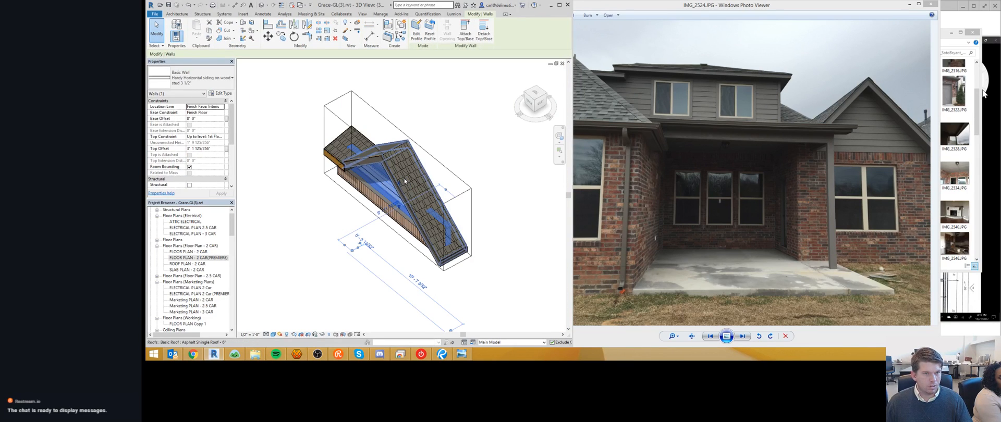
- Examine the cut end of the isolated section to compare the siding gable wall with the brick wall below
{"action": "middle_click_drag", "start_coordinate": [454, 237], "coordinate": [435, 145], "text": "shift"}
{"action": "scroll", "coordinate": [380, 226], "scroll_direction": "up", "scroll_amount": 10}
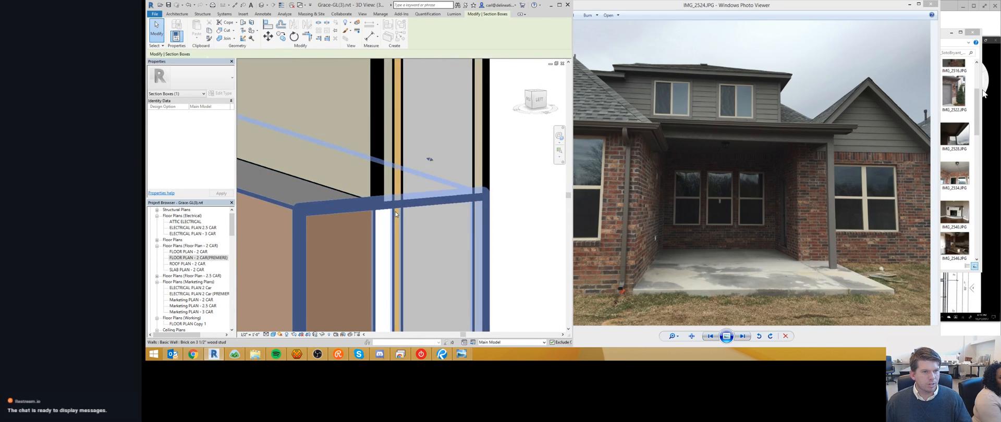
{"action": "key", "text": "Escape"}
{"action": "scroll", "coordinate": [412, 193], "scroll_direction": "down", "scroll_amount": 10}
{"action": "middle_click_drag", "start_coordinate": [305, 200], "coordinate": [350, 193]}
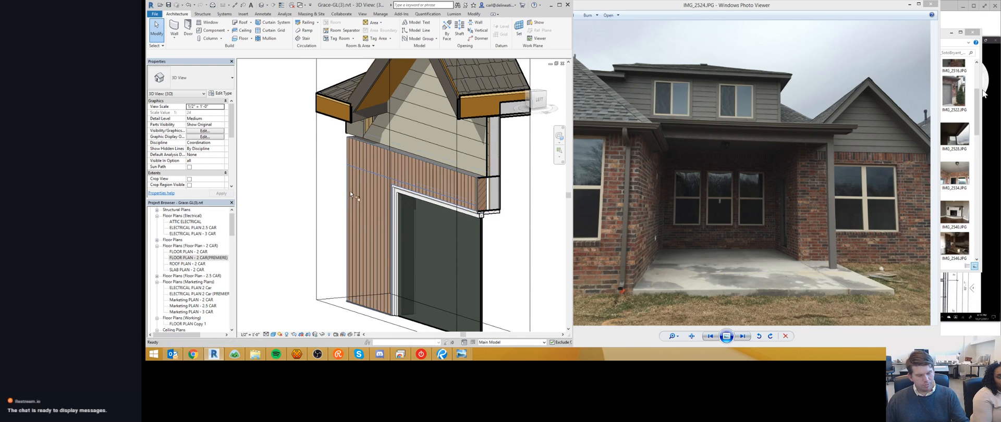
{"action": "middle_click_drag", "start_coordinate": [367, 218], "coordinate": [402, 281], "text": "shift"}
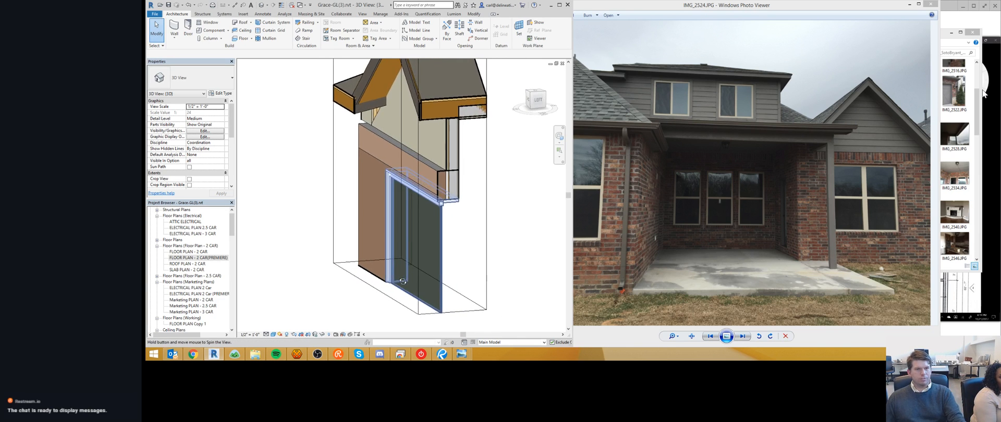
{"action": "scroll", "coordinate": [438, 199], "scroll_direction": "up", "scroll_amount": 8}
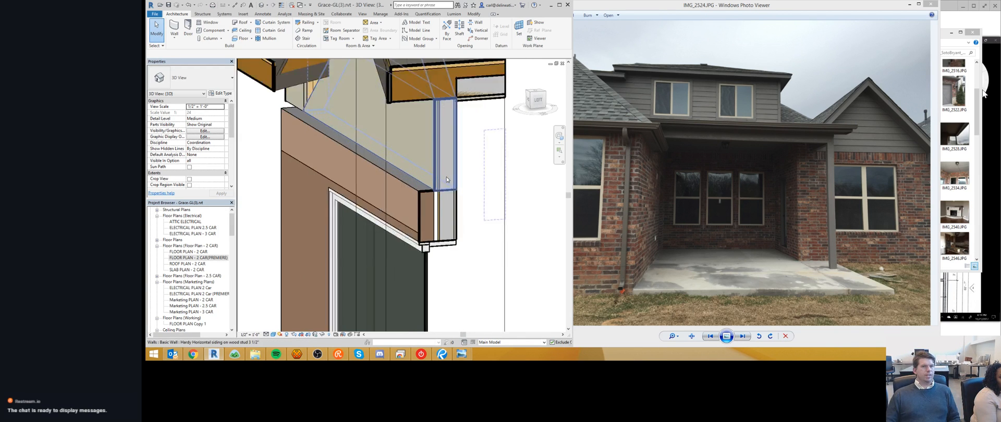
- Move the siding gable wall with Disjoin enabled so its outer face lines up with the outer face of the brick wall below
{"action": "left_click", "coordinate": [430, 197]}
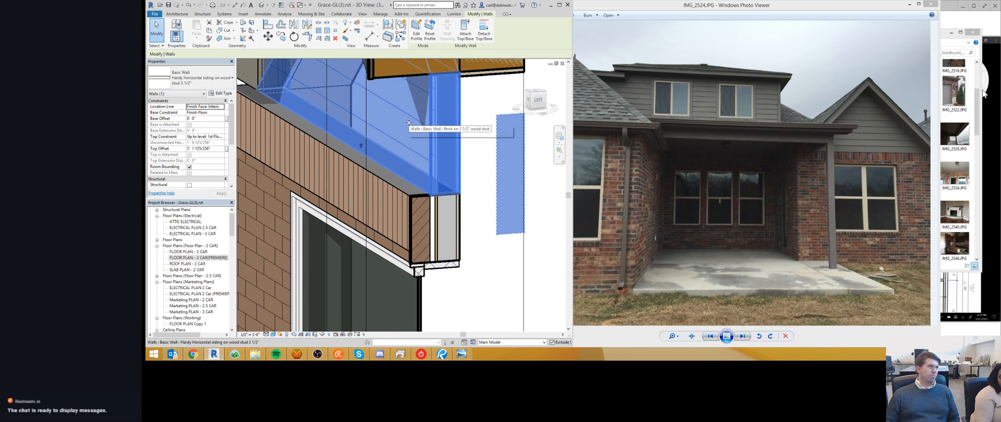
{"action": "scroll", "coordinate": [399, 148], "scroll_direction": "down", "scroll_amount": 3}
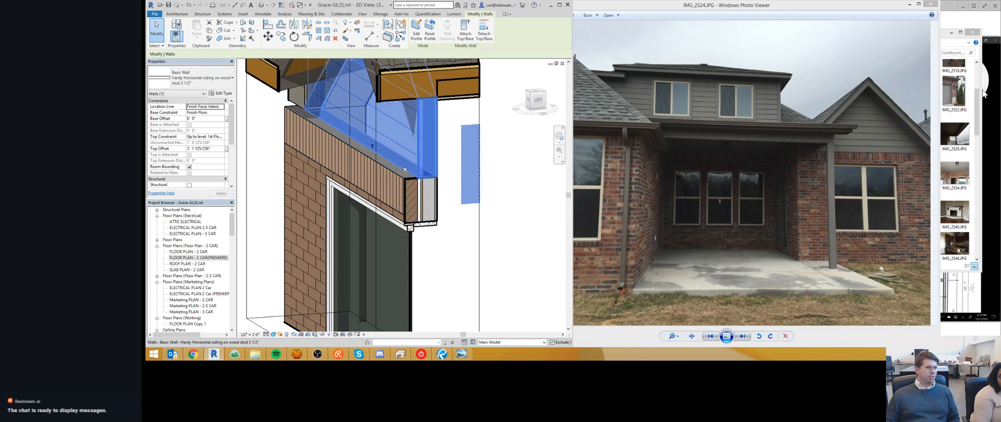
{"action": "scroll", "coordinate": [430, 168], "scroll_direction": "up", "scroll_amount": 2}
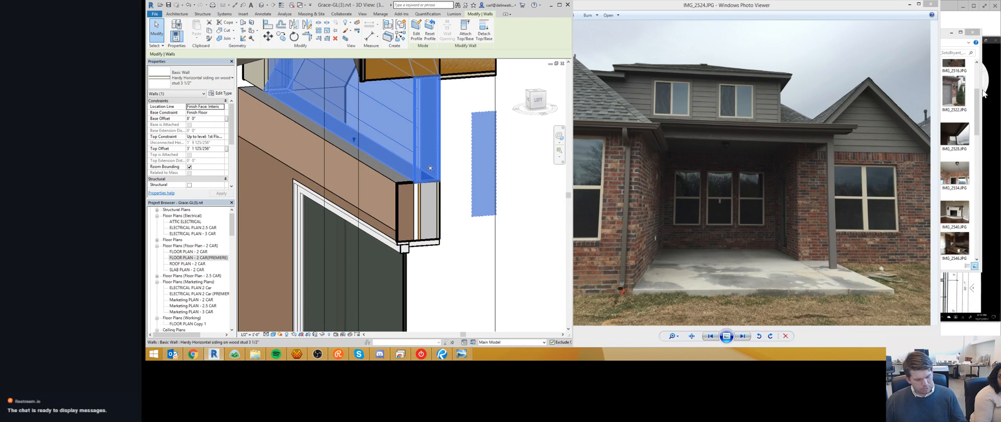
{"action": "key", "text": "m"}
{"action": "key", "text": "v"}
{"action": "scroll", "coordinate": [424, 185], "scroll_direction": "up", "scroll_amount": 4}
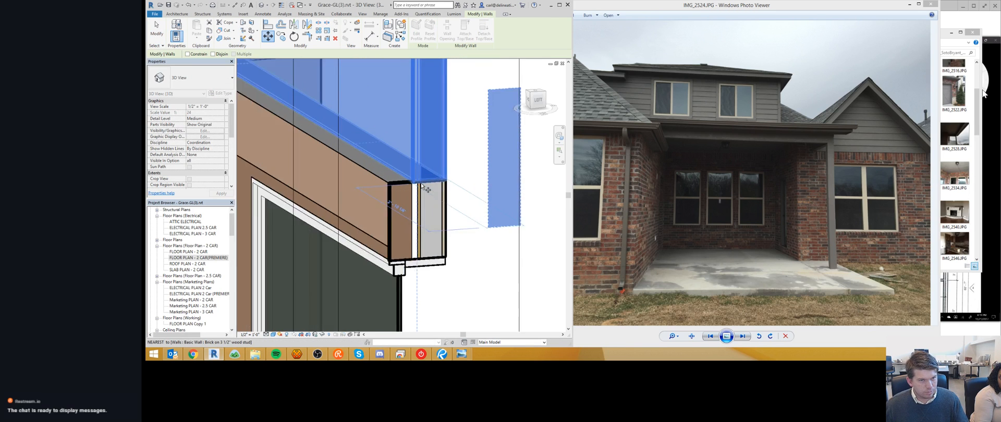
{"action": "scroll", "coordinate": [460, 171], "scroll_direction": "down", "scroll_amount": 4}
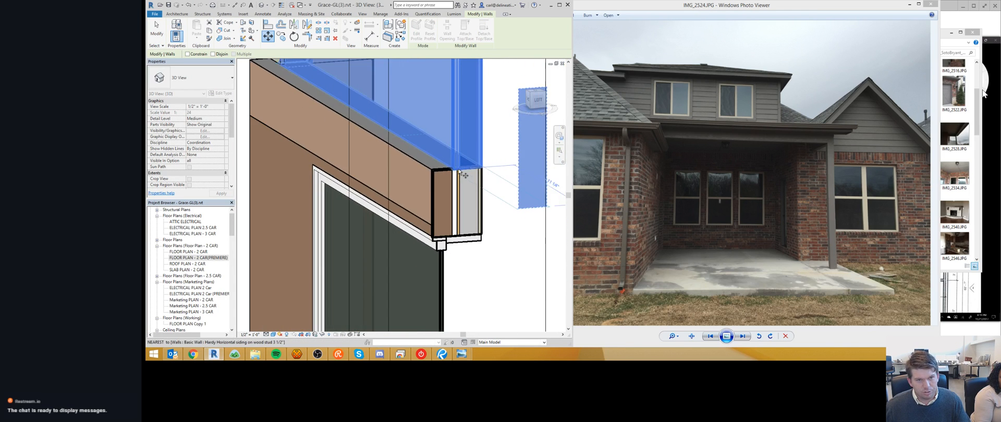
{"action": "middle_click_drag", "start_coordinate": [460, 171], "coordinate": [480, 175]}
{"action": "scroll", "coordinate": [480, 174], "scroll_direction": "up", "scroll_amount": 4}
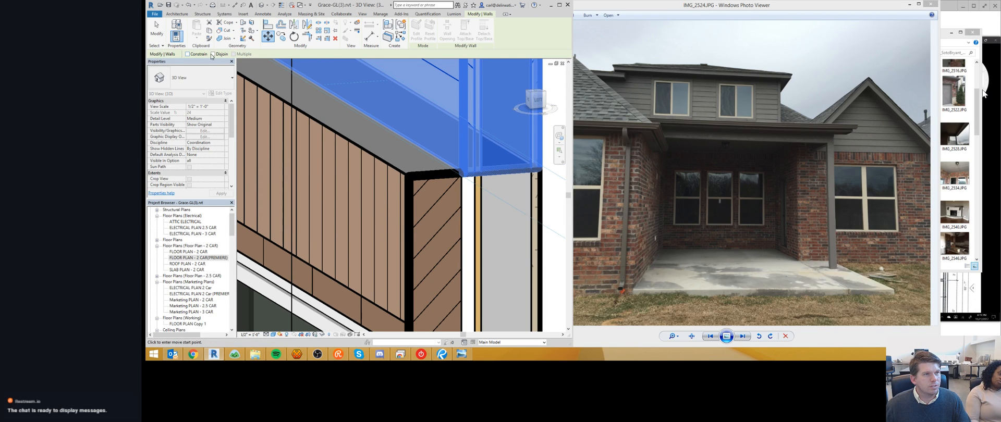
{"action": "left_click", "coordinate": [463, 174]}
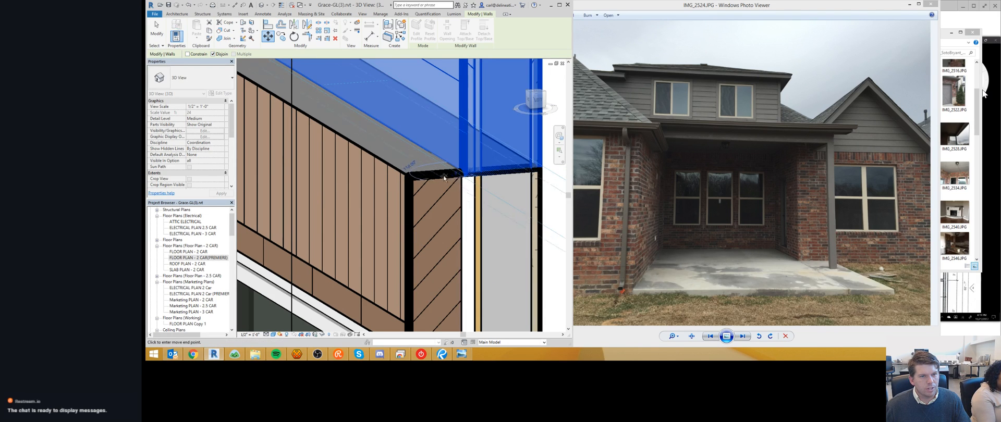
{"action": "left_click", "coordinate": [410, 178]}
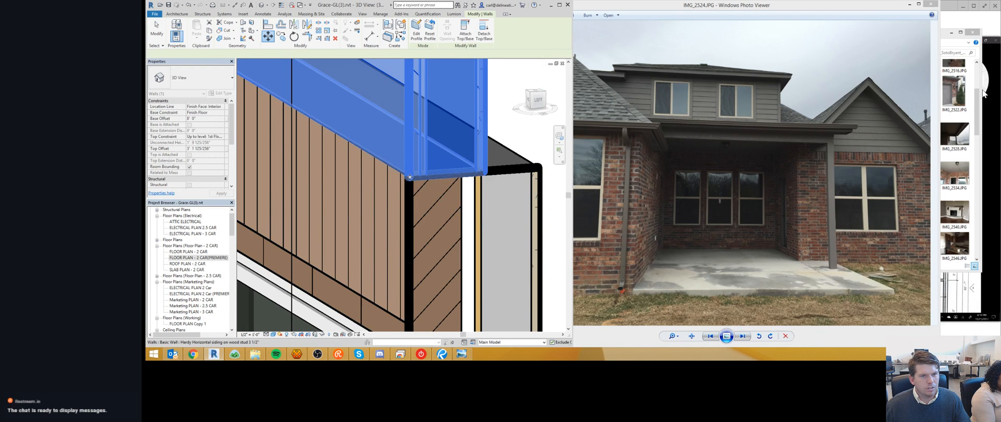
{"action": "scroll", "coordinate": [418, 178], "scroll_direction": "down", "scroll_amount": 5}
{"action": "key", "text": "Escape"}
{"action": "scroll", "coordinate": [423, 177], "scroll_direction": "up", "scroll_amount": 2}
{"action": "scroll", "coordinate": [424, 178], "scroll_direction": "up", "scroll_amount": 2}
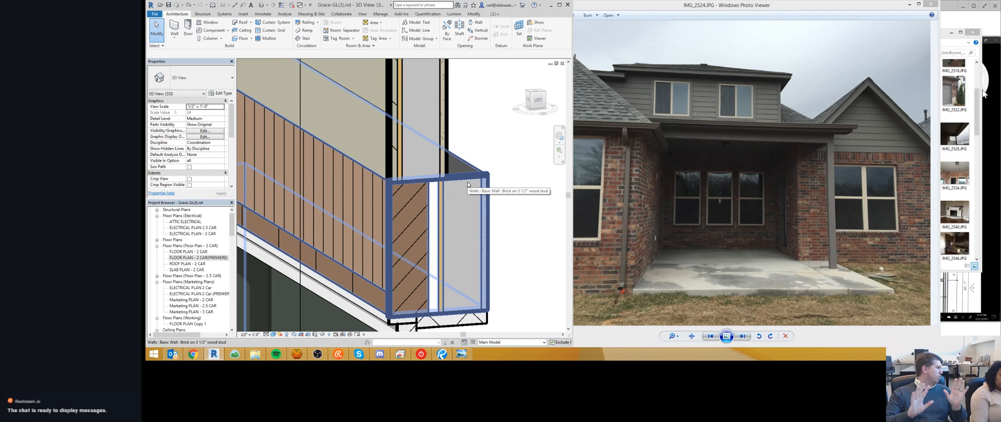
- Turn off the 3D view's section box to show the whole house again
{"action": "middle_click_drag", "start_coordinate": [467, 178], "coordinate": [412, 161], "text": "shift"}
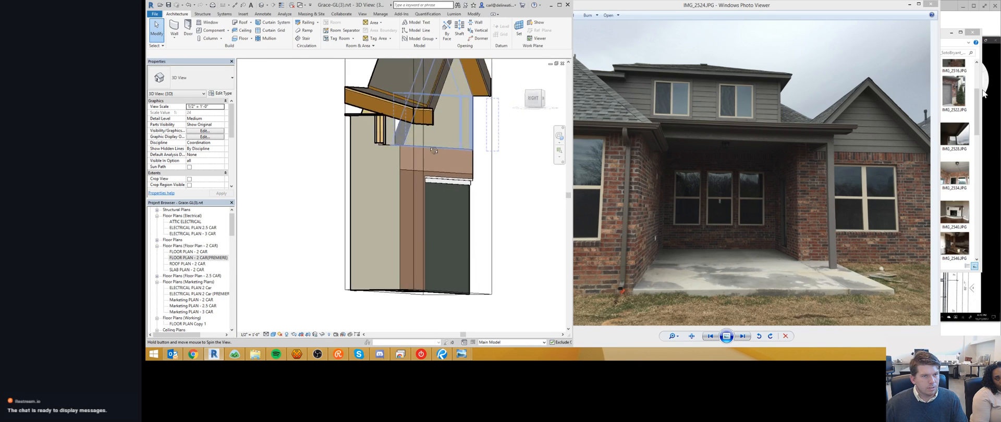
{"action": "scroll", "coordinate": [471, 201], "scroll_direction": "down", "scroll_amount": 4}
{"action": "middle_click_drag", "start_coordinate": [471, 201], "coordinate": [348, 117], "text": "shift"}
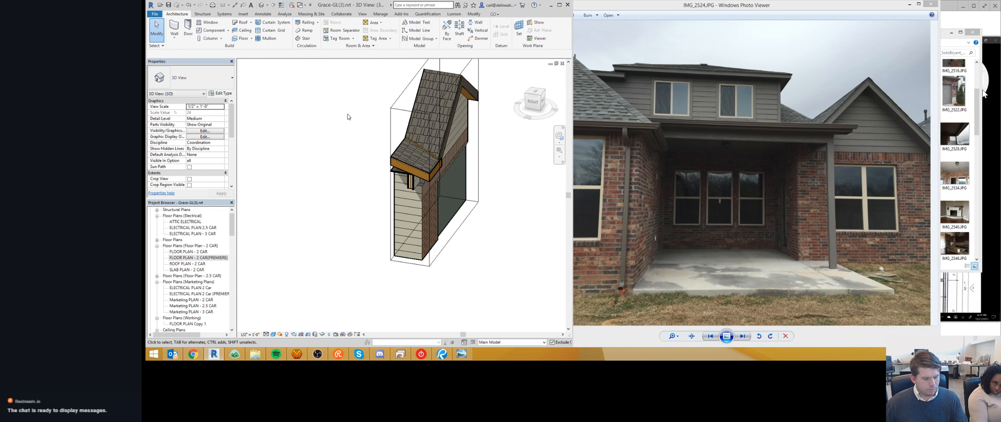
{"action": "scroll", "coordinate": [199, 135], "scroll_direction": "down", "scroll_amount": 5}
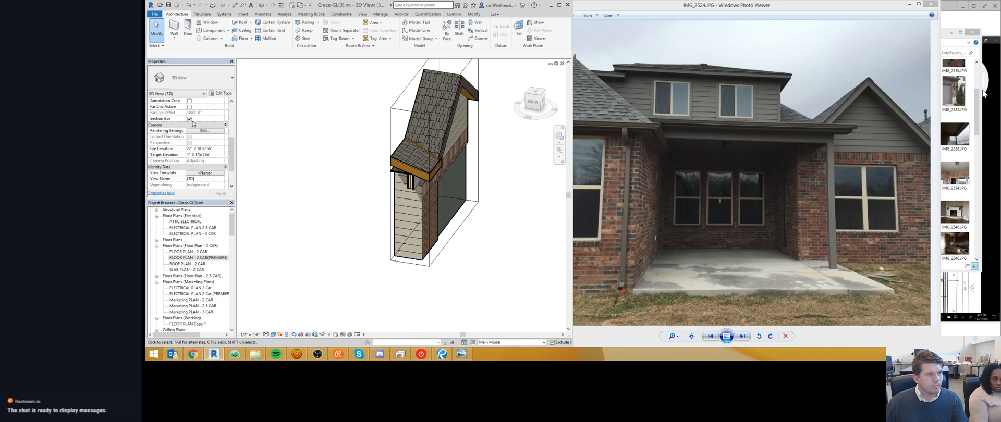
{"action": "scroll", "coordinate": [382, 147], "scroll_direction": "up", "scroll_amount": 5}
- Edit the profile of the patio's side siding header wall and add a sloped line picked from the roof's edge
{"action": "middle_click_drag", "start_coordinate": [382, 147], "coordinate": [362, 136], "text": "shift"}
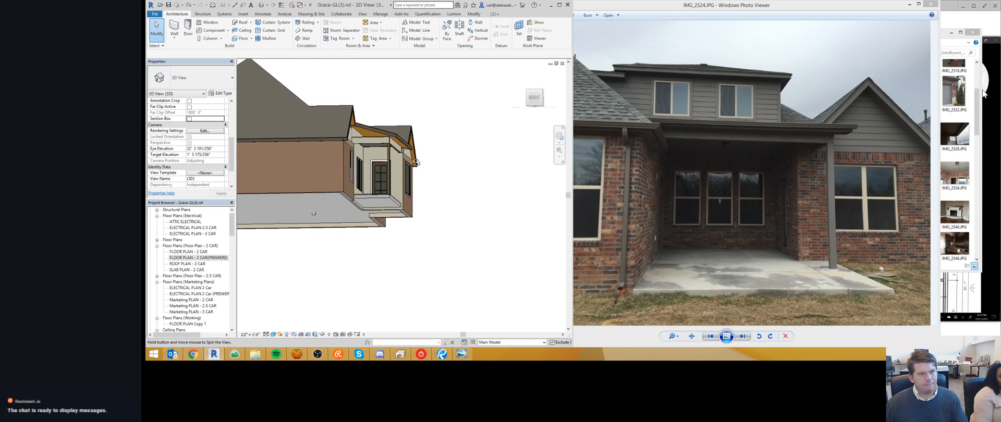
{"action": "scroll", "coordinate": [362, 137], "scroll_direction": "up", "scroll_amount": 3}
{"action": "left_click", "coordinate": [373, 167]}
{"action": "left_click", "coordinate": [443, 38]}
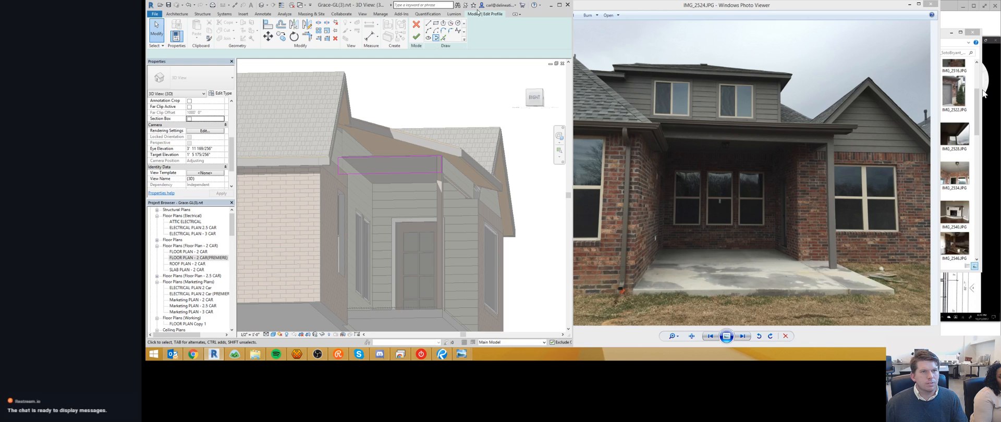
{"action": "key", "text": "t"}
{"action": "key", "text": "r"}
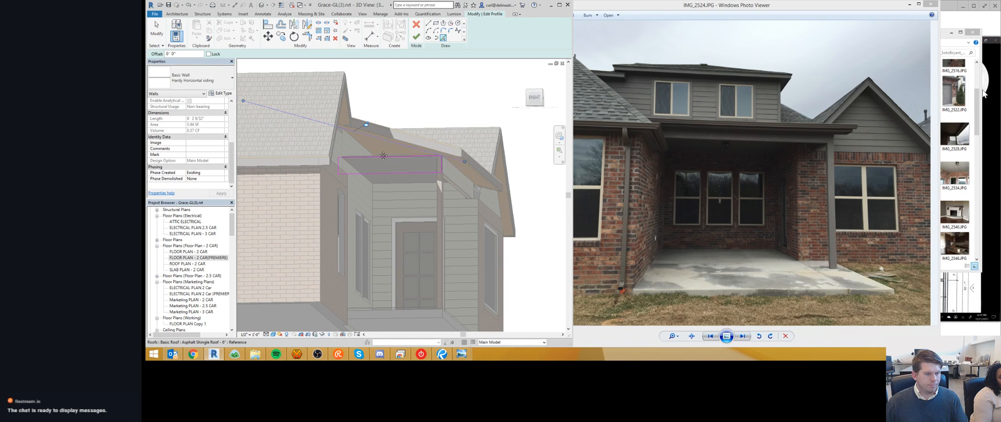
{"action": "scroll", "coordinate": [385, 143], "scroll_direction": "up", "scroll_amount": 4}
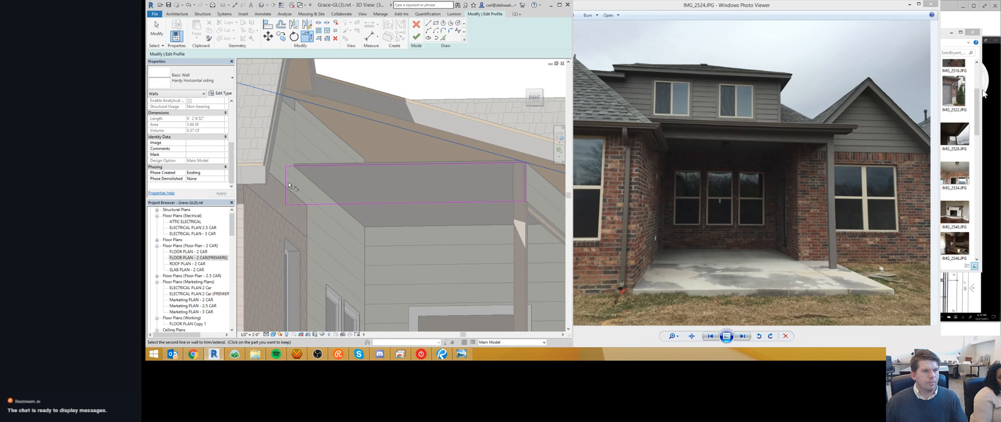
- Trim the side header wall's profile into a closed loop that follows the roof slope and finish the profile edit
{"action": "left_click", "coordinate": [380, 123]}
{"action": "left_click", "coordinate": [524, 180]}
{"action": "left_click", "coordinate": [524, 177]}
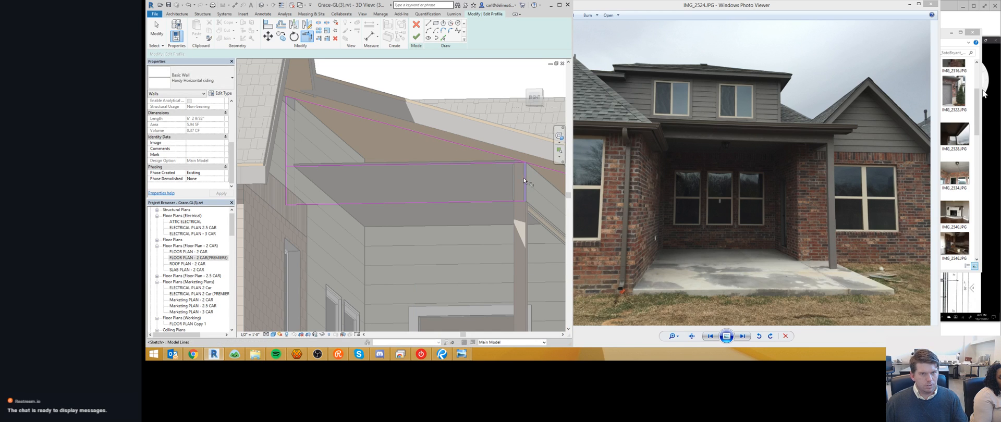
{"action": "left_click", "coordinate": [510, 157]}
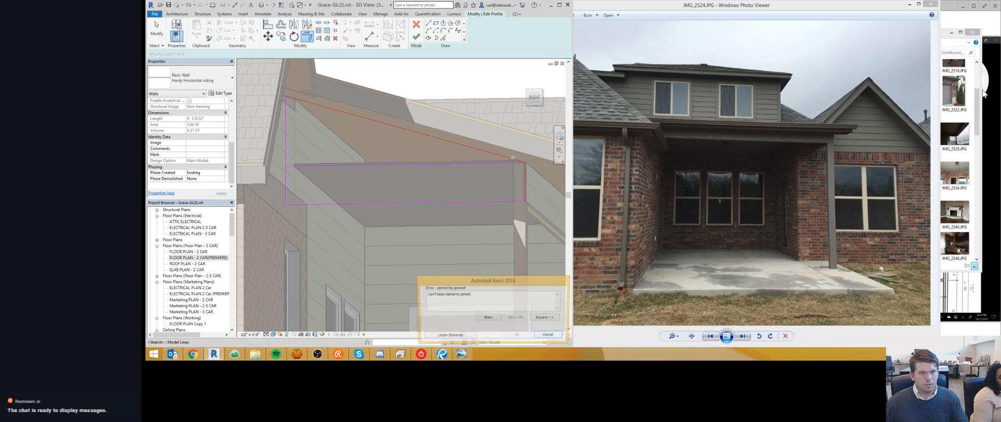
{"action": "left_click", "coordinate": [458, 337]}
{"action": "key", "text": "Escape"}
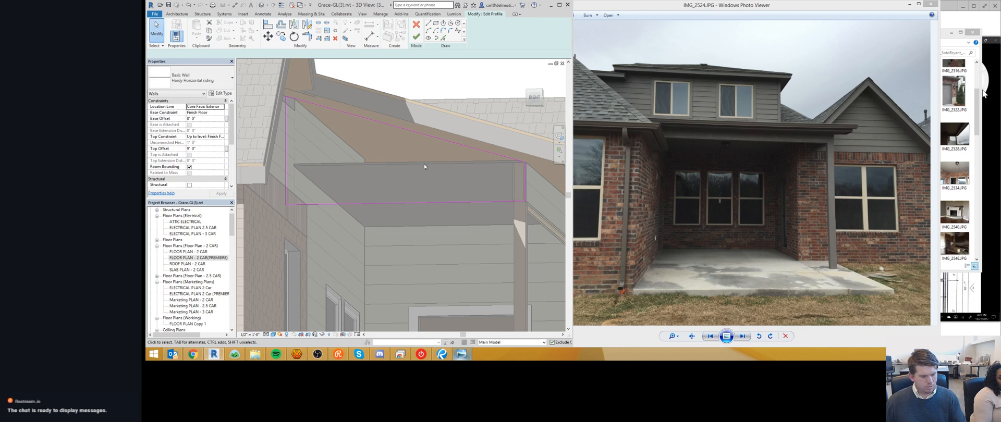
{"action": "left_click", "coordinate": [416, 36]}
{"action": "mouse_move", "coordinate": [411, 198]}
{"action": "middle_mouse_down", "text": "shift"}
{"action": "mouse_move", "coordinate": [455, 221]}
{"action": "mouse_move", "coordinate": [479, 256]}
{"action": "mouse_move", "coordinate": [293, 207]}
{"action": "mouse_move", "coordinate": [376, 221]}
{"action": "middle_mouse_up", "text": "shift"}
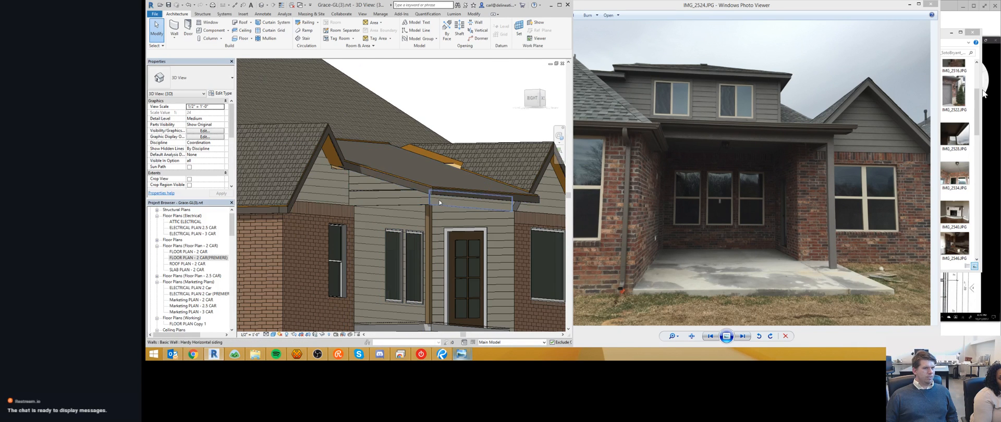
{"action": "middle_click_drag", "start_coordinate": [378, 234], "coordinate": [352, 247], "text": "shift"}
{"action": "double_click", "coordinate": [411, 198]}
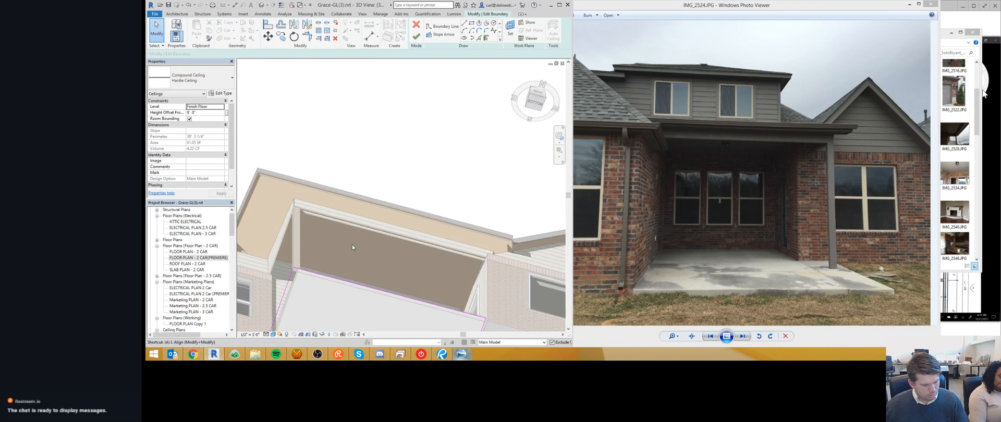
{"action": "scroll", "coordinate": [304, 299], "scroll_direction": "up", "scroll_amount": 3}
{"action": "key", "text": "a"}
{"action": "key", "text": "l"}
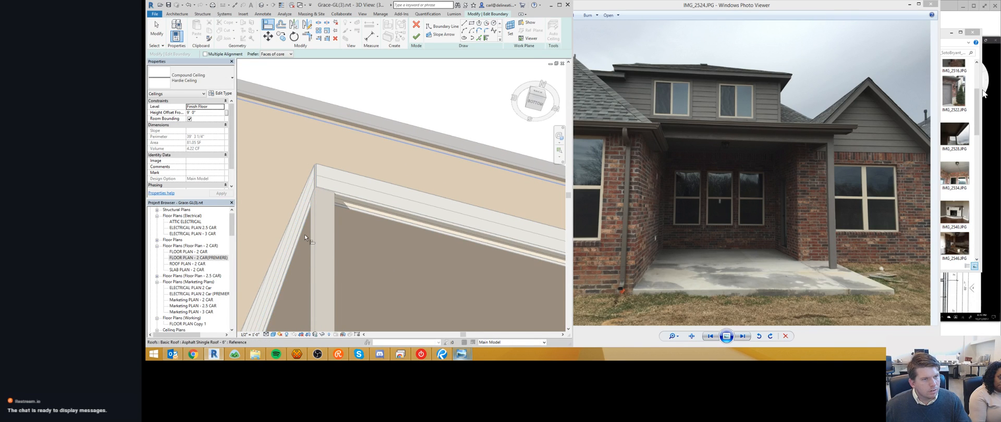
{"action": "key", "text": "Escape"}
{"action": "left_click", "coordinate": [414, 25]}
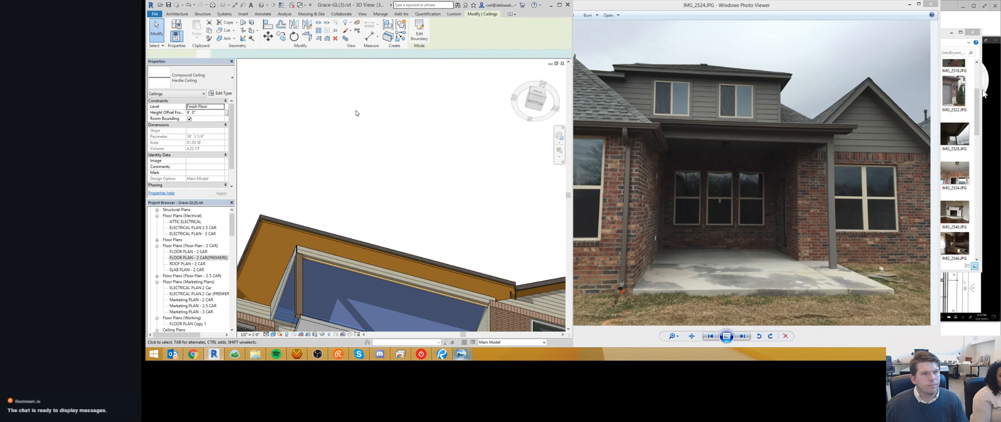
- Align the side siding header wall with the outer face of the patio column
{"action": "scroll", "coordinate": [308, 262], "scroll_direction": "up", "scroll_amount": 5}
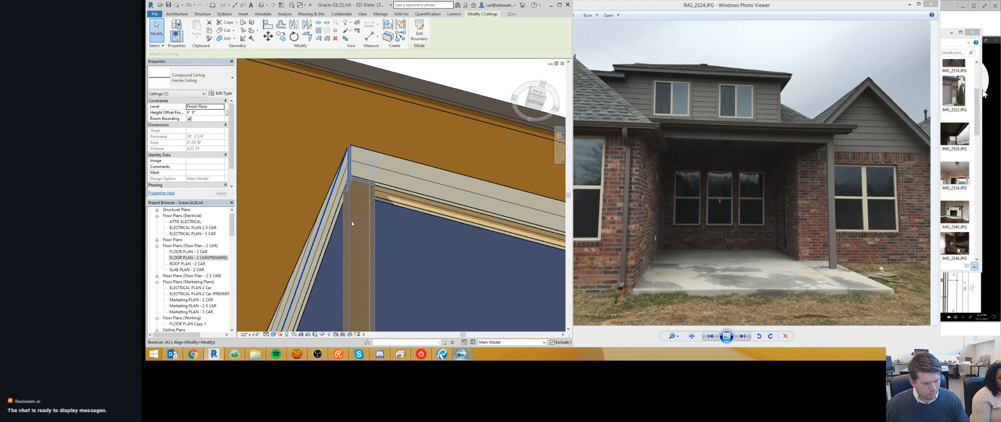
{"action": "key", "text": "l"}
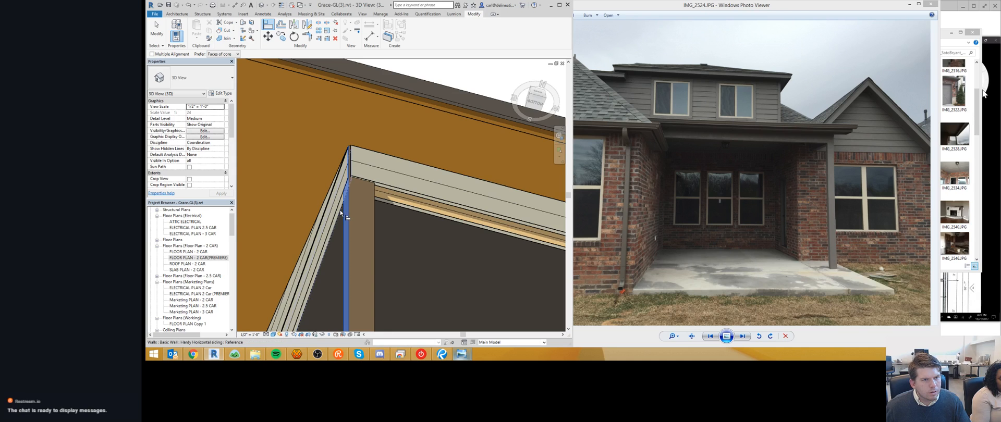
{"action": "left_click", "coordinate": [340, 213]}
{"action": "left_click", "coordinate": [448, 336]}
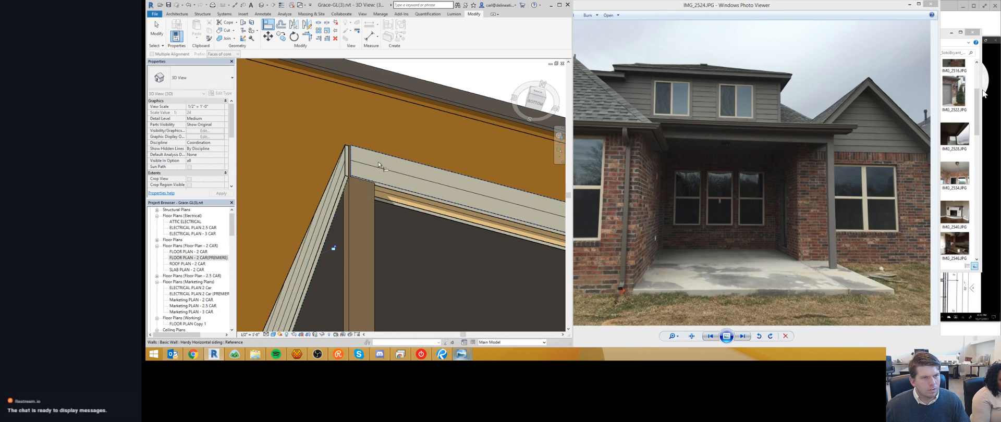
{"action": "key", "text": "Escape"}
{"action": "middle_click_drag", "start_coordinate": [385, 223], "coordinate": [370, 162]}
{"action": "scroll", "coordinate": [370, 161], "scroll_direction": "down", "scroll_amount": 6}
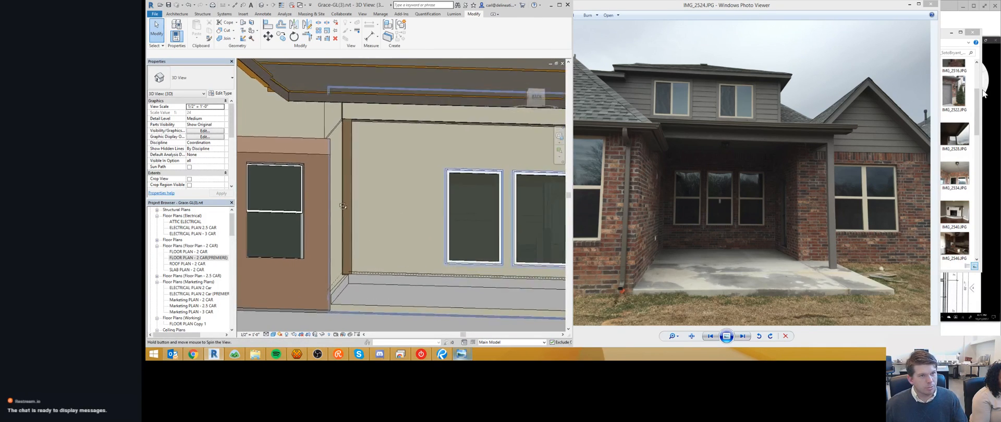
- Examine the patio roof's edge beside the rear gable from the back and compare it with the site photo
{"action": "middle_click_drag", "start_coordinate": [322, 185], "coordinate": [412, 195], "text": "shift"}
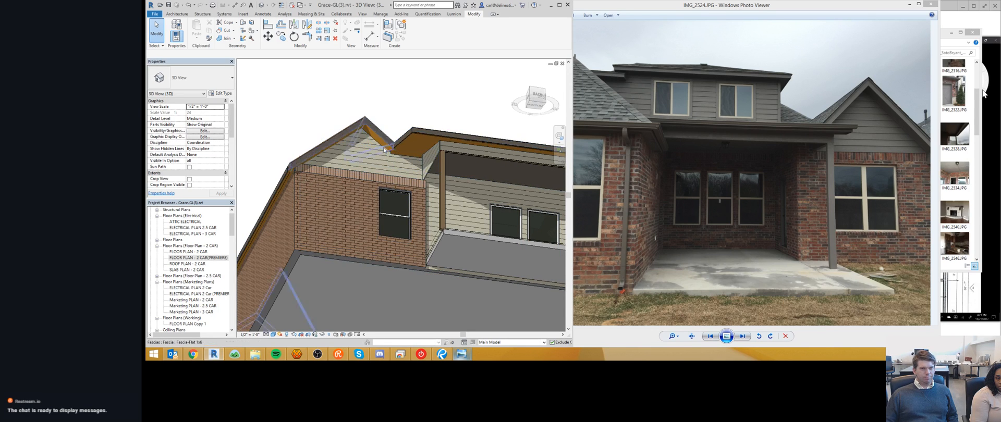
{"action": "middle_click_drag", "start_coordinate": [399, 177], "coordinate": [430, 260], "text": "shift"}
{"action": "left_click", "coordinate": [534, 100]}
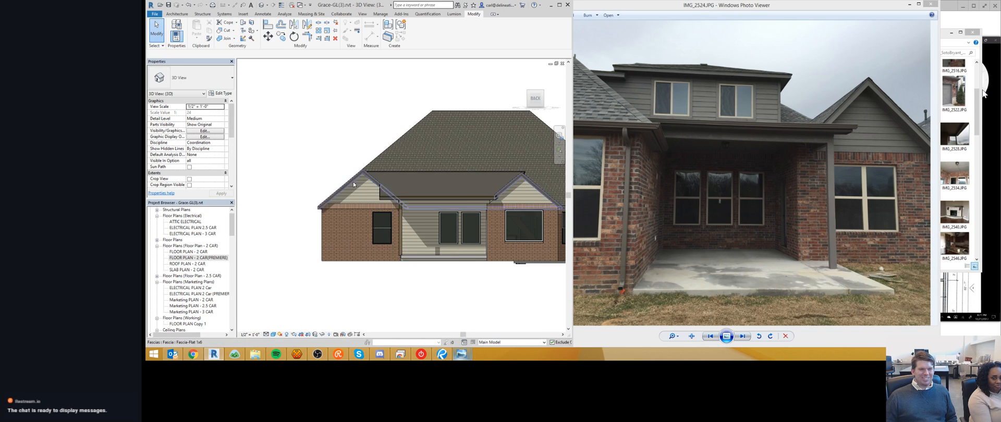
{"action": "scroll", "coordinate": [353, 180], "scroll_direction": "up", "scroll_amount": 4}
{"action": "scroll", "coordinate": [353, 189], "scroll_direction": "down", "scroll_amount": 2}
{"action": "scroll", "coordinate": [329, 178], "scroll_direction": "up", "scroll_amount": 6}
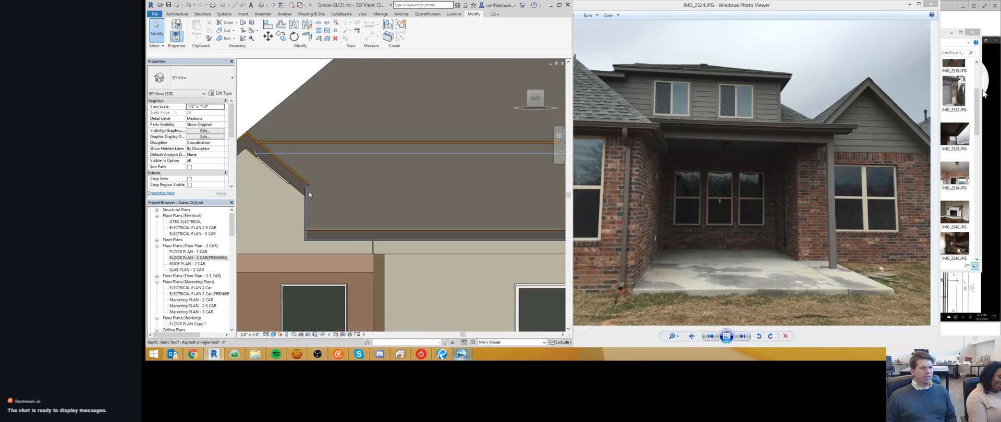
{"action": "middle_click_drag", "start_coordinate": [302, 188], "coordinate": [350, 160]}
{"action": "scroll", "coordinate": [350, 160], "scroll_direction": "down", "scroll_amount": 1}
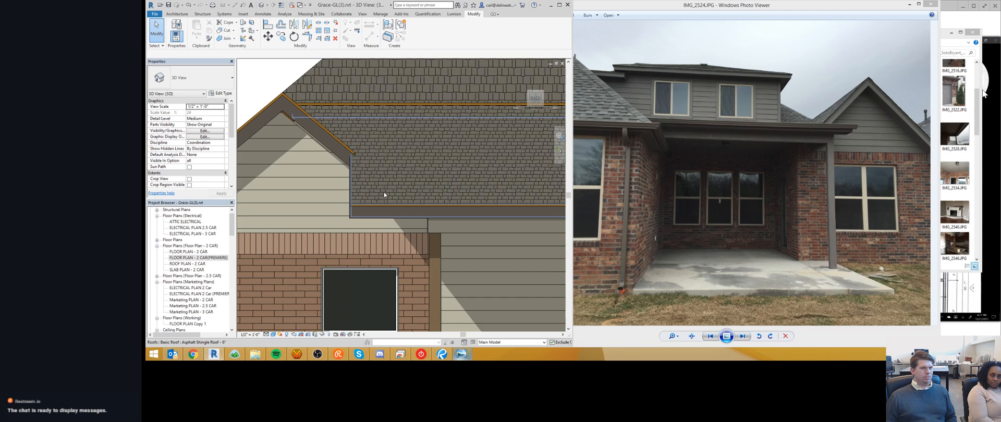
{"action": "middle_click_drag", "start_coordinate": [384, 193], "coordinate": [361, 188]}
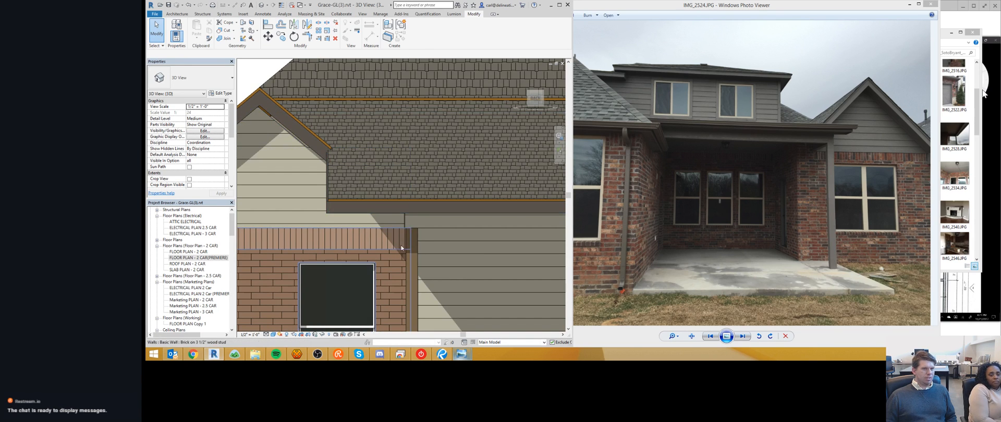
{"action": "middle_click_drag", "start_coordinate": [383, 212], "coordinate": [380, 206]}
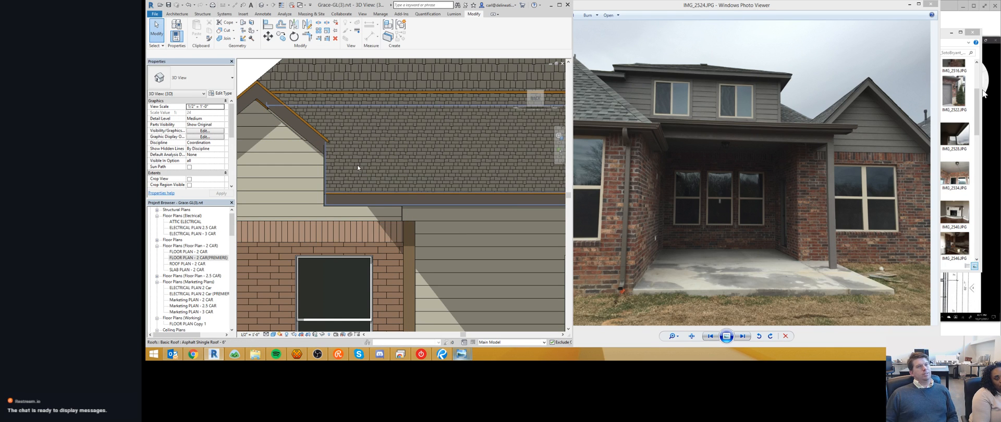
{"action": "scroll", "coordinate": [357, 165], "scroll_direction": "down", "scroll_amount": 2}
- Open the patio roof's footprint for editing and select its side boundary line in a top view
{"action": "mouse_move", "coordinate": [358, 176]}
{"action": "middle_mouse_down", "text": "shift"}
{"action": "mouse_move", "coordinate": [402, 199]}
{"action": "mouse_move", "coordinate": [349, 147]}
{"action": "mouse_move", "coordinate": [350, 181]}
{"action": "middle_mouse_up", "text": "shift"}
{"action": "double_click", "coordinate": [360, 237]}
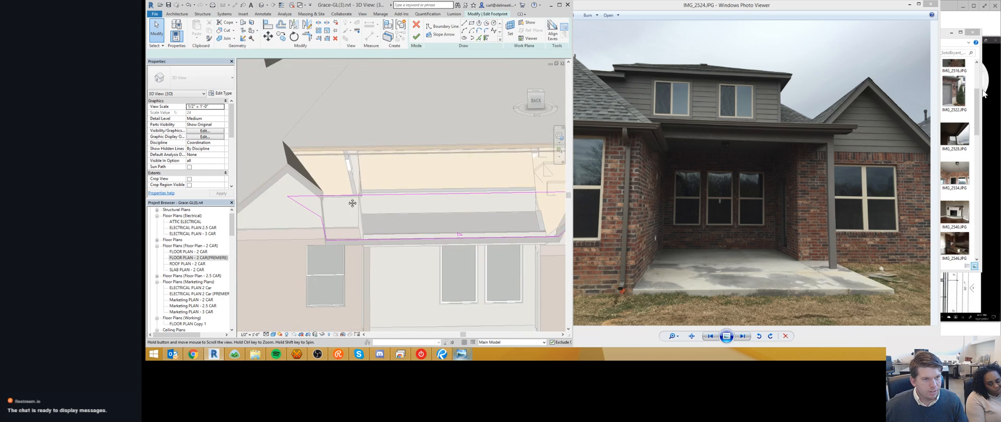
{"action": "left_click", "coordinate": [316, 211]}
{"action": "left_click", "coordinate": [536, 93]}
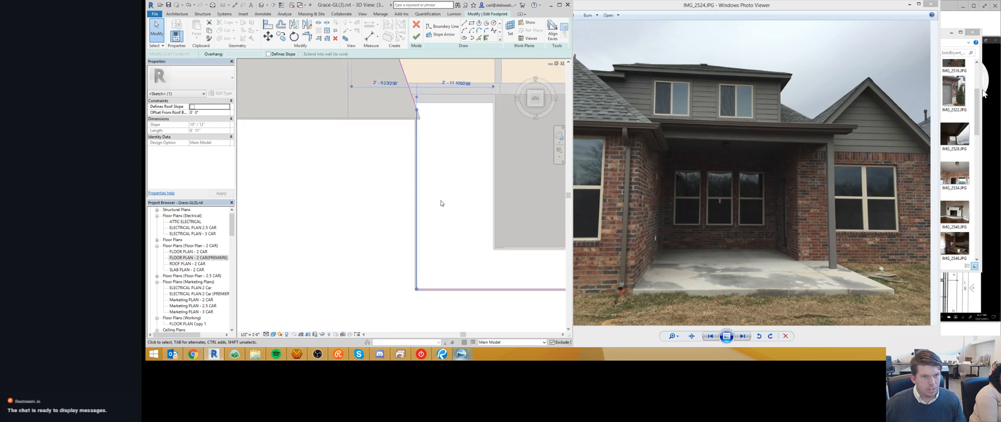
{"action": "key", "text": "m"}
{"action": "key", "text": "v"}
{"action": "scroll", "coordinate": [385, 240], "scroll_direction": "down", "scroll_amount": 1}
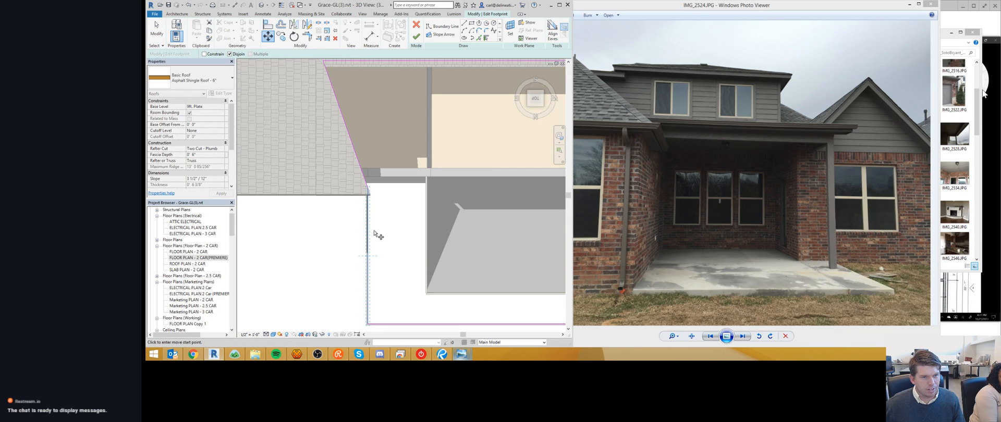
{"action": "key", "text": "Escape"}
- Set the patio roof's side boundary line 1' from the patio's outer side and finish the footprint edit
{"action": "left_click", "coordinate": [367, 267]}
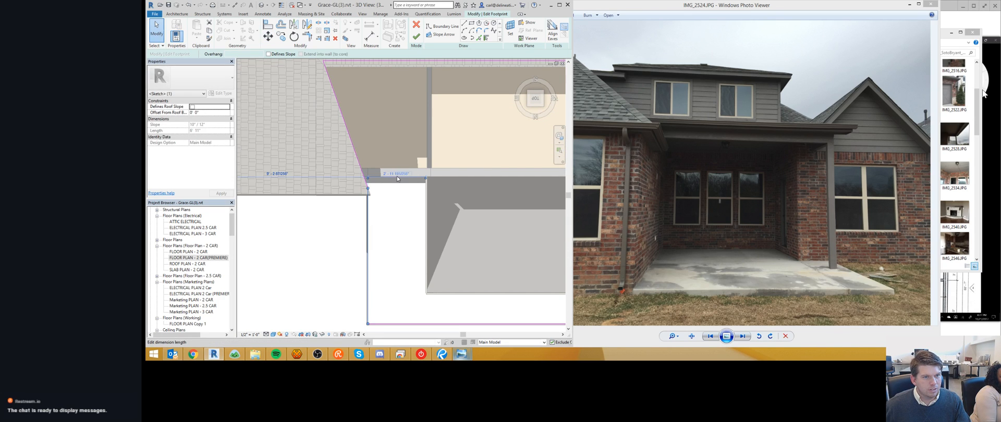
{"action": "type", "text": "1"}
{"action": "key", "text": "Return"}
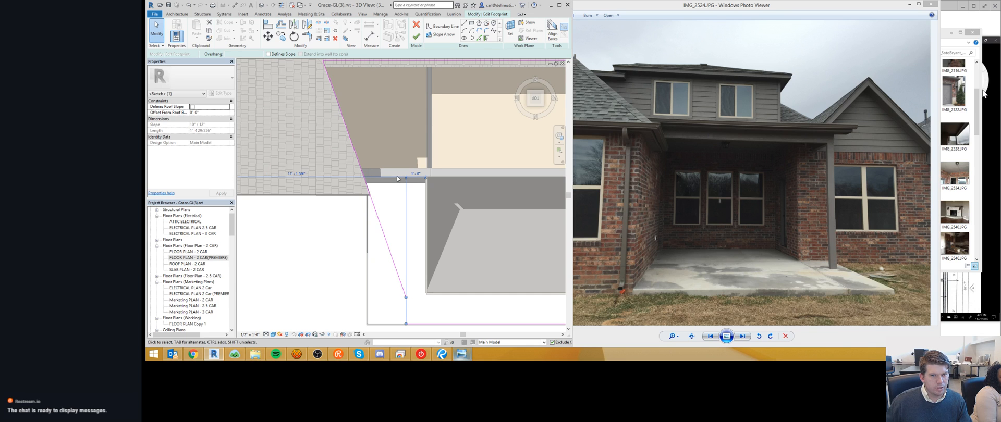
{"action": "left_click", "coordinate": [416, 37]}
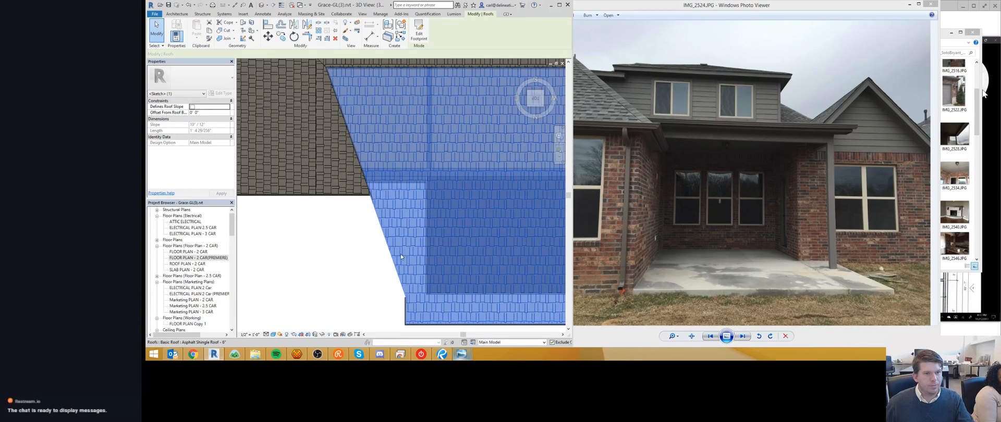
{"action": "key", "text": "Escape"}
- Add the patio roof's sloped side edge as a segment of the existing Fascia-Flat 1x8 fascia
{"action": "scroll", "coordinate": [370, 99], "scroll_direction": "down", "scroll_amount": 2}
{"action": "mouse_move", "coordinate": [417, 231]}
{"action": "middle_mouse_down", "text": "shift"}
{"action": "mouse_move", "coordinate": [444, 138]}
{"action": "mouse_move", "coordinate": [462, 131]}
{"action": "middle_mouse_up", "text": "shift"}
{"action": "middle_click_drag", "start_coordinate": [410, 247], "coordinate": [477, 204], "text": "shift"}
{"action": "left_click", "coordinate": [402, 200]}
{"action": "middle_click_drag", "start_coordinate": [402, 199], "coordinate": [327, 246], "text": "shift"}
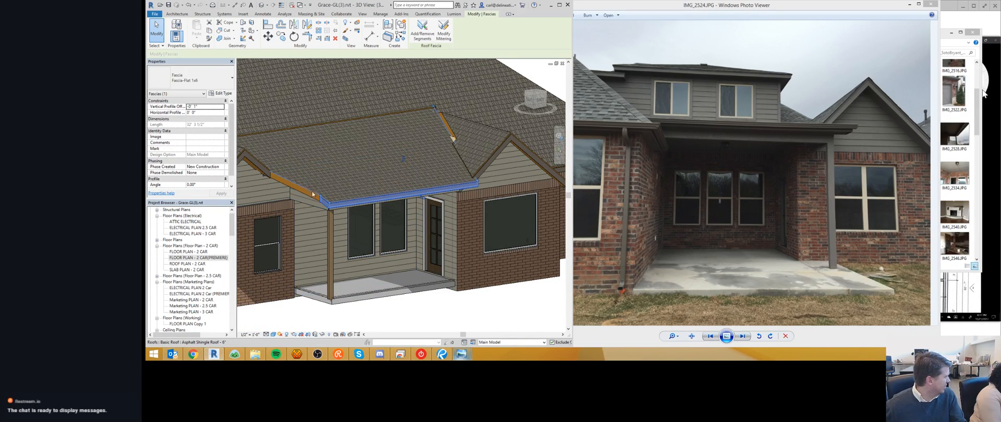
{"action": "middle_click_drag", "start_coordinate": [313, 194], "coordinate": [349, 212], "text": "shift"}
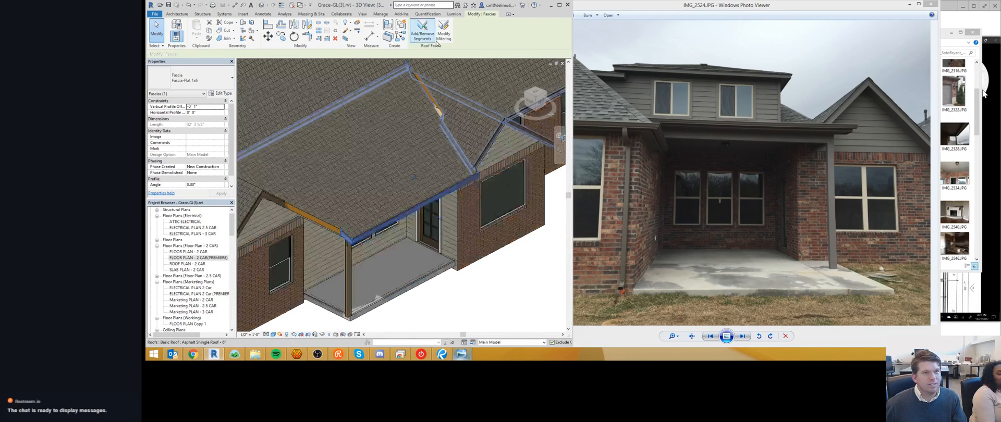
{"action": "left_click", "coordinate": [434, 40]}
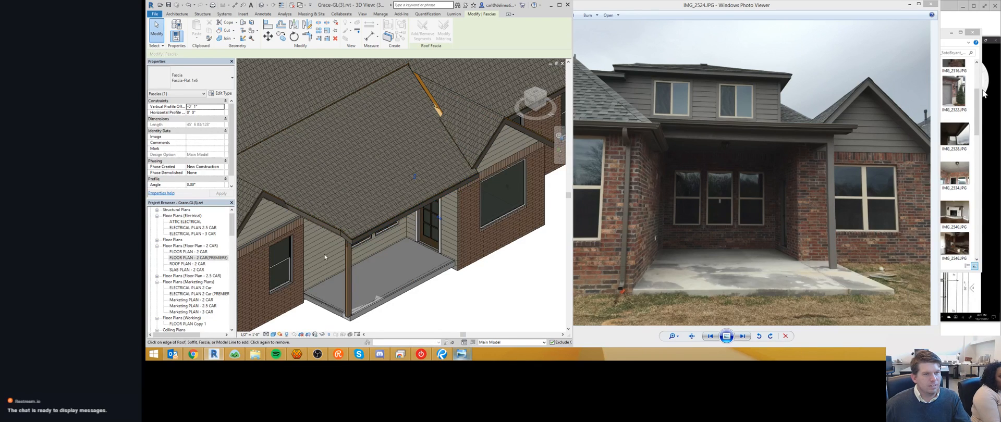
{"action": "key", "text": "Escape"}
{"action": "key", "text": "Escape"}
- Reopen the patio roof's footprint and add a boundary line picked along the neighbouring gable roof's edge
{"action": "scroll", "coordinate": [334, 223], "scroll_direction": "up", "scroll_amount": 5}
{"action": "middle_click_drag", "start_coordinate": [285, 227], "coordinate": [437, 239], "text": "shift"}
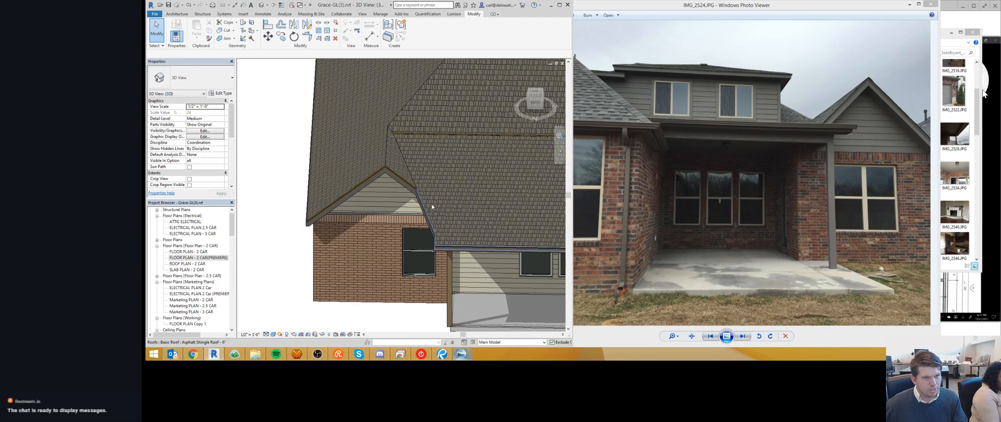
{"action": "double_click", "coordinate": [435, 212]}
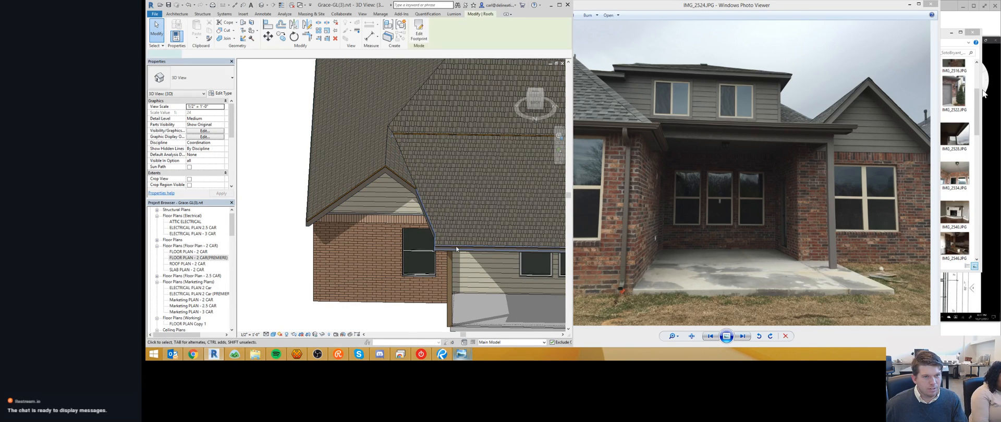
{"action": "left_click", "coordinate": [479, 38]}
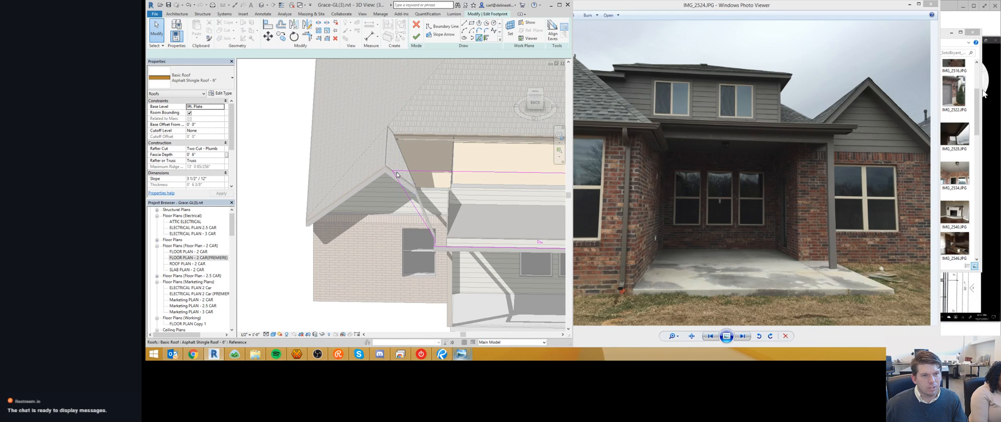
{"action": "middle_click_drag", "start_coordinate": [441, 221], "coordinate": [432, 219]}
- Trim the picked line and the patio roof's side boundary into a closed loop and finish the footprint edit
{"action": "key", "text": "t"}
{"action": "key", "text": "r"}
{"action": "left_click", "coordinate": [397, 207]}
{"action": "left_click", "coordinate": [425, 241]}
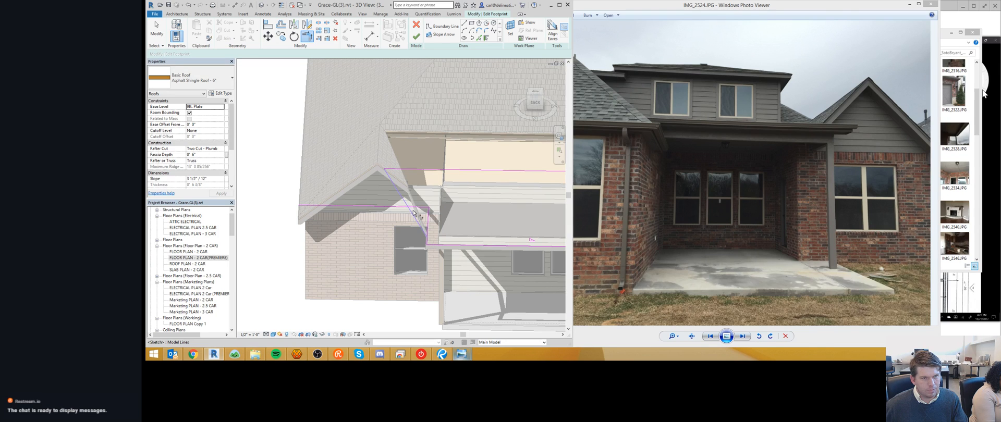
{"action": "left_click", "coordinate": [417, 37]}
{"action": "key", "text": "Escape"}
- Check the patio roof's fascia, the short exposed edge beside the gable and the gable roof's footprint
{"action": "middle_click_drag", "start_coordinate": [393, 171], "coordinate": [435, 224], "text": "shift"}
{"action": "left_click", "coordinate": [433, 225]}
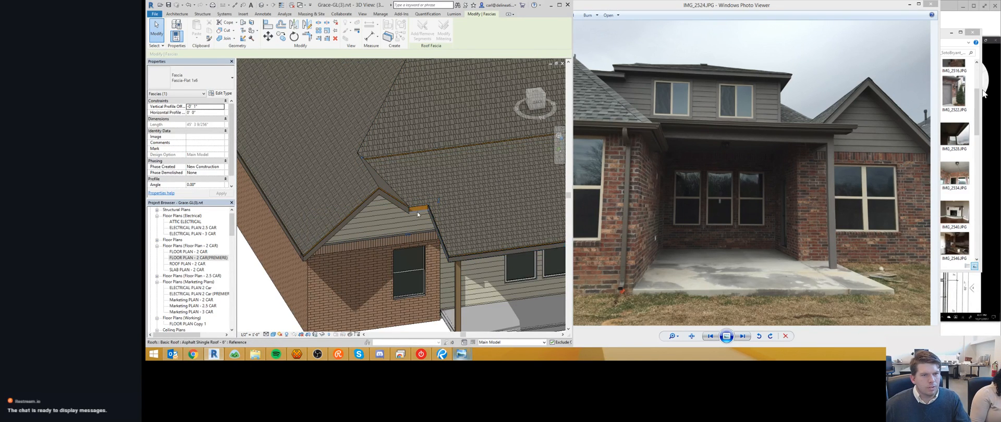
{"action": "key", "text": "Escape"}
{"action": "middle_click_drag", "start_coordinate": [427, 230], "coordinate": [444, 218], "text": "shift"}
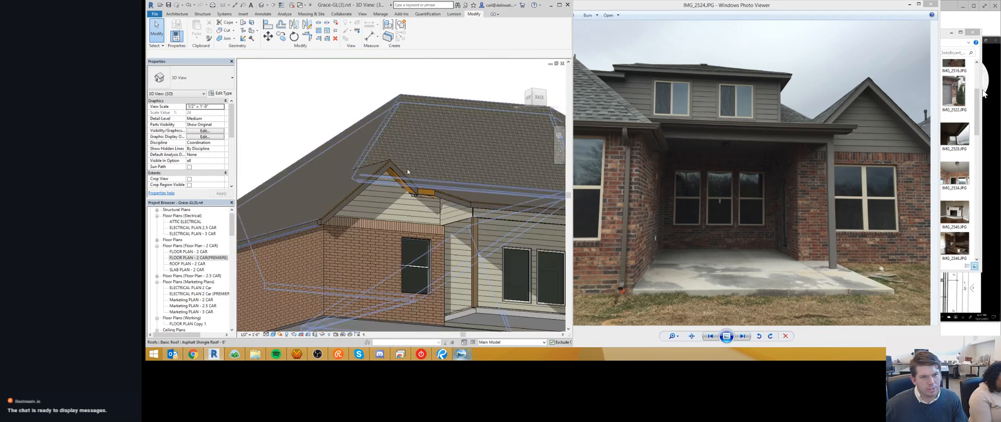
{"action": "middle_click_drag", "start_coordinate": [420, 177], "coordinate": [392, 213], "text": "shift"}
{"action": "scroll", "coordinate": [389, 192], "scroll_direction": "up", "scroll_amount": 3}
{"action": "double_click", "coordinate": [389, 190]}
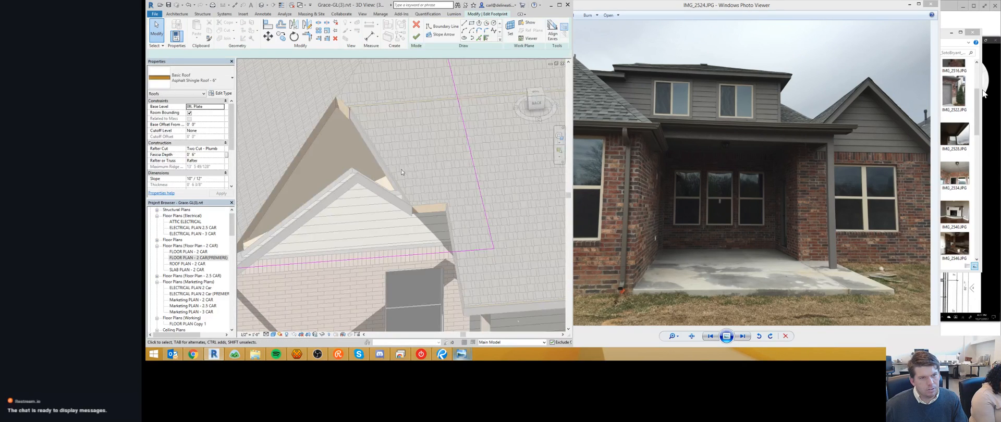
{"action": "left_click", "coordinate": [413, 25]}
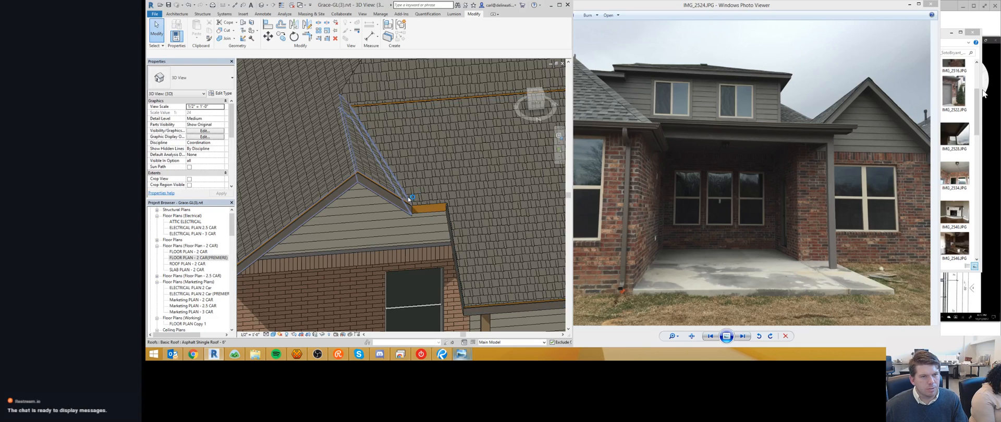
- Try editing the roof opening cut beside the gable by trimming its short boundary segment to the opposite side line
{"action": "middle_click_drag", "start_coordinate": [415, 214], "coordinate": [400, 268], "text": "shift"}
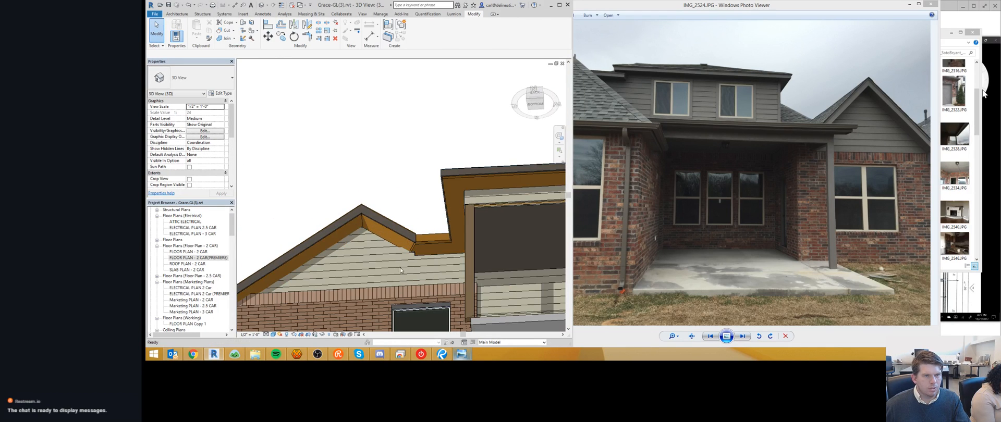
{"action": "double_click", "coordinate": [415, 251]}
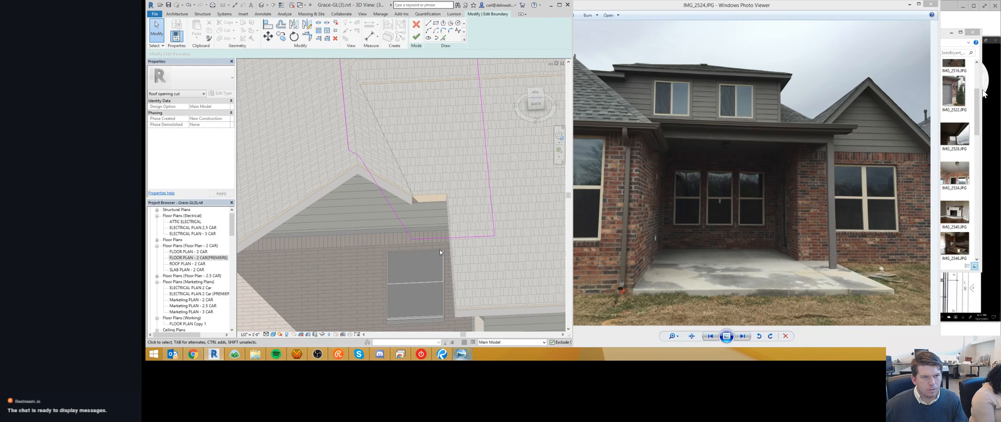
{"action": "key", "text": "t"}
{"action": "key", "text": "r"}
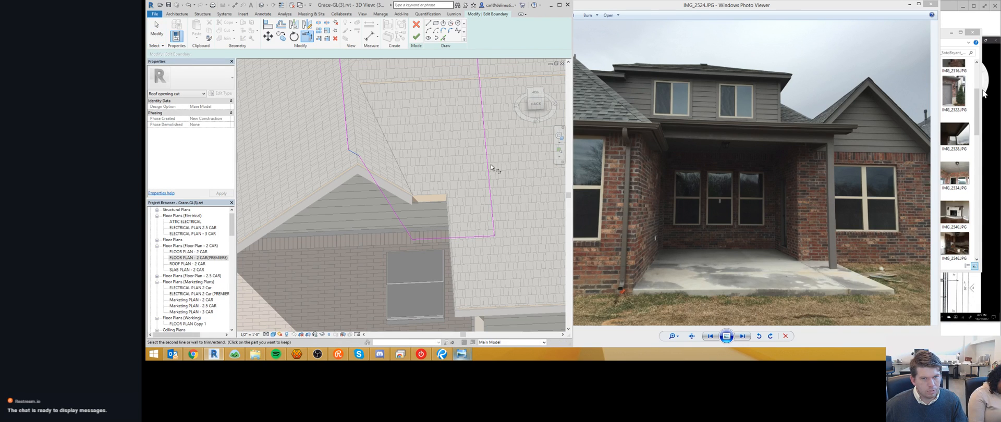
{"action": "left_click", "coordinate": [487, 164]}
- Delete the leftover lower lines of the roof opening cut's boundary and finish the boundary edit
{"action": "key", "text": "Escape"}
{"action": "left_click_drag", "start_coordinate": [418, 242], "coordinate": [407, 228]}
{"action": "key", "text": "Delete"}
{"action": "key", "text": "f"}
{"action": "key", "text": "i"}
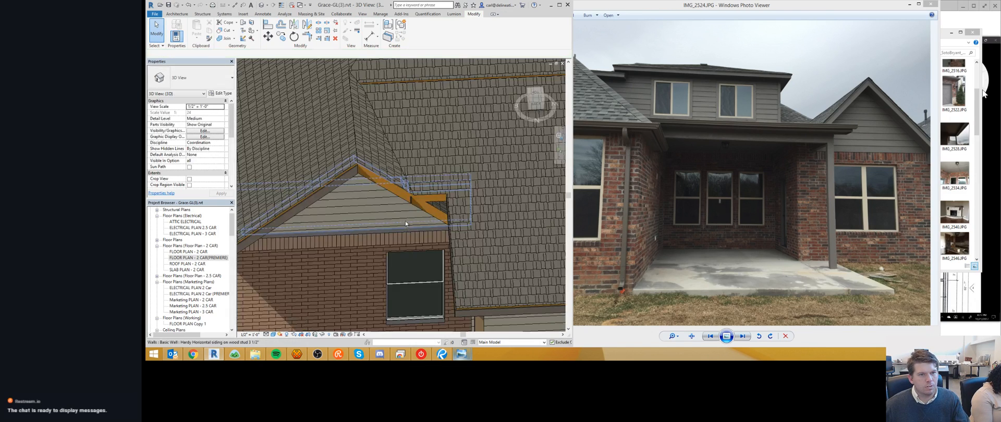
{"action": "middle_click_drag", "start_coordinate": [407, 225], "coordinate": [427, 175], "text": "shift"}
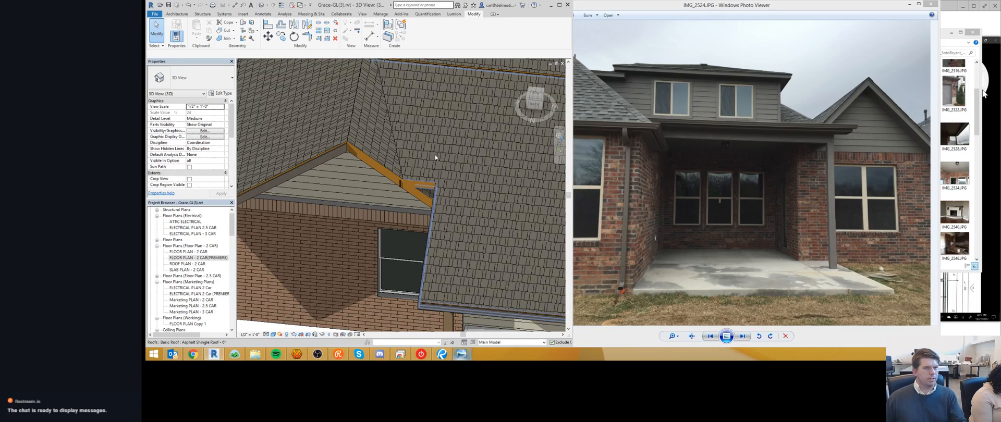
{"action": "middle_click_drag", "start_coordinate": [425, 233], "coordinate": [428, 161]}
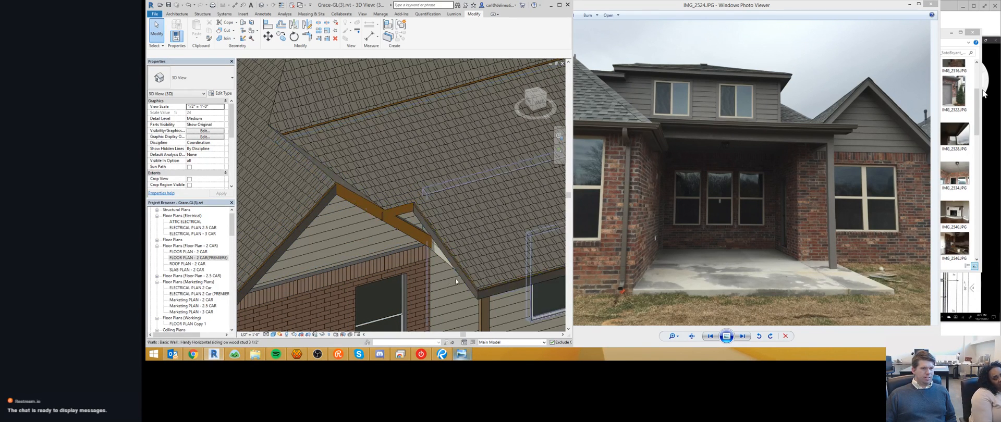
{"action": "mouse_move", "coordinate": [434, 256]}
{"action": "middle_mouse_down"}
{"action": "mouse_move", "coordinate": [415, 187]}
{"action": "mouse_move", "coordinate": [391, 251]}
{"action": "mouse_move", "coordinate": [382, 201]}
{"action": "middle_mouse_up"}
{"action": "double_click", "coordinate": [368, 194]}
{"action": "scroll", "coordinate": [396, 247], "scroll_direction": "down", "scroll_amount": 2}
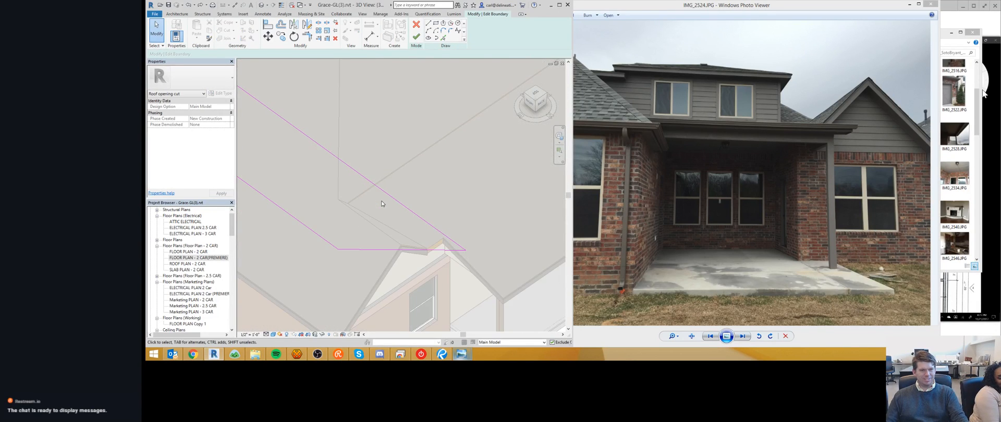
{"action": "middle_click_drag", "start_coordinate": [441, 275], "coordinate": [418, 224], "text": "shift"}
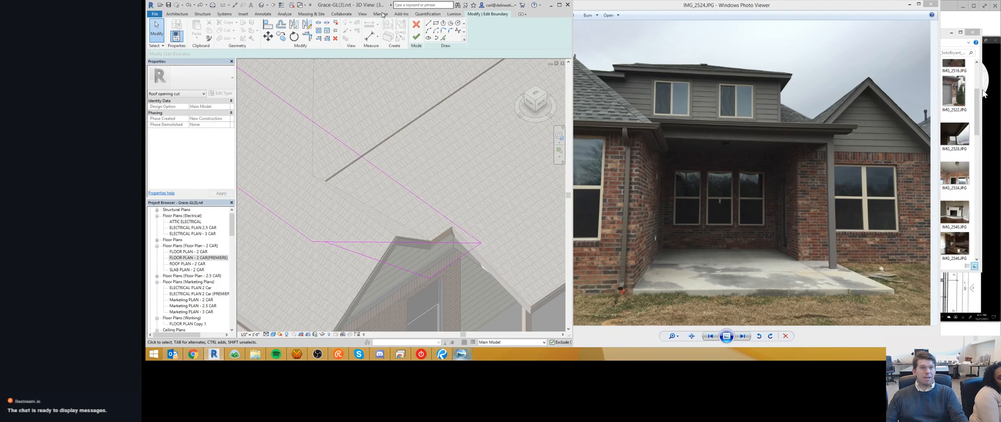
{"action": "left_click", "coordinate": [417, 25]}
{"action": "left_click", "coordinate": [618, 185]}
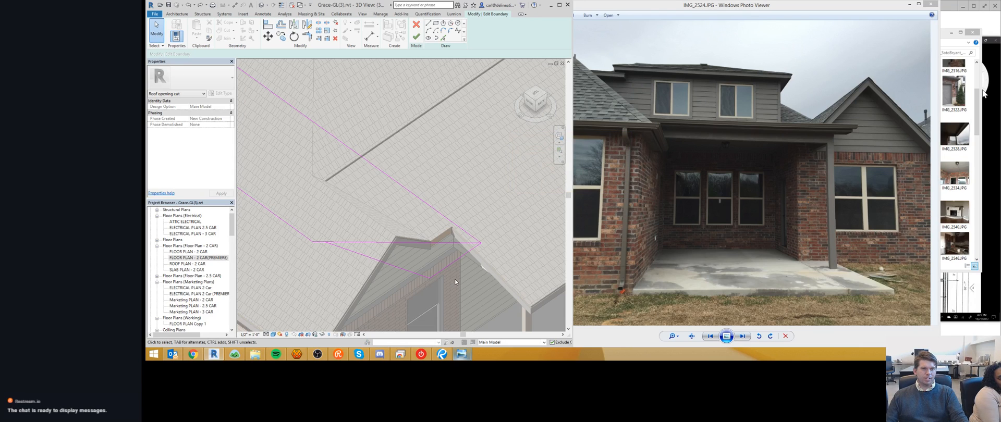
{"action": "left_click", "coordinate": [420, 25]}
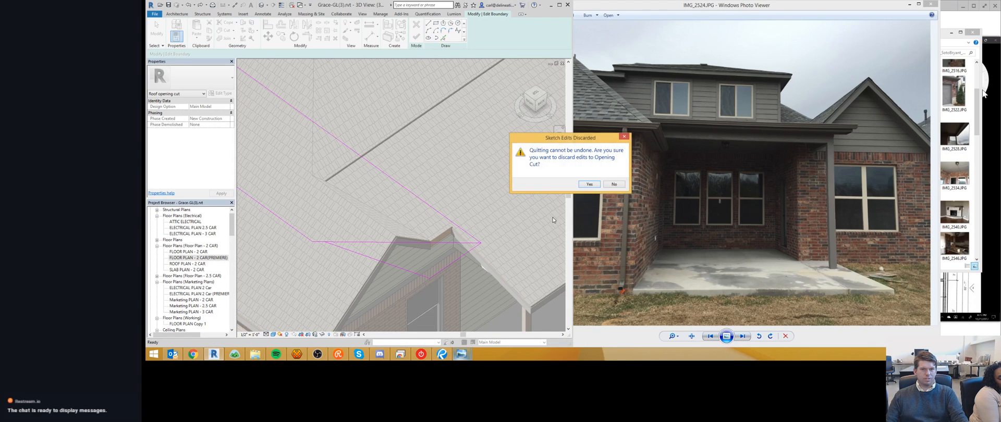
{"action": "left_click", "coordinate": [595, 186]}
- Examine the corner where the patio roof meets the gable from the back and from above
{"action": "middle_click_drag", "start_coordinate": [452, 288], "coordinate": [535, 101], "text": "shift"}
{"action": "left_click", "coordinate": [535, 100]}
{"action": "scroll", "coordinate": [340, 197], "scroll_direction": "up", "scroll_amount": 5}
{"action": "scroll", "coordinate": [340, 196], "scroll_direction": "up", "scroll_amount": 2}
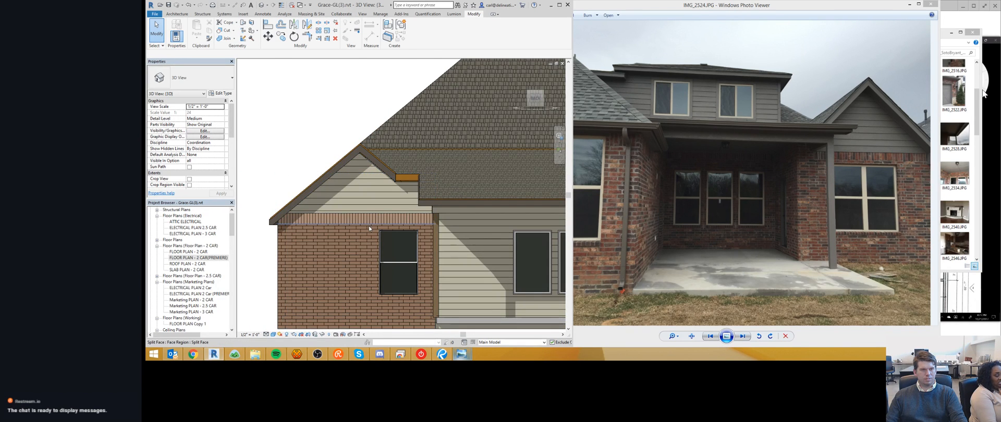
{"action": "middle_click_drag", "start_coordinate": [369, 229], "coordinate": [462, 281], "text": "shift"}
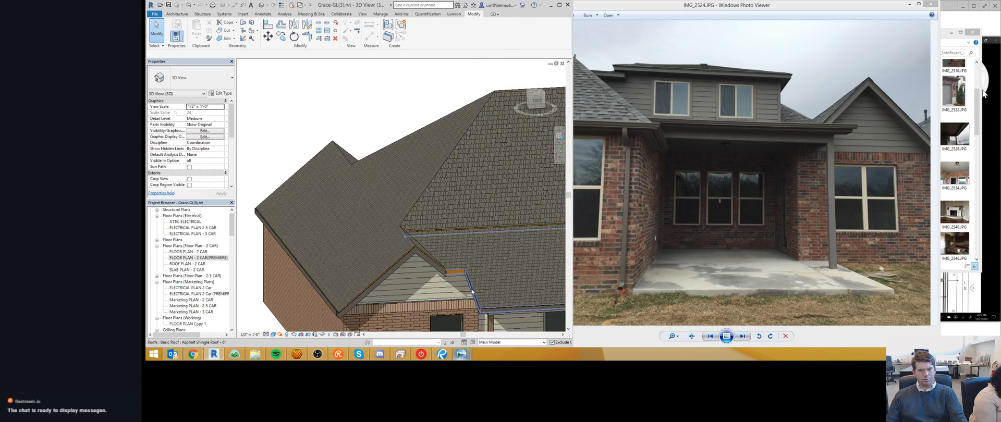
- Examine where the patio roof meets the gables and the main roof from the back of the house
{"action": "middle_click_drag", "start_coordinate": [453, 255], "coordinate": [395, 216]}
{"action": "scroll", "coordinate": [392, 218], "scroll_direction": "down", "scroll_amount": 3}
{"action": "middle_click_drag", "start_coordinate": [503, 222], "coordinate": [451, 210]}
{"action": "scroll", "coordinate": [451, 210], "scroll_direction": "up", "scroll_amount": 4}
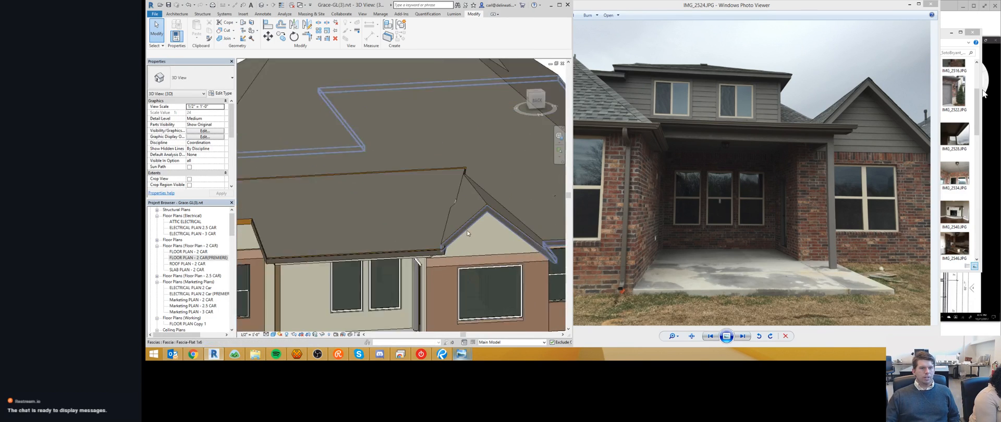
{"action": "scroll", "coordinate": [451, 267], "scroll_direction": "down", "scroll_amount": 3}
{"action": "scroll", "coordinate": [365, 233], "scroll_direction": "up", "scroll_amount": 2}
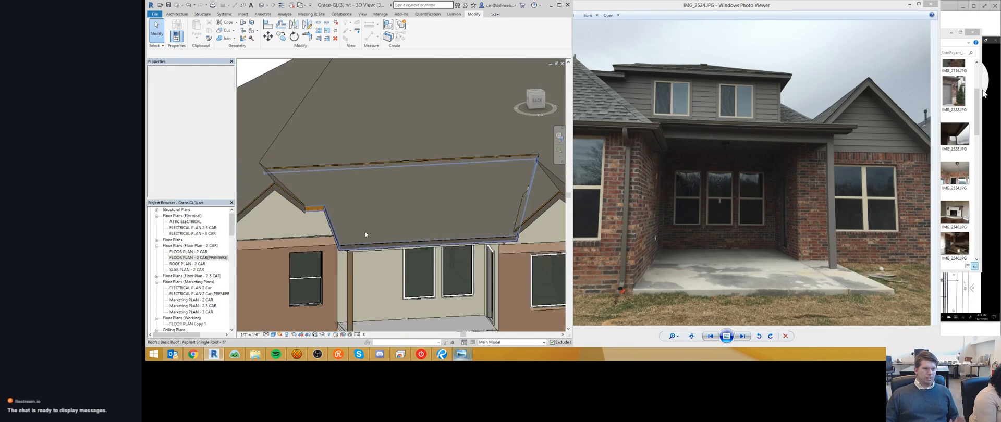
{"action": "scroll", "coordinate": [403, 255], "scroll_direction": "down", "scroll_amount": 1}
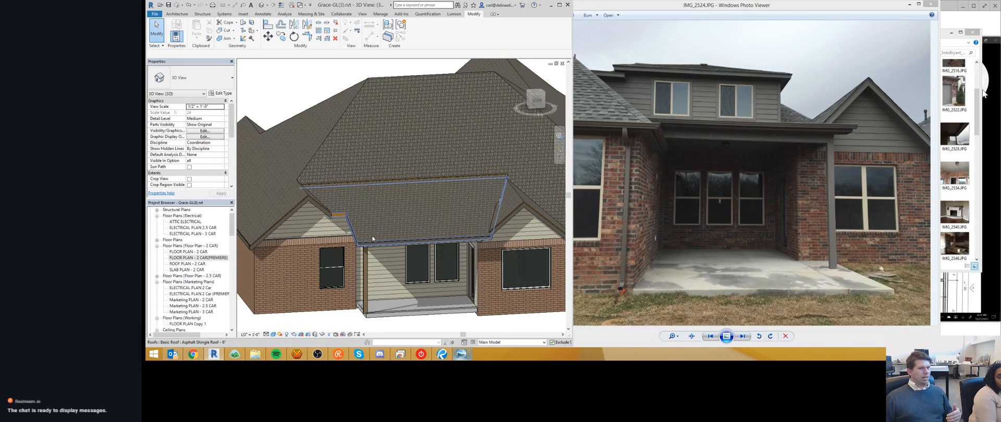
{"action": "scroll", "coordinate": [336, 221], "scroll_direction": "up", "scroll_amount": 4}
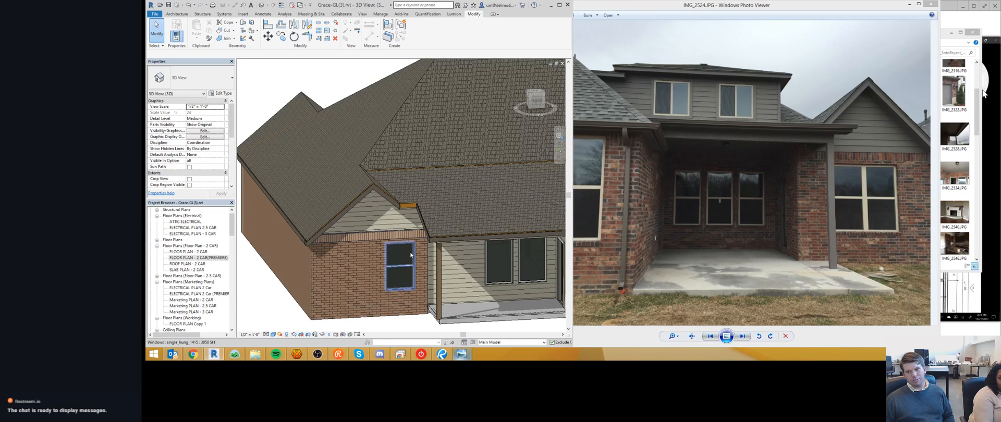
{"action": "scroll", "coordinate": [488, 272], "scroll_direction": "down", "scroll_amount": 5}
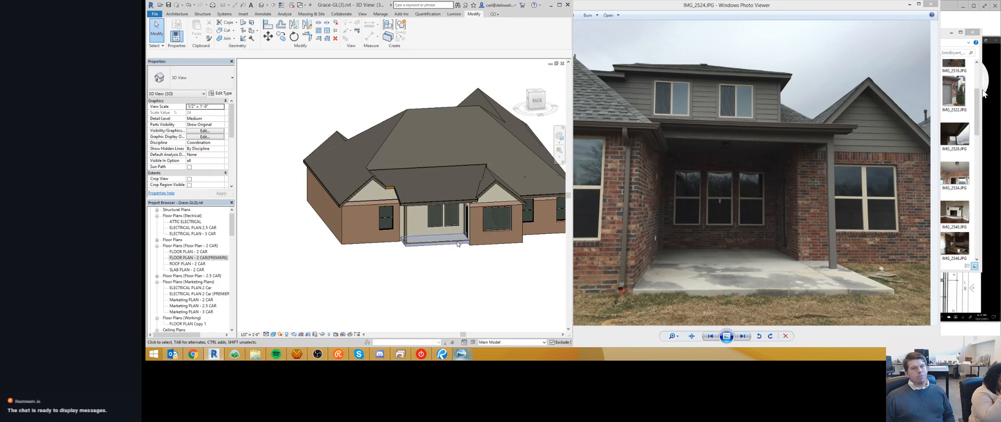
{"action": "scroll", "coordinate": [426, 225], "scroll_direction": "down", "scroll_amount": 2}
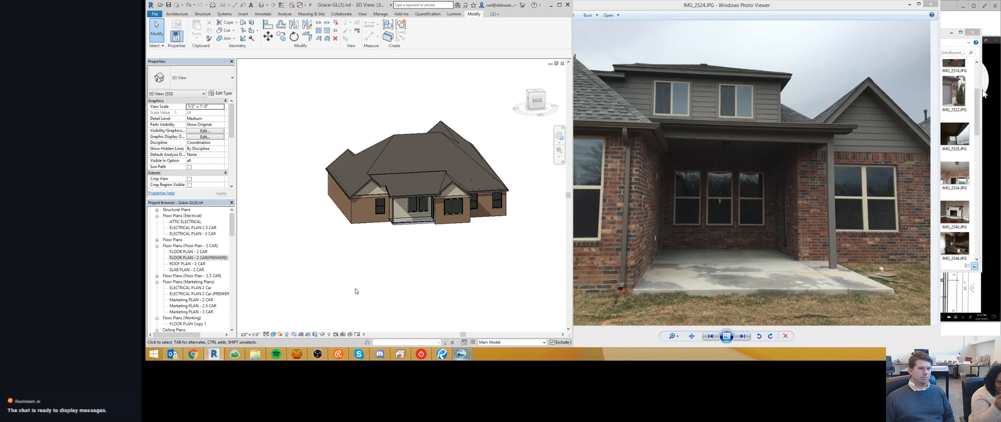
{"action": "scroll", "coordinate": [356, 171], "scroll_direction": "up", "scroll_amount": 4}
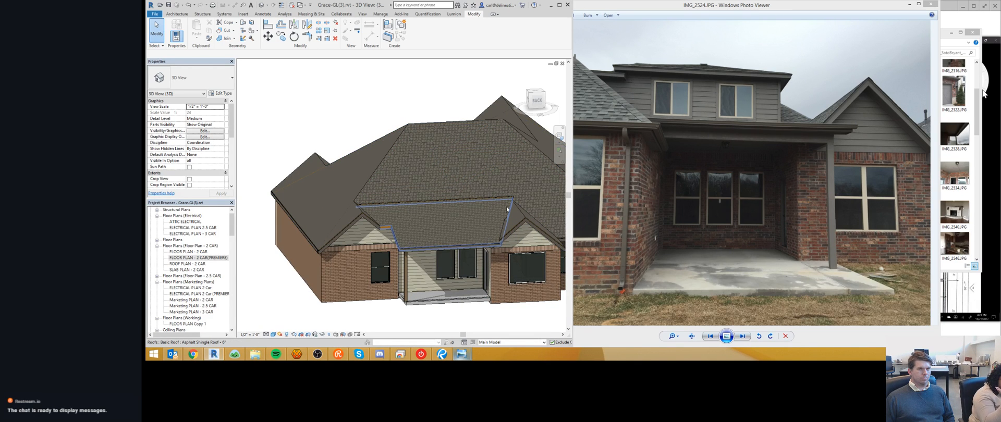
- Align the slanted side line of the roof opening cut's boundary to the patio roof's slanted edge and finish the boundary edit
{"action": "scroll", "coordinate": [483, 184], "scroll_direction": "up", "scroll_amount": 5}
{"action": "middle_click_drag", "start_coordinate": [499, 187], "coordinate": [537, 259], "text": "shift"}
{"action": "scroll", "coordinate": [537, 260], "scroll_direction": "down", "scroll_amount": 4}
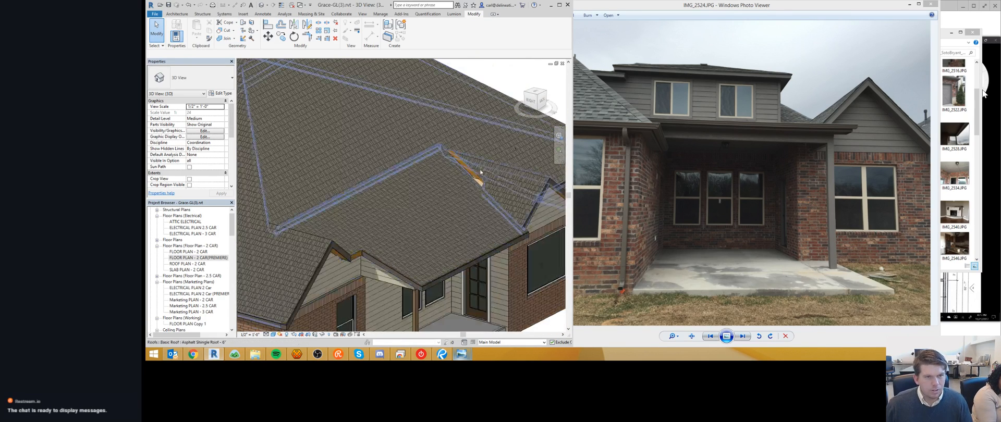
{"action": "double_click", "coordinate": [481, 181]}
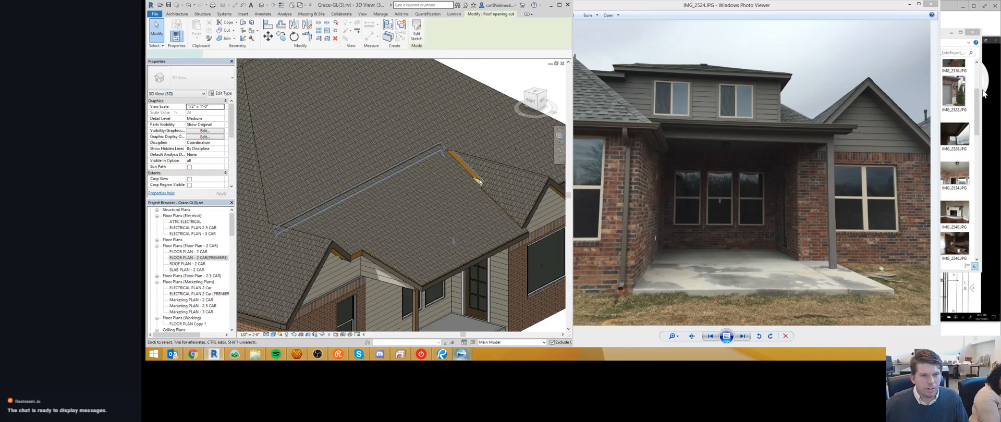
{"action": "middle_click_drag", "start_coordinate": [483, 170], "coordinate": [454, 294], "text": "shift"}
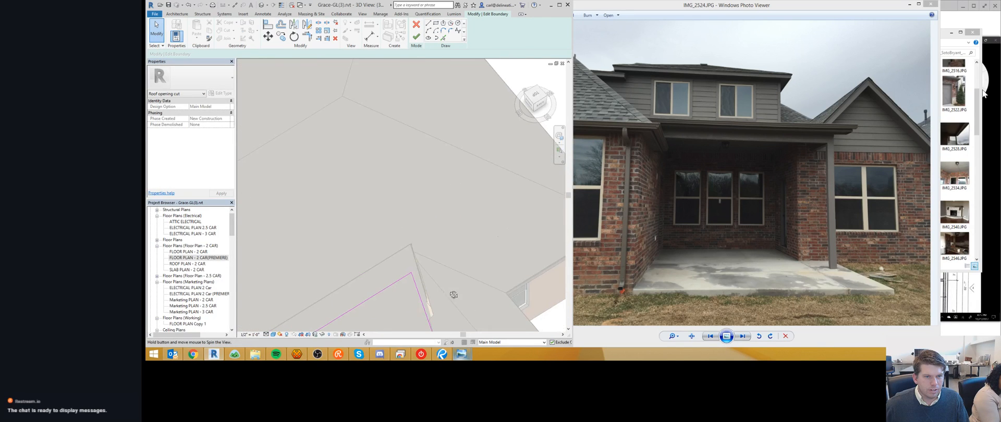
{"action": "left_click", "coordinate": [536, 96]}
{"action": "scroll", "coordinate": [410, 259], "scroll_direction": "up", "scroll_amount": 5}
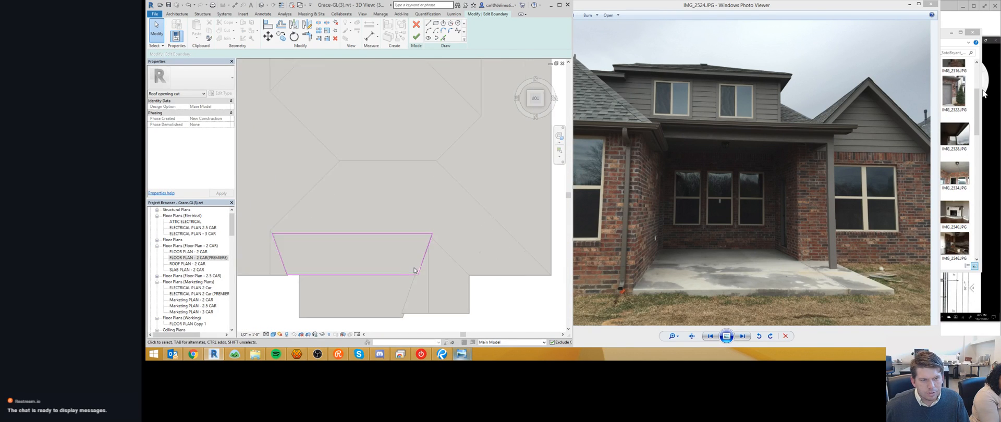
{"action": "middle_click_drag", "start_coordinate": [429, 253], "coordinate": [442, 221]}
{"action": "key", "text": "a"}
{"action": "key", "text": "l"}
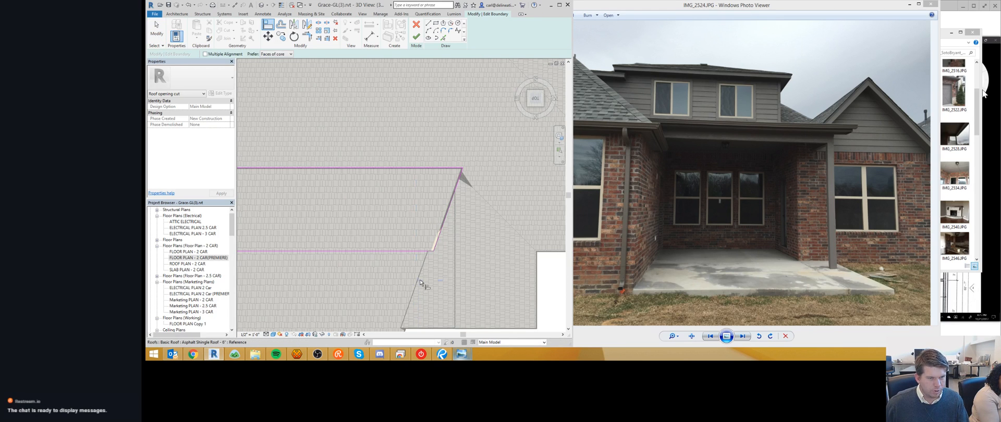
{"action": "scroll", "coordinate": [419, 277], "scroll_direction": "up", "scroll_amount": 3}
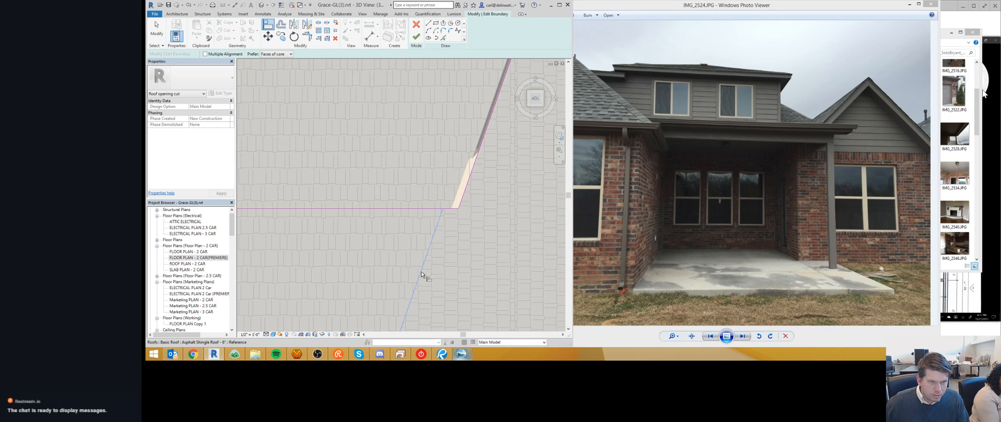
{"action": "left_click", "coordinate": [469, 174]}
{"action": "middle_click_drag", "start_coordinate": [485, 177], "coordinate": [458, 202]}
{"action": "scroll", "coordinate": [455, 202], "scroll_direction": "down", "scroll_amount": 2}
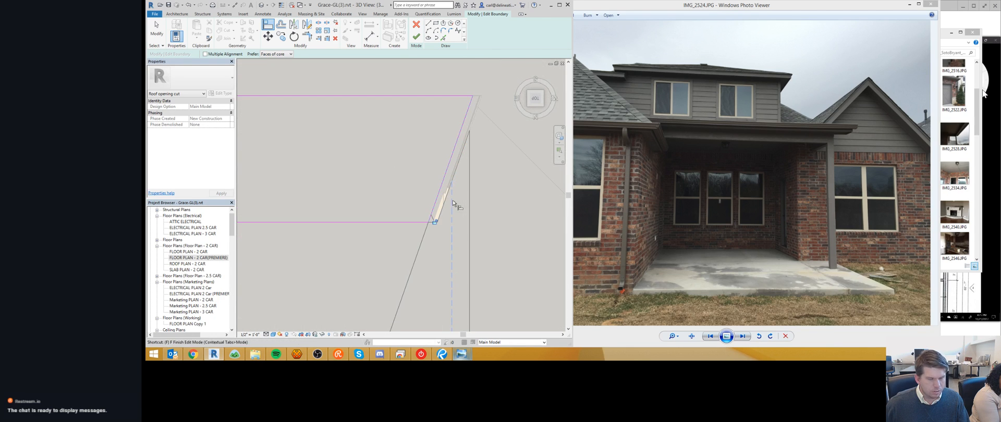
{"action": "key", "text": "f"}
{"action": "key", "text": "f"}
{"action": "key", "text": "Escape"}
- Inspect the patio roof and the seam along its upper edge from the back and from directly above
{"action": "middle_click_drag", "start_coordinate": [451, 131], "coordinate": [456, 181]}
{"action": "scroll", "coordinate": [443, 188], "scroll_direction": "down", "scroll_amount": 2}
{"action": "middle_click_drag", "start_coordinate": [402, 207], "coordinate": [354, 185]}
{"action": "scroll", "coordinate": [471, 194], "scroll_direction": "down", "scroll_amount": 4}
{"action": "scroll", "coordinate": [354, 183], "scroll_direction": "up", "scroll_amount": 6}
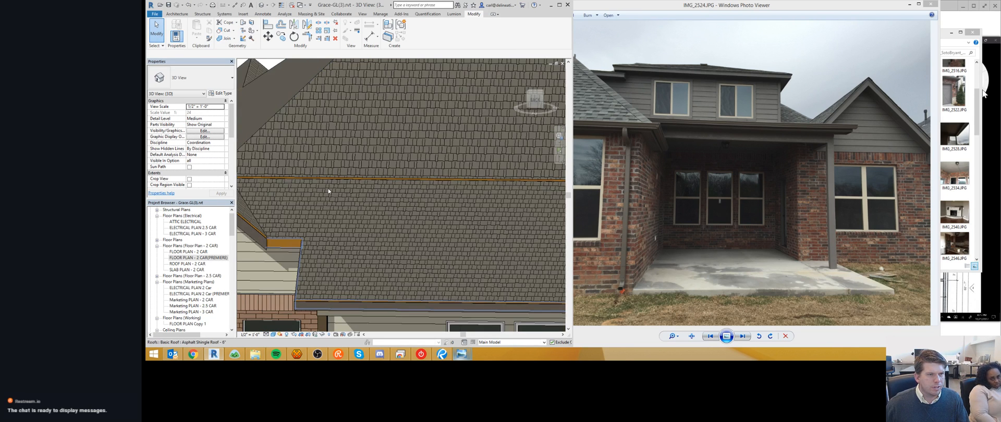
{"action": "scroll", "coordinate": [330, 184], "scroll_direction": "down", "scroll_amount": 2}
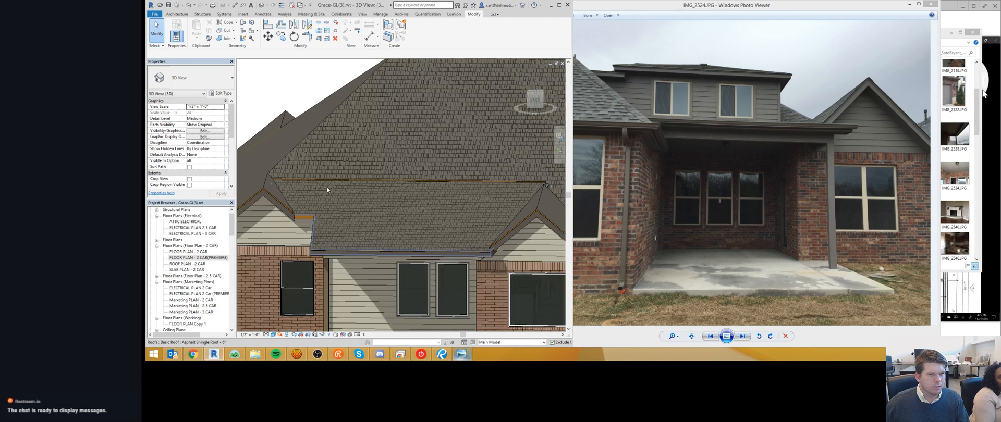
{"action": "left_click_drag", "start_coordinate": [531, 93], "coordinate": [528, 102]}
{"action": "left_click", "coordinate": [528, 101]}
{"action": "scroll", "coordinate": [421, 275], "scroll_direction": "up", "scroll_amount": 5}
{"action": "middle_click_drag", "start_coordinate": [434, 285], "coordinate": [461, 232]}
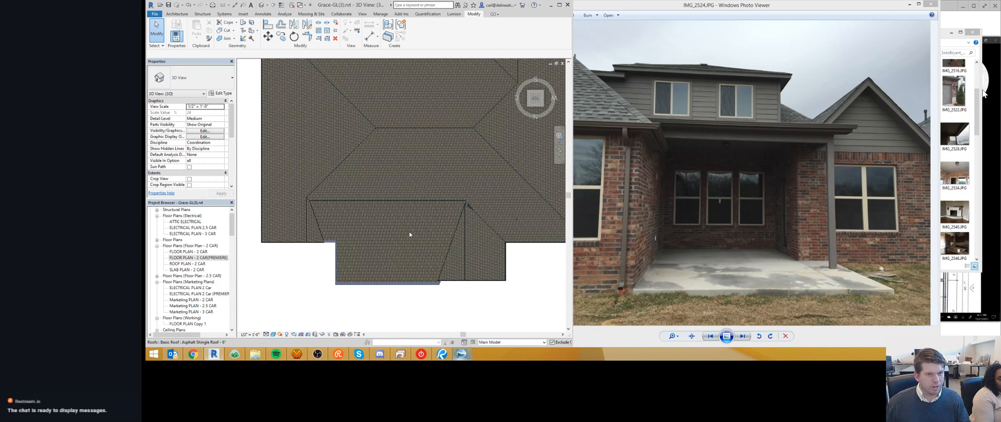
{"action": "left_click", "coordinate": [390, 227]}
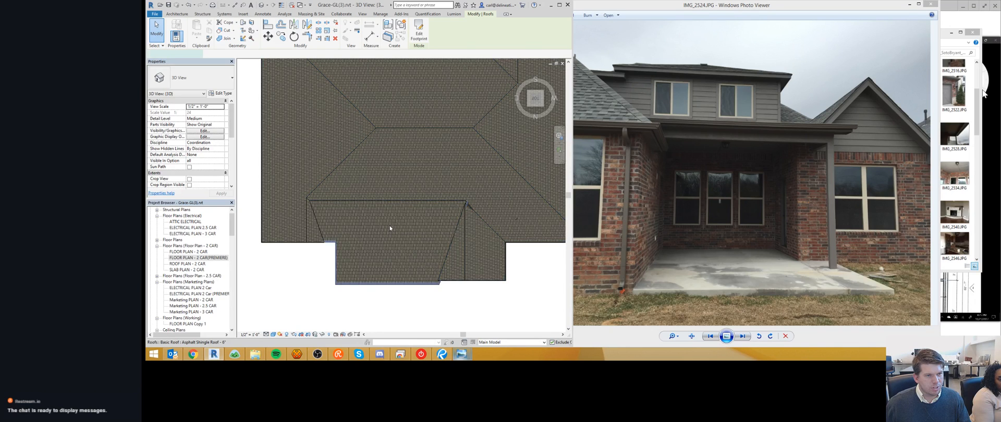
{"action": "double_click", "coordinate": [390, 226]}
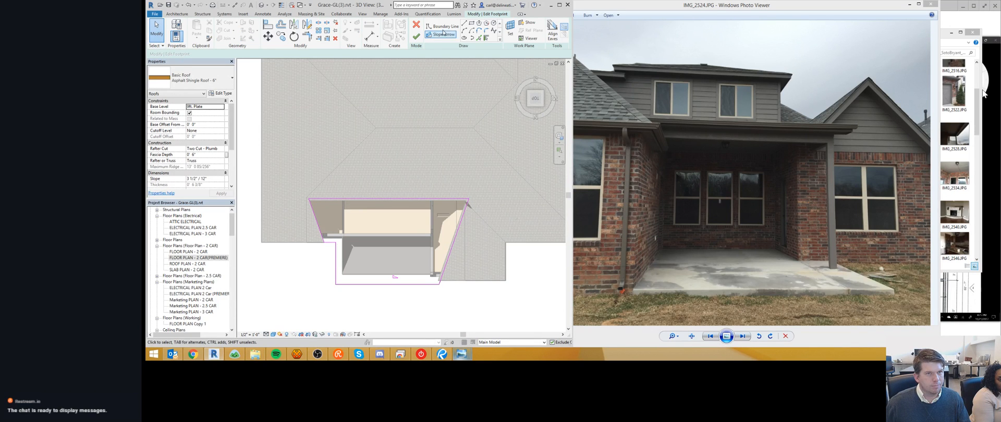
{"action": "left_click", "coordinate": [416, 26]}
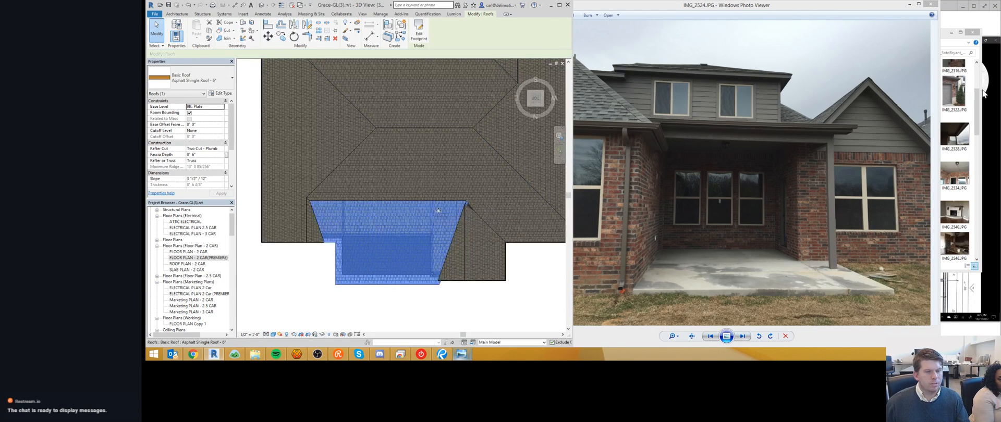
{"action": "scroll", "coordinate": [438, 210], "scroll_direction": "up", "scroll_amount": 2}
{"action": "key", "text": "Escape"}
- Isolate the roof opening cut in the selection, nudge its boundary's upper line slightly toward the patio and finish the boundary edit
{"action": "middle_click_drag", "start_coordinate": [439, 210], "coordinate": [448, 129], "text": "shift"}
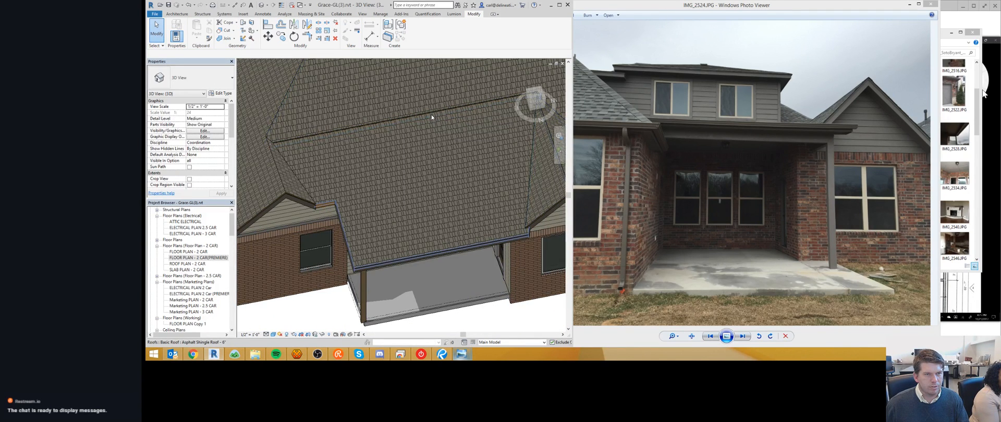
{"action": "left_click", "coordinate": [408, 96]}
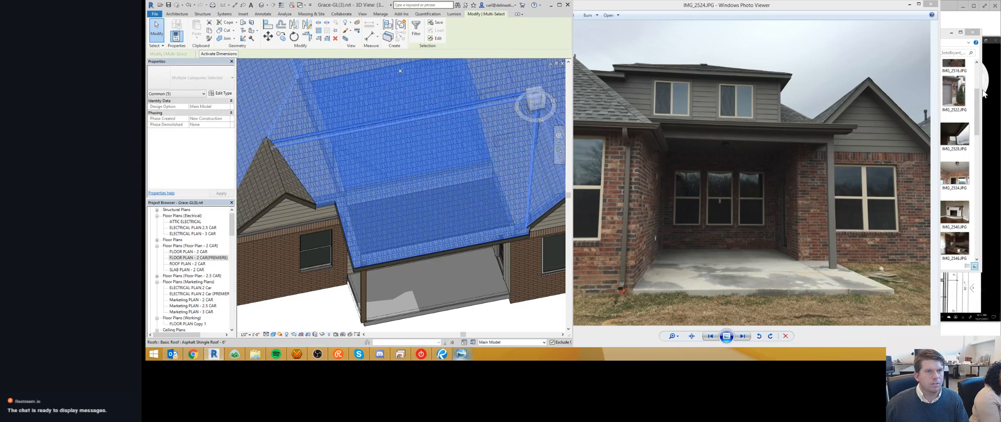
{"action": "left_click", "coordinate": [416, 29]}
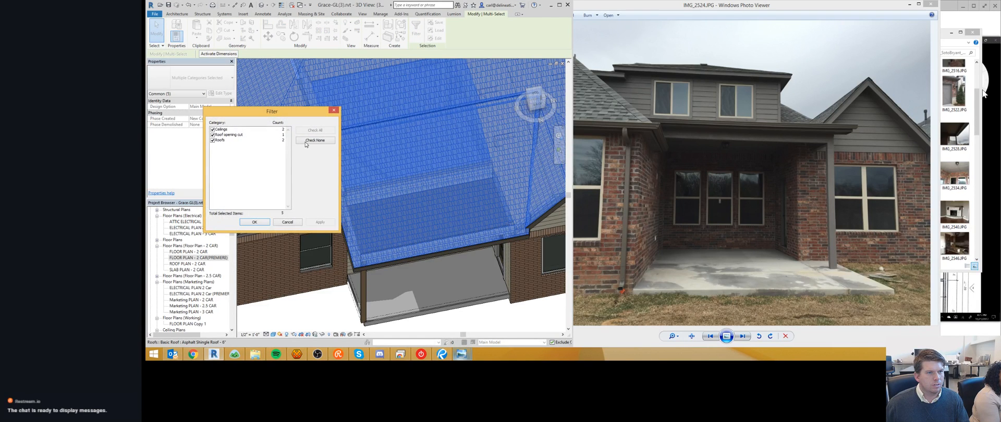
{"action": "left_click", "coordinate": [241, 135]}
{"action": "left_click", "coordinate": [254, 222]}
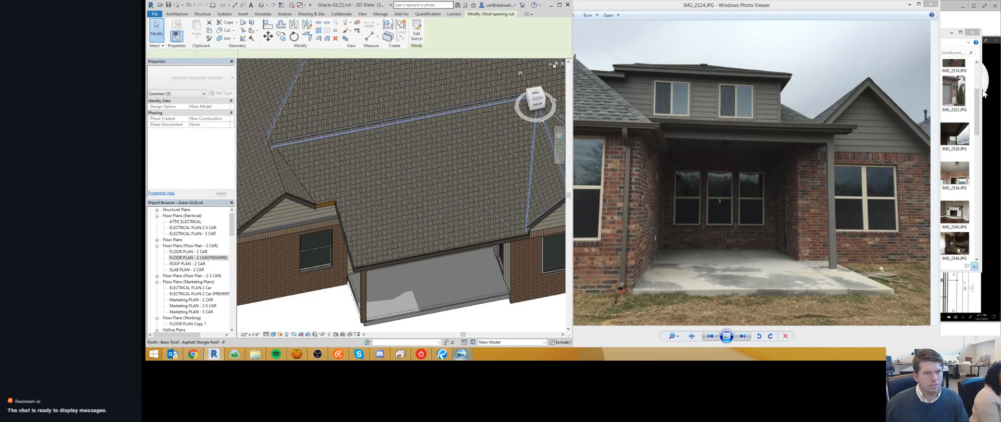
{"action": "left_click", "coordinate": [416, 31]}
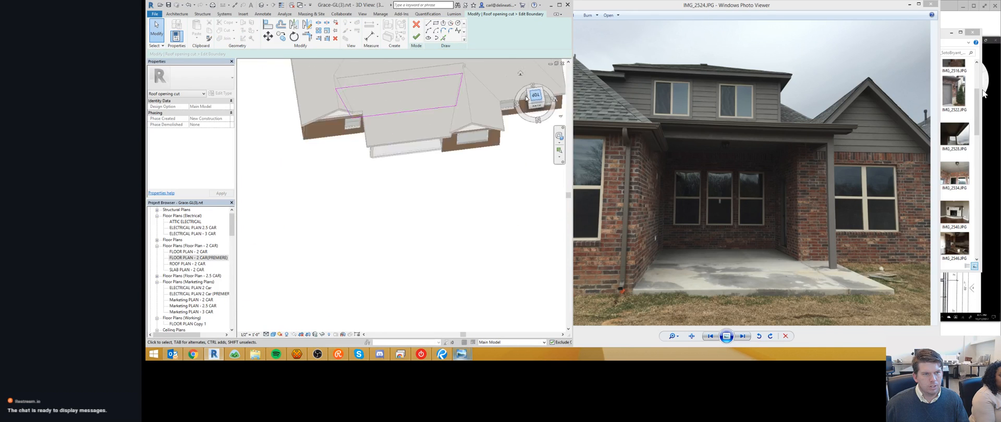
{"action": "scroll", "coordinate": [386, 261], "scroll_direction": "up", "scroll_amount": 5}
{"action": "left_click", "coordinate": [376, 231]}
{"action": "key", "text": "Down"}
{"action": "key", "text": "Down"}
{"action": "key", "text": "Down"}
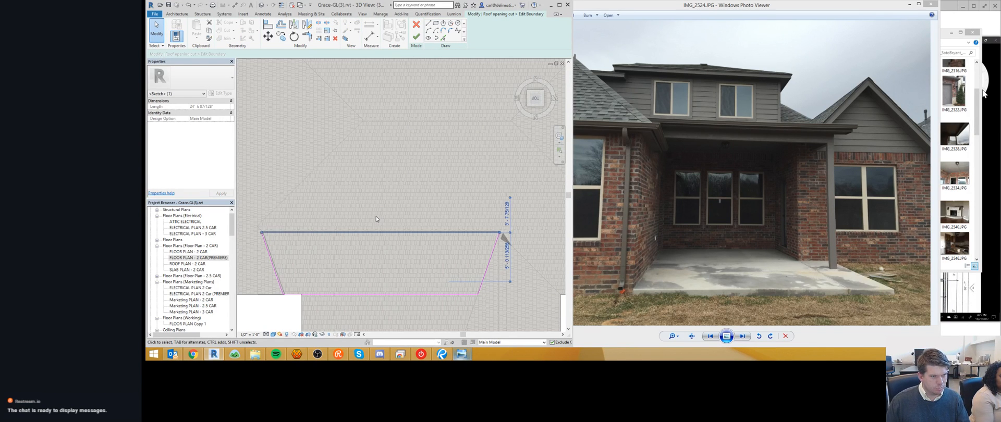
{"action": "key", "text": "f"}
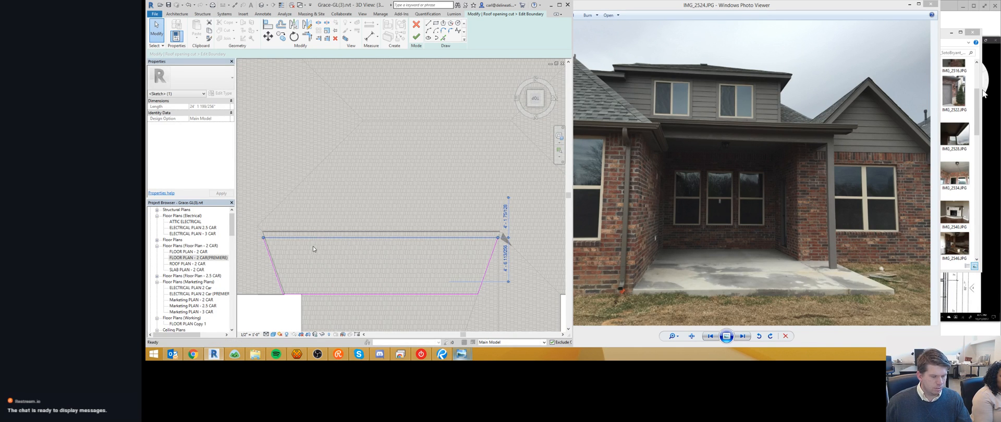
{"action": "key", "text": "f"}
- Examine the patio roof's edge beside the gable and the upper corner where the roof planes meet for gaps or overlaps
{"action": "scroll", "coordinate": [267, 234], "scroll_direction": "up", "scroll_amount": 3}
{"action": "scroll", "coordinate": [263, 224], "scroll_direction": "down", "scroll_amount": 4}
{"action": "middle_click_drag", "start_coordinate": [398, 304], "coordinate": [349, 171], "text": "shift"}
{"action": "scroll", "coordinate": [345, 271], "scroll_direction": "up", "scroll_amount": 3}
{"action": "scroll", "coordinate": [369, 223], "scroll_direction": "down", "scroll_amount": 3}
{"action": "scroll", "coordinate": [282, 236], "scroll_direction": "up", "scroll_amount": 2}
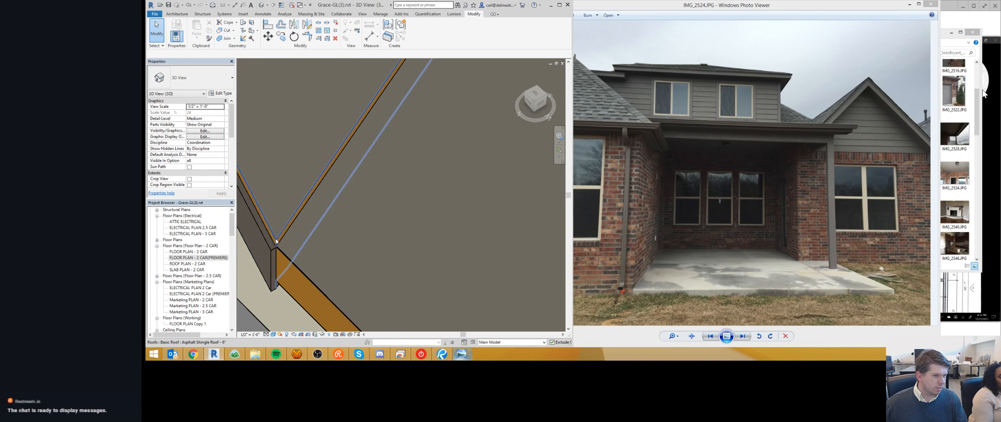
{"action": "scroll", "coordinate": [285, 230], "scroll_direction": "down", "scroll_amount": 8}
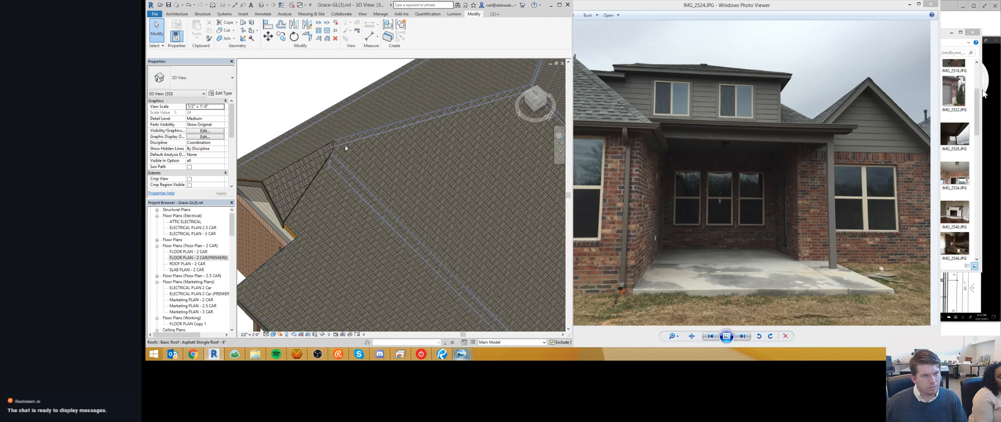
{"action": "middle_click_drag", "start_coordinate": [340, 234], "coordinate": [397, 219], "text": "shift"}
{"action": "scroll", "coordinate": [447, 214], "scroll_direction": "up", "scroll_amount": 8}
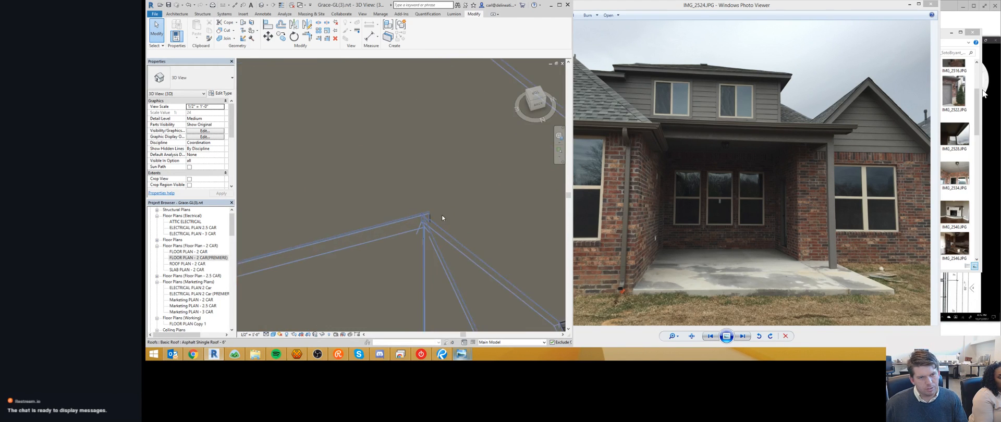
{"action": "scroll", "coordinate": [404, 134], "scroll_direction": "down", "scroll_amount": 2}
{"action": "middle_click_drag", "start_coordinate": [418, 196], "coordinate": [477, 128]}
{"action": "scroll", "coordinate": [434, 144], "scroll_direction": "down", "scroll_amount": 2}
{"action": "scroll", "coordinate": [433, 143], "scroll_direction": "down", "scroll_amount": 2}
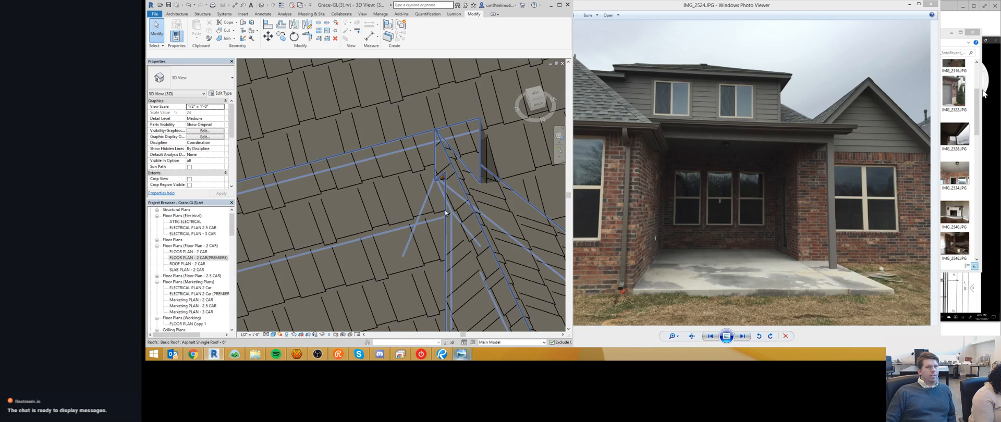
{"action": "scroll", "coordinate": [453, 149], "scroll_direction": "up", "scroll_amount": 3}
{"action": "scroll", "coordinate": [466, 103], "scroll_direction": "down", "scroll_amount": 4}
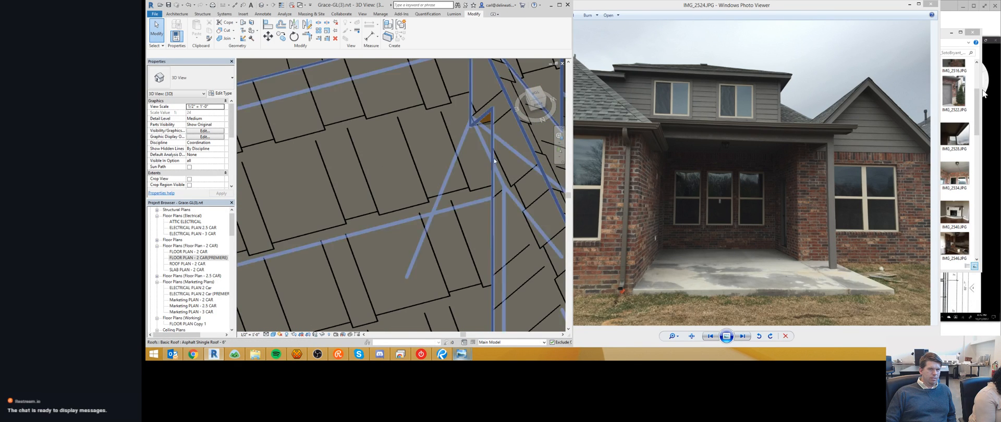
{"action": "scroll", "coordinate": [480, 143], "scroll_direction": "up", "scroll_amount": 4}
{"action": "scroll", "coordinate": [489, 73], "scroll_direction": "up", "scroll_amount": 2}
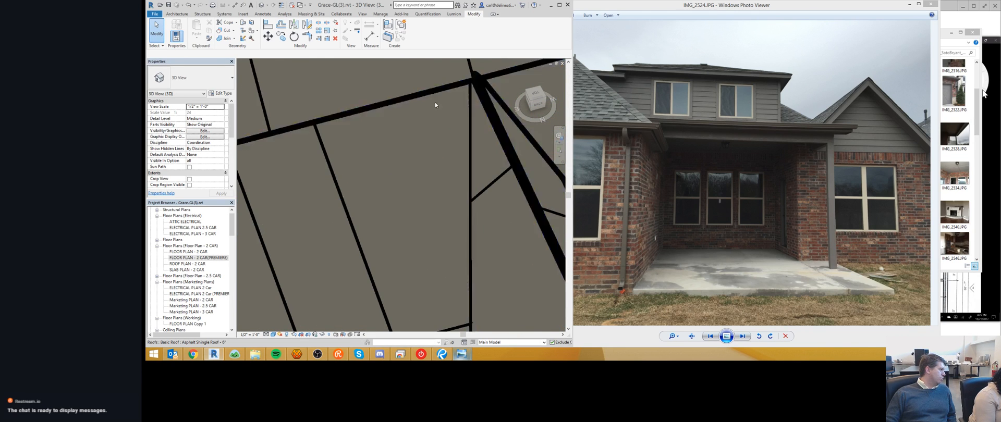
{"action": "scroll", "coordinate": [456, 108], "scroll_direction": "down", "scroll_amount": 3}
{"action": "double_click", "coordinate": [429, 121]}
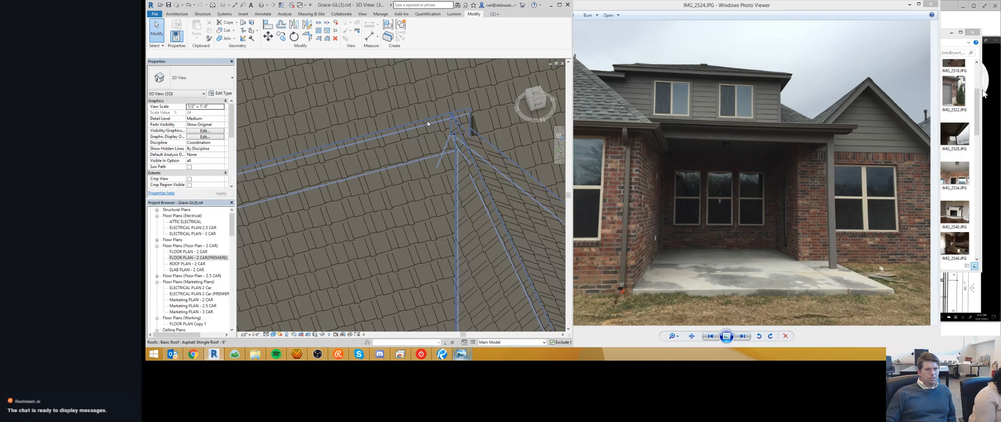
{"action": "left_click", "coordinate": [532, 95]}
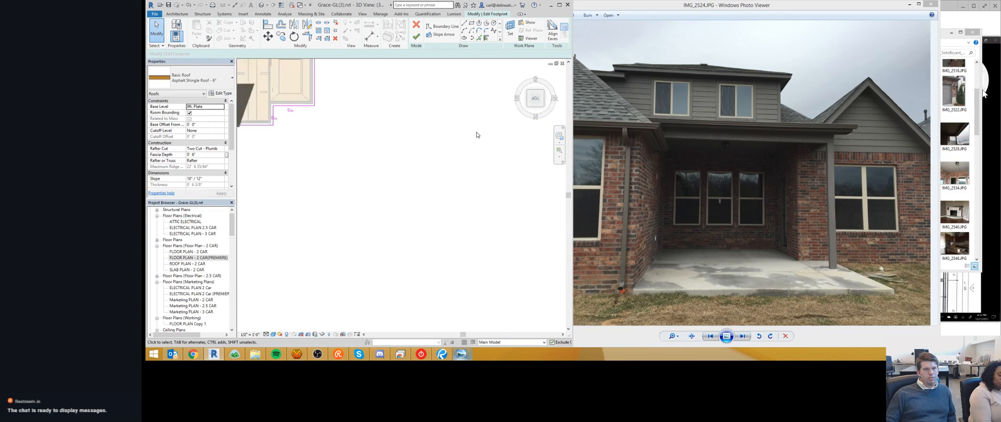
{"action": "scroll", "coordinate": [409, 266], "scroll_direction": "up", "scroll_amount": 5}
{"action": "scroll", "coordinate": [409, 266], "scroll_direction": "down", "scroll_amount": 5}
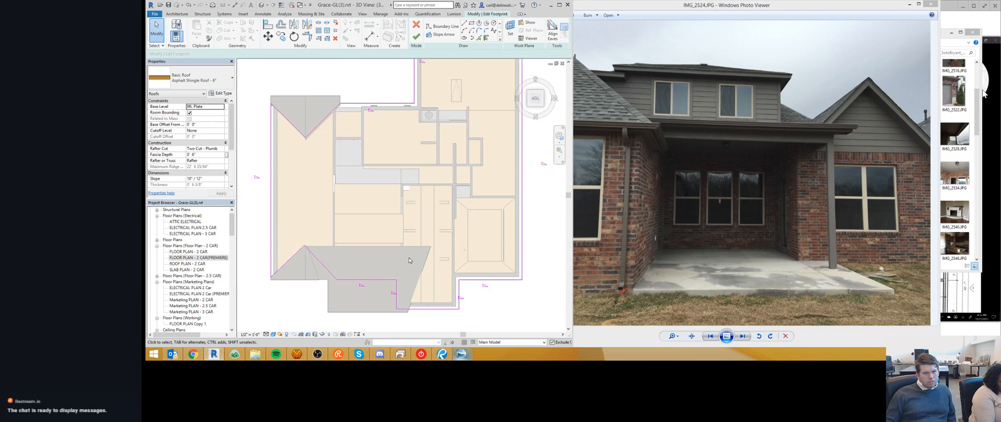
{"action": "left_click", "coordinate": [416, 36]}
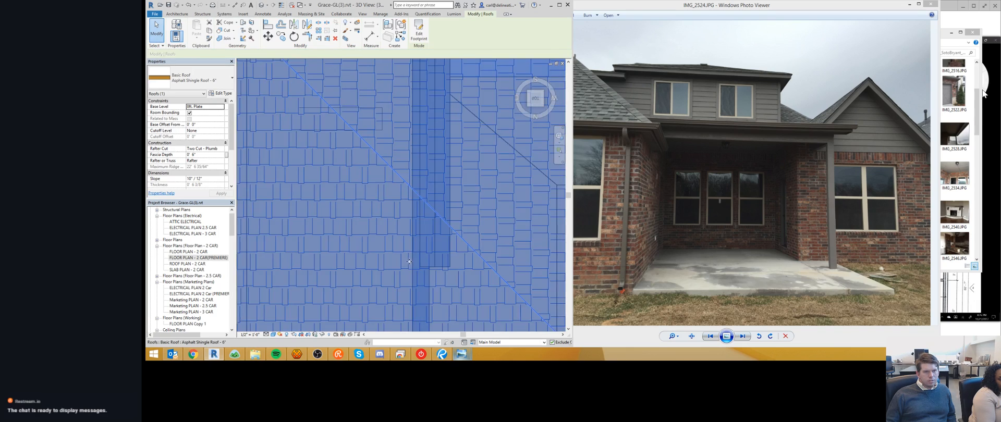
- Open the patio roof's footprint and try adding a boundary line along the main roof's vertical edge at the upper corner
{"action": "scroll", "coordinate": [446, 220], "scroll_direction": "down", "scroll_amount": 5}
{"action": "scroll", "coordinate": [425, 261], "scroll_direction": "up", "scroll_amount": 3}
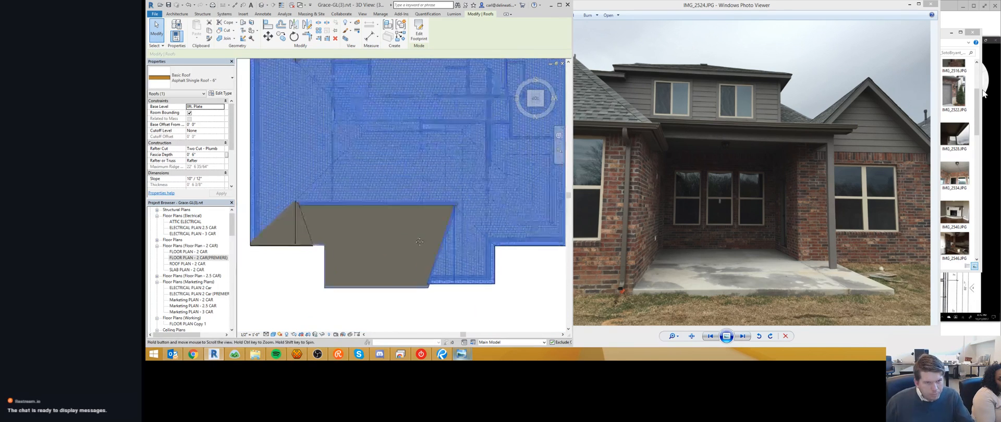
{"action": "middle_click_drag", "start_coordinate": [399, 251], "coordinate": [430, 209]}
{"action": "key", "text": "Escape"}
{"action": "left_click", "coordinate": [429, 210]}
{"action": "double_click", "coordinate": [429, 212]}
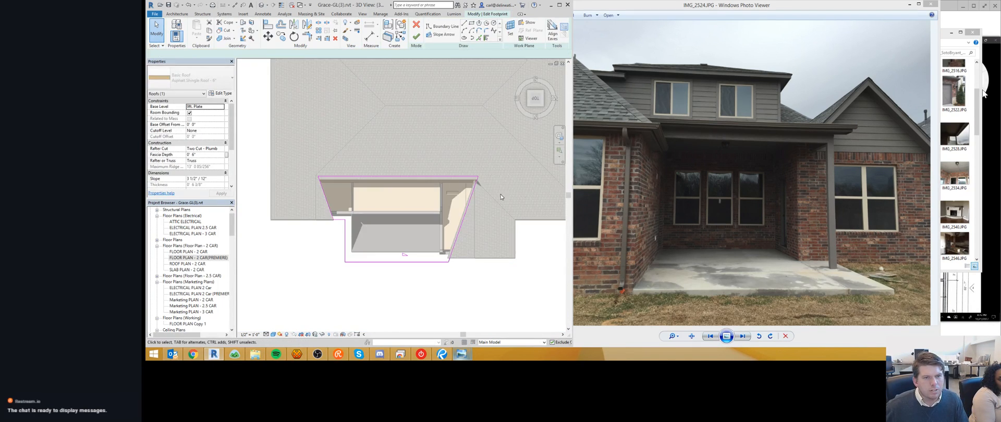
{"action": "scroll", "coordinate": [496, 178], "scroll_direction": "up", "scroll_amount": 4}
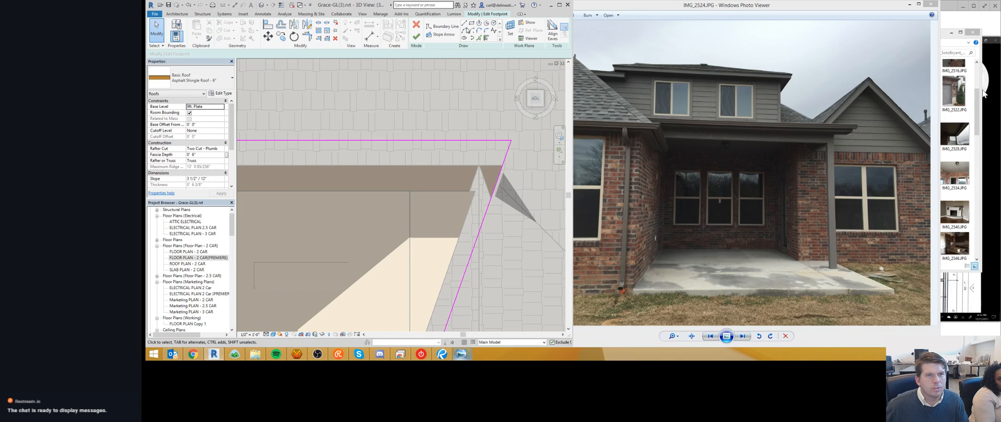
{"action": "left_click", "coordinate": [478, 38]}
{"action": "left_click", "coordinate": [479, 220]}
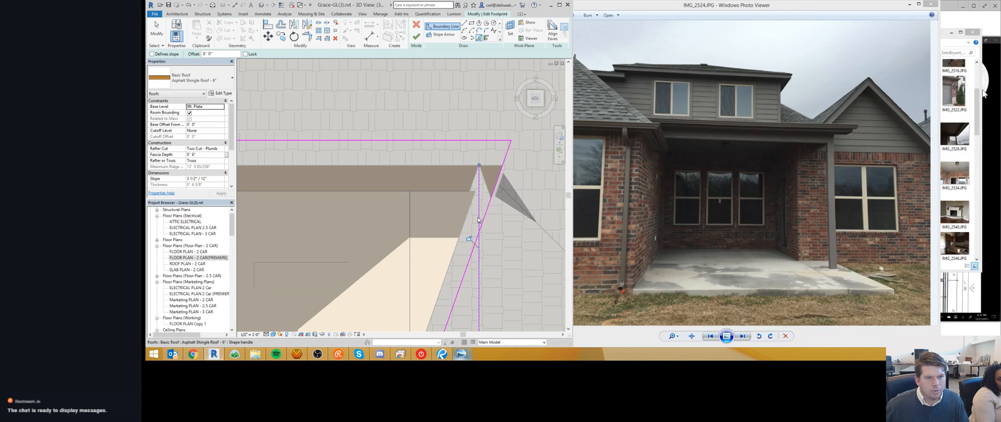
- Try trimming the added vertical line to the slanted side line and the upper boundary line, and finish the footprint edit
{"action": "middle_click_drag", "start_coordinate": [477, 224], "coordinate": [487, 198]}
{"action": "scroll", "coordinate": [487, 195], "scroll_direction": "down", "scroll_amount": 1}
{"action": "key", "text": "t"}
{"action": "key", "text": "r"}
{"action": "left_click", "coordinate": [485, 214]}
{"action": "left_click", "coordinate": [488, 174]}
{"action": "left_click", "coordinate": [473, 123]}
{"action": "left_click", "coordinate": [488, 162]}
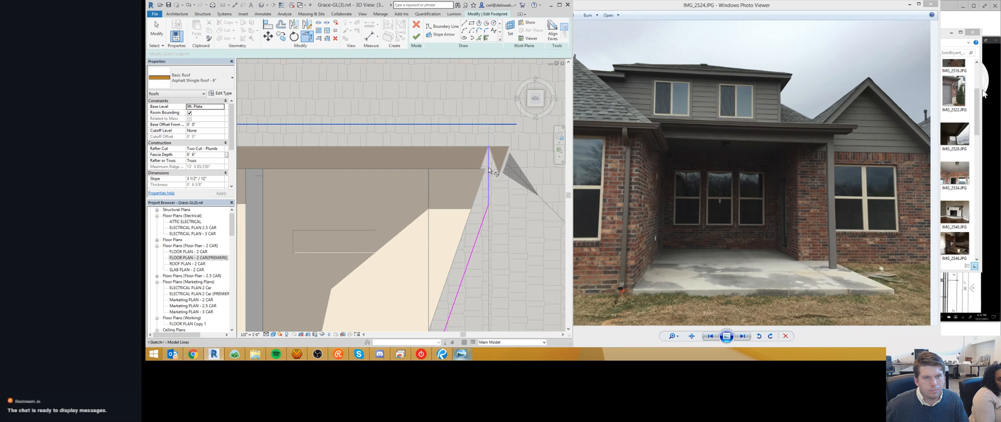
{"action": "scroll", "coordinate": [428, 185], "scroll_direction": "up", "scroll_amount": 3}
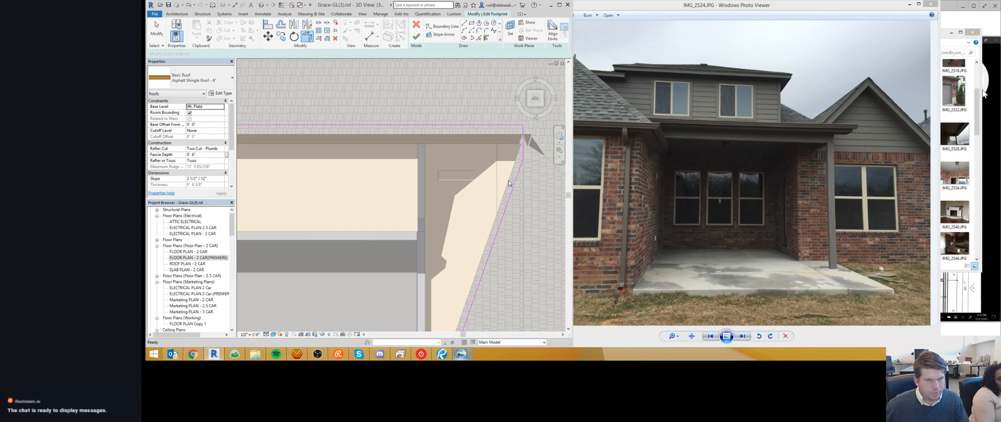
{"action": "left_click", "coordinate": [416, 36]}
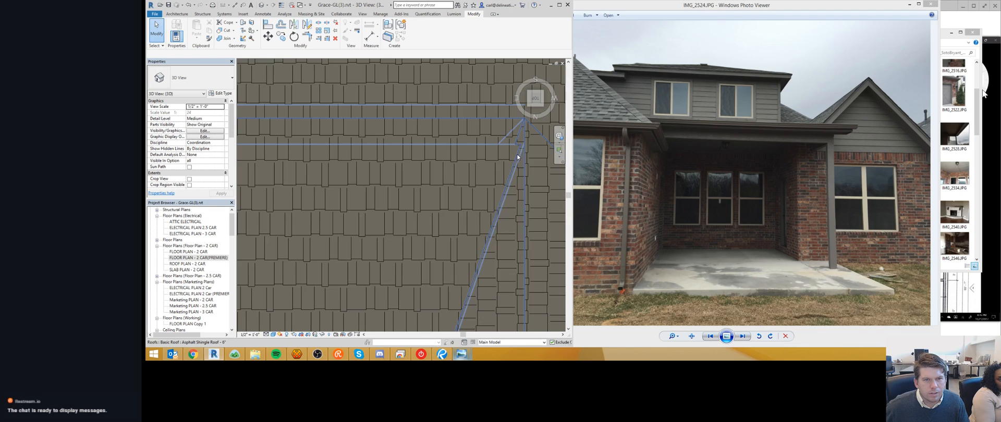
{"action": "left_click_drag", "start_coordinate": [512, 224], "coordinate": [474, 186]}
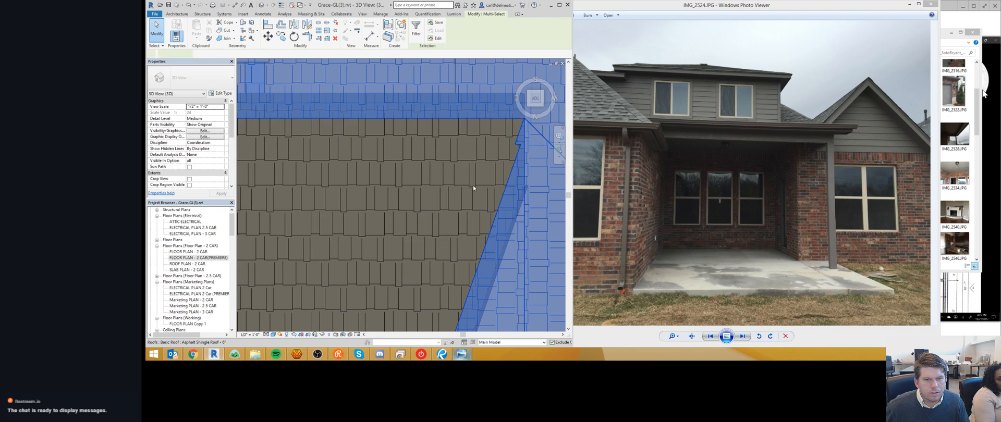
{"action": "left_click", "coordinate": [416, 31]}
{"action": "left_click", "coordinate": [287, 223]}
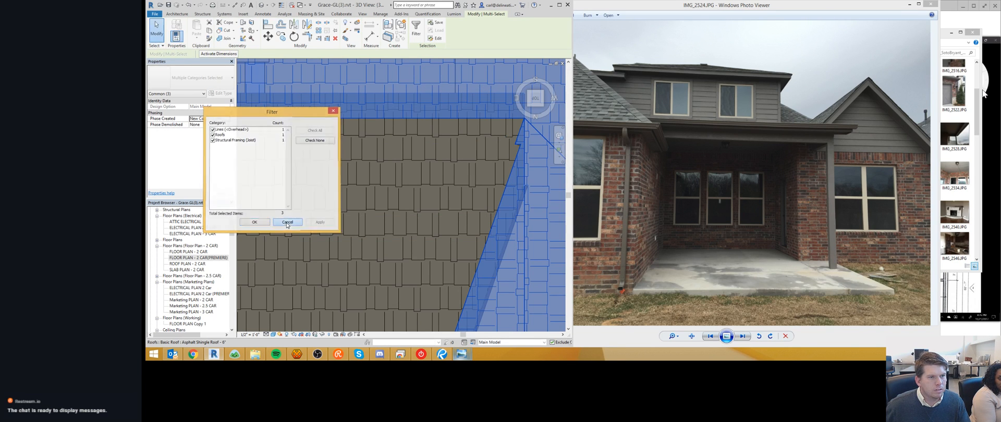
{"action": "key", "text": "Escape"}
{"action": "scroll", "coordinate": [398, 189], "scroll_direction": "down", "scroll_amount": 2}
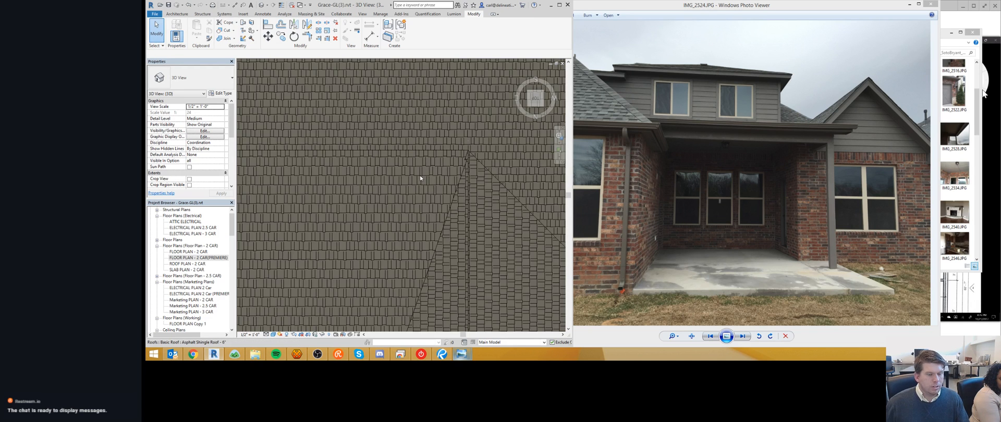
- Search the keyboard shortcut assignments for "finish", review the listed finish commands and close the list
{"action": "key", "text": "k"}
{"action": "key", "text": "s"}
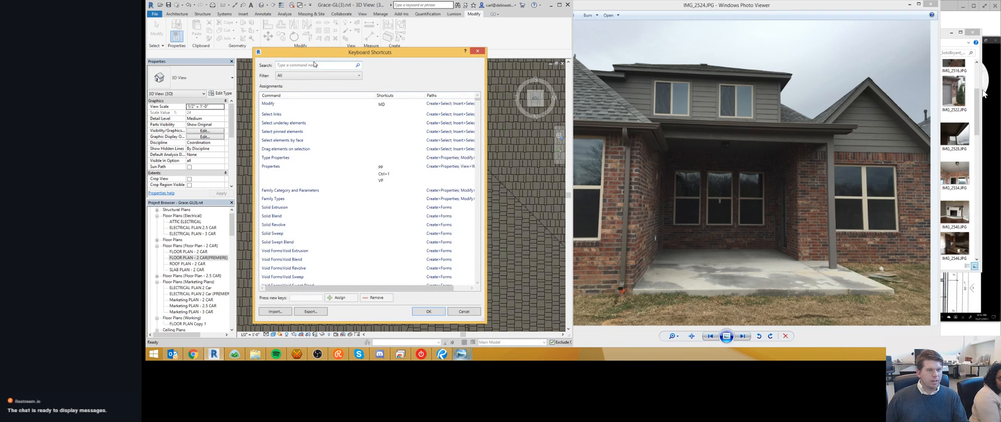
{"action": "type", "text": "FINS"}
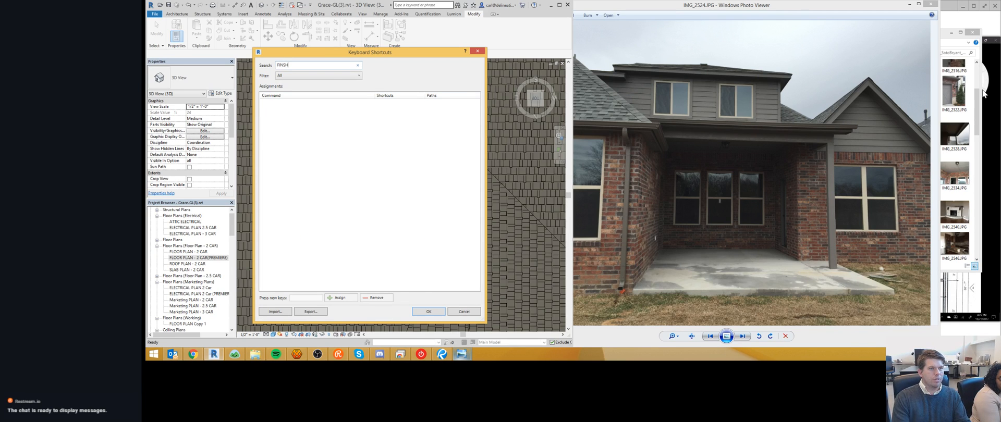
{"action": "type", "text": "H"}
{"action": "key", "text": "ctrl+a"}
{"action": "type", "text": "finish"}
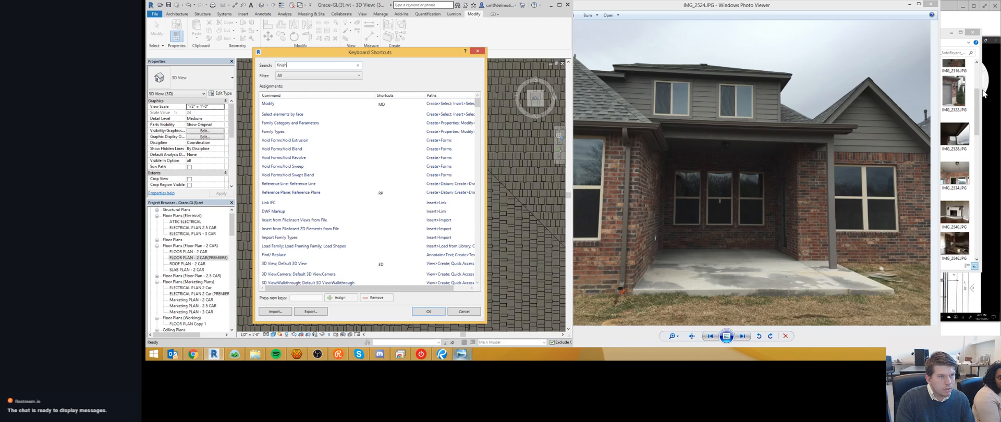
{"action": "left_click", "coordinate": [330, 115]}
{"action": "scroll", "coordinate": [313, 157], "scroll_direction": "down", "scroll_amount": 5}
{"action": "scroll", "coordinate": [314, 170], "scroll_direction": "up", "scroll_amount": 5}
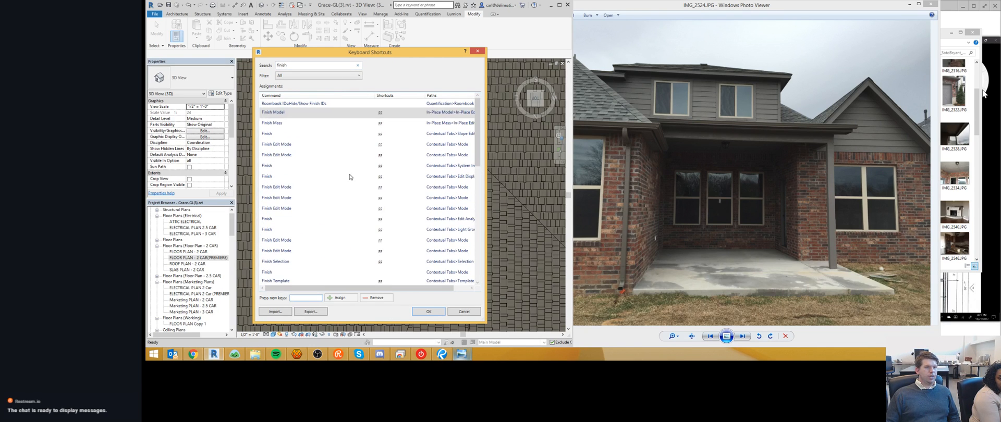
{"action": "scroll", "coordinate": [365, 209], "scroll_direction": "down", "scroll_amount": 5}
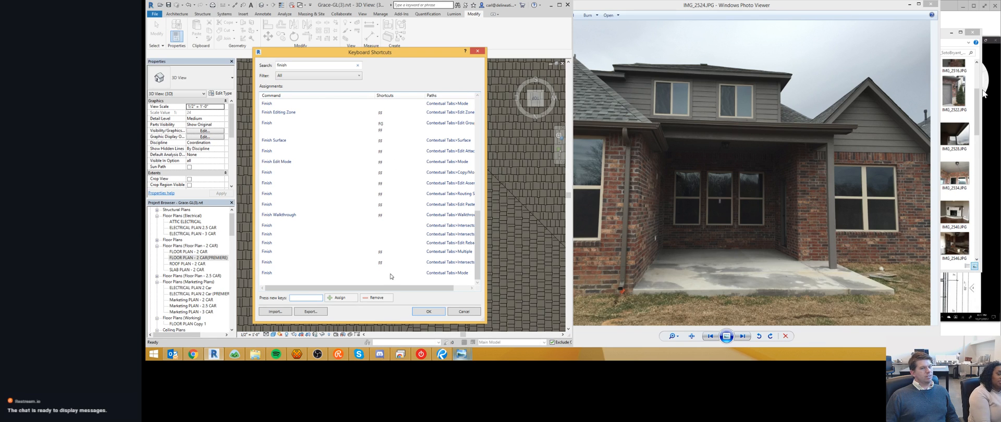
{"action": "left_click", "coordinate": [459, 312]}
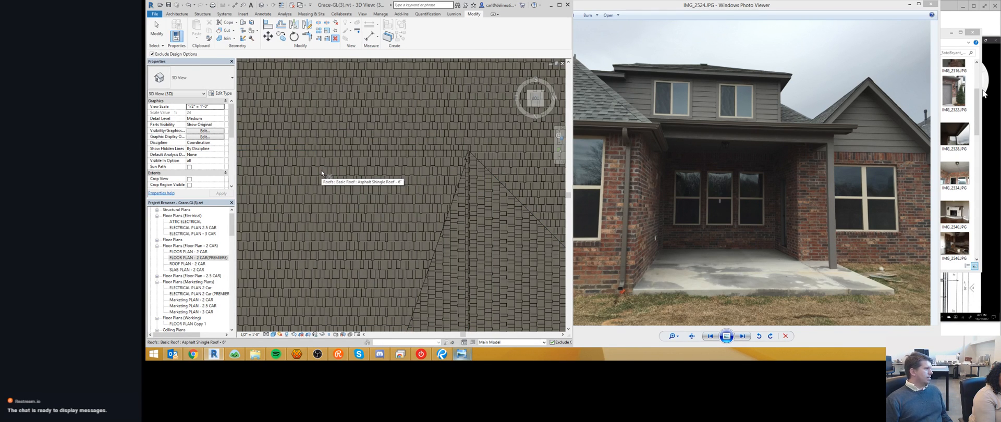
{"action": "left_click", "coordinate": [338, 204]}
{"action": "key", "text": "Escape"}
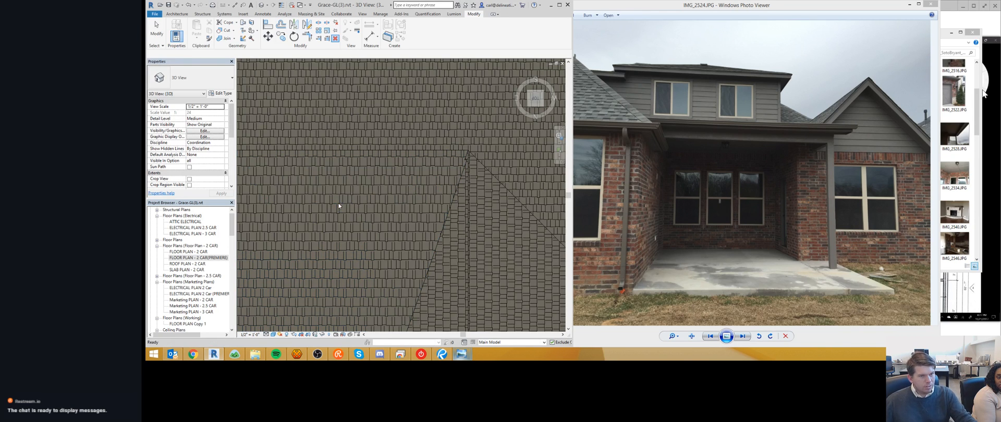
{"action": "double_click", "coordinate": [471, 211]}
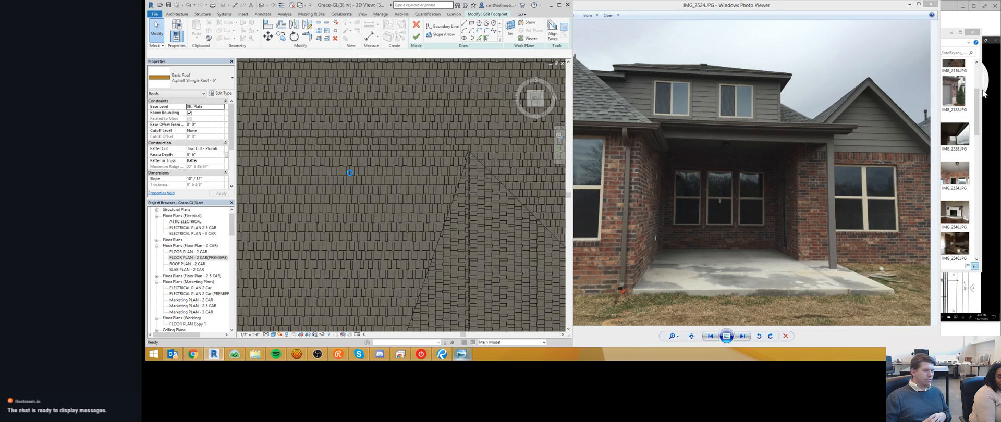
{"action": "key", "text": "ctrl+s"}
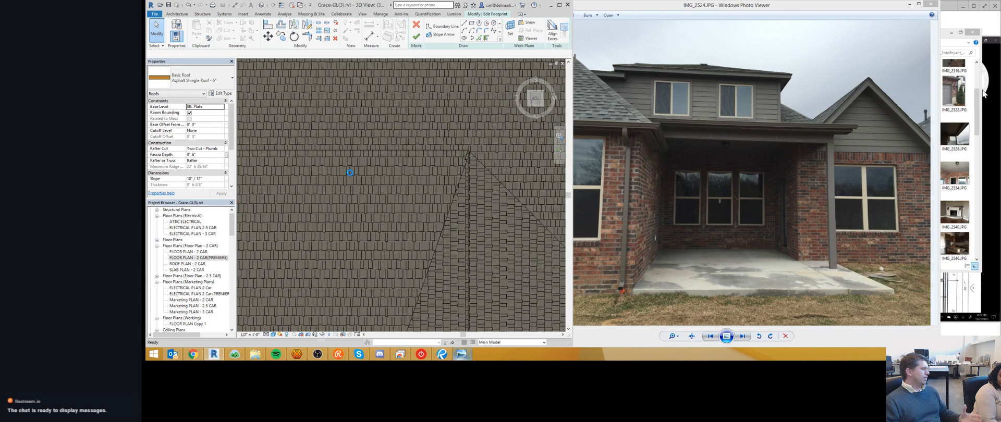
{"action": "scroll", "coordinate": [350, 173], "scroll_direction": "down", "scroll_amount": 5}
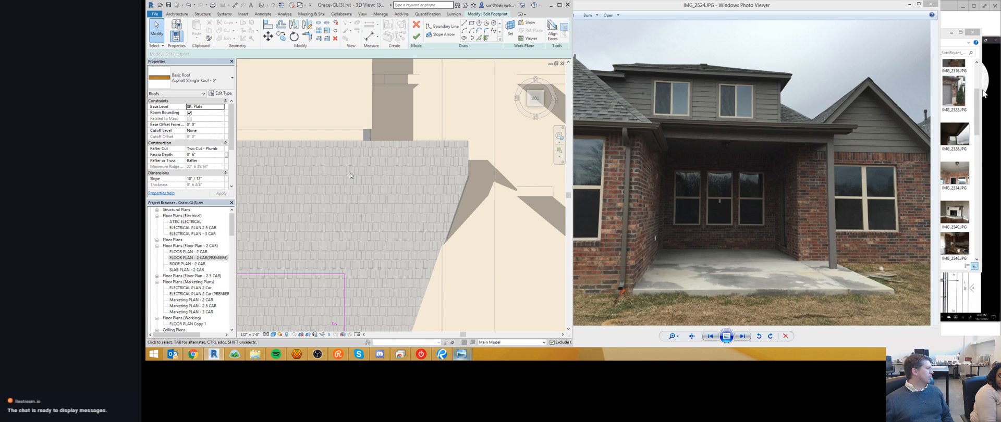
{"action": "scroll", "coordinate": [470, 152], "scroll_direction": "down", "scroll_amount": 3}
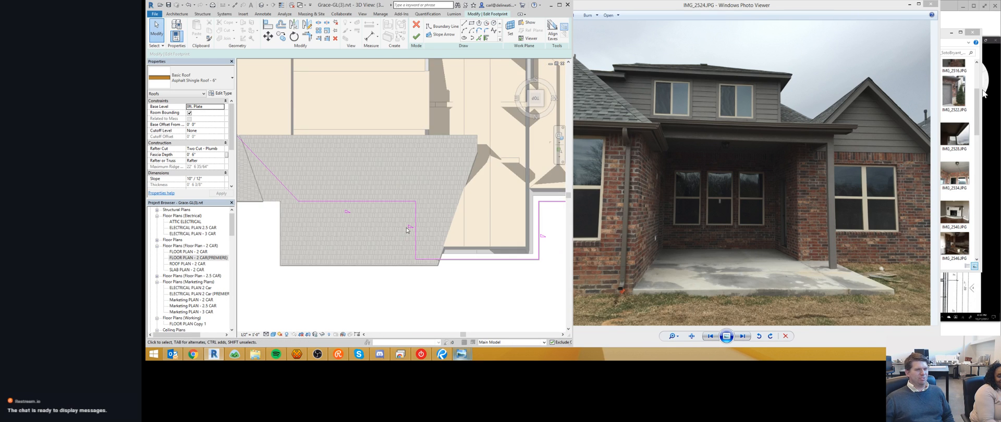
{"action": "scroll", "coordinate": [406, 162], "scroll_direction": "up", "scroll_amount": 1}
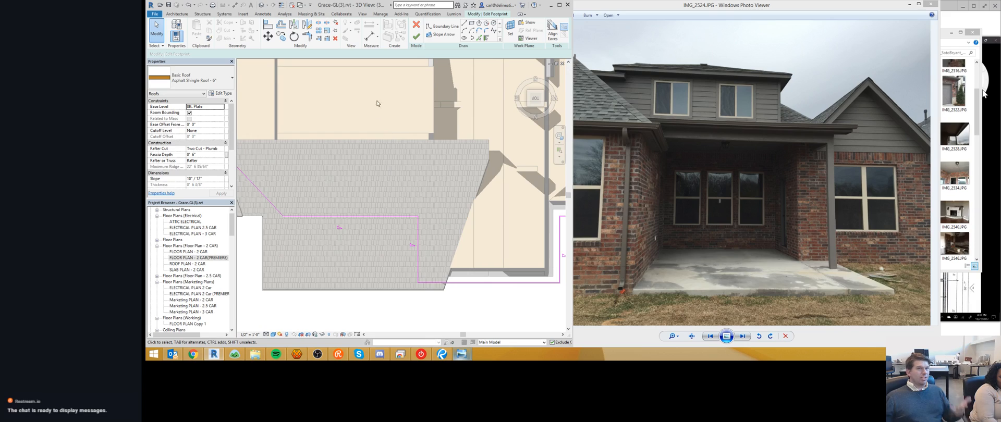
{"action": "left_click", "coordinate": [416, 36]}
{"action": "scroll", "coordinate": [415, 248], "scroll_direction": "up", "scroll_amount": 2}
{"action": "scroll", "coordinate": [414, 225], "scroll_direction": "down", "scroll_amount": 3}
{"action": "key", "text": "Escape"}
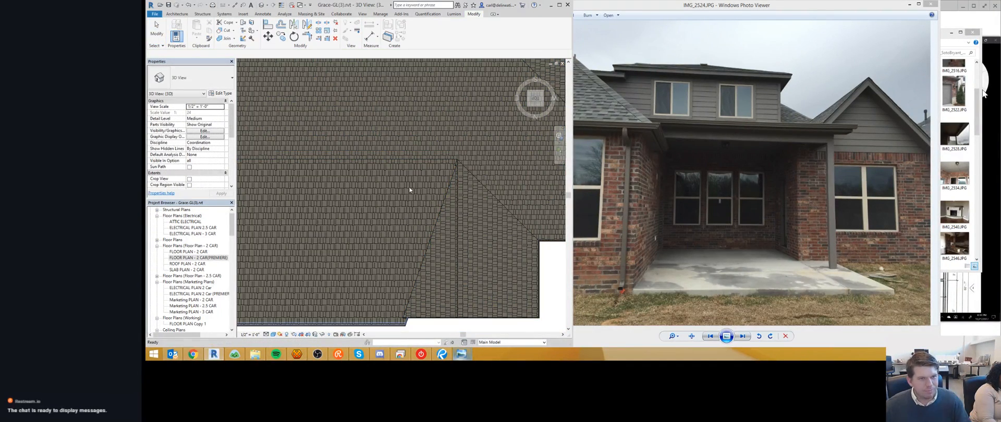
- Undo the last boundary edit of the patio roof
{"action": "double_click", "coordinate": [409, 185]}
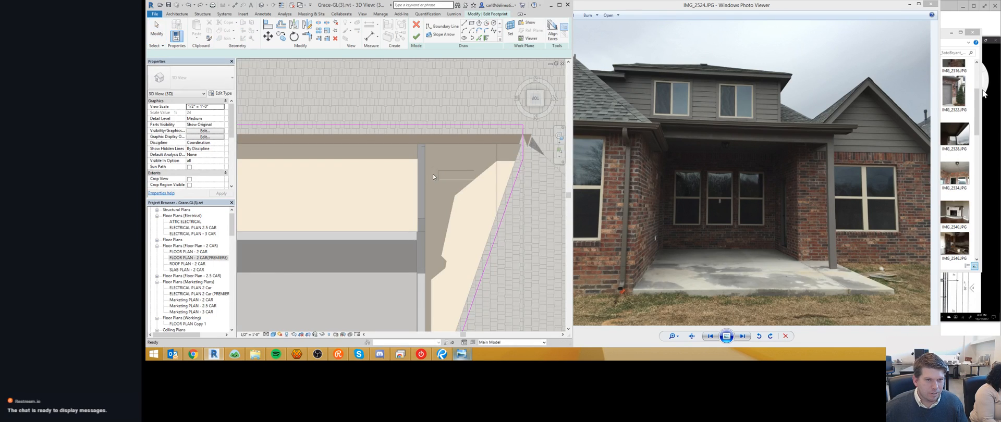
{"action": "key", "text": "ctrl+z"}
{"action": "key", "text": "ctrl+z"}
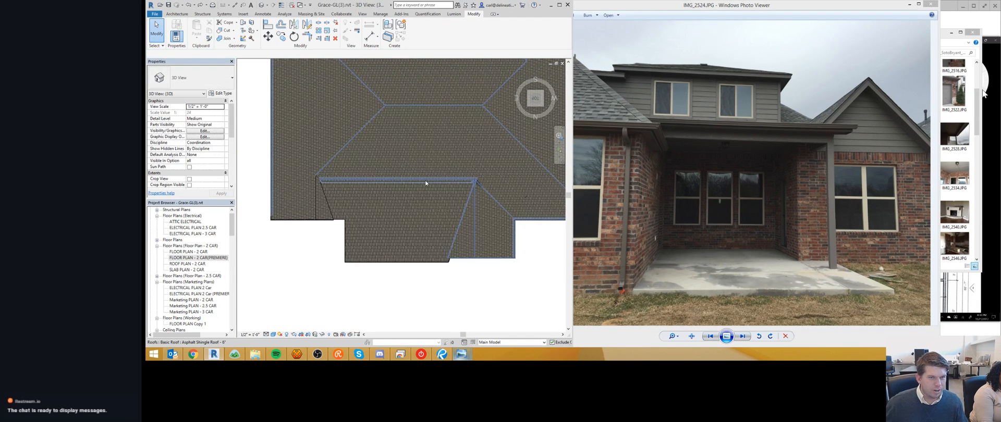
- Examine the upper corner where the patio roof meets the main roof for gaps, up close and from farther out
{"action": "middle_click_drag", "start_coordinate": [488, 190], "coordinate": [362, 81], "text": "shift"}
{"action": "scroll", "coordinate": [387, 101], "scroll_direction": "up", "scroll_amount": 5}
{"action": "scroll", "coordinate": [387, 101], "scroll_direction": "up", "scroll_amount": 5}
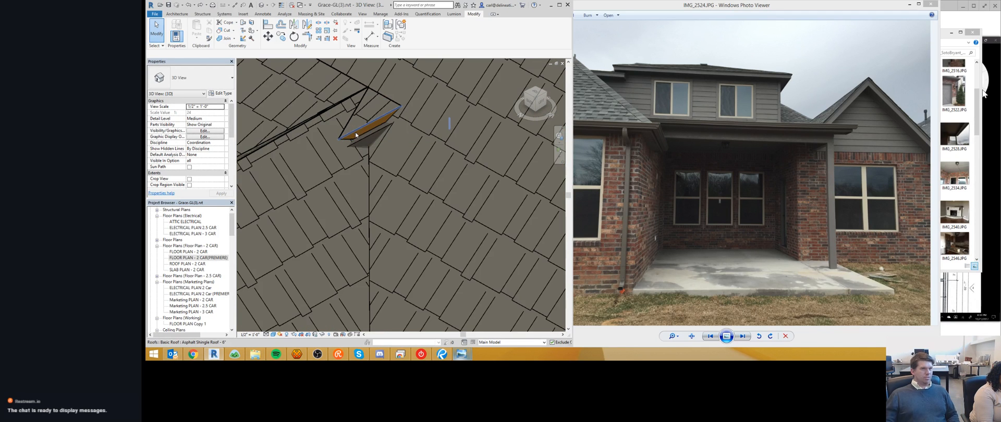
{"action": "scroll", "coordinate": [377, 173], "scroll_direction": "down", "scroll_amount": 3}
{"action": "middle_click_drag", "start_coordinate": [357, 194], "coordinate": [397, 185]}
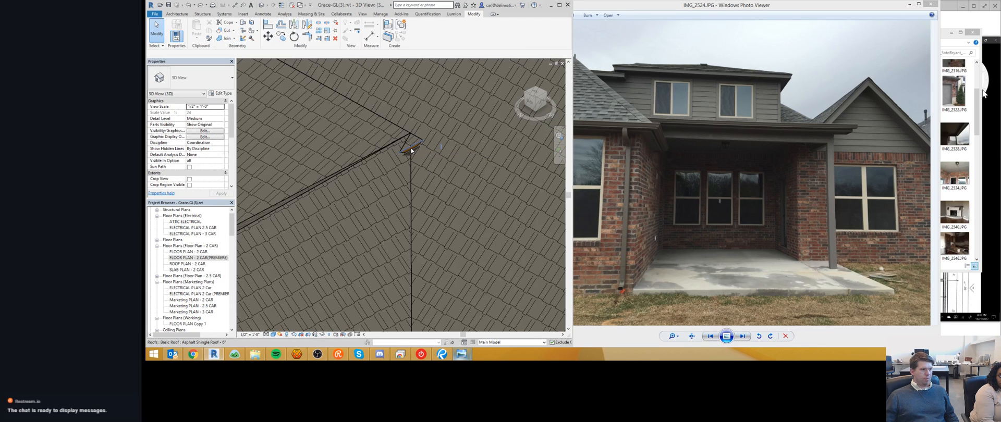
{"action": "scroll", "coordinate": [411, 151], "scroll_direction": "down", "scroll_amount": 5}
{"action": "middle_click_drag", "start_coordinate": [412, 151], "coordinate": [384, 204]}
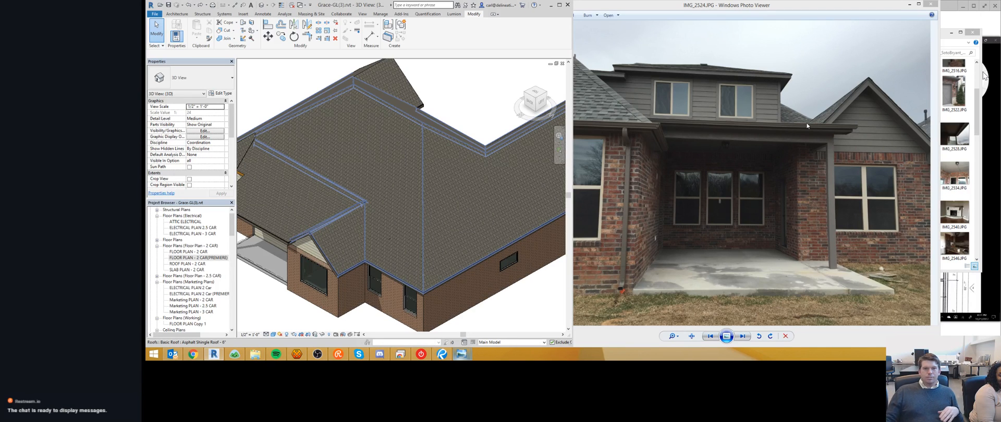
- Inspect the rear patio roof and gables from the back and bring the site photo IMG_2524.JPG forward in Windows Photo Viewer for comparison
{"action": "scroll", "coordinate": [404, 235], "scroll_direction": "down", "scroll_amount": 4}
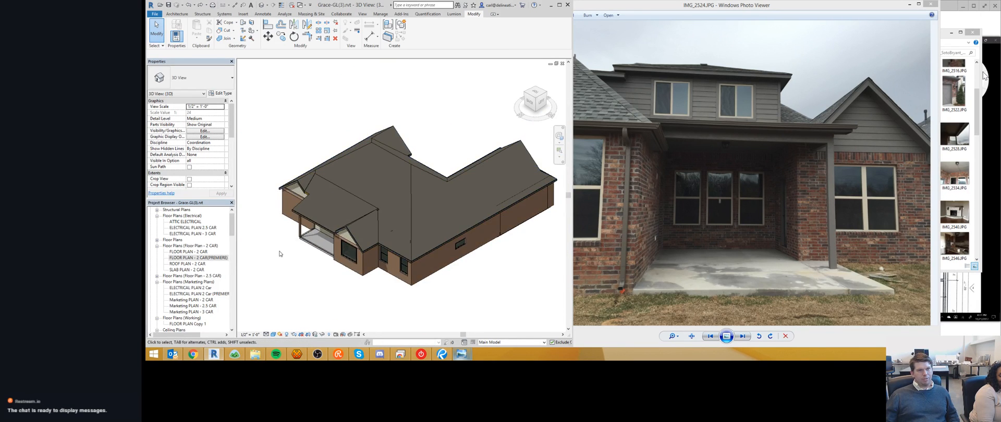
{"action": "scroll", "coordinate": [311, 190], "scroll_direction": "up", "scroll_amount": 6}
{"action": "scroll", "coordinate": [292, 219], "scroll_direction": "down", "scroll_amount": 6}
{"action": "middle_click_drag", "start_coordinate": [294, 226], "coordinate": [369, 237], "text": "shift"}
{"action": "scroll", "coordinate": [369, 237], "scroll_direction": "up", "scroll_amount": 3}
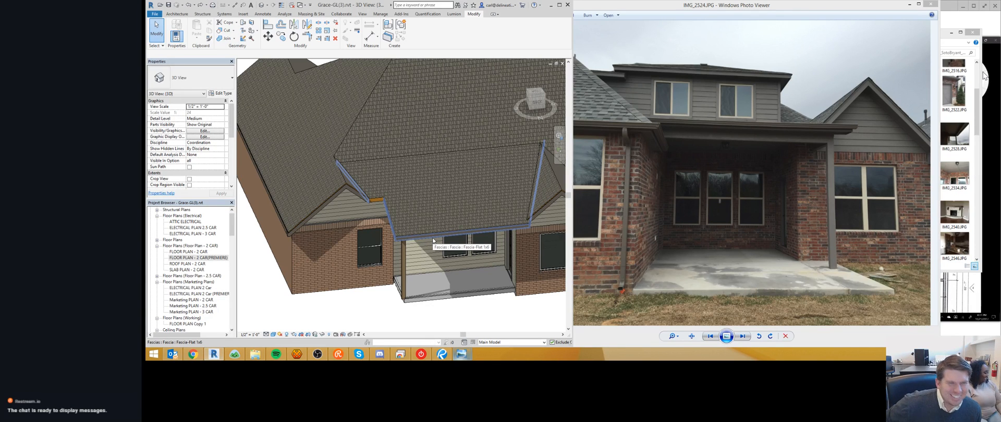
{"action": "left_click", "coordinate": [801, 7]}
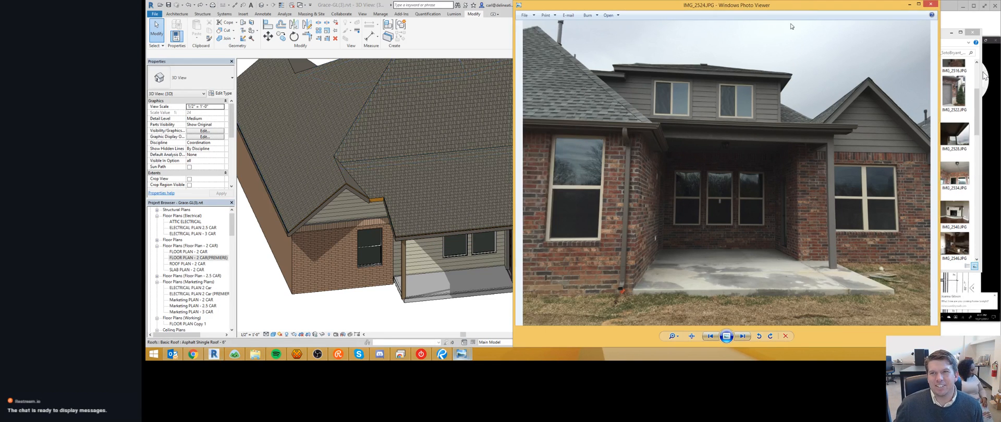
- Switch to Revit, bring the whole house into view in 3D and save the Grace project
{"action": "left_click", "coordinate": [291, 178]}
{"action": "scroll", "coordinate": [390, 153], "scroll_direction": "down", "scroll_amount": 5}
{"action": "middle_click_drag", "start_coordinate": [300, 169], "coordinate": [363, 152], "text": "shift"}
{"action": "scroll", "coordinate": [266, 87], "scroll_direction": "down", "scroll_amount": 1}
{"action": "left_click", "coordinate": [168, 5]}
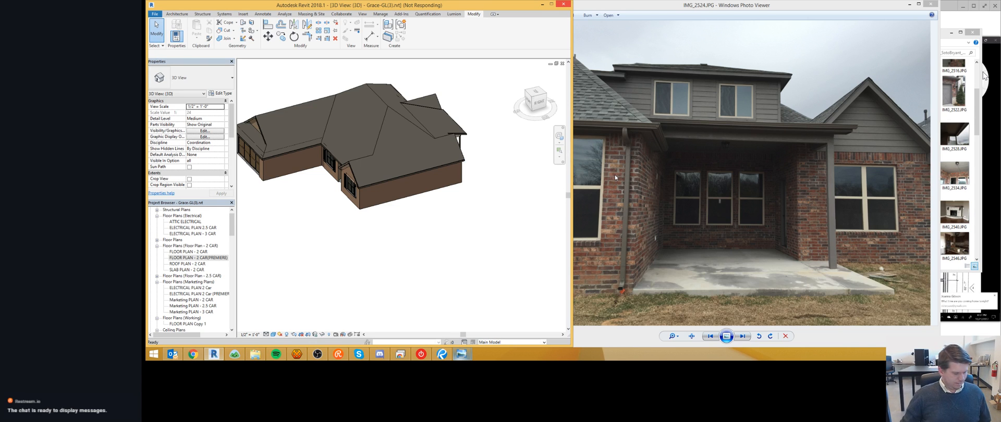
- Switch through Discord and the site photo to the Restream chat and the remote desktop showing the marked-up floor plan
{"action": "left_click", "coordinate": [381, 357]}
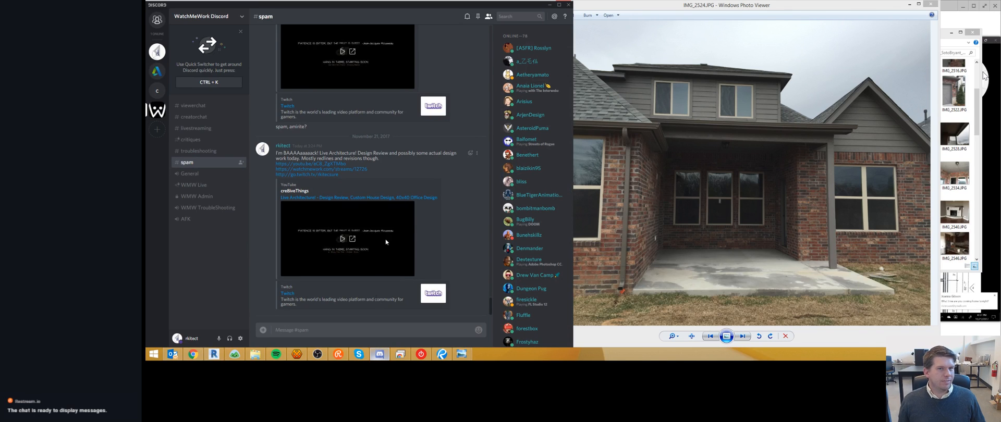
{"action": "left_click", "coordinate": [891, 4]}
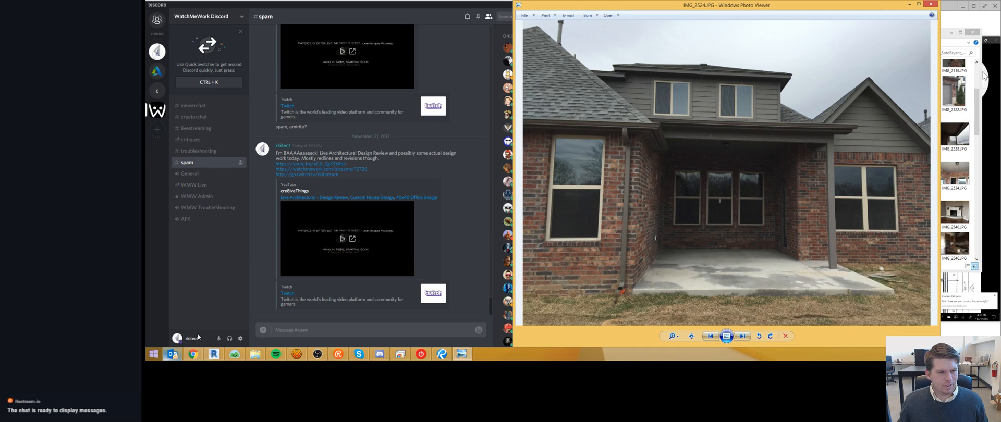
{"action": "left_click", "coordinate": [340, 356]}
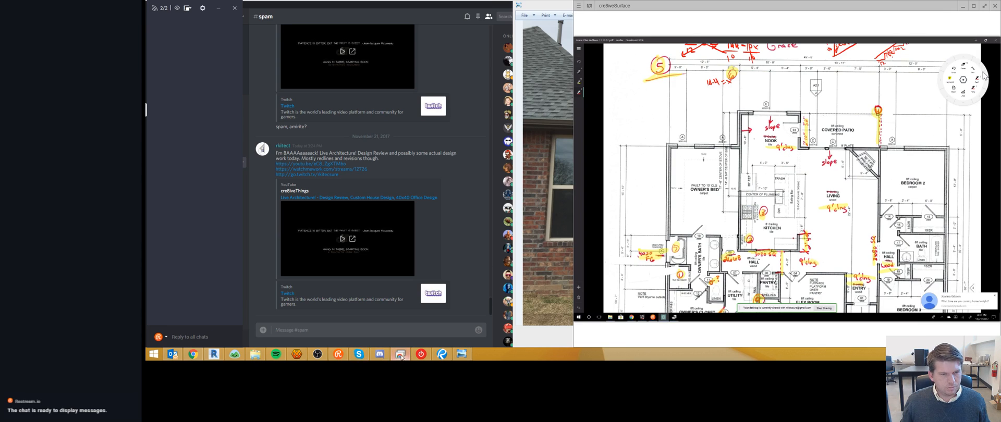
{"action": "left_click", "coordinate": [401, 354]}
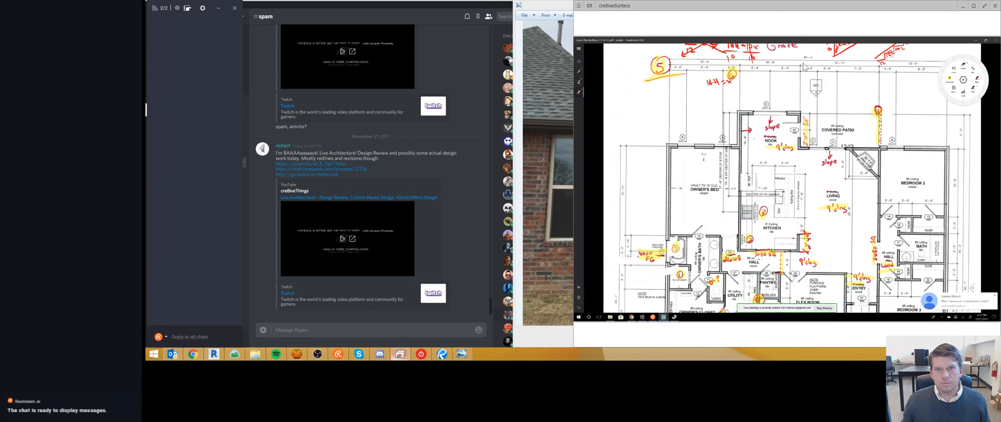
- Post "Thanks for watching!", "Have a great day!" and "Talk to you tomorrow!" in the remote desktop's Restream chat, and close that chat
{"action": "left_click", "coordinate": [653, 317]}
{"action": "type", "text": "t"}
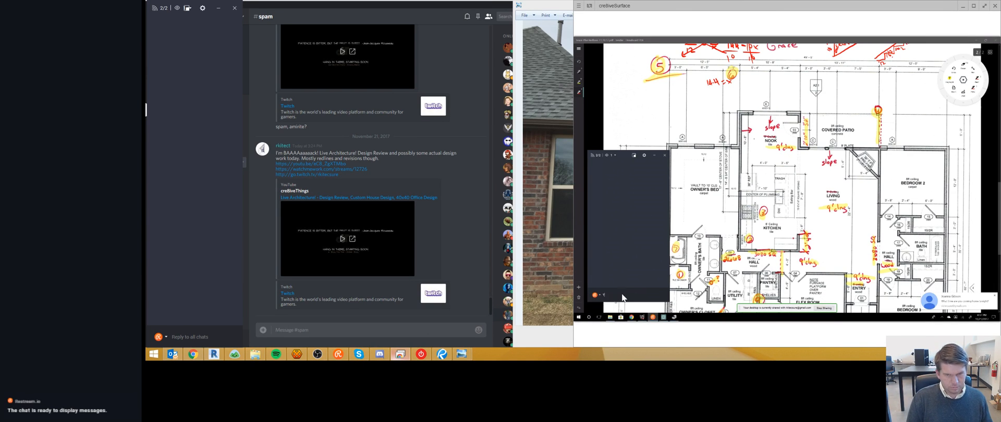
{"action": "type", "text": "hanks for watching"}
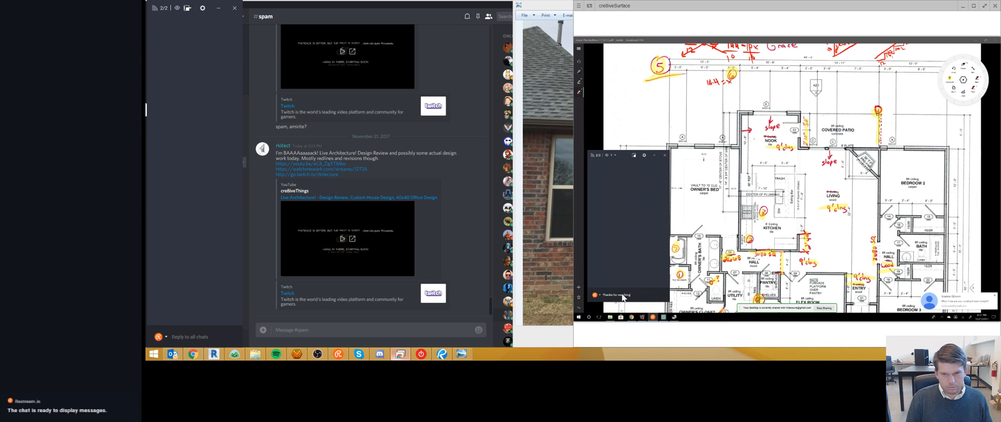
{"action": "type", "text": "!"}
{"action": "key", "text": "Return"}
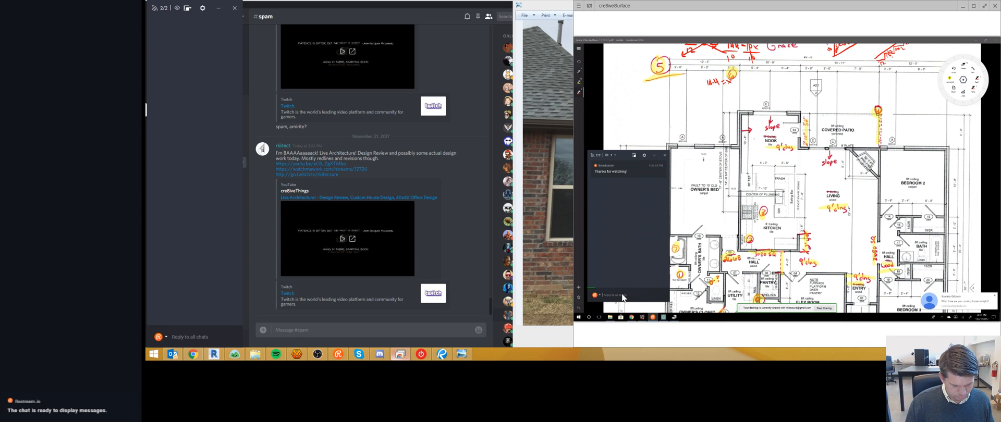
{"action": "type", "text": "Have a great day!"}
{"action": "key", "text": "Return"}
{"action": "type", "text": "Talk to you tomorrow!"}
{"action": "key", "text": "Return"}
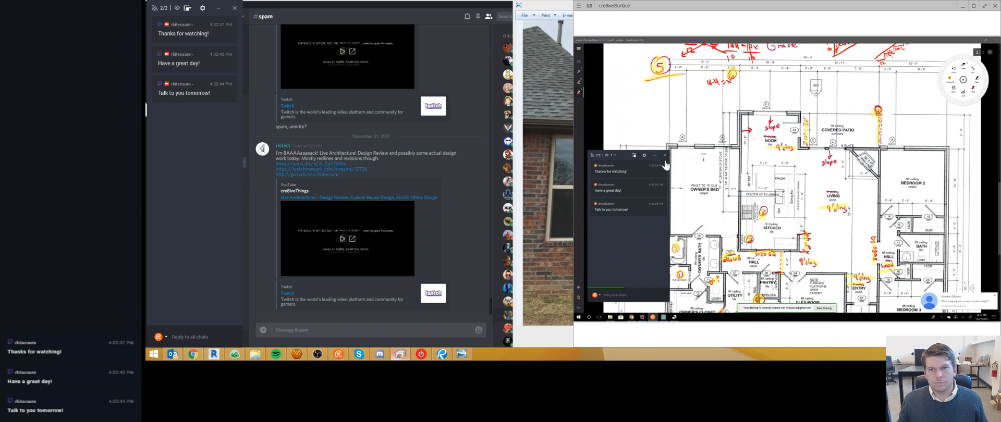
{"action": "left_click", "coordinate": [665, 156]}
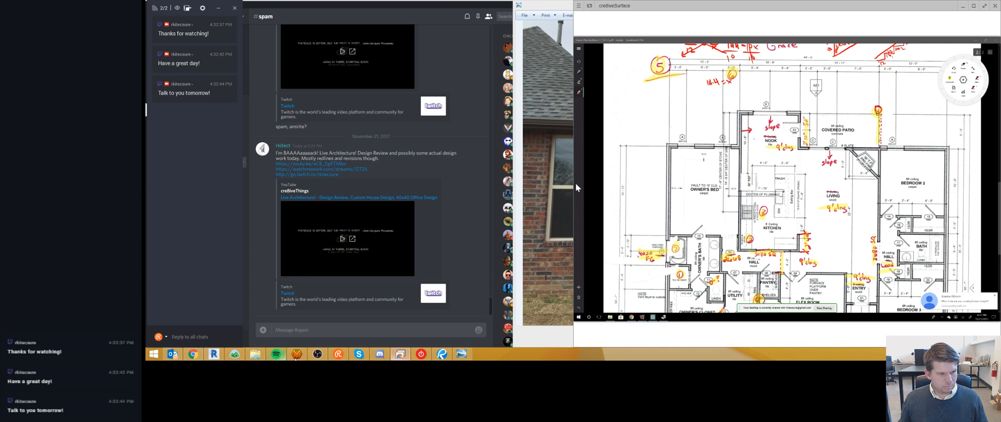
- Switch to OBS, raise the Desktop Audio volume and lower the Mic/Aux volume in the mixer
{"action": "left_click", "coordinate": [319, 355]}
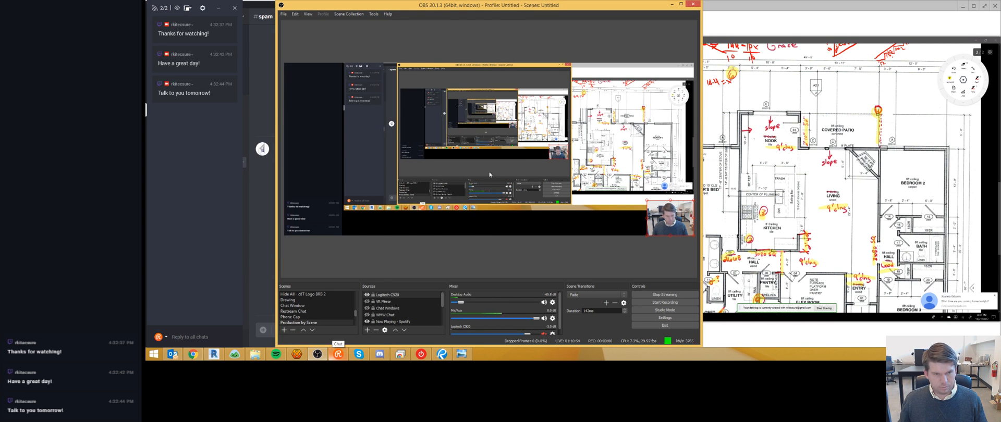
{"action": "scroll", "coordinate": [478, 303], "scroll_direction": "up", "scroll_amount": 18}
{"action": "scroll", "coordinate": [479, 319], "scroll_direction": "down", "scroll_amount": 16}
{"action": "scroll", "coordinate": [472, 320], "scroll_direction": "down", "scroll_amount": 9}
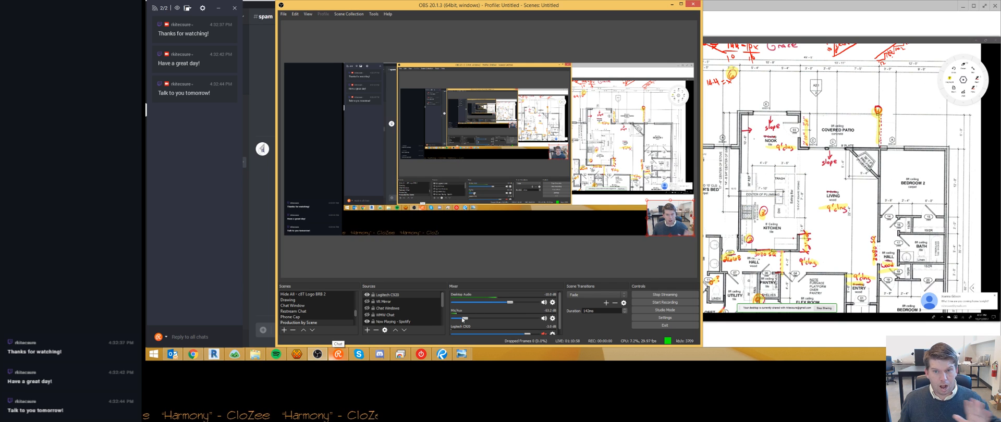